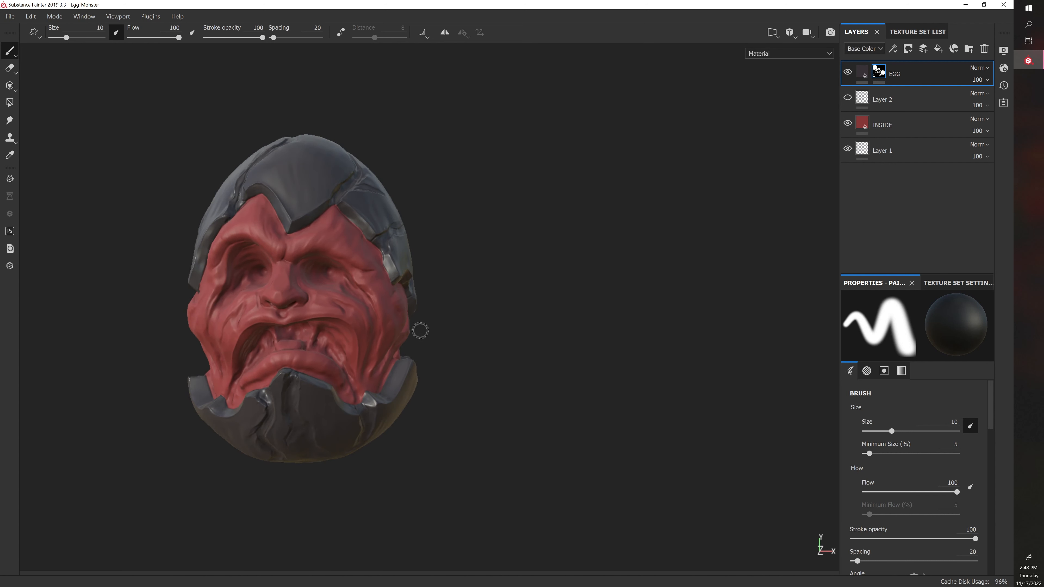
Examine the model with the INSIDE layer hidden and shown, and inspect the base colours of the INSIDE and EGG layers.
mouse_move(512, 333)
alt+mouse_down()
mouse_move(582, 353)
mouse_move(563, 349)
mouse_move(573, 350)
mouse_move(563, 324)
alt+mouse_up()
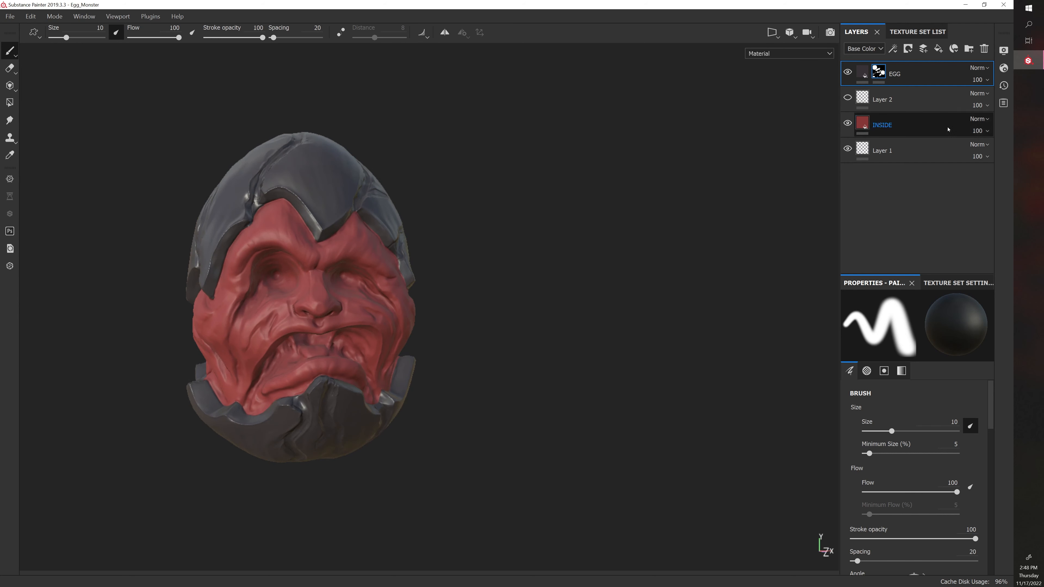
click(847, 123)
click(847, 123)
click(919, 409)
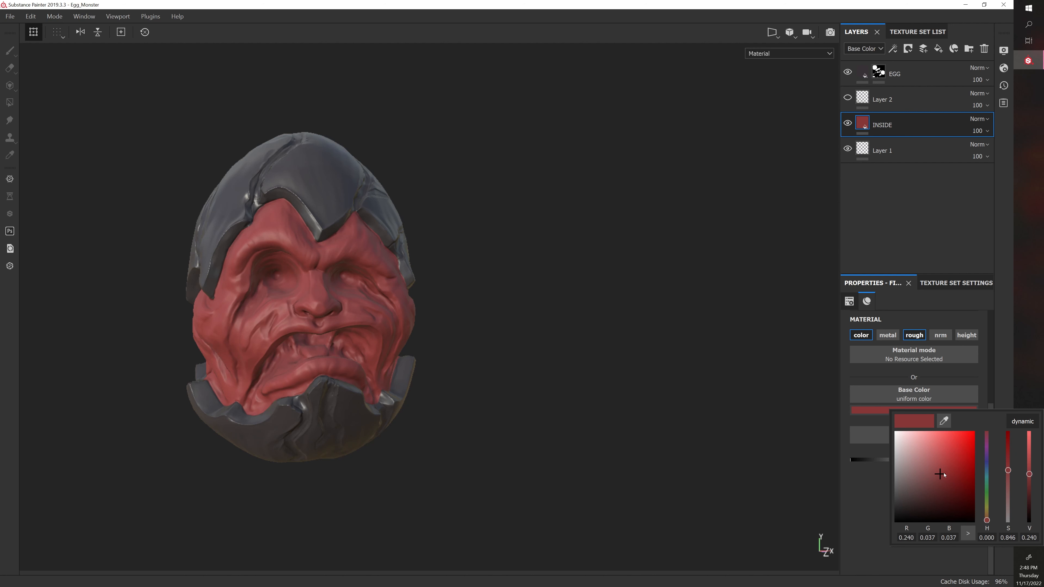
click(862, 72)
click(900, 411)
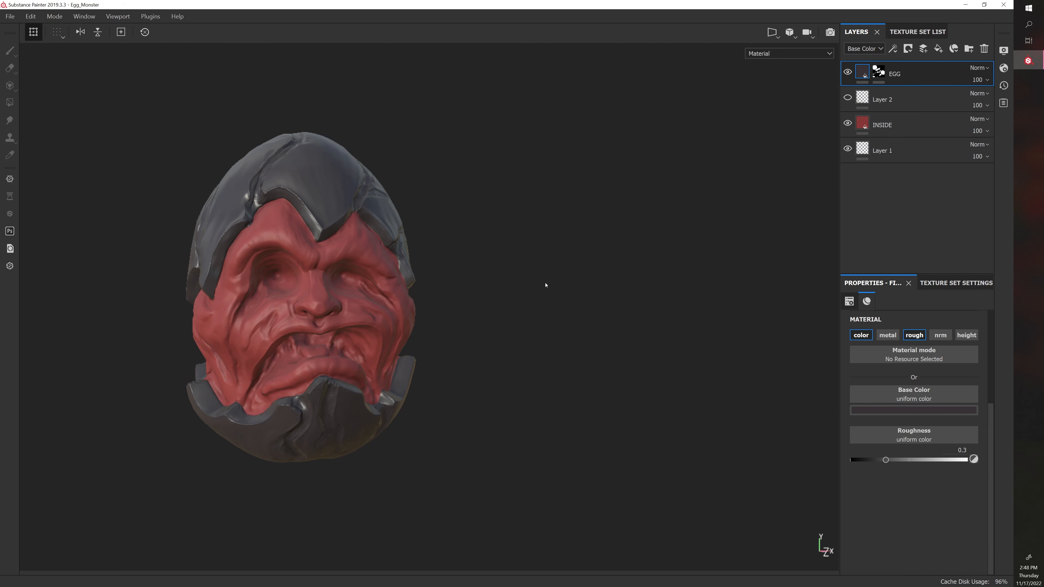
alt+drag(545, 284, 506, 278)
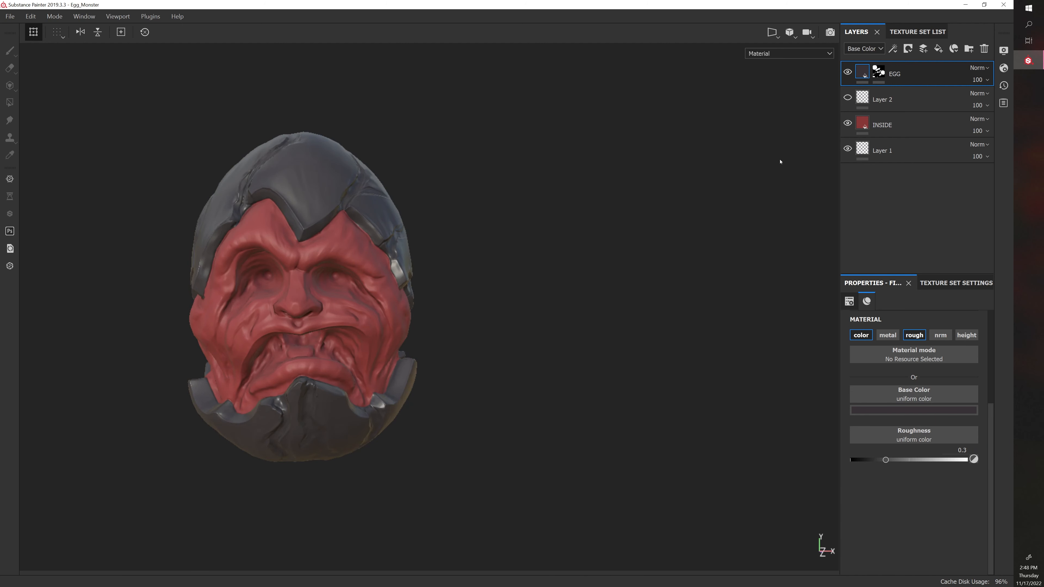
alt+drag(568, 235, 617, 214)
Delete Layer 2 and Layer 1 from the layer stack and save the project.
click(904, 120)
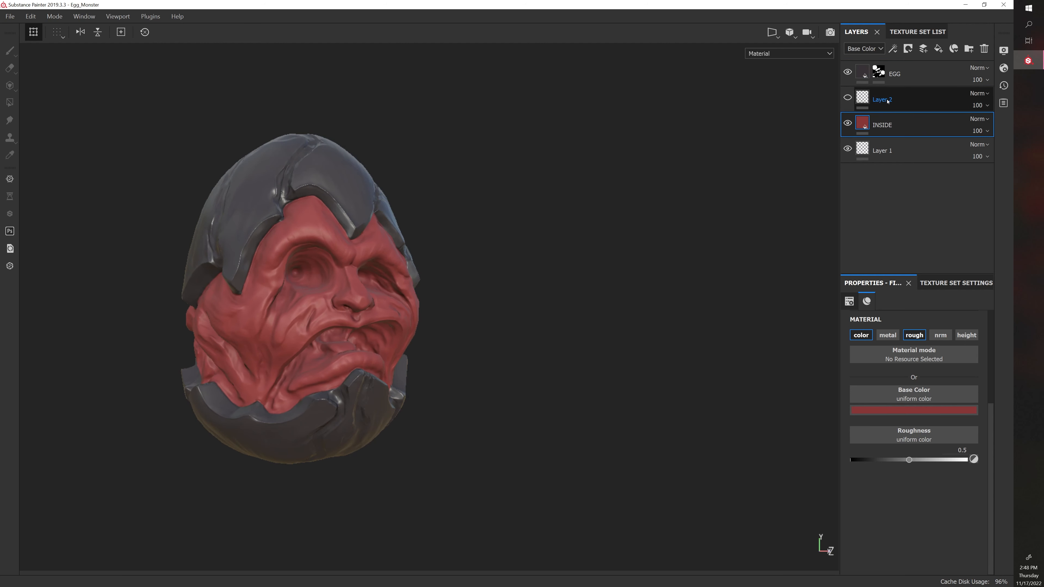
click(908, 102)
key(Delete)
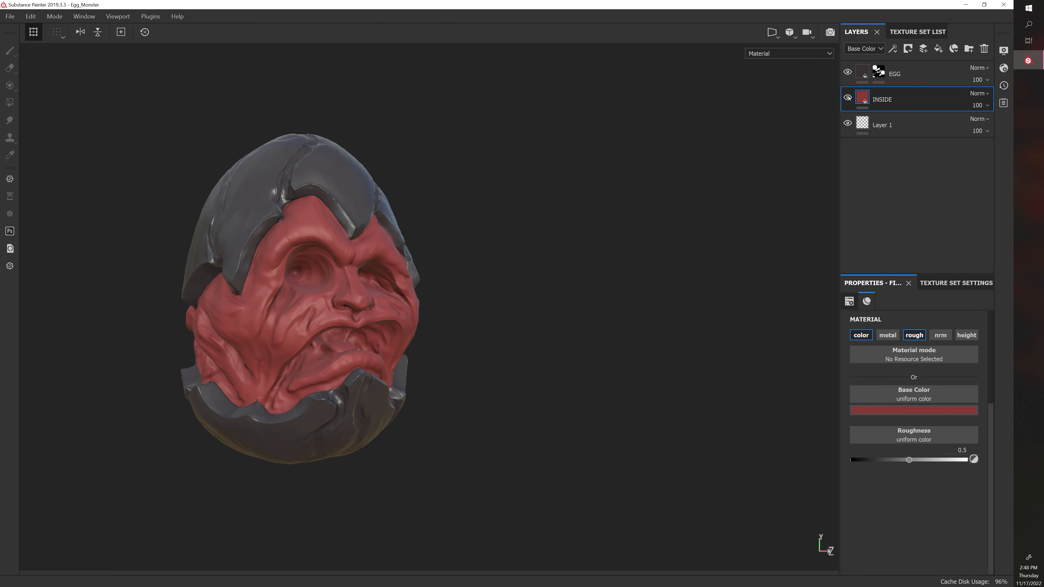
click(899, 123)
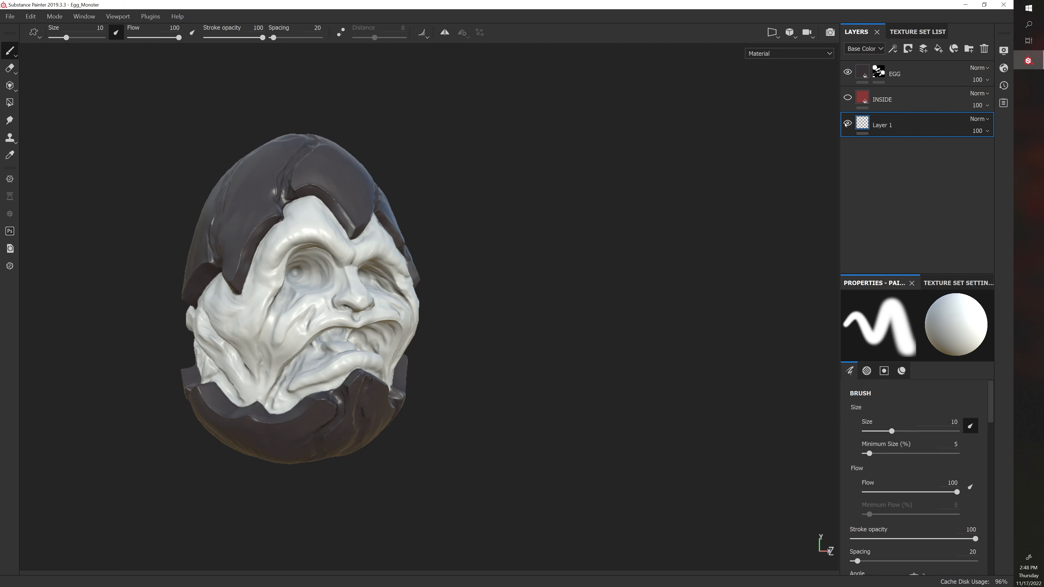
key(Delete)
alt+drag(551, 171, 581, 170)
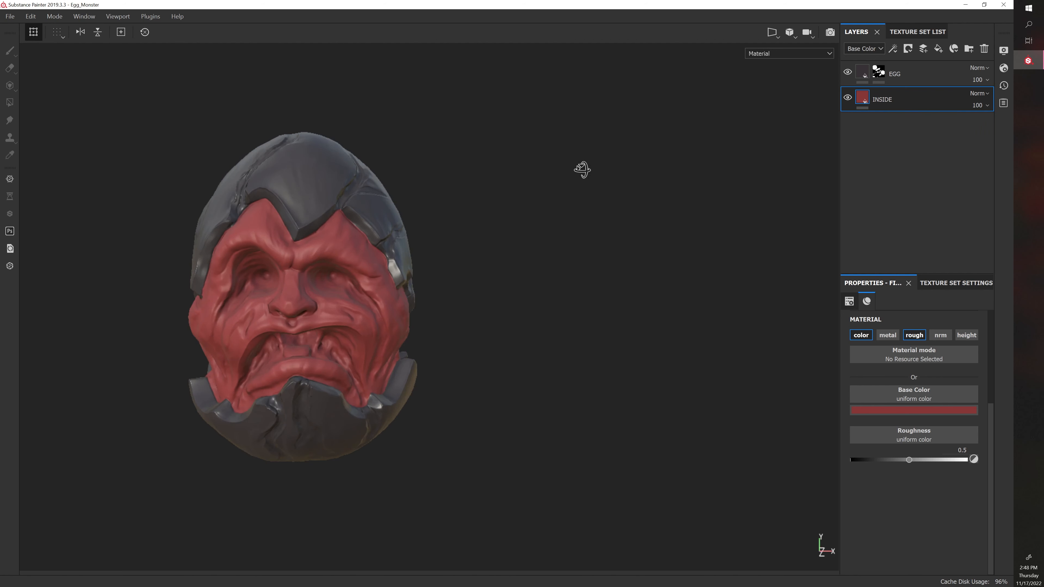
key(ctrl+s)
mouse_move(521, 195)
alt+mouse_down()
mouse_move(550, 205)
mouse_move(425, 194)
mouse_move(536, 198)
mouse_move(556, 211)
mouse_move(526, 211)
alt+mouse_up()
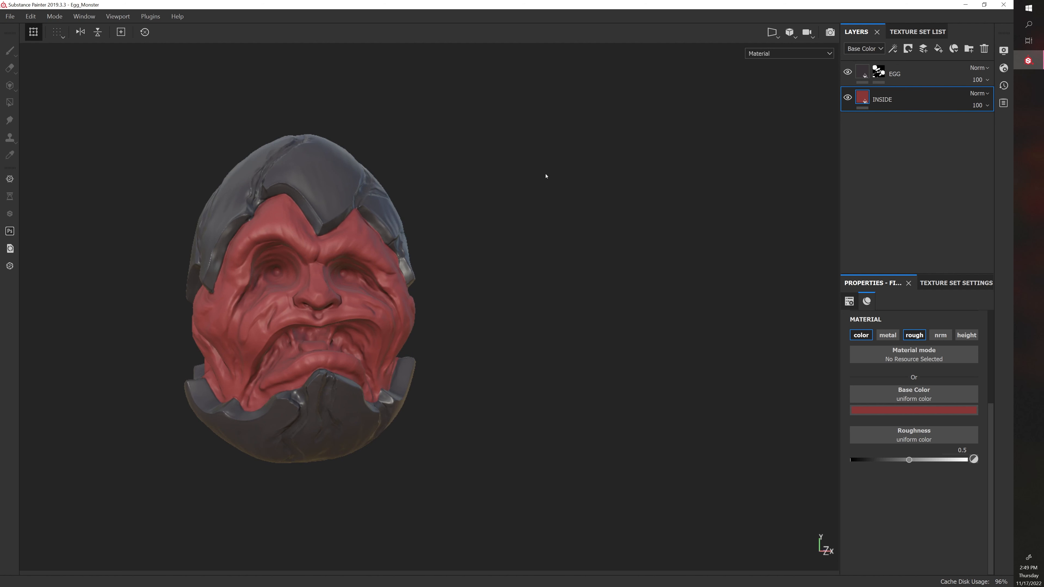
Add a fill layer directly above INSIDE and limit it to the color channel by disabling metal, rough, nrm and height.
click(938, 53)
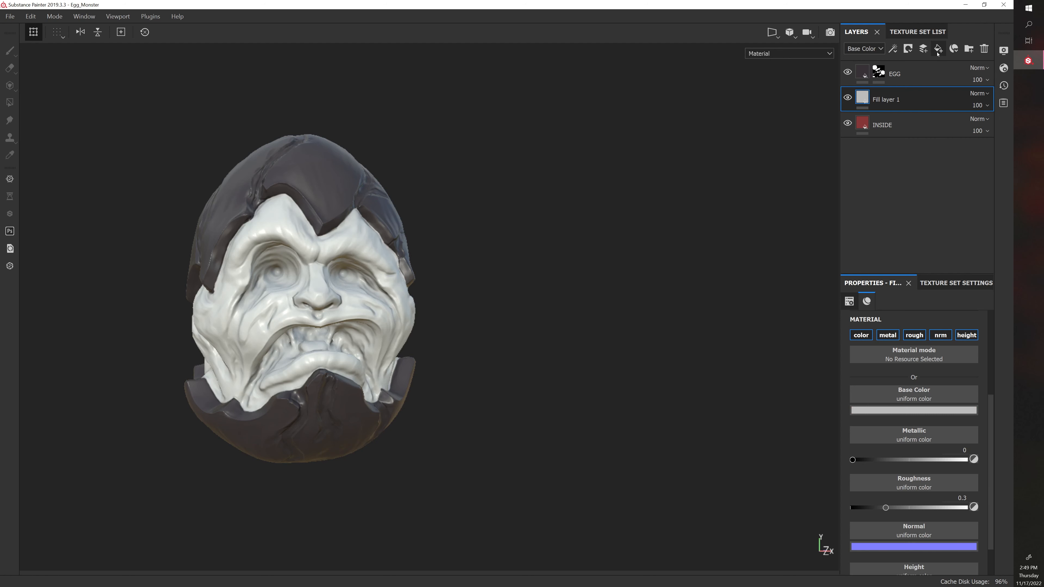
click(888, 335)
click(913, 336)
click(940, 335)
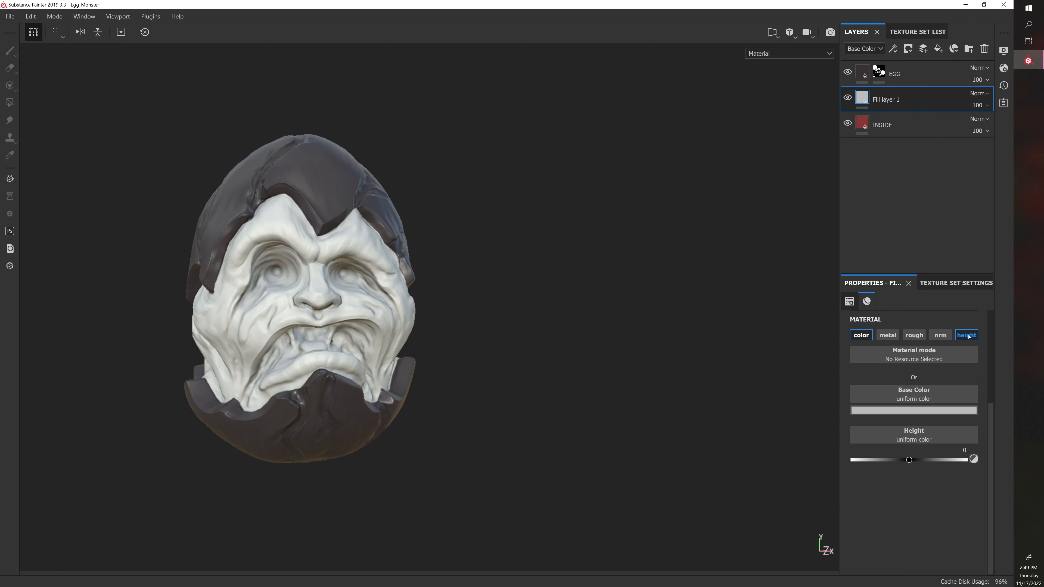
click(965, 335)
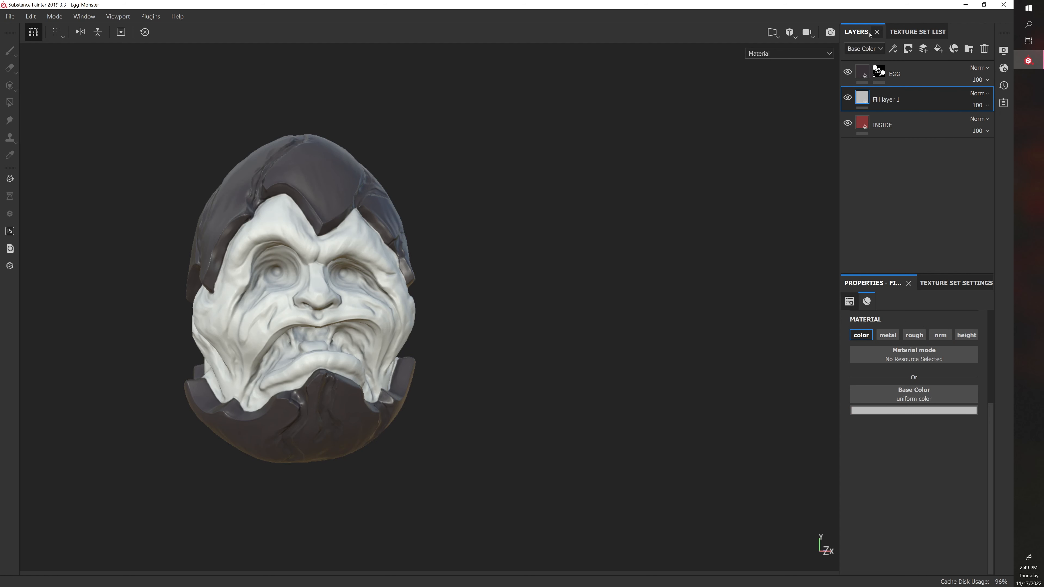
Set the new fill layer's base color to a dark muted red (R 0.076, G 0.041, B 0.041) and compare it with the layer hidden.
click(910, 411)
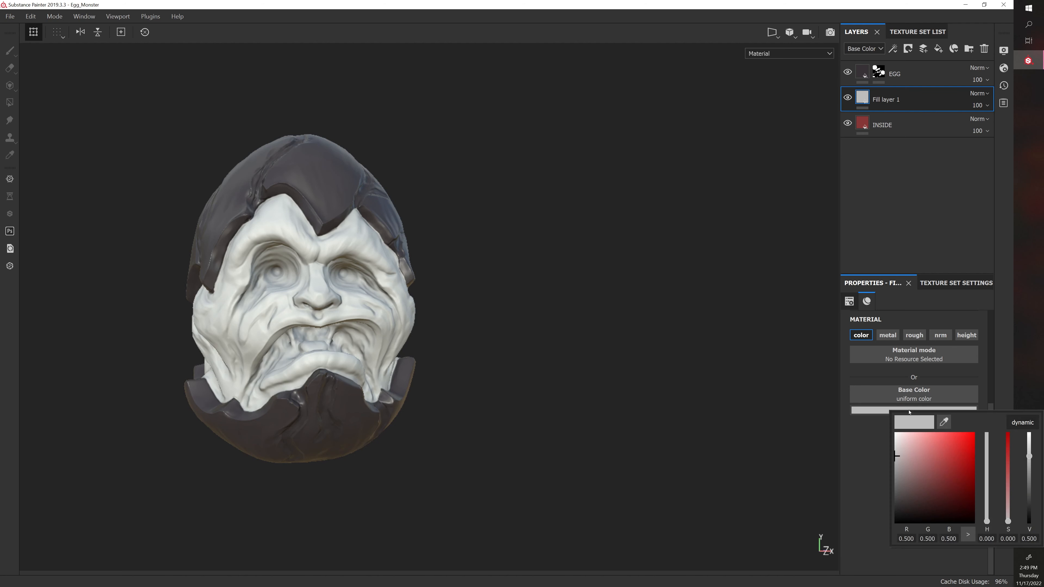
click(913, 496)
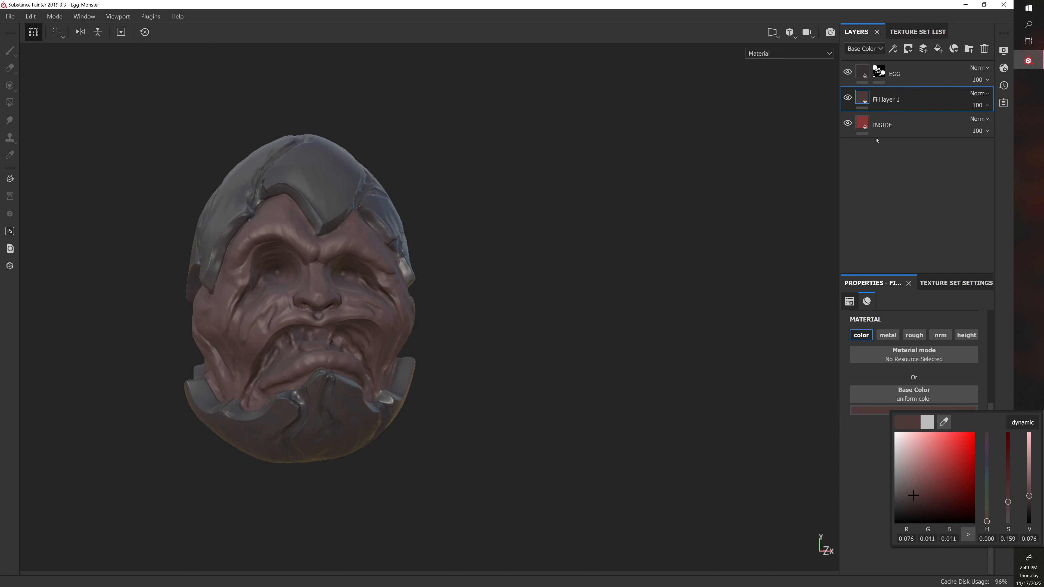
click(850, 99)
click(850, 98)
click(850, 98)
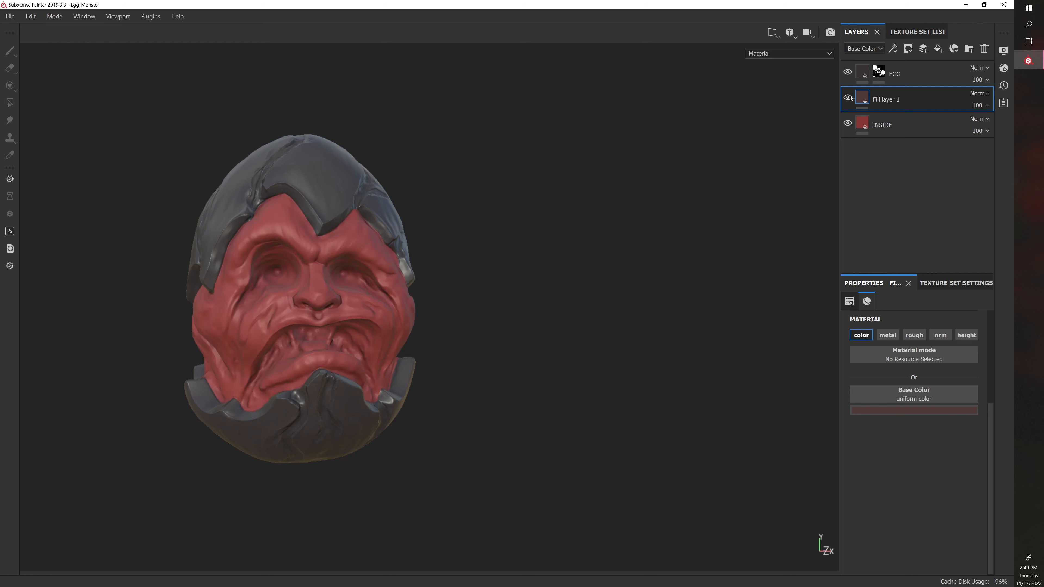
click(850, 98)
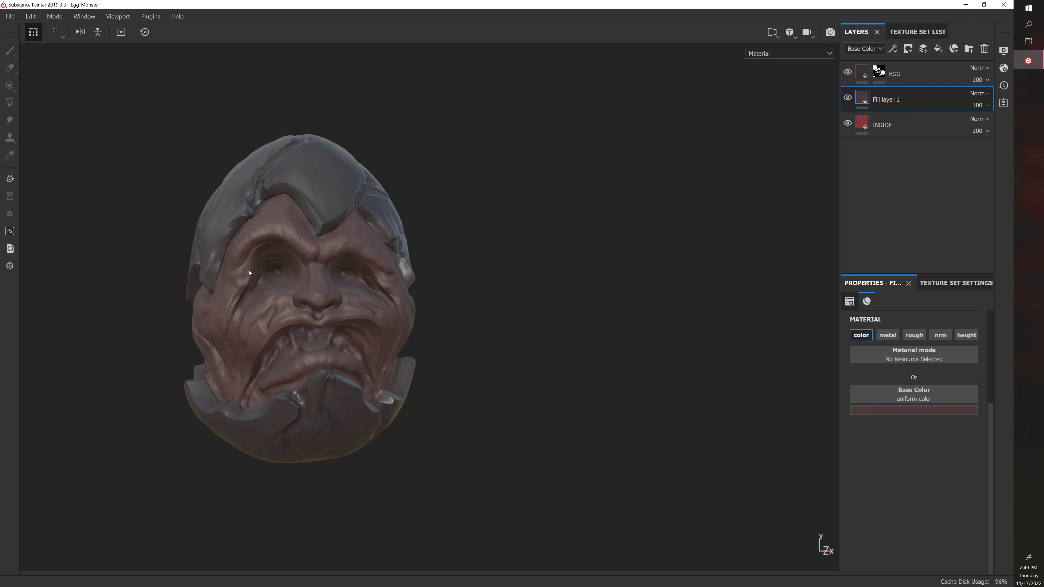
Add a black mask to the dark red fill layer and rename the layer SHADOWS_INSIDE.
right_click(887, 100)
click(905, 104)
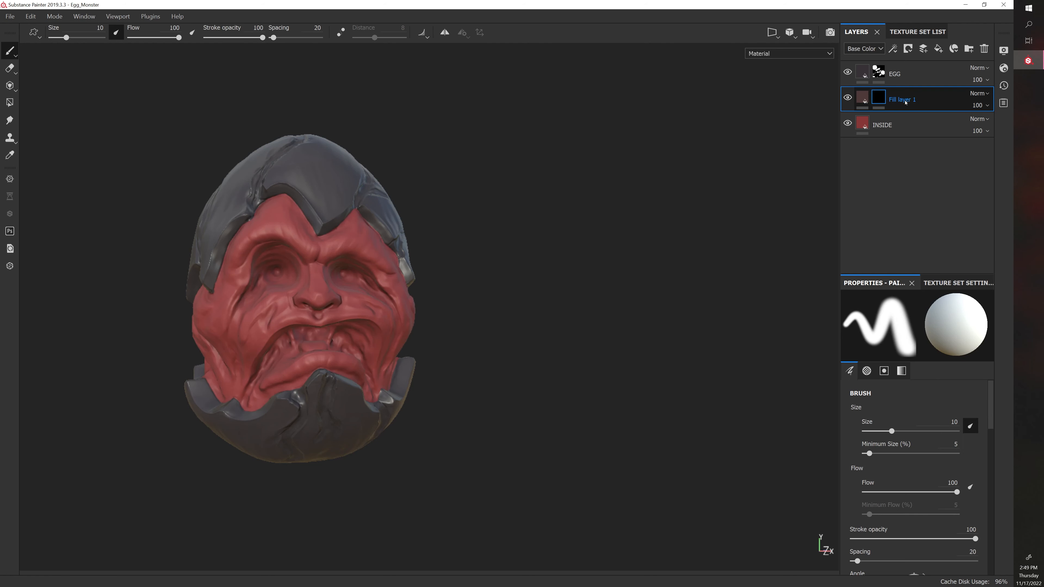
double_click(905, 102)
text(SHADOWS_INSIDE)
key(Return)
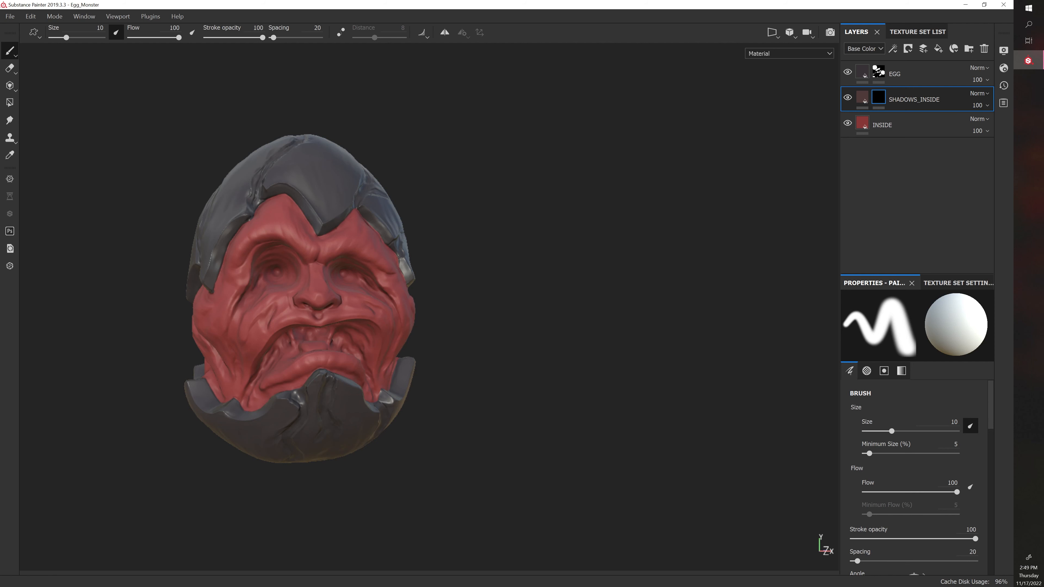
Choose the Bark brush from the shelf's brushes and set its flow to 30.
drag(0, 297, 204, 237)
click(84, 369)
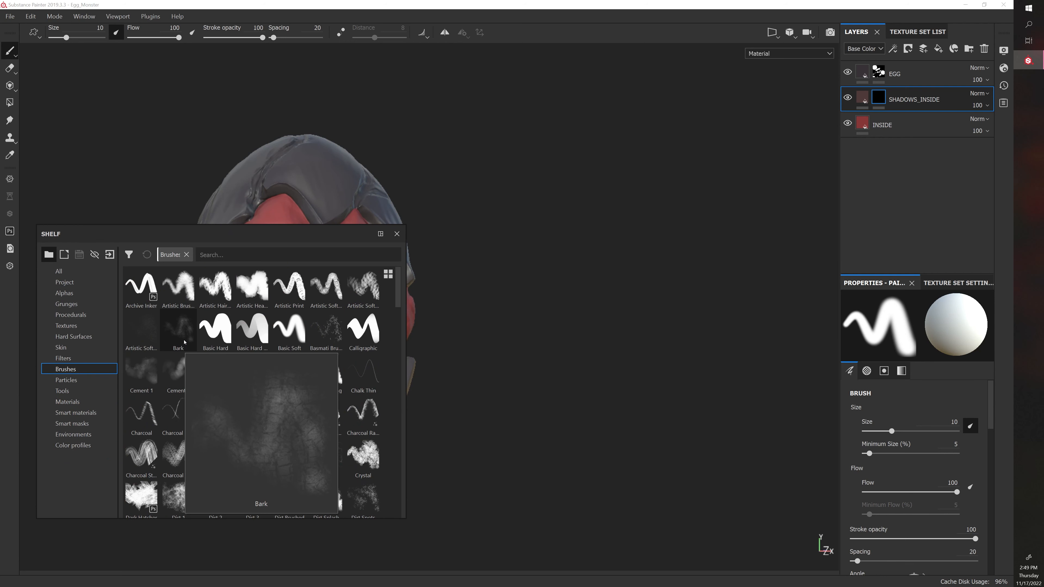
click(181, 333)
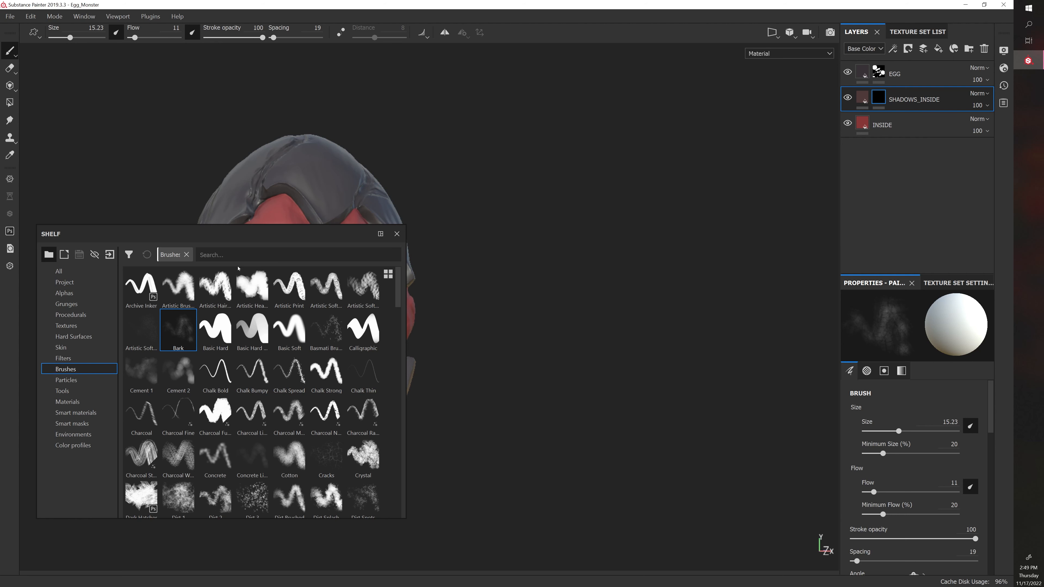
drag(222, 235, 0, 263)
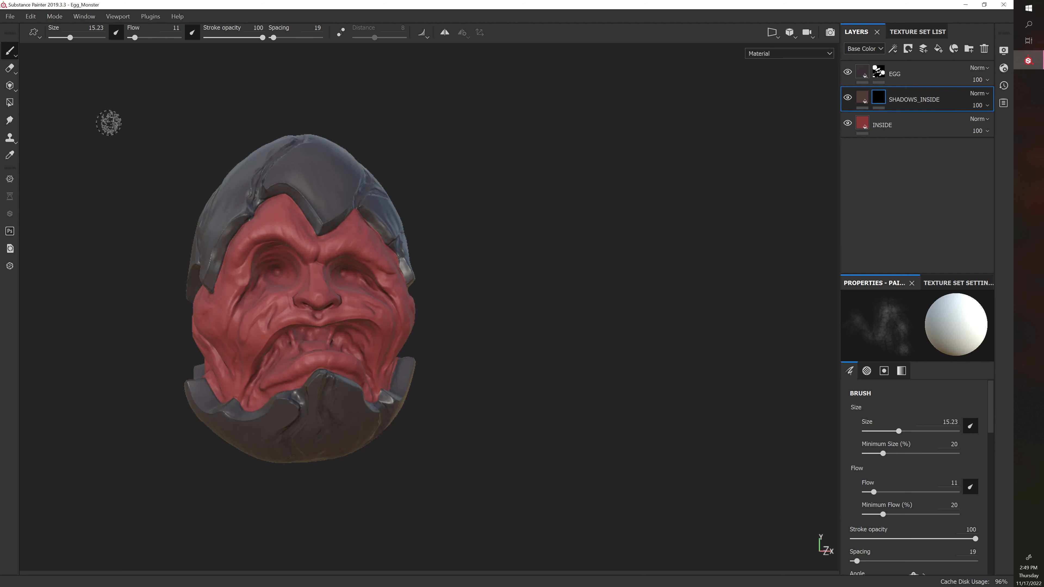
drag(135, 38, 148, 38)
click(176, 29)
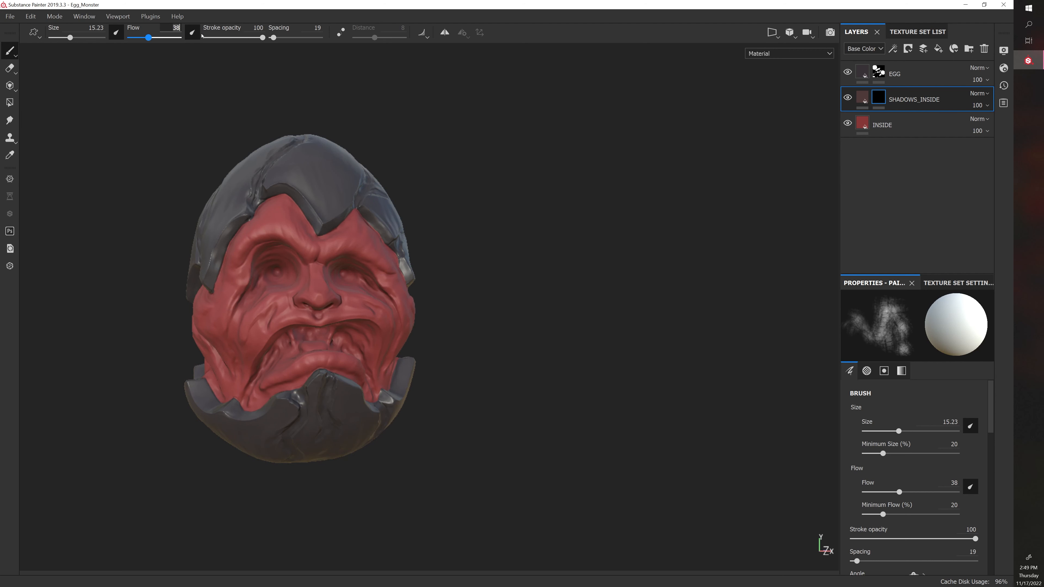
text(30)
key(Return)
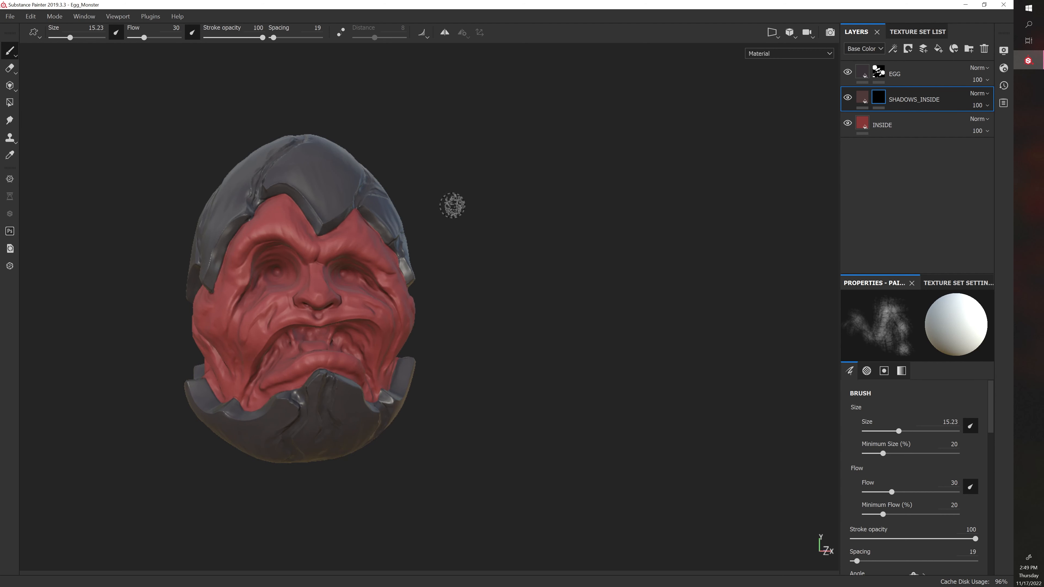
Enlarge the brush to size 18.51 and paint shadows on the SHADOWS_INSIDE mask along the upper shell's edge from the forehead to the temple.
scroll(589, 280, up, 3)
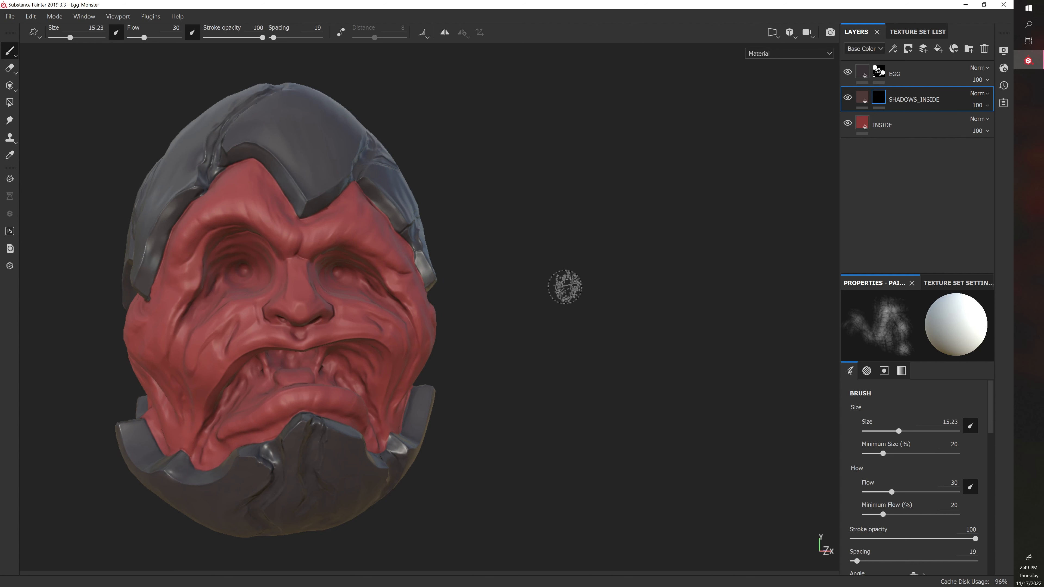
scroll(560, 282, up, 2)
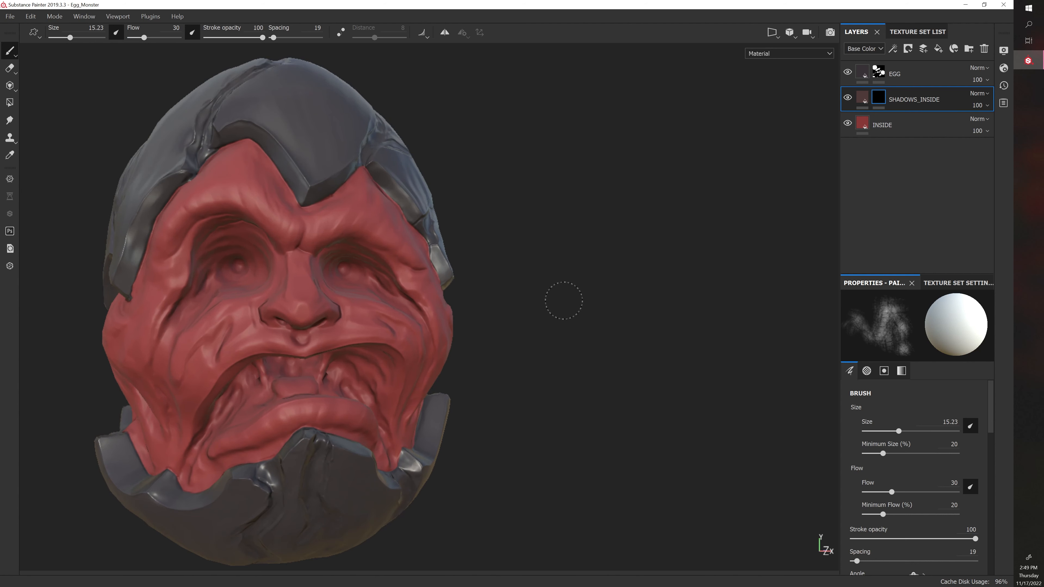
middle_drag(562, 299, 598, 322)
mouse_move(597, 322)
alt+mouse_down()
mouse_move(617, 298)
mouse_move(663, 308)
alt+mouse_up()
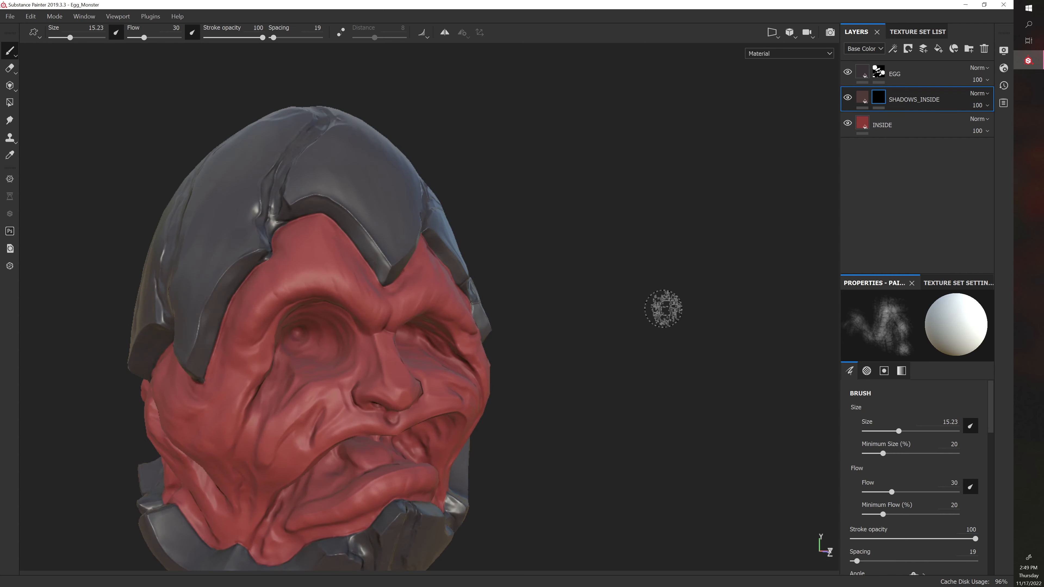
key(bracketright)
key(bracketright)
key(bracketright)
key(bracketright)
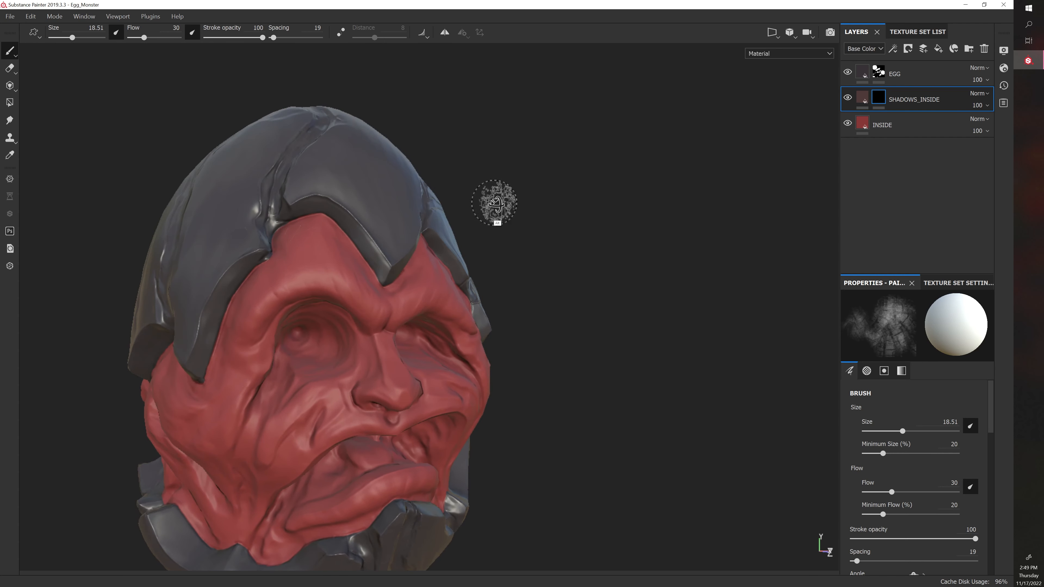
alt+drag(496, 205, 464, 228)
alt+drag(493, 274, 417, 273)
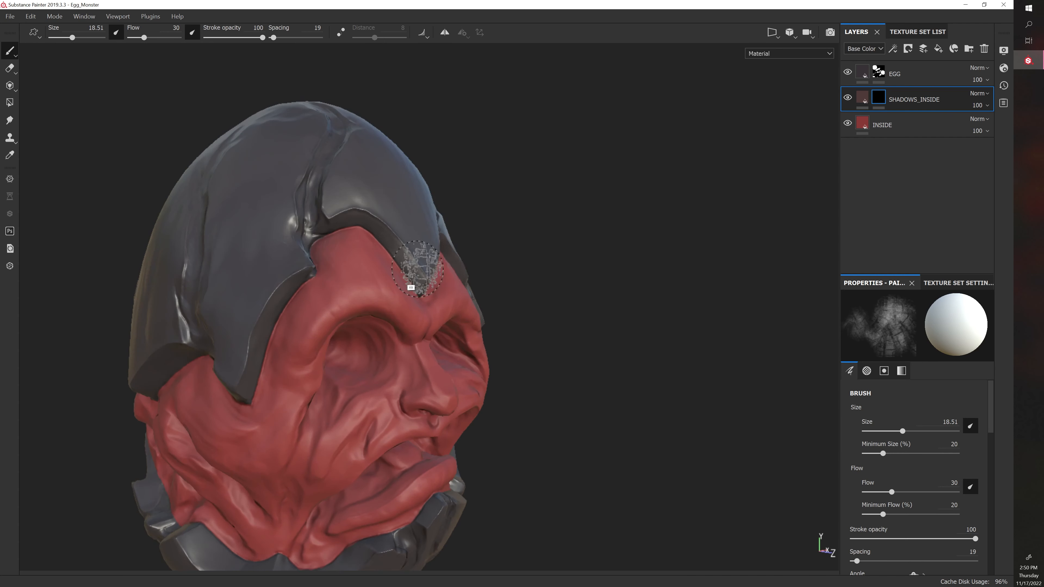
alt+drag(283, 313, 548, 252)
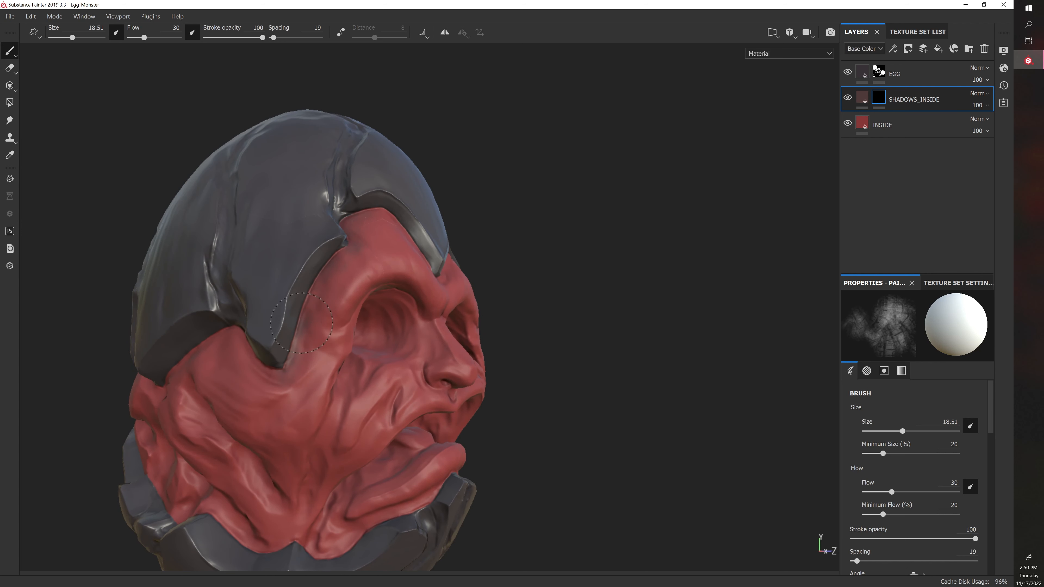
alt+drag(498, 284, 548, 256)
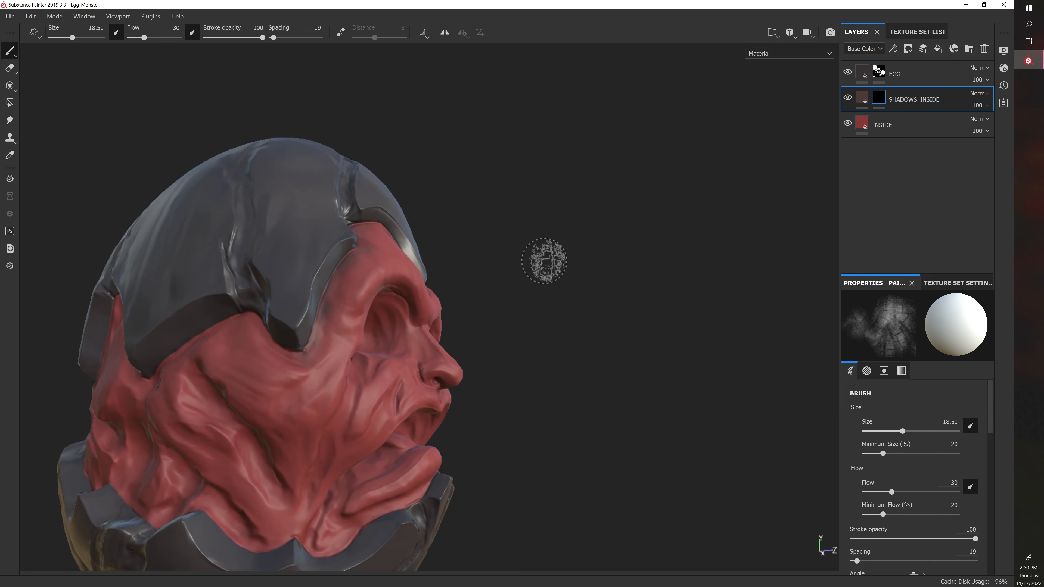
Set the brush flow to 50 and paint stronger shadows on the red flesh below the shell's edge on the side of the head.
click(173, 30)
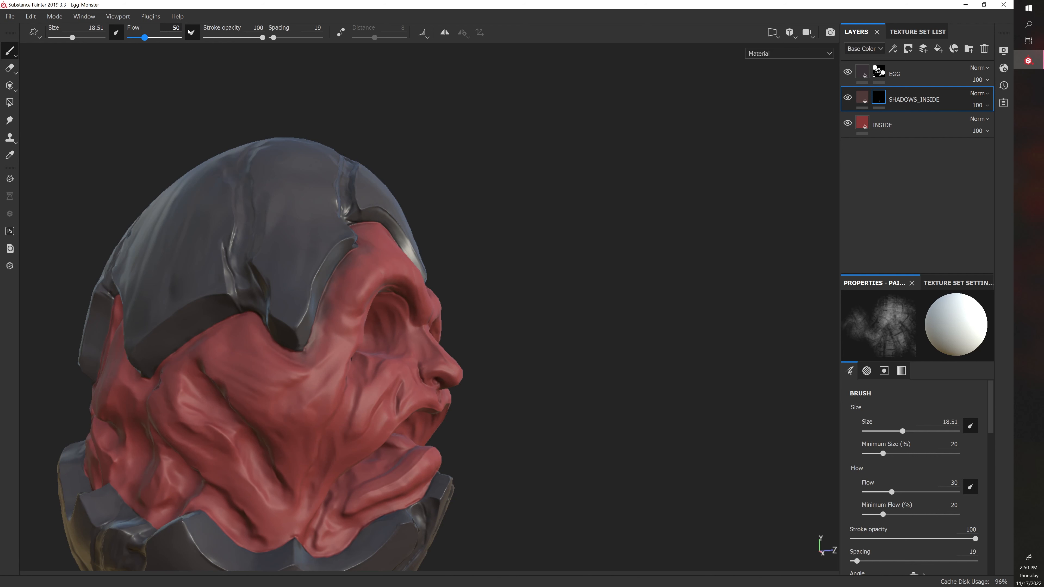
text(50)
key(Return)
alt+drag(600, 419, 542, 361)
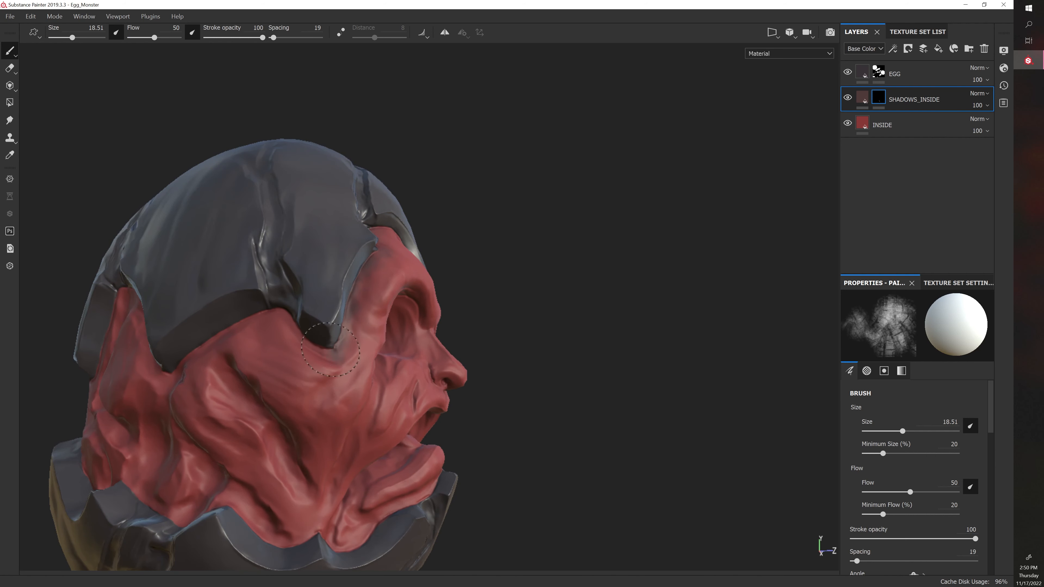
alt+drag(489, 286, 523, 280)
Enlarge the brush to size 26.03 and paint shadows on the flesh below the upper shell's jagged edge towards the back of the head.
key(bracketright)
key(bracketright)
key(bracketright)
key(bracketright)
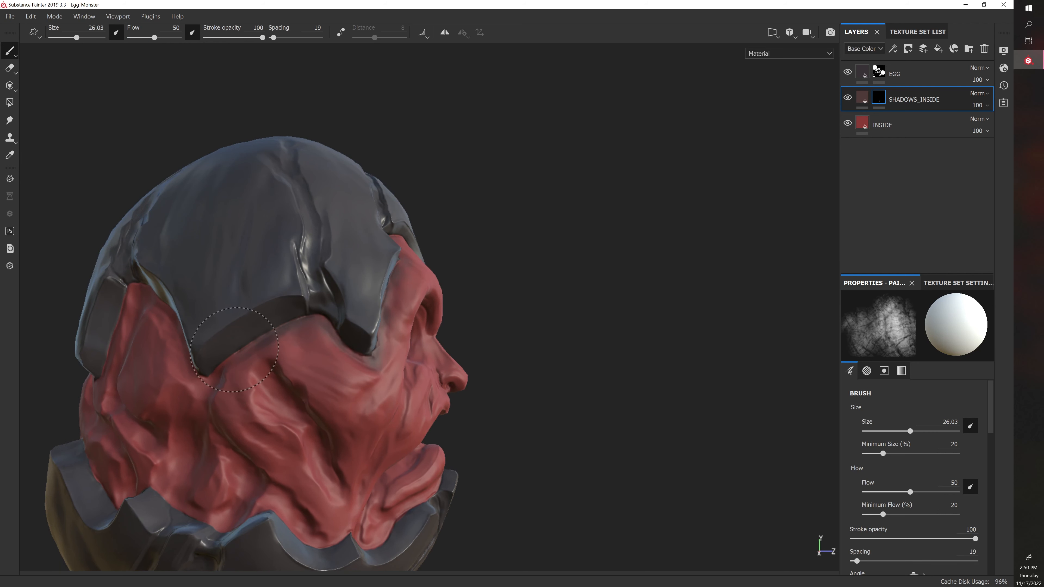
mouse_move(506, 328)
alt+mouse_down()
mouse_move(257, 439)
mouse_move(361, 403)
mouse_move(438, 354)
mouse_move(417, 365)
mouse_move(447, 374)
mouse_move(349, 380)
alt+mouse_up()
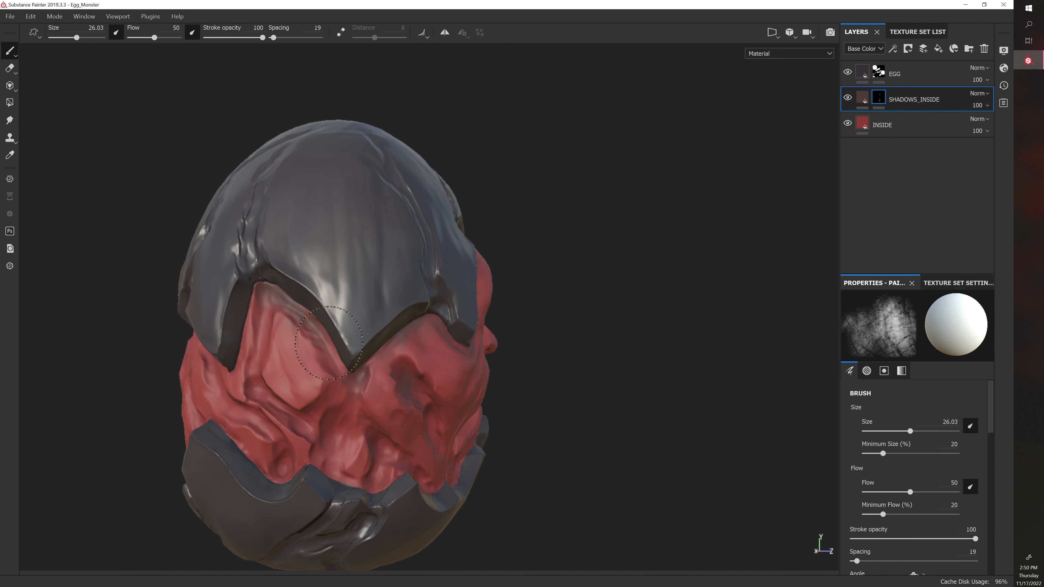
alt+drag(403, 350, 240, 318)
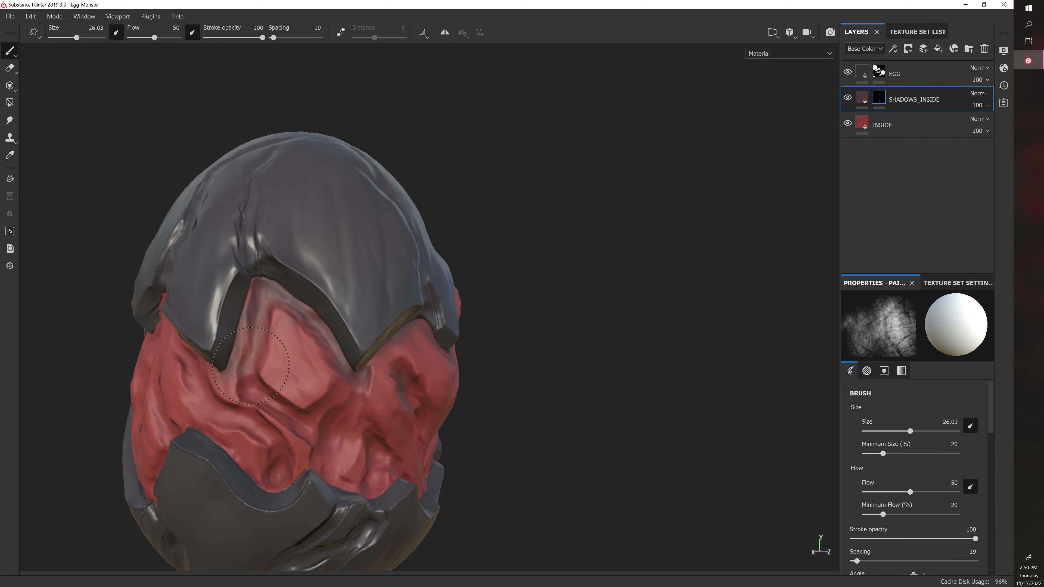
Paint shadows under the shell's pointed tip and in the vertical flesh folds at the back of the head.
alt+drag(478, 302, 513, 268)
drag(236, 344, 248, 348)
alt+drag(456, 290, 509, 279)
alt+drag(447, 234, 407, 222)
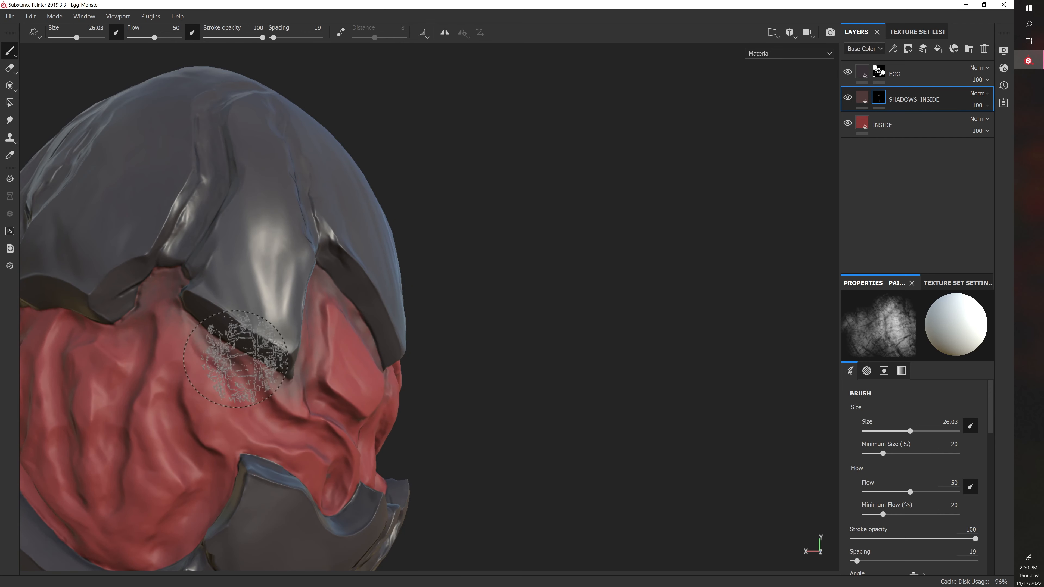
mouse_move(228, 358)
alt+mouse_down()
mouse_move(302, 337)
mouse_move(415, 349)
mouse_move(394, 354)
alt+mouse_up()
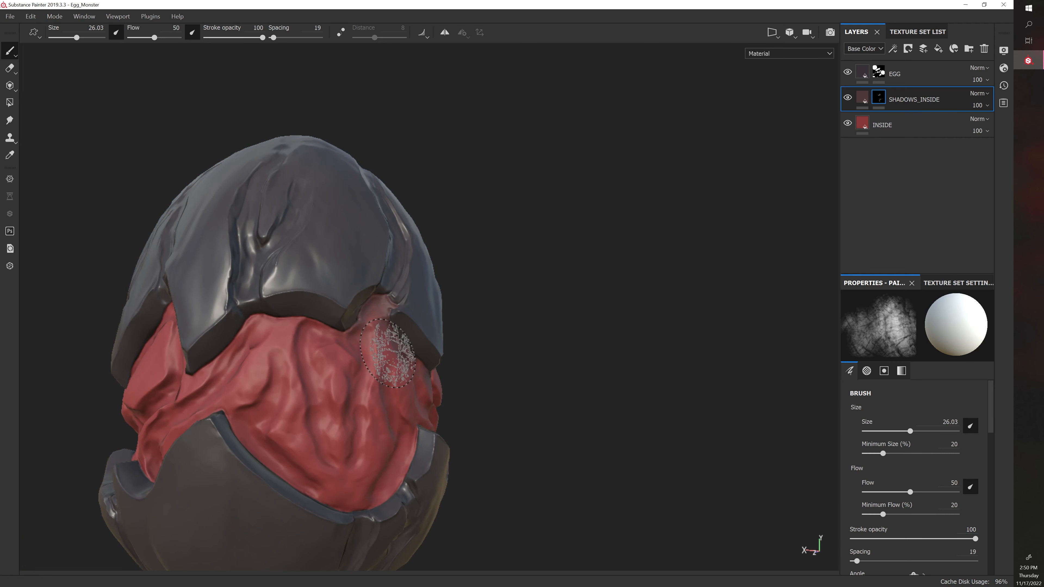
mouse_move(313, 333)
mouse_down()
mouse_move(305, 359)
mouse_move(320, 446)
mouse_move(320, 431)
mouse_move(414, 385)
mouse_up()
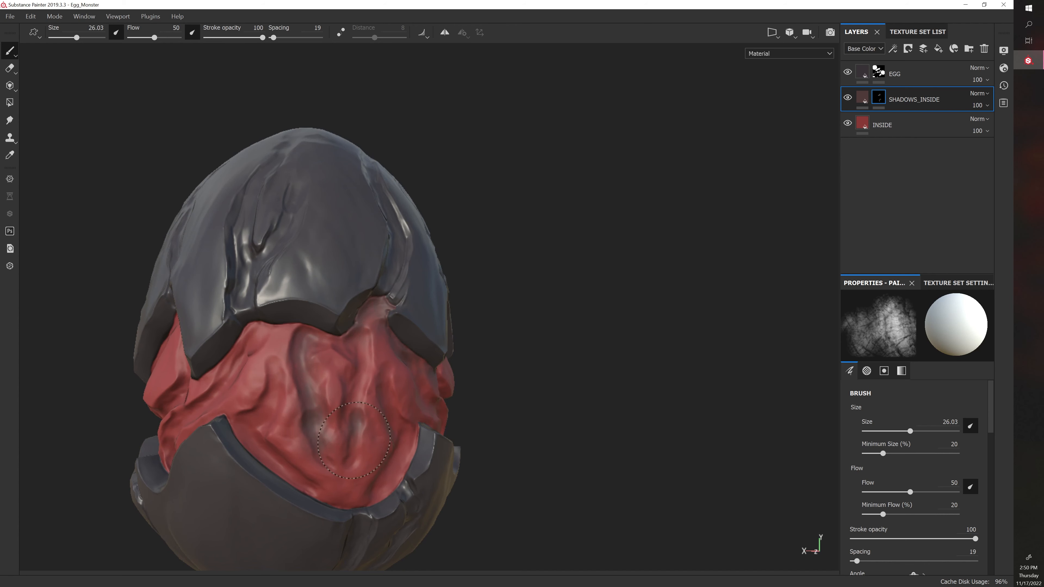
mouse_move(491, 340)
alt+mouse_down()
mouse_move(442, 325)
mouse_move(512, 365)
alt+mouse_up()
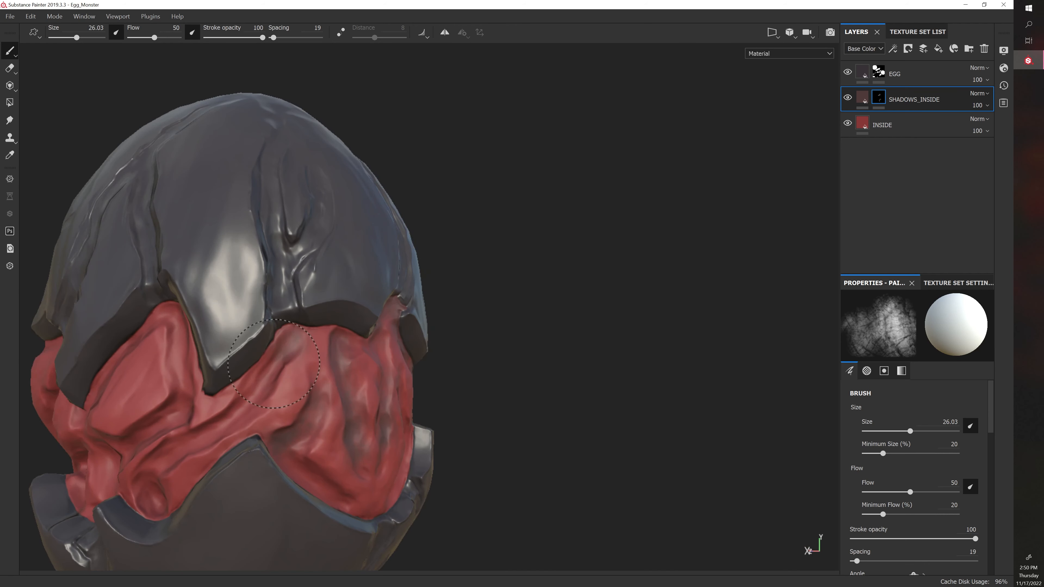
Paint shadows along the flesh folds and shell notch between the upper and lower shells on the other side of the head.
alt+drag(405, 381, 438, 338)
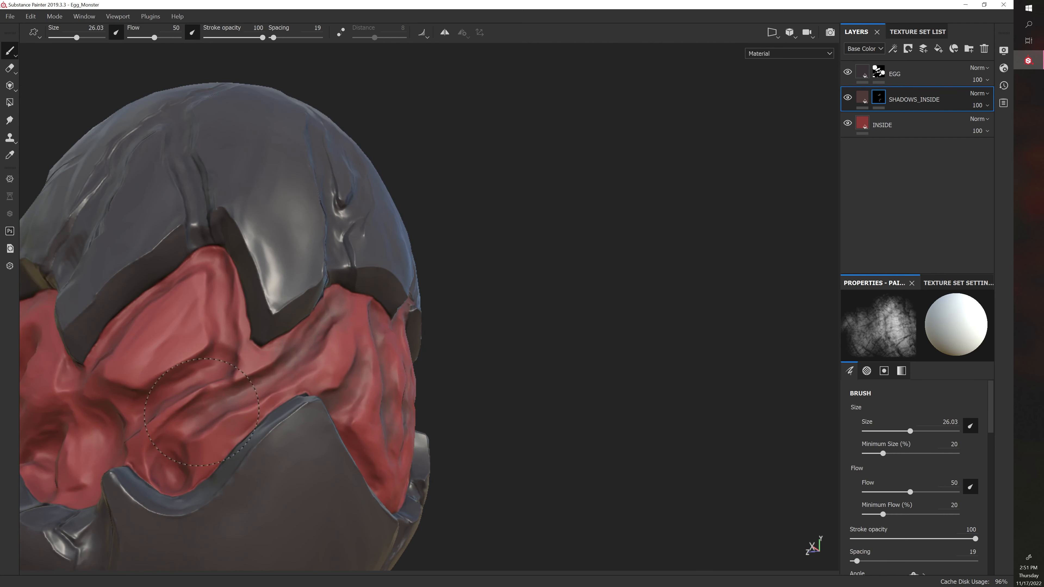
alt+drag(176, 444, 175, 326)
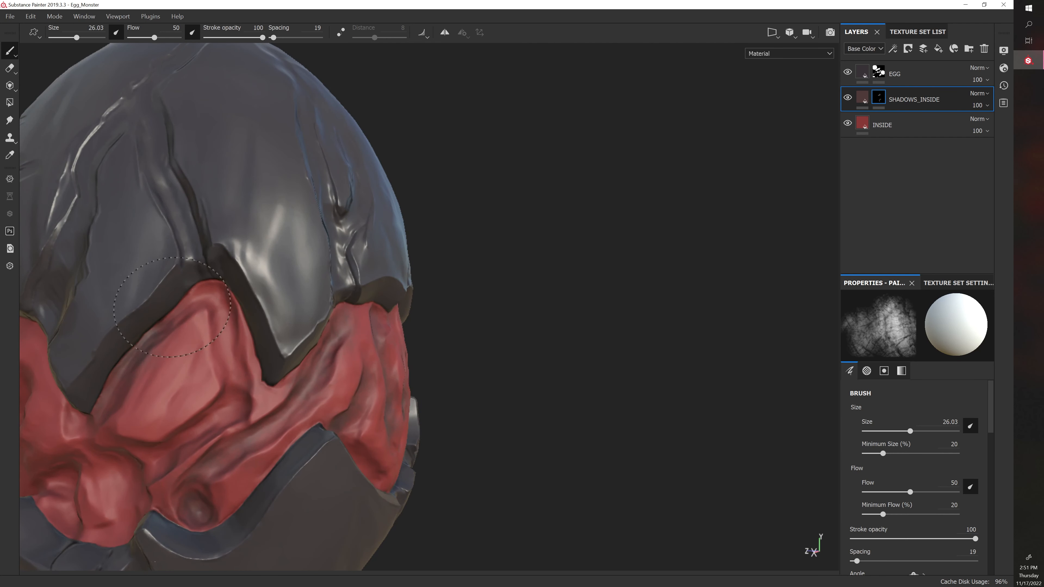
alt+drag(326, 273, 480, 222)
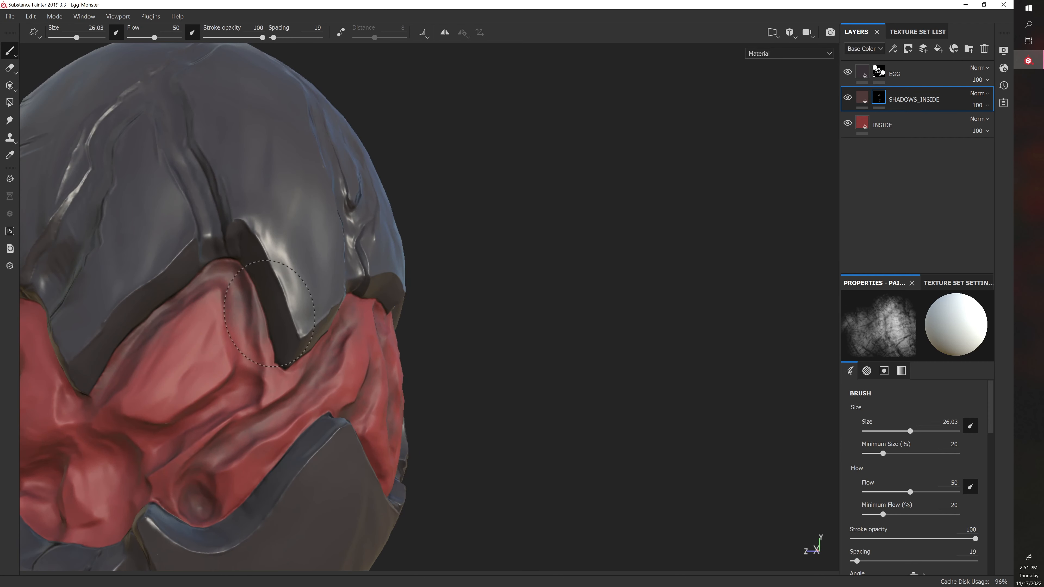
mouse_move(460, 345)
alt+mouse_down()
mouse_move(471, 354)
mouse_move(232, 366)
alt+mouse_up()
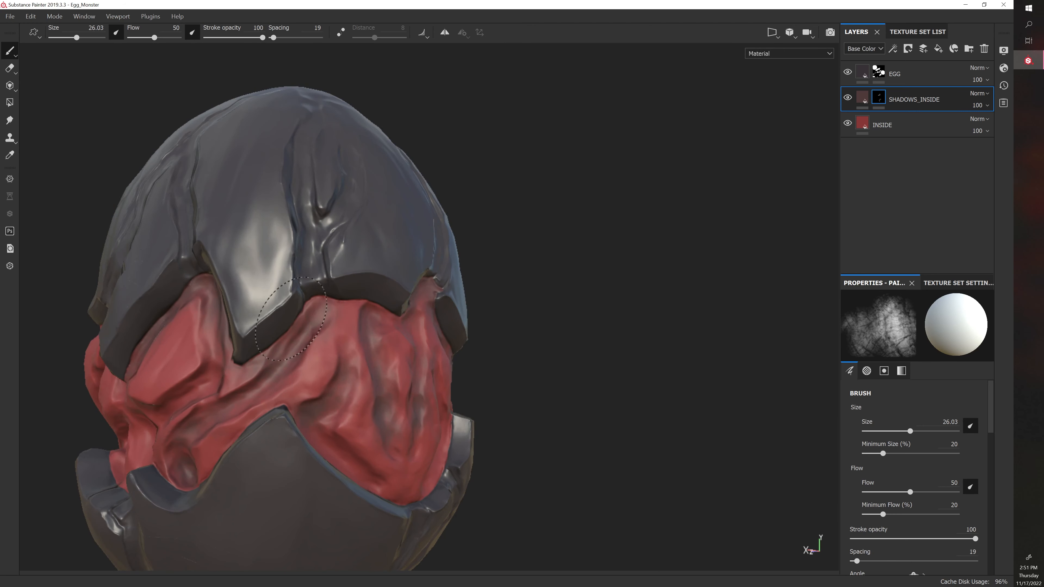
alt+drag(527, 314, 561, 316)
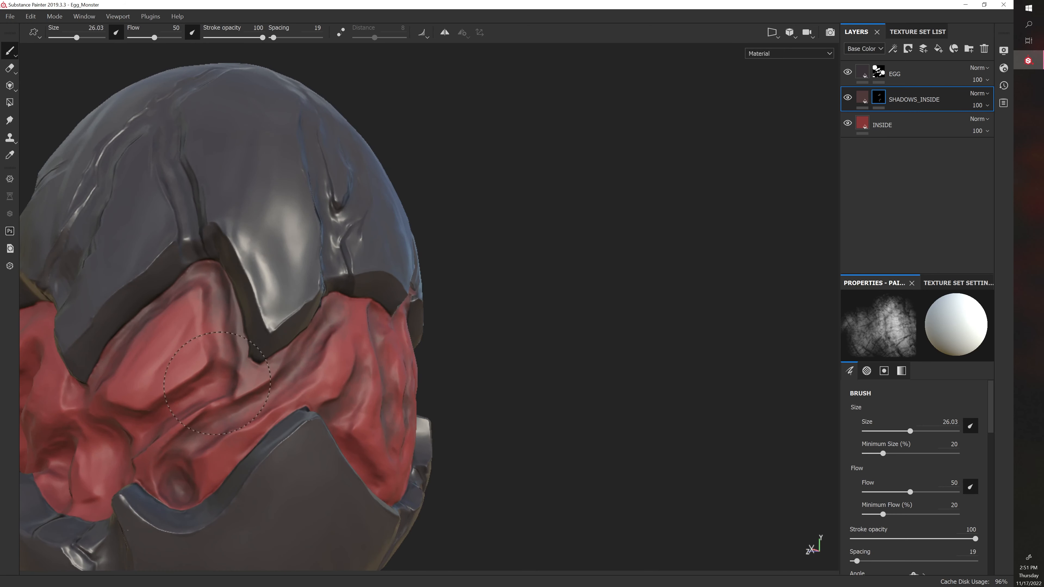
alt+drag(200, 357, 366, 356)
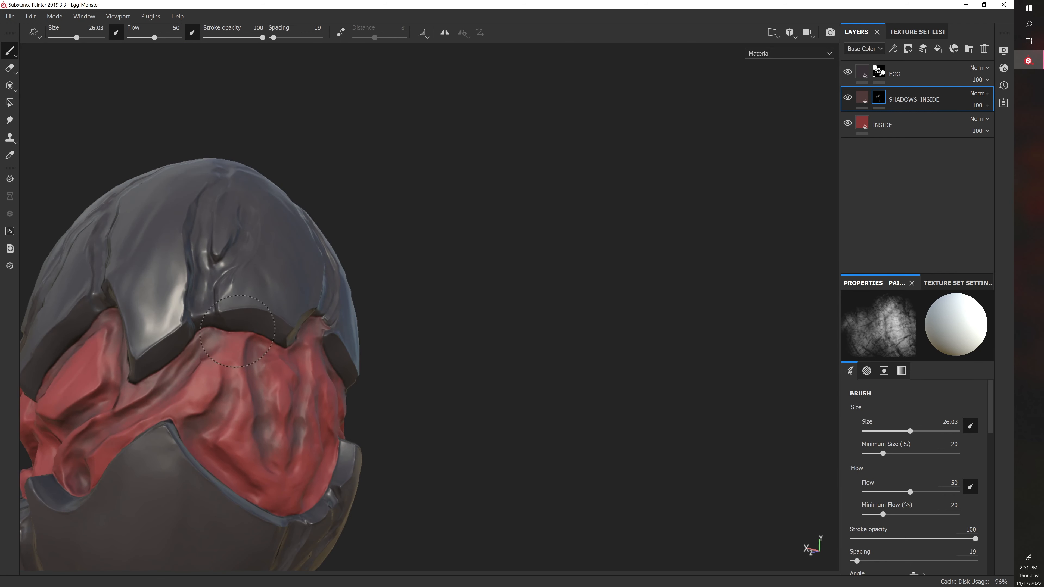
Darken the two vertical flesh grooves and the flesh under the shell's edge at the back of the head.
alt+drag(354, 355, 322, 367)
mouse_move(271, 336)
alt+mouse_down()
mouse_move(380, 338)
mouse_move(279, 322)
mouse_move(372, 314)
mouse_move(433, 356)
alt+mouse_up()
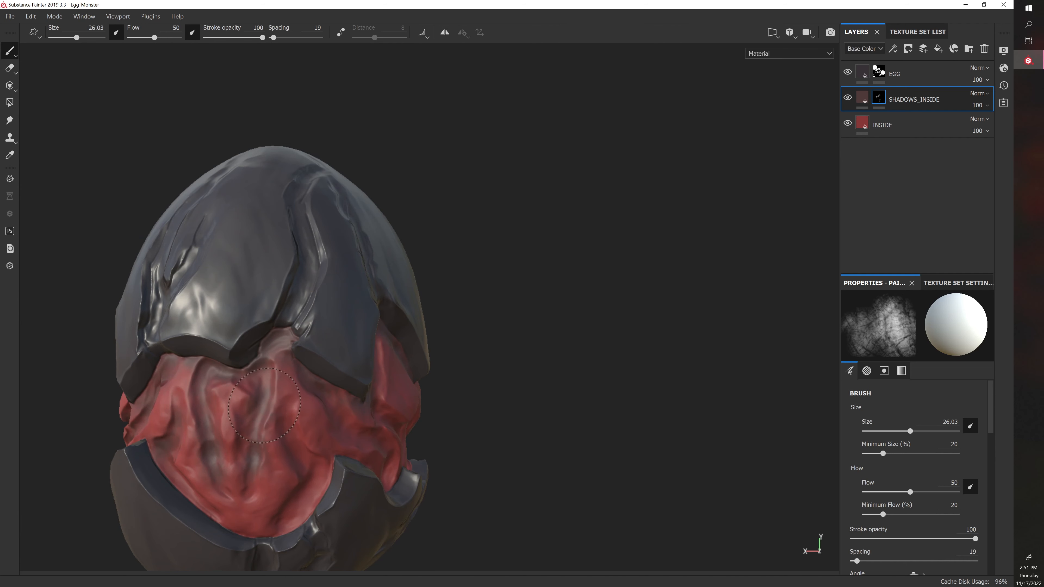
mouse_move(361, 419)
alt+mouse_down()
mouse_move(431, 382)
mouse_move(326, 373)
mouse_move(384, 349)
mouse_move(579, 373)
alt+mouse_up()
shift+right_drag(578, 375, 540, 396)
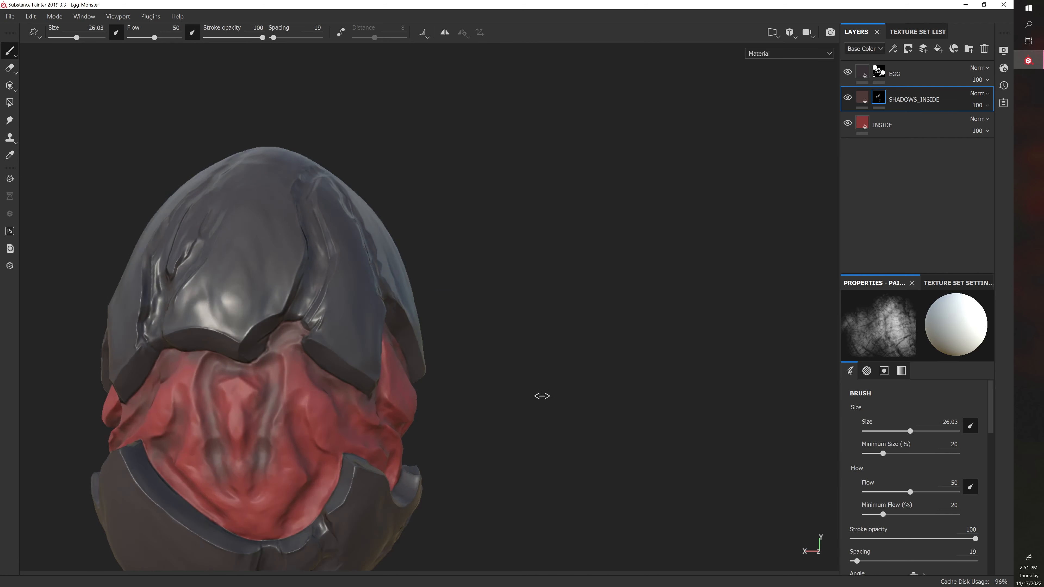
Paint shadows on the forehead and temple flesh along the shell's edge on the other side of the face.
alt+drag(540, 396, 243, 397)
alt+middle_drag(408, 384, 529, 379)
alt+drag(495, 382, 556, 386)
mouse_move(290, 348)
alt+mouse_down()
mouse_move(433, 310)
mouse_move(292, 338)
mouse_move(252, 328)
alt+mouse_up()
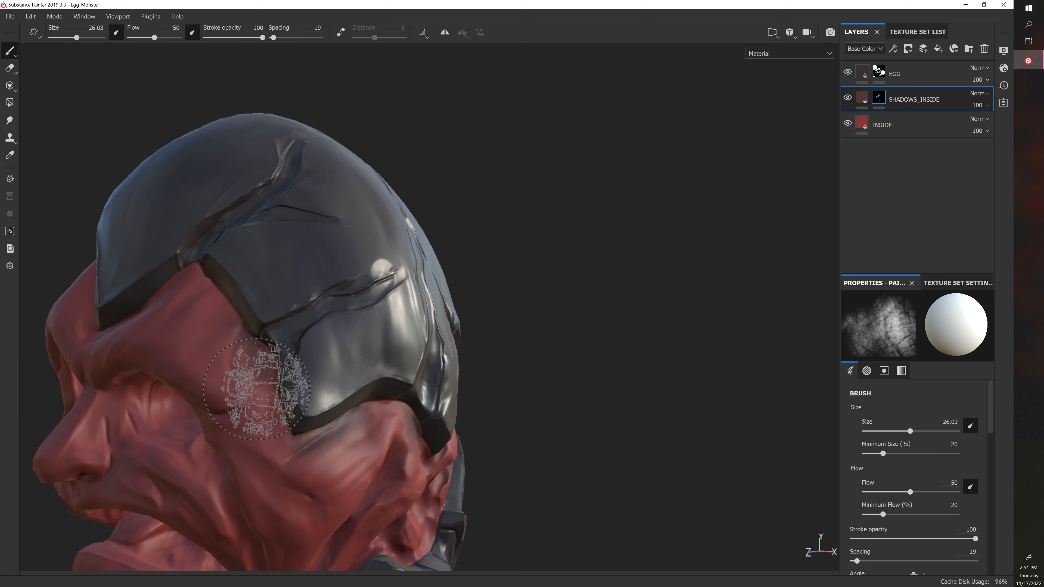
mouse_move(256, 389)
alt+mouse_down()
mouse_move(292, 372)
mouse_move(297, 383)
alt+mouse_up()
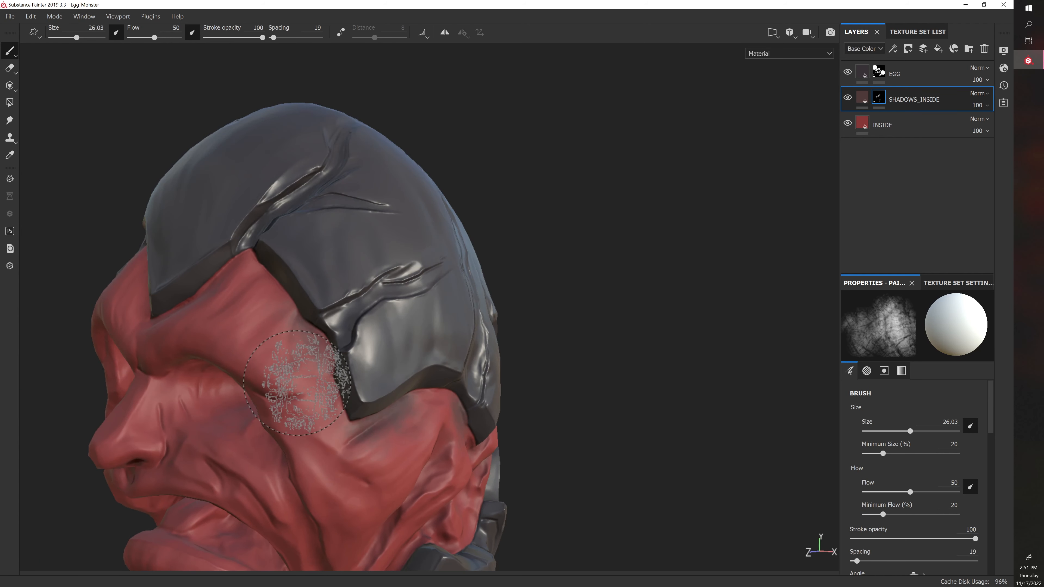
mouse_move(613, 331)
alt+mouse_down()
mouse_move(626, 356)
mouse_move(651, 358)
alt+mouse_up()
drag(172, 315, 158, 309)
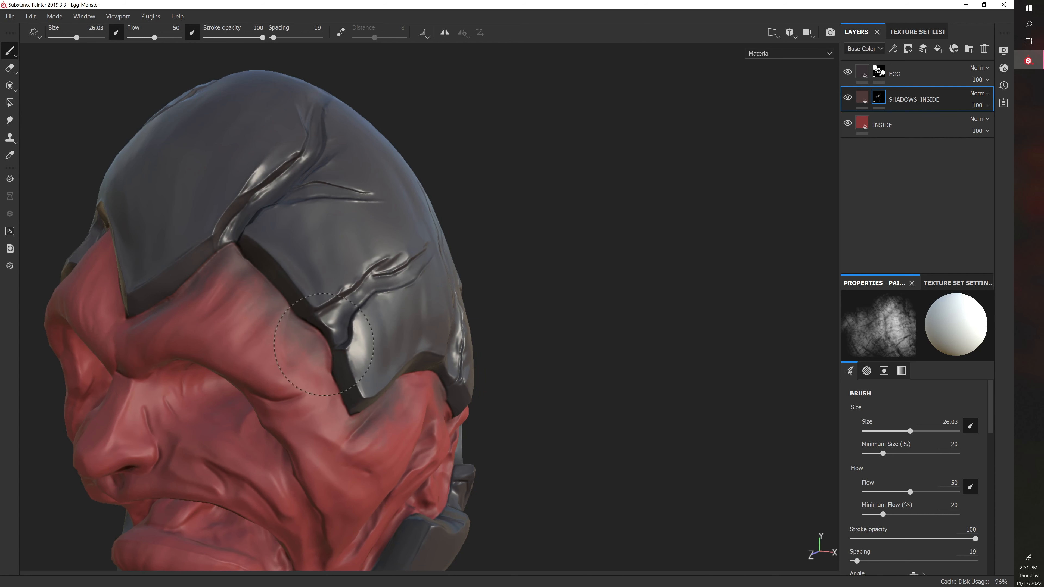
Paint shadows in the eye socket and in the deep cheek and jaw folds on that side of the face.
mouse_move(401, 396)
alt+mouse_down()
mouse_move(526, 401)
mouse_move(245, 384)
alt+mouse_up()
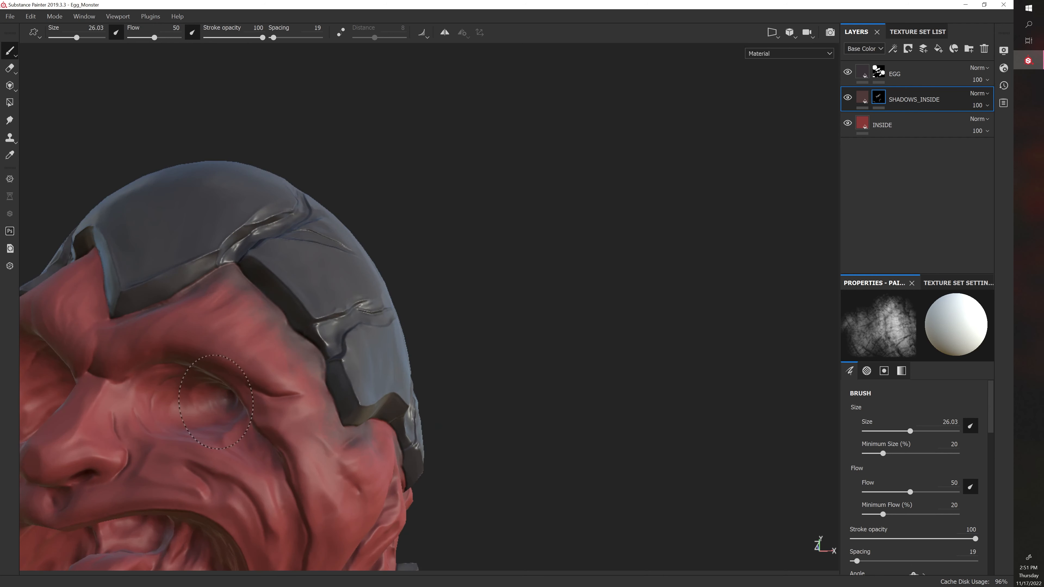
mouse_move(466, 380)
alt+mouse_down()
mouse_move(396, 400)
mouse_move(385, 426)
mouse_move(443, 494)
mouse_move(477, 448)
mouse_move(414, 372)
mouse_move(377, 416)
alt+mouse_up()
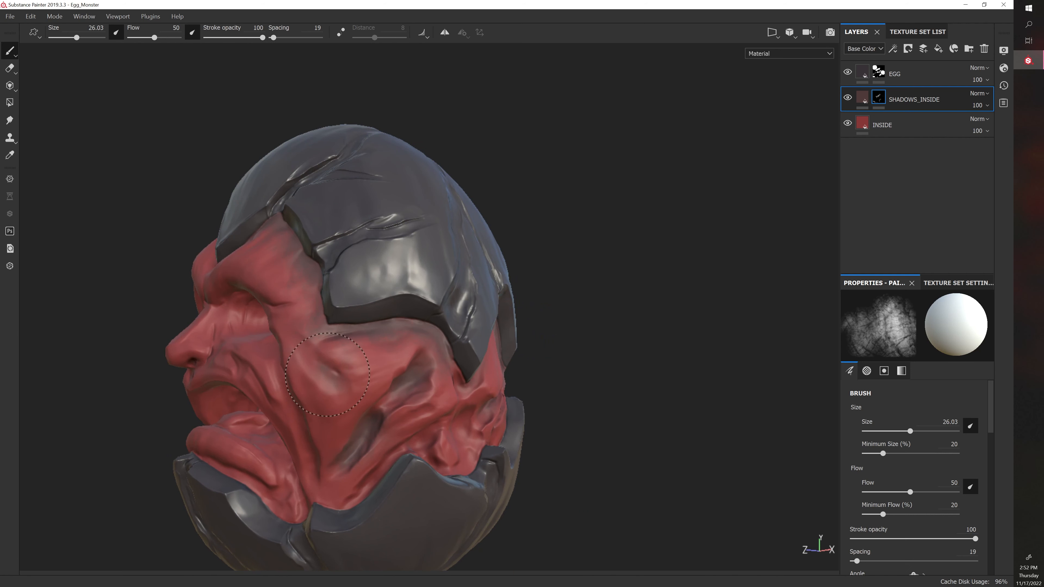
mouse_move(356, 377)
alt+mouse_down()
mouse_move(559, 384)
mouse_move(422, 442)
alt+mouse_up()
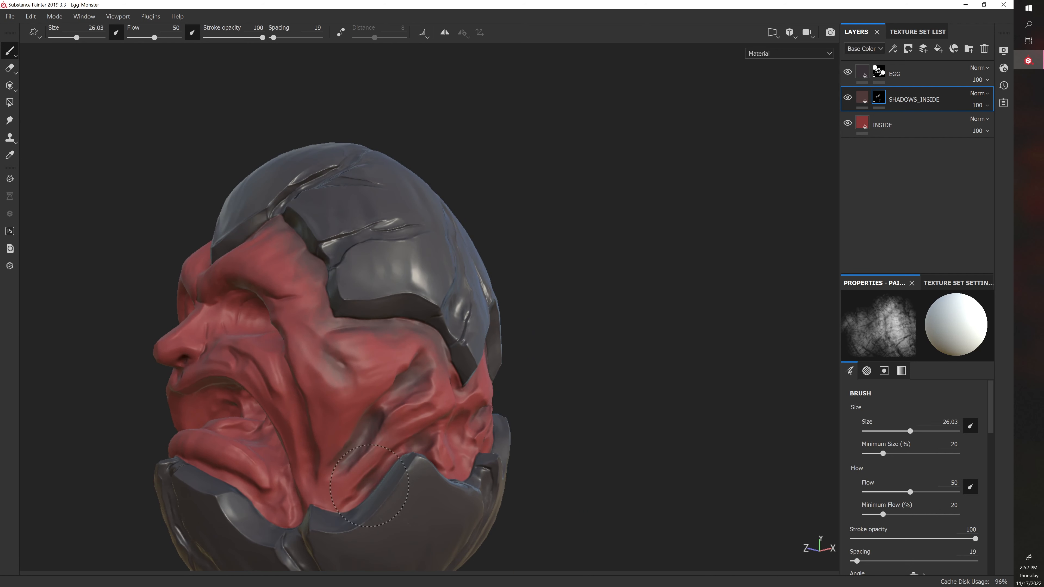
alt+drag(352, 508, 622, 432)
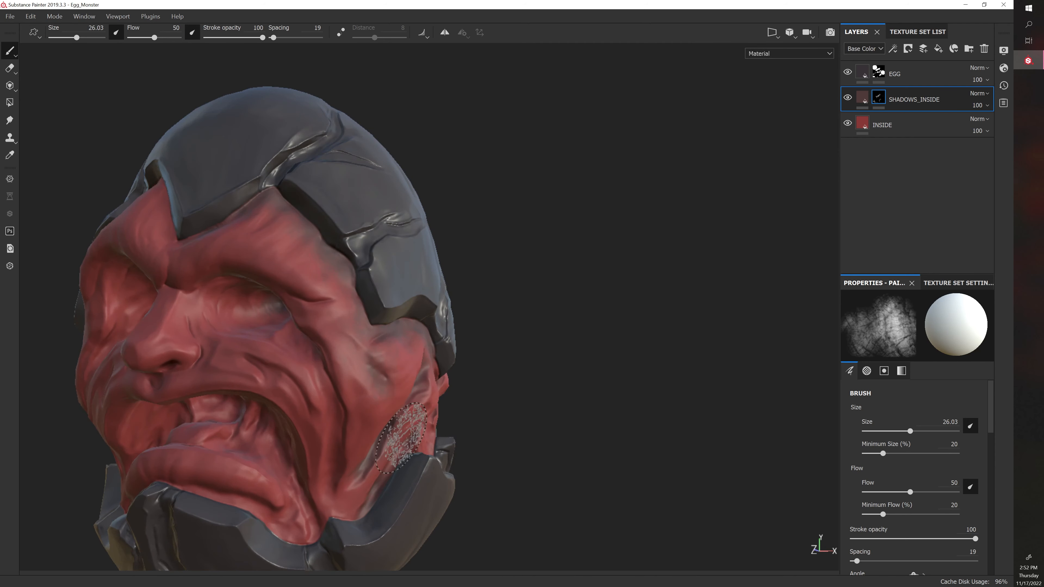
mouse_move(396, 437)
alt+mouse_down()
mouse_move(302, 411)
mouse_move(275, 362)
mouse_move(139, 404)
alt+mouse_up()
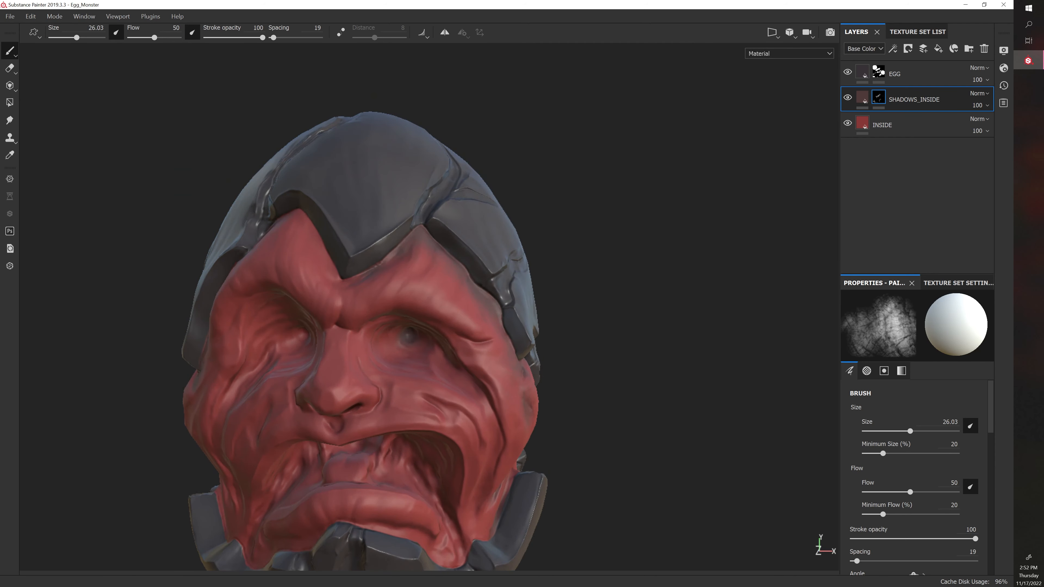
Darken both eye sockets and shade the forehead beside the shell's V-shaped point.
alt+drag(415, 339, 591, 313)
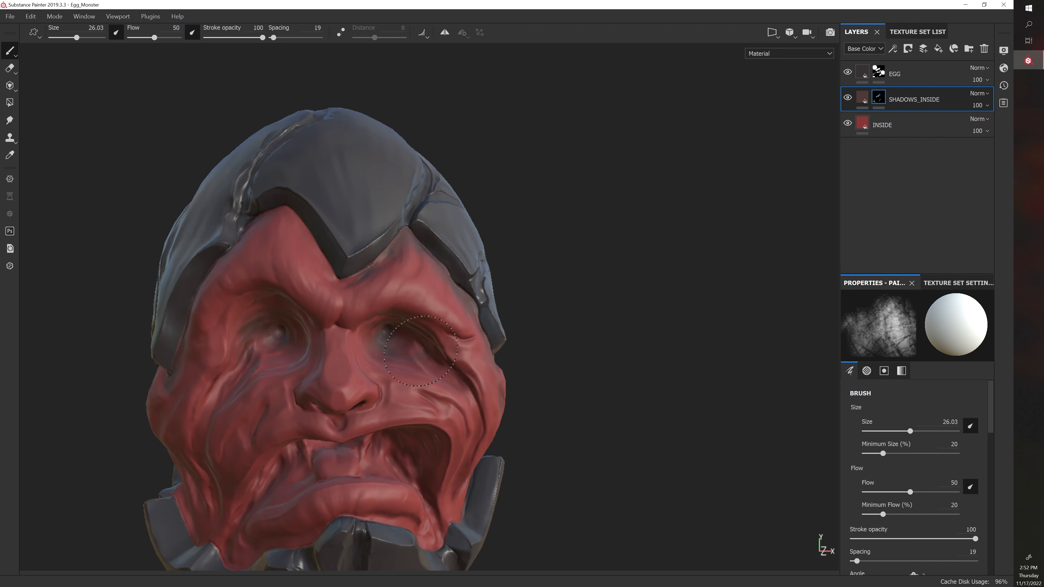
alt+drag(421, 351, 477, 321)
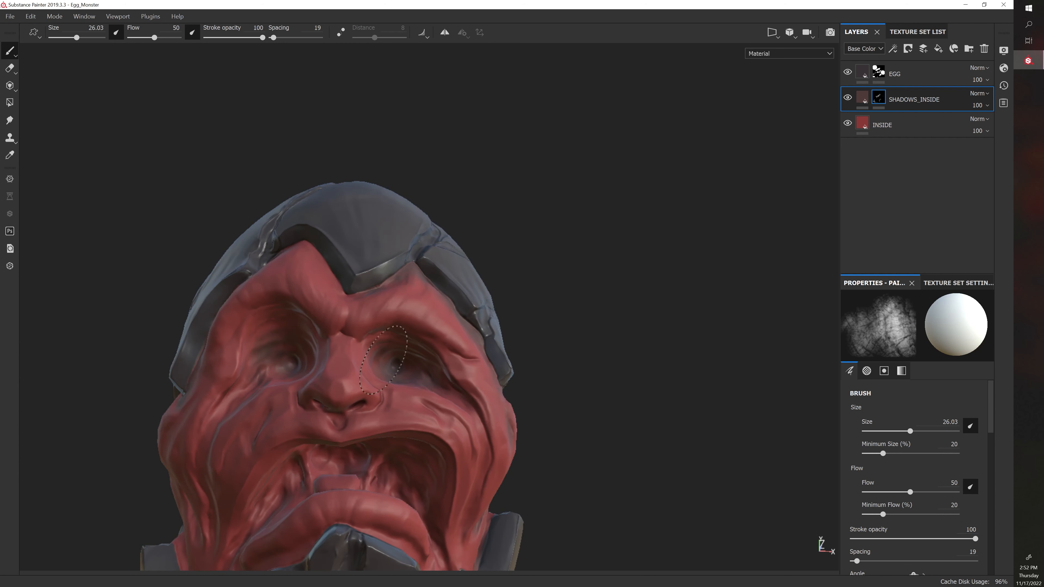
alt+drag(562, 325, 576, 390)
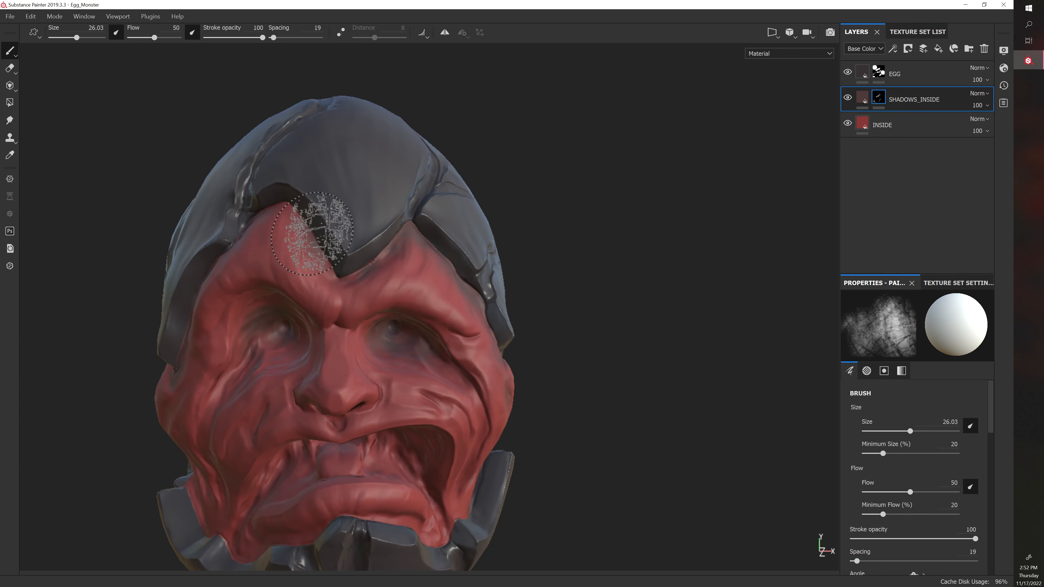
mouse_move(312, 233)
alt+mouse_down()
mouse_move(247, 271)
mouse_move(319, 249)
alt+mouse_up()
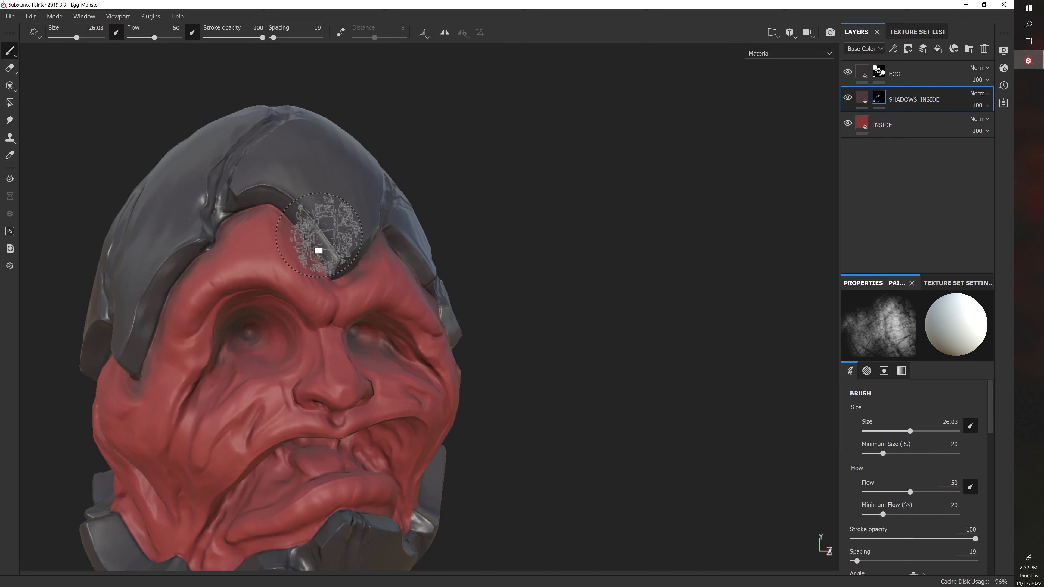
Reduce the brush to size 15.23 and paint shadows under the brow and around the outer rim of the eye socket.
key(bracketleft)
ctrl+right_drag(204, 334, 183, 334)
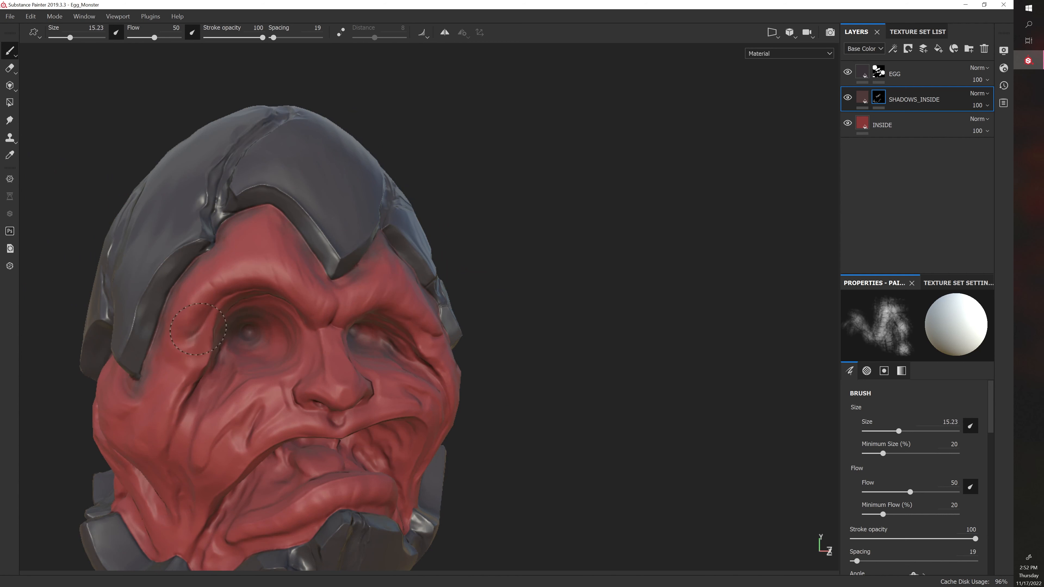
mouse_move(193, 332)
alt+mouse_down()
mouse_move(473, 253)
mouse_move(233, 331)
alt+mouse_up()
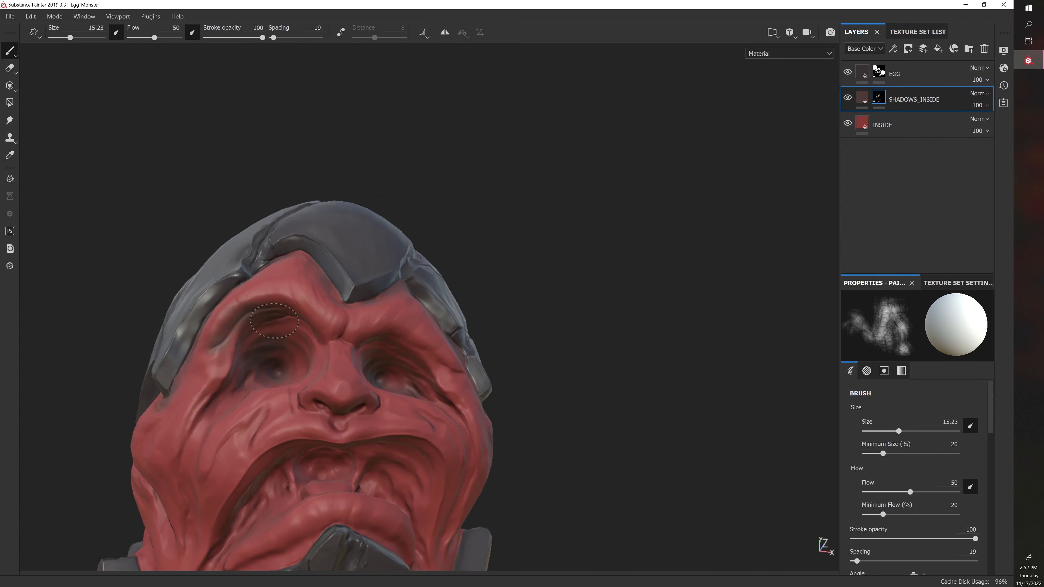
alt+drag(486, 338, 233, 381)
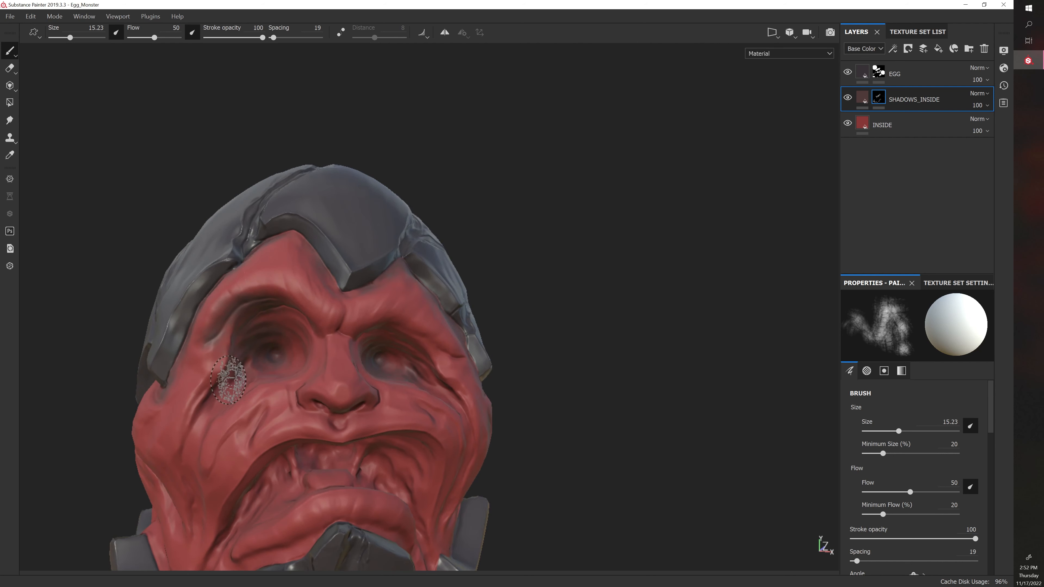
Enlarge the brush to size 26.03 and paint shadows in the cheek folds below that eye socket.
ctrl+right_drag(233, 381, 259, 382)
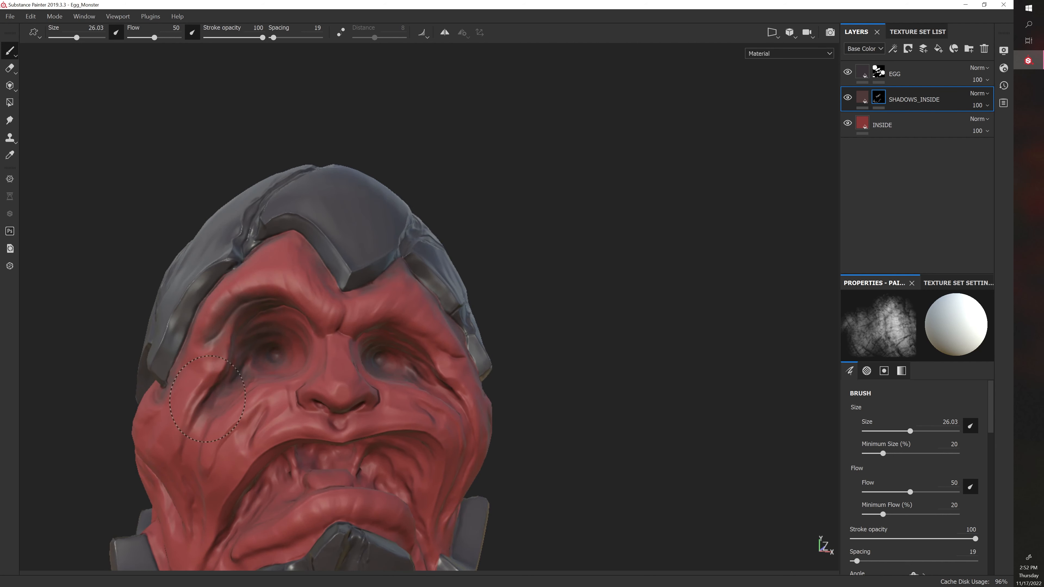
drag(193, 445, 198, 439)
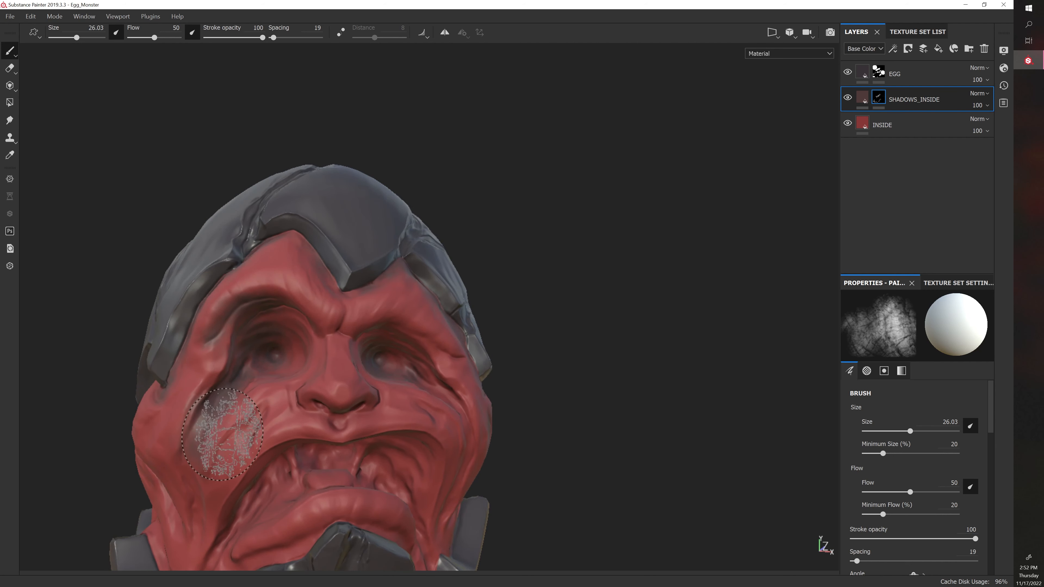
ctrl+right_drag(223, 438, 217, 438)
Reduce the brush to size 12.27 and paint shadows around the nostrils and beneath the nose.
ctrl+right_drag(324, 406, 294, 405)
alt+drag(557, 429, 345, 413)
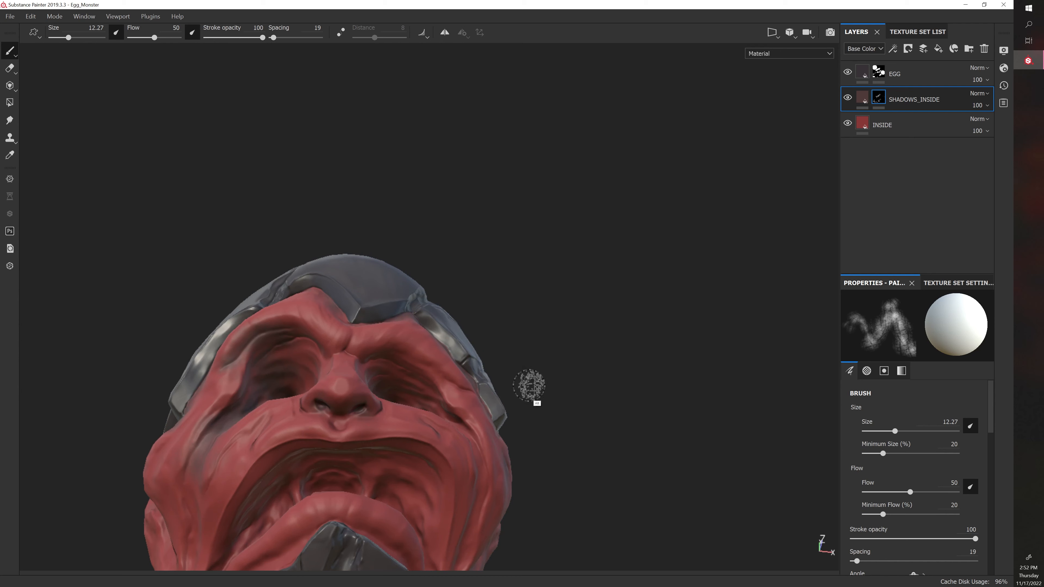
alt+drag(529, 385, 336, 421)
alt+drag(563, 380, 353, 419)
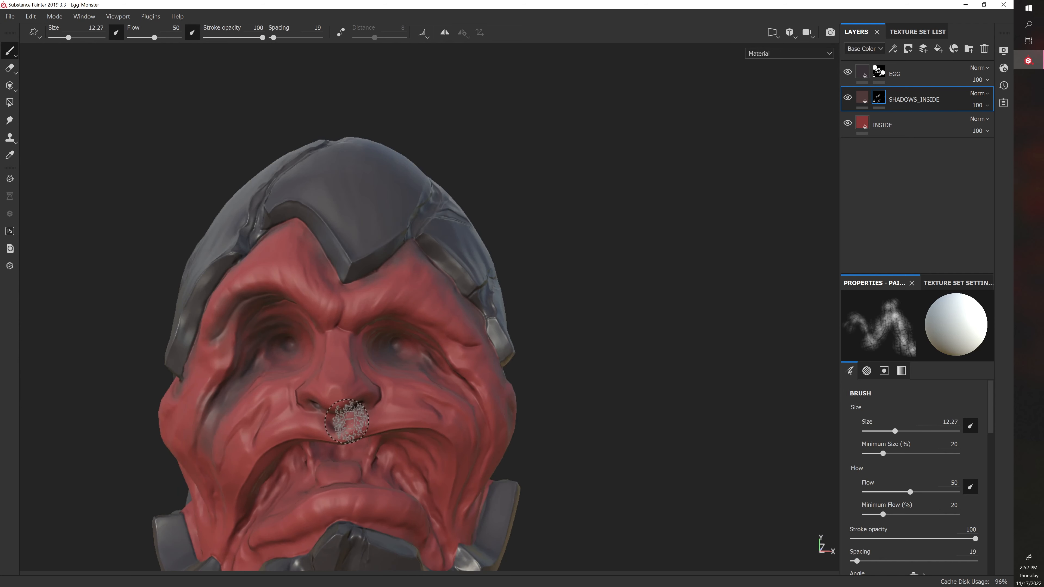
Enlarge the brush to size 16.83 and darken the inner corner of the eye socket beside the nose bridge.
ctrl+right_drag(353, 420, 376, 417)
alt+drag(578, 420, 361, 337)
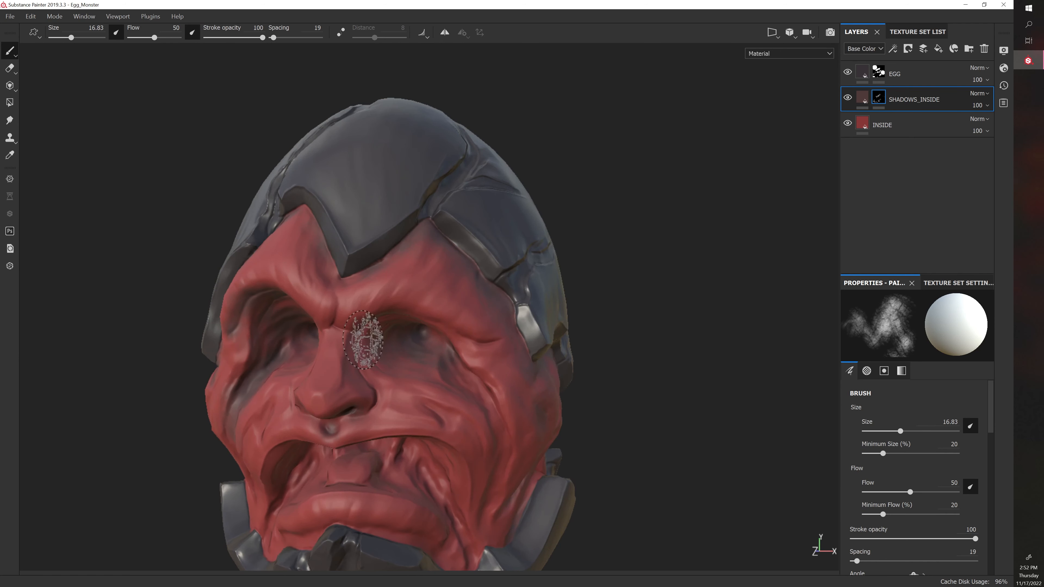
mouse_move(518, 329)
alt+mouse_down()
mouse_move(715, 345)
mouse_move(496, 289)
alt+mouse_up()
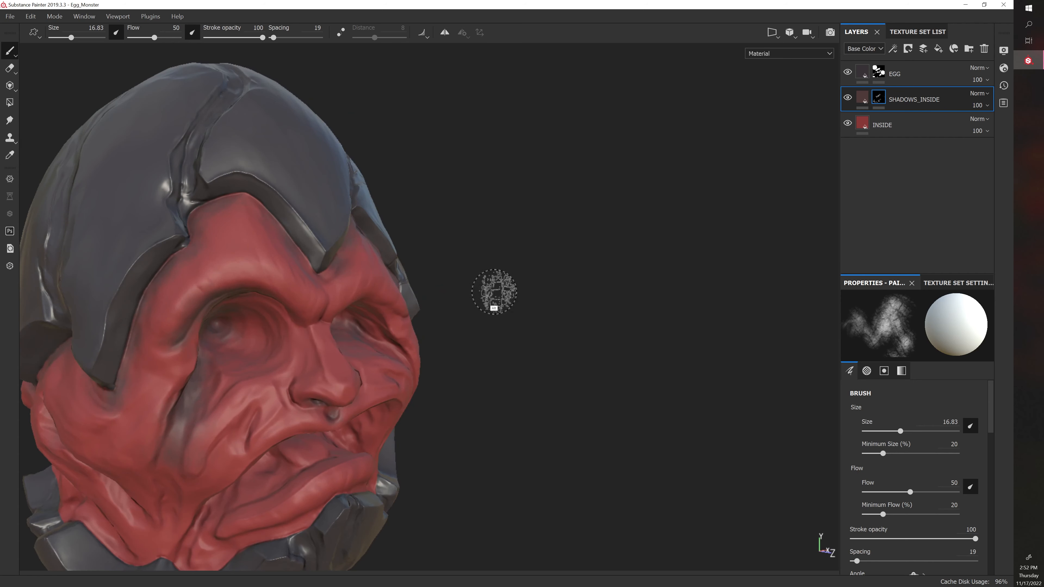
alt+drag(421, 310, 250, 327)
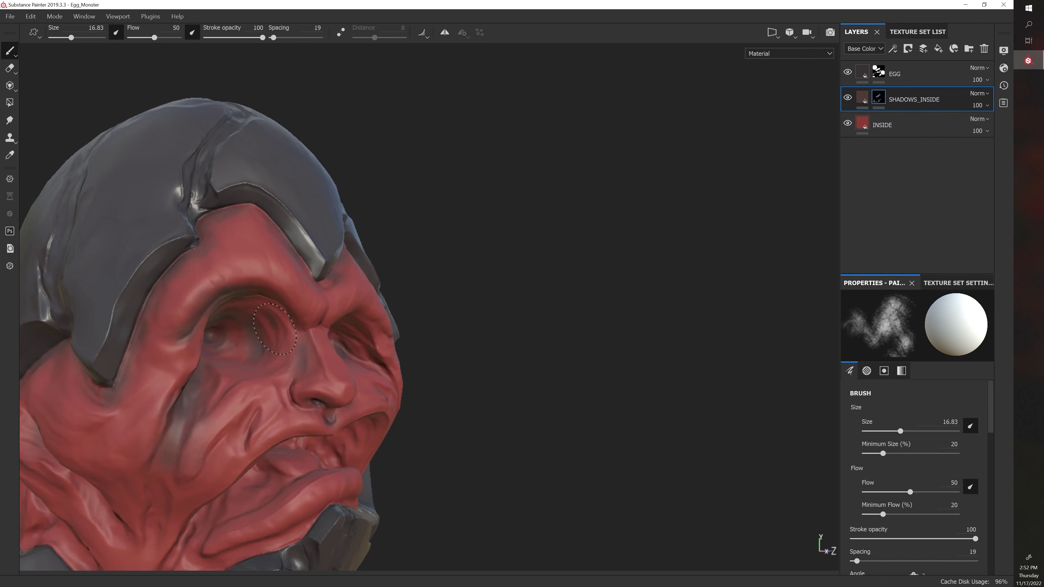
alt+drag(386, 321, 283, 308)
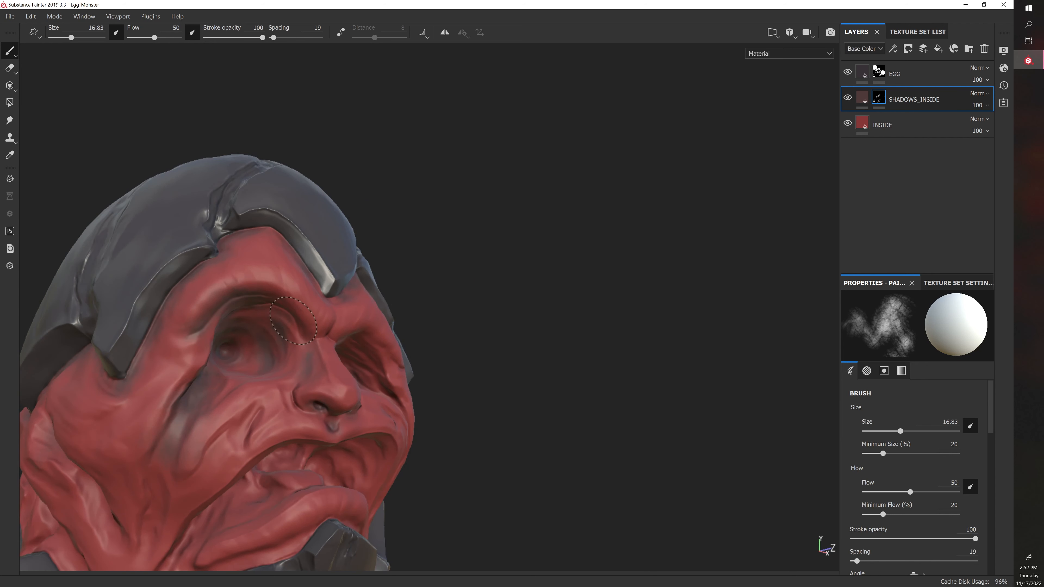
Shade the opposite eye socket and the hollow beside the nose bridge, viewing the face from below.
alt+drag(494, 345, 339, 340)
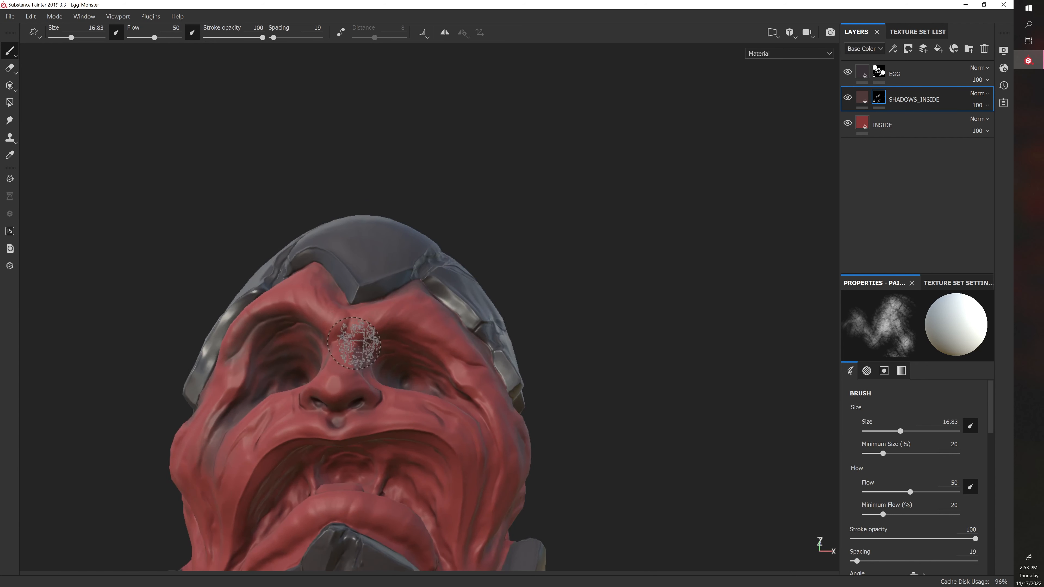
alt+drag(497, 338, 445, 339)
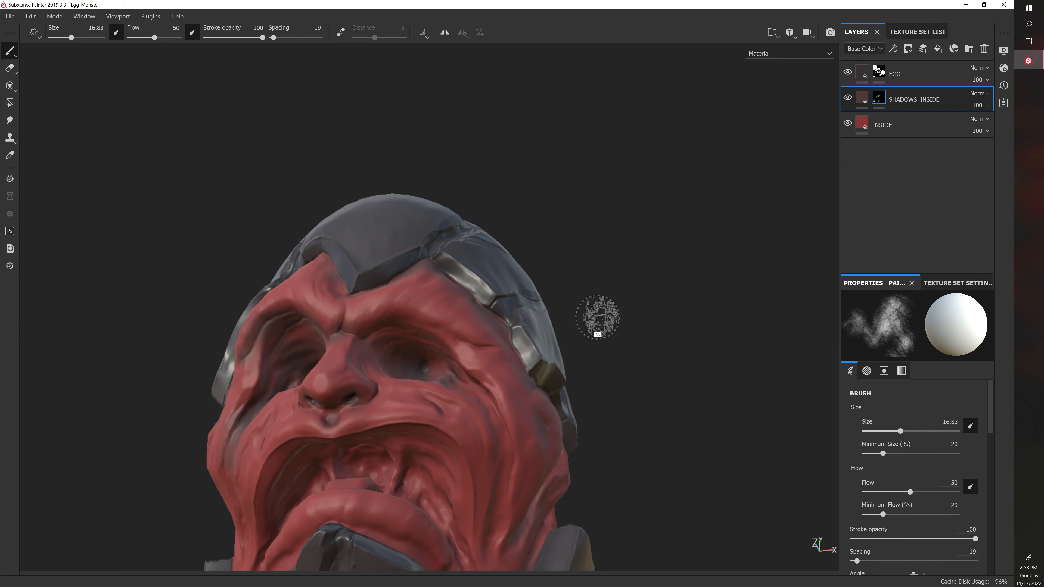
alt+drag(598, 310, 359, 331)
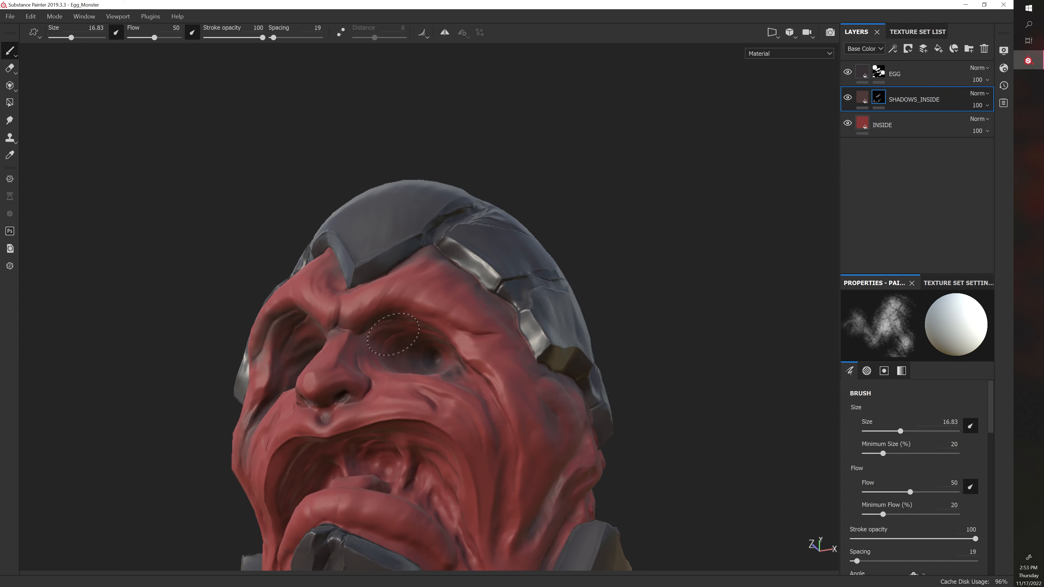
mouse_move(589, 298)
alt+mouse_down()
mouse_move(634, 303)
mouse_move(415, 427)
alt+mouse_up()
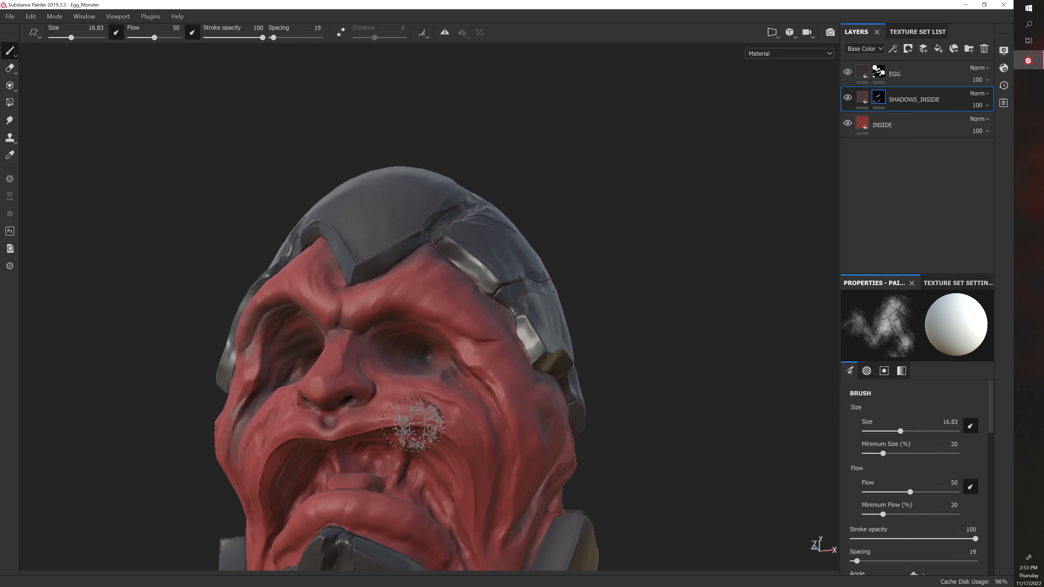
Shade the inside of the mouth with a size 26.03 brush and the folds at the outer eye corner with size 15.23.
ctrl+right_drag(361, 465, 374, 462)
mouse_move(361, 466)
alt+mouse_down()
mouse_move(251, 419)
mouse_move(310, 427)
mouse_move(255, 407)
mouse_move(265, 393)
alt+mouse_up()
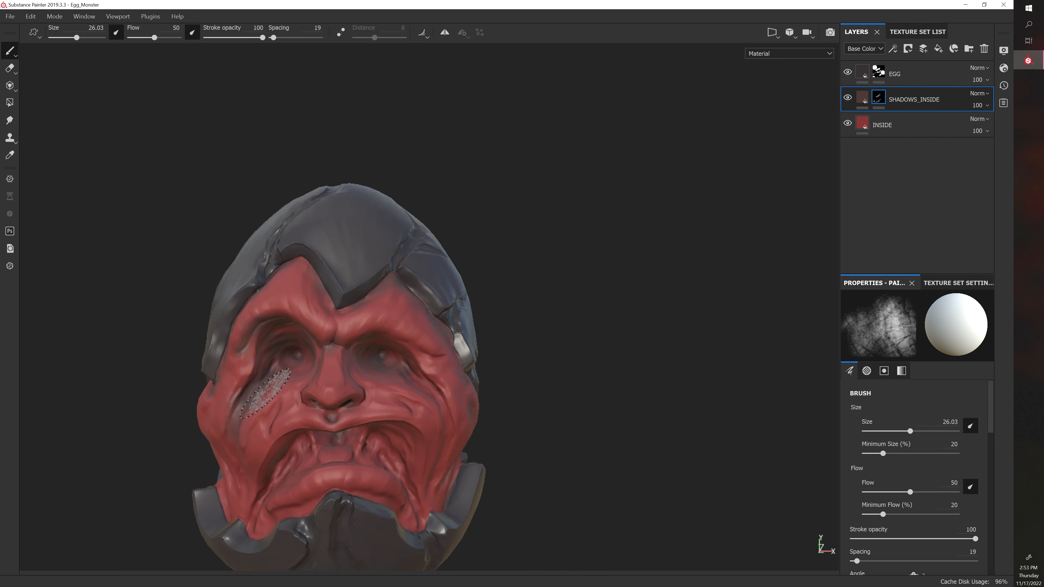
key(bracketleft)
key(bracketleft)
key(bracketleft)
key(bracketleft)
key(bracketleft)
key(bracketleft)
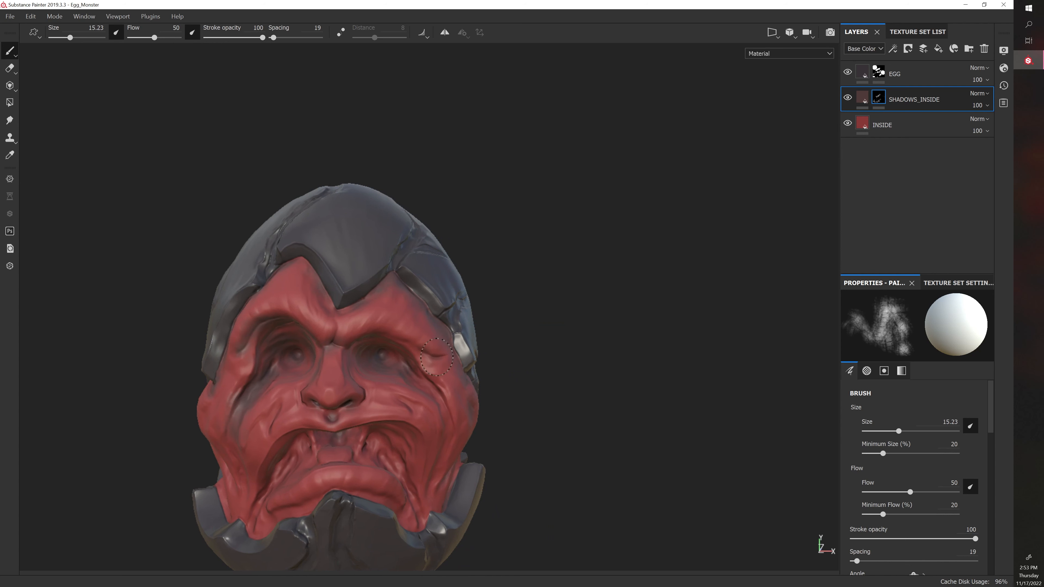
alt+drag(448, 358, 442, 401)
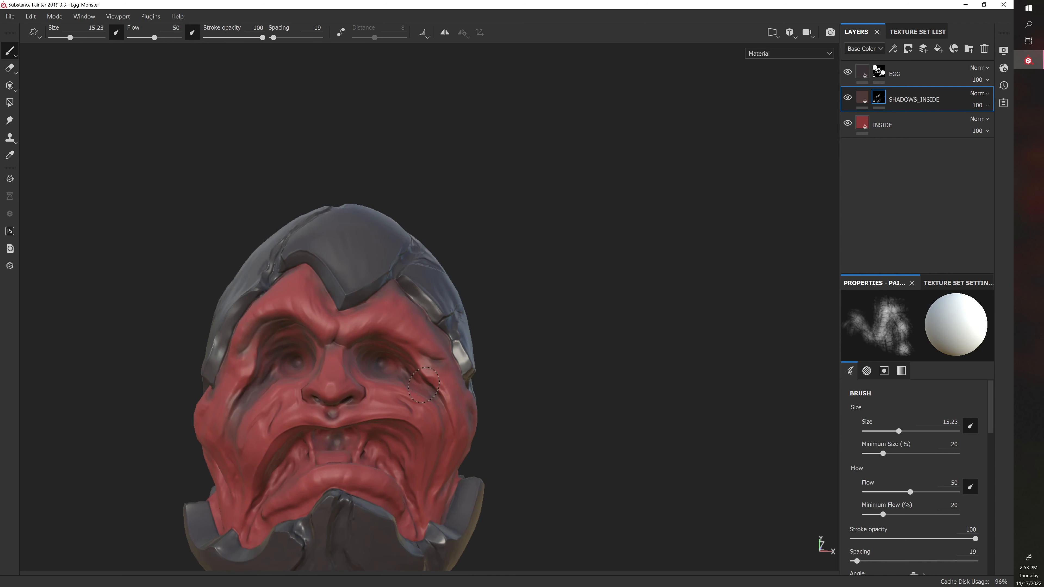
Enlarge the brush to size 20.27 and paint shadows in the cheek folds below that eye.
key(bracketright)
key(bracketright)
key(bracketright)
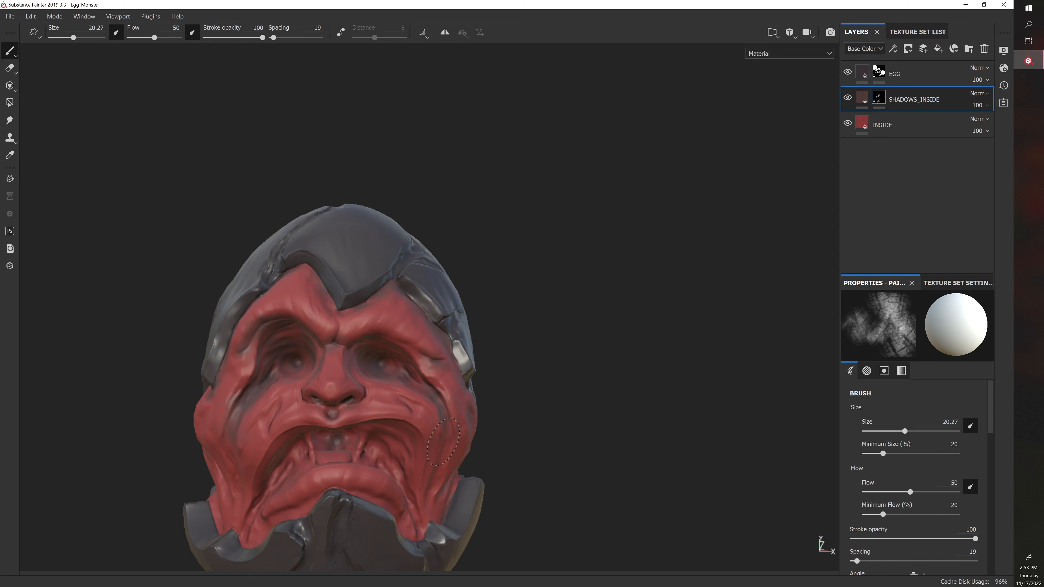
mouse_move(501, 451)
alt+mouse_down()
mouse_move(506, 420)
mouse_move(541, 455)
alt+mouse_up()
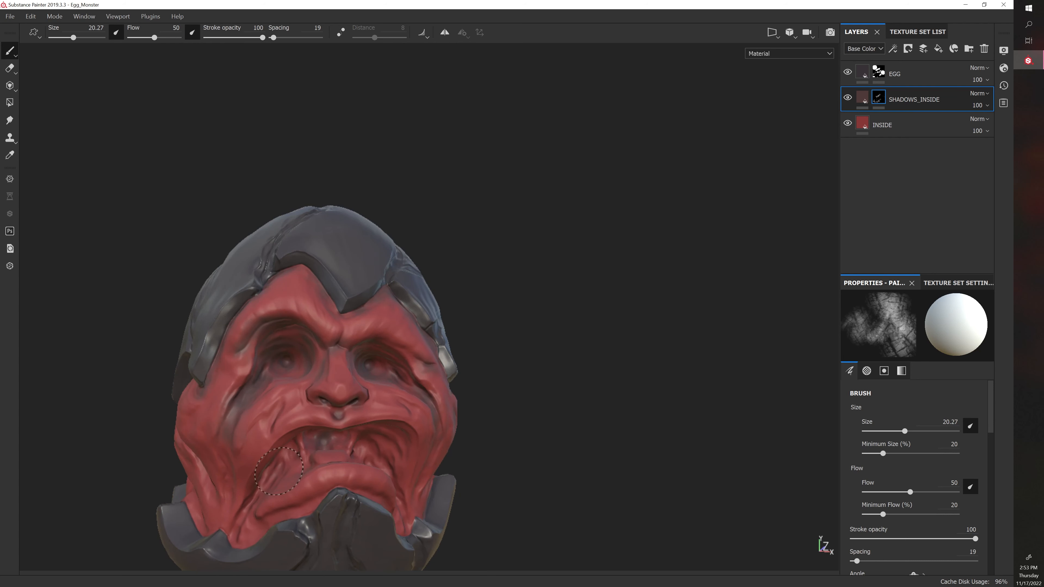
Darken the inside of the mouth with a size 24.03 brush and the cheek crease beside it with size 15.23.
key(bracketleft)
key(bracketleft)
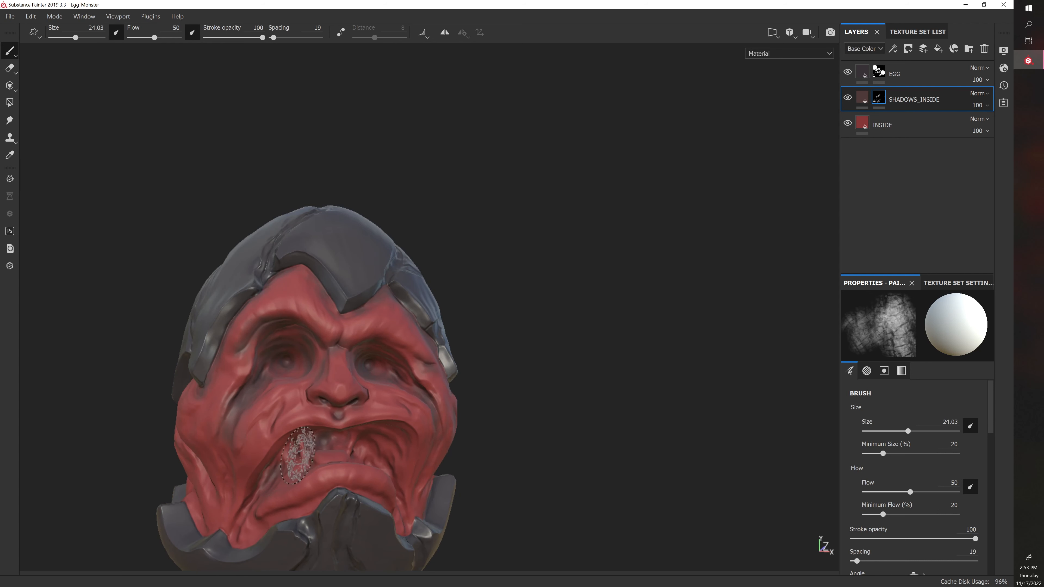
key(bracketleft)
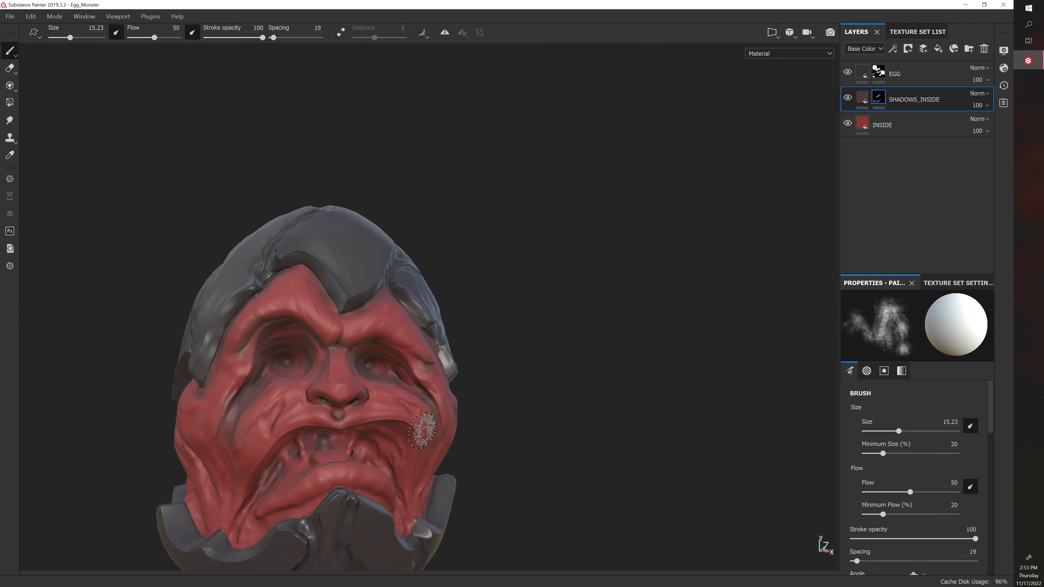
alt+drag(512, 443, 396, 438)
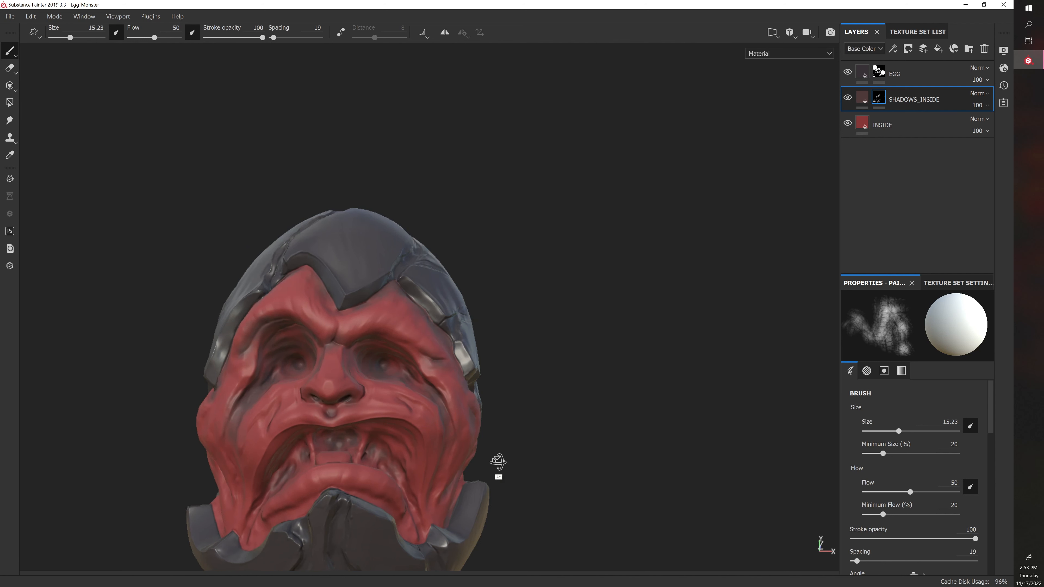
Paint shadows beside the nostrils, in the crease between the brows and along the side of the nose.
mouse_move(496, 464)
alt+mouse_down()
mouse_move(408, 413)
mouse_move(505, 396)
alt+mouse_up()
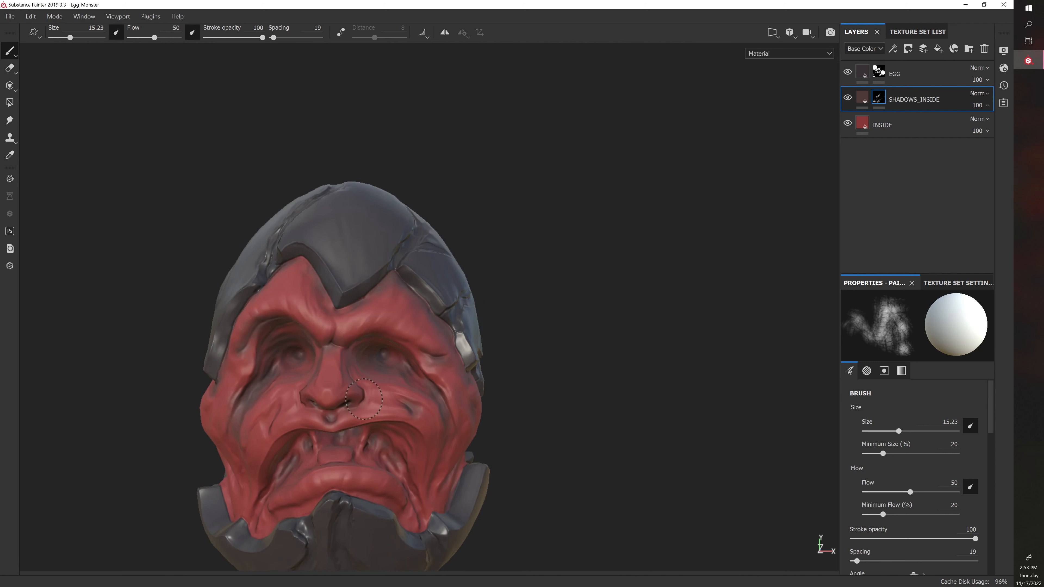
alt+drag(432, 391, 601, 401)
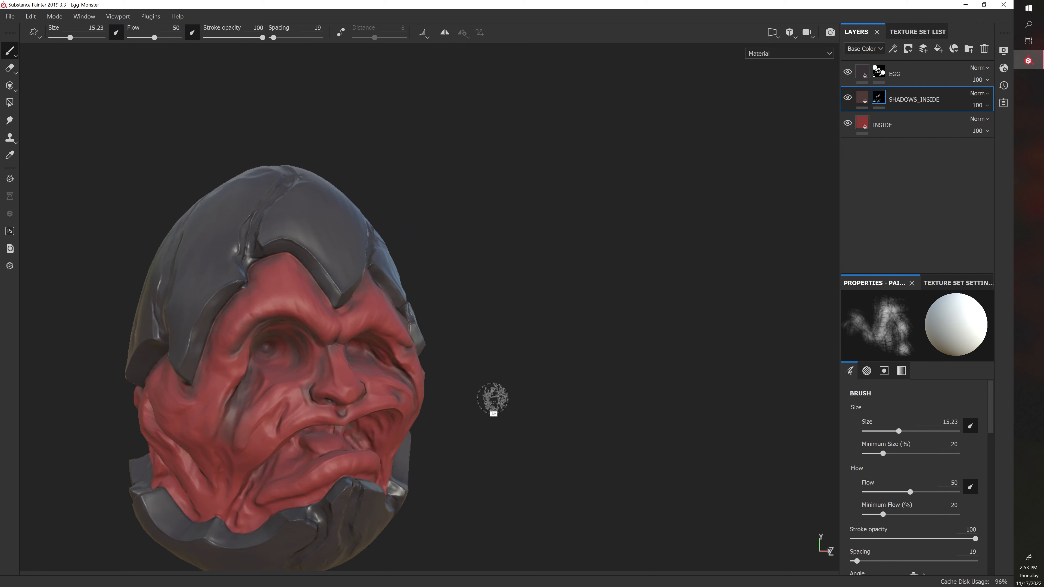
alt+drag(443, 333, 341, 328)
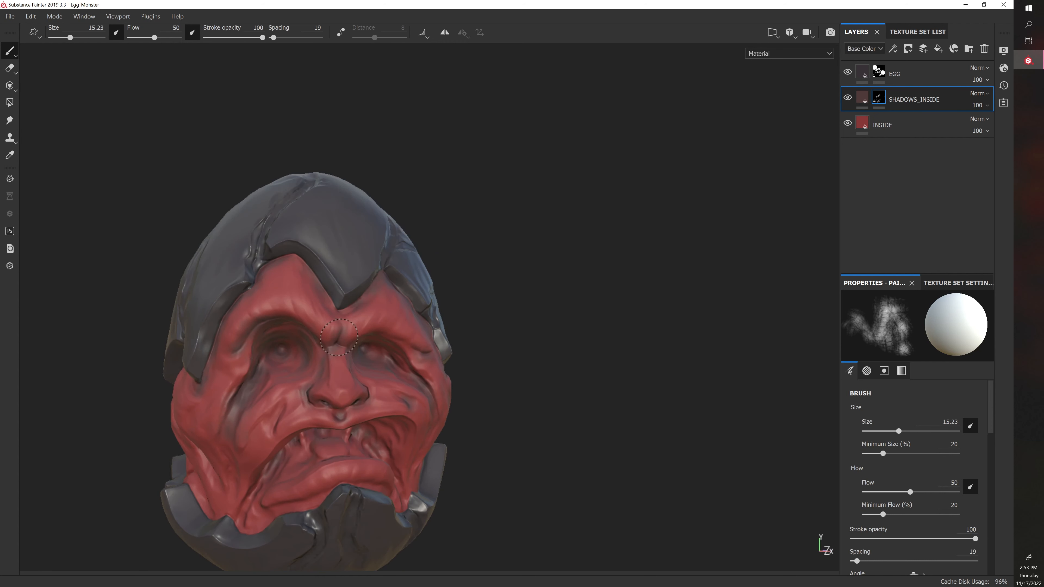
mouse_move(467, 339)
alt+mouse_down()
mouse_move(261, 352)
mouse_move(328, 360)
alt+mouse_up()
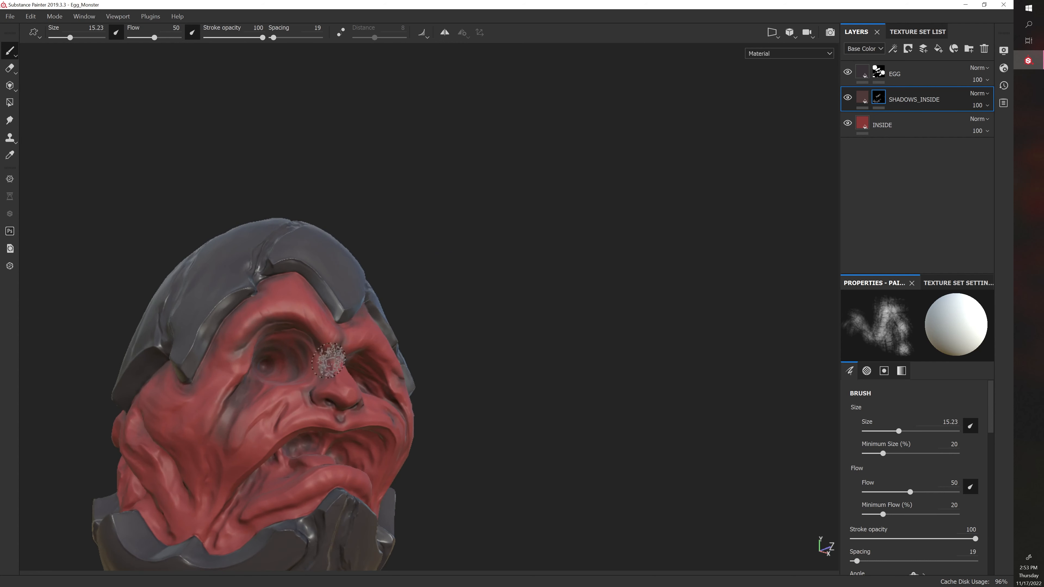
alt+drag(224, 420, 477, 396)
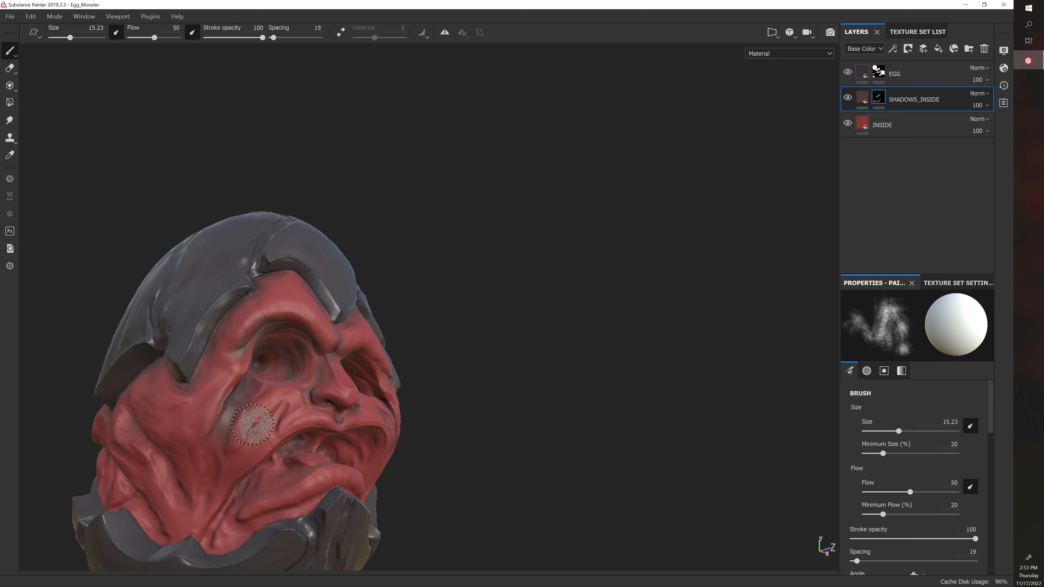
Reduce the brush to size 10.91 and paint narrow shadows in the cheek creases above the mouth corner.
key(bracketleft)
key(bracketleft)
key(bracketleft)
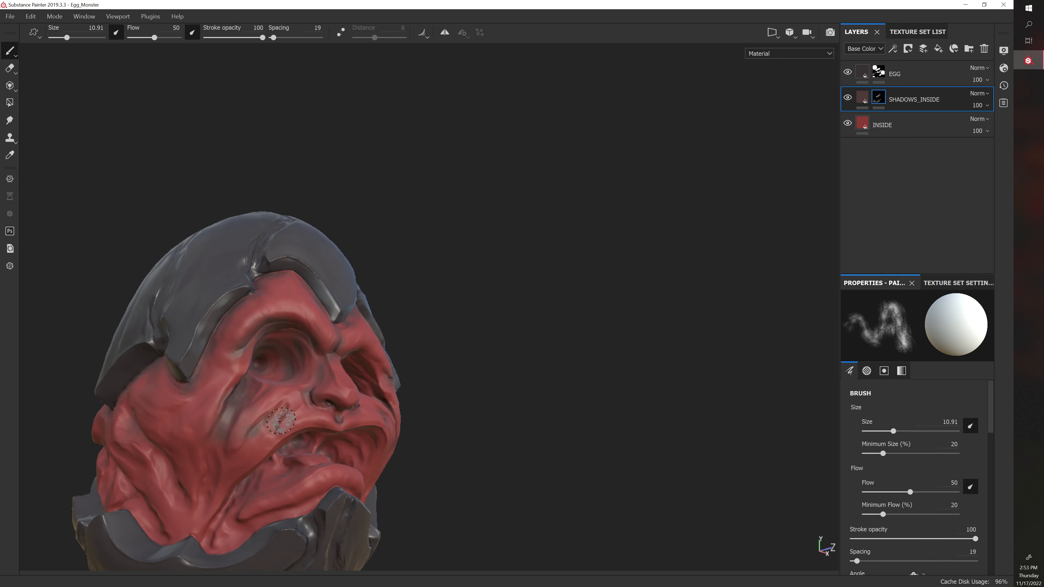
alt+drag(475, 411, 288, 450)
Shade the mouth corner with a size 12.27 brush and the flesh under the temple's shell edge with size 18.51.
key(bracketright)
key(bracketright)
key(bracketright)
key(bracketright)
key(bracketright)
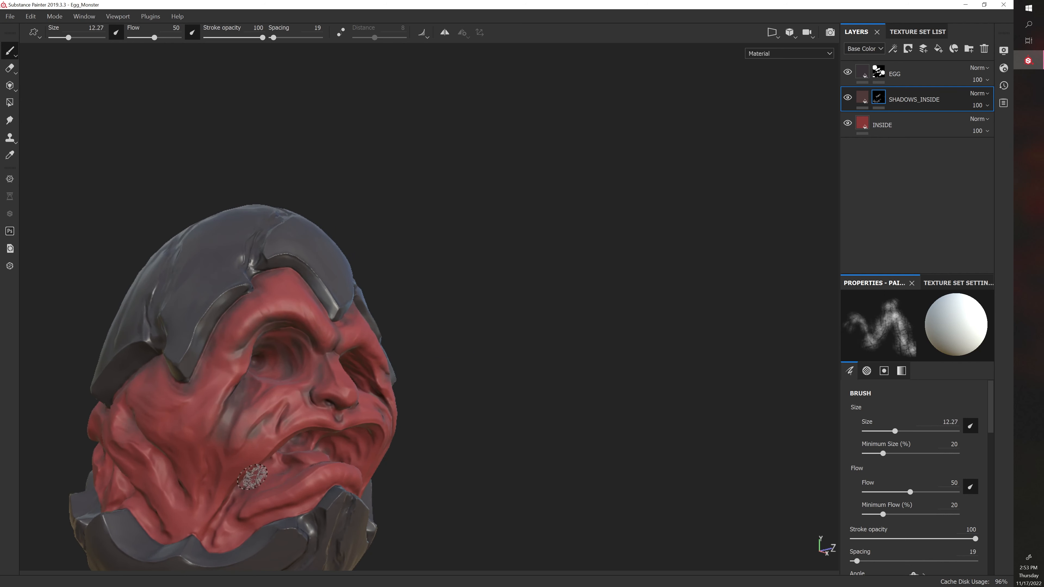
alt+drag(379, 441, 454, 419)
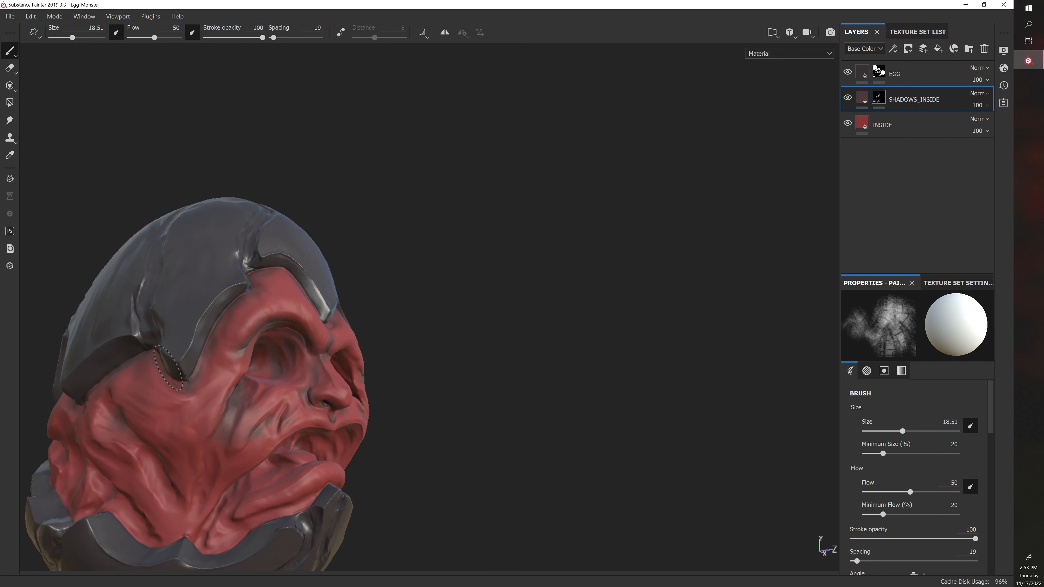
Paint shadows in the deep folds on the side of the head between the upper and lower shell edges.
mouse_move(132, 415)
alt+mouse_down()
mouse_move(376, 344)
mouse_move(409, 348)
alt+mouse_up()
click(333, 358)
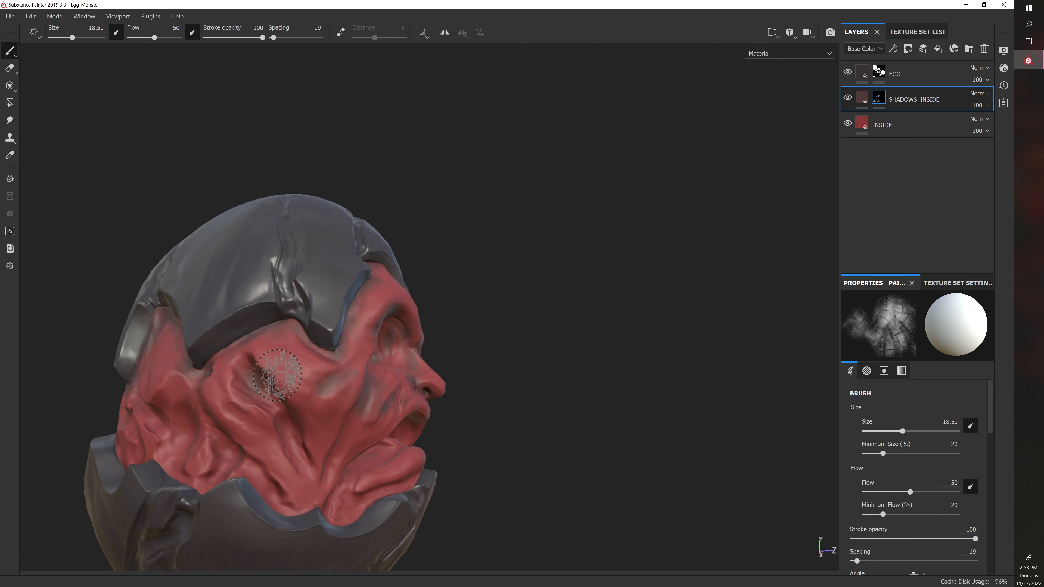
mouse_move(275, 378)
mouse_down()
mouse_move(259, 387)
mouse_move(287, 429)
mouse_move(233, 451)
mouse_up()
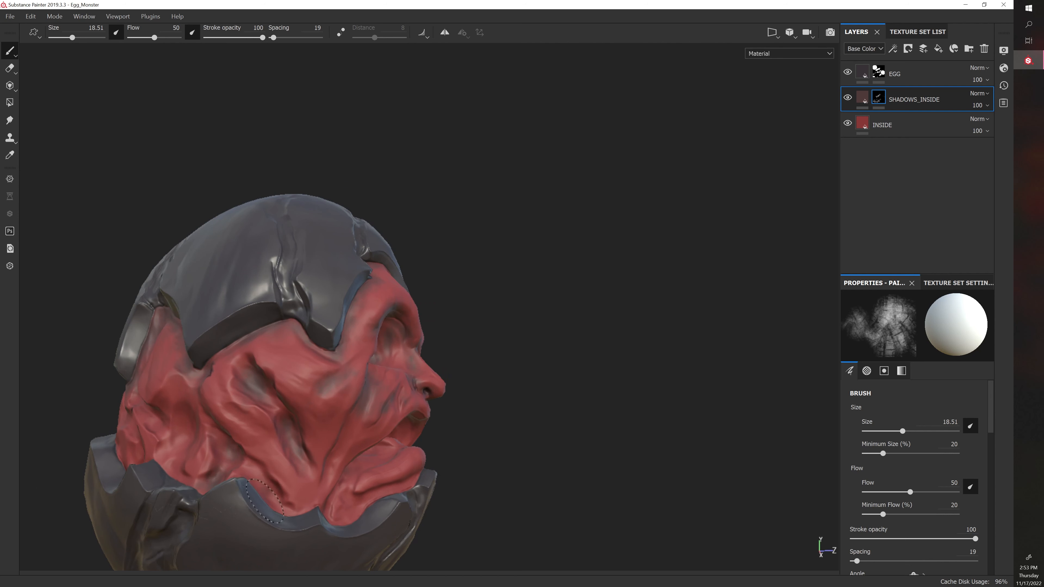
Enlarge the brush to size 30.27 and darken the mouth cavity beneath the upper lip.
mouse_move(345, 493)
alt+mouse_down()
mouse_move(331, 498)
mouse_move(487, 425)
alt+mouse_up()
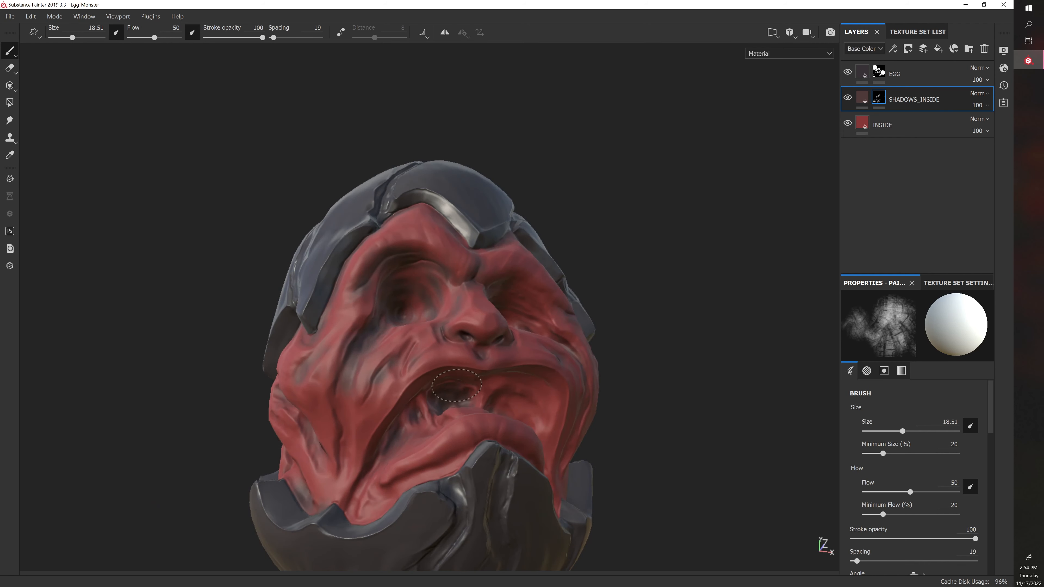
alt+drag(454, 385, 550, 404)
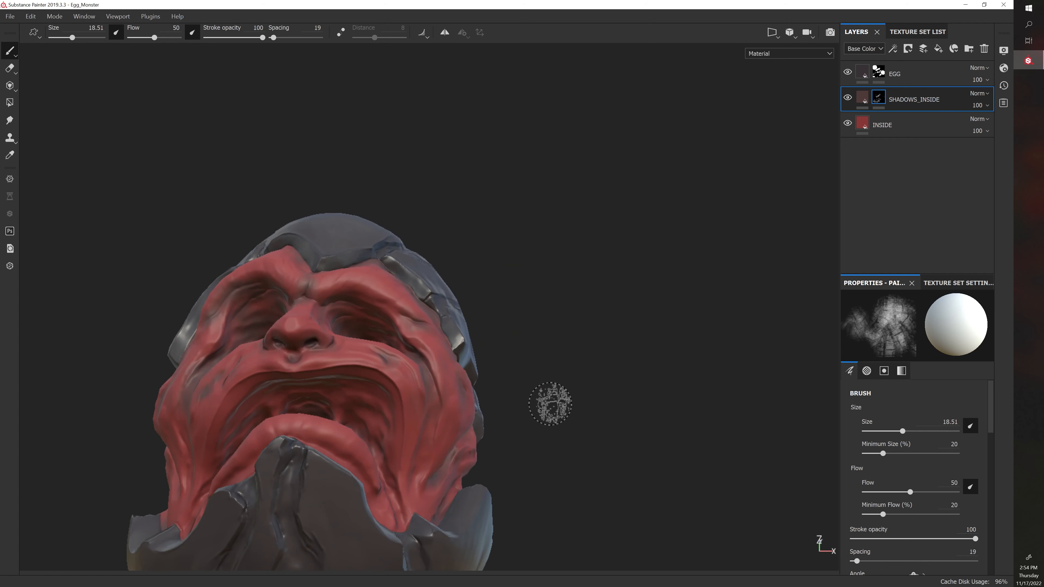
ctrl+right_drag(276, 391, 298, 393)
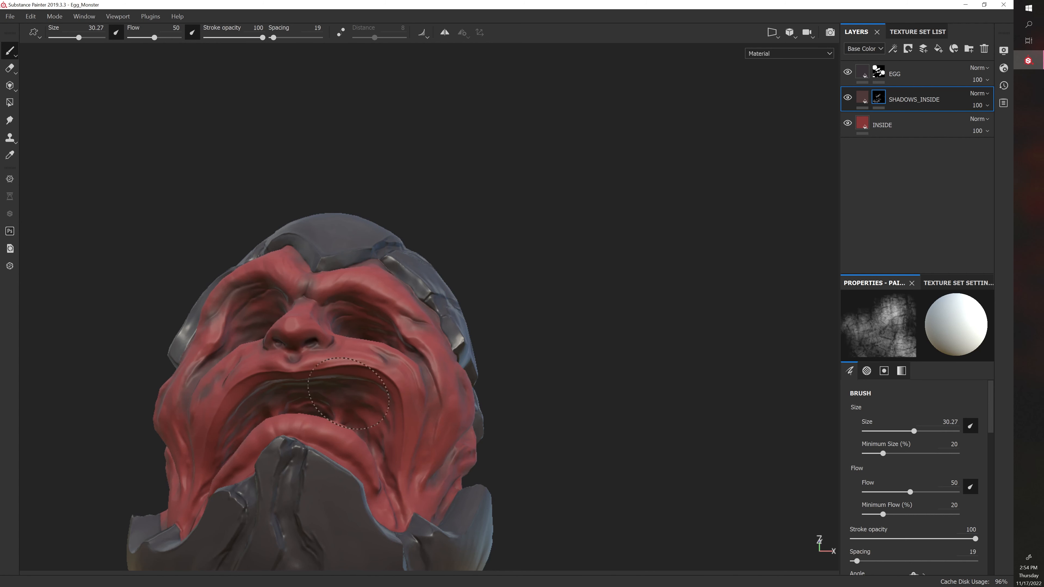
mouse_move(517, 380)
alt+mouse_down()
mouse_move(488, 436)
mouse_move(549, 412)
alt+mouse_up()
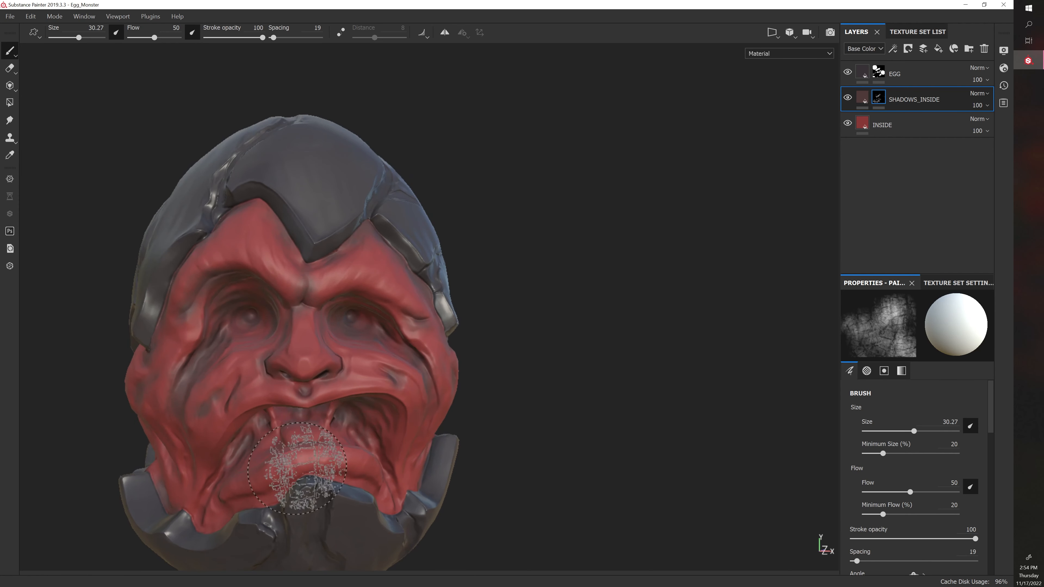
Shade the folds under the lower lip with a size 12.27 brush and the chin along the shell edge with size 18.51.
ctrl+right_drag(260, 515, 227, 516)
mouse_move(481, 458)
alt+mouse_down()
mouse_move(246, 411)
mouse_move(267, 413)
mouse_move(266, 395)
alt+mouse_up()
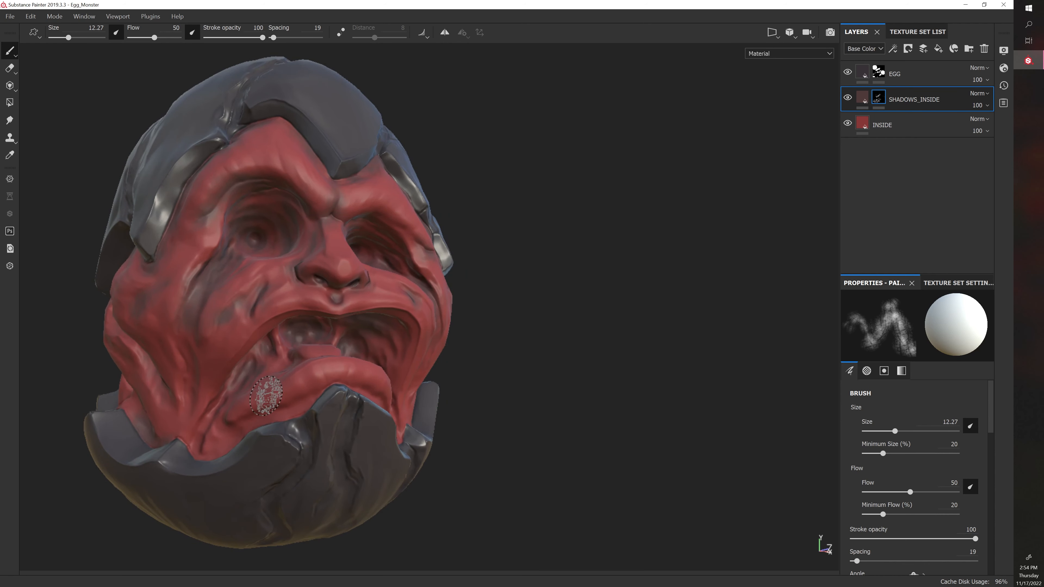
ctrl+right_drag(266, 395, 316, 394)
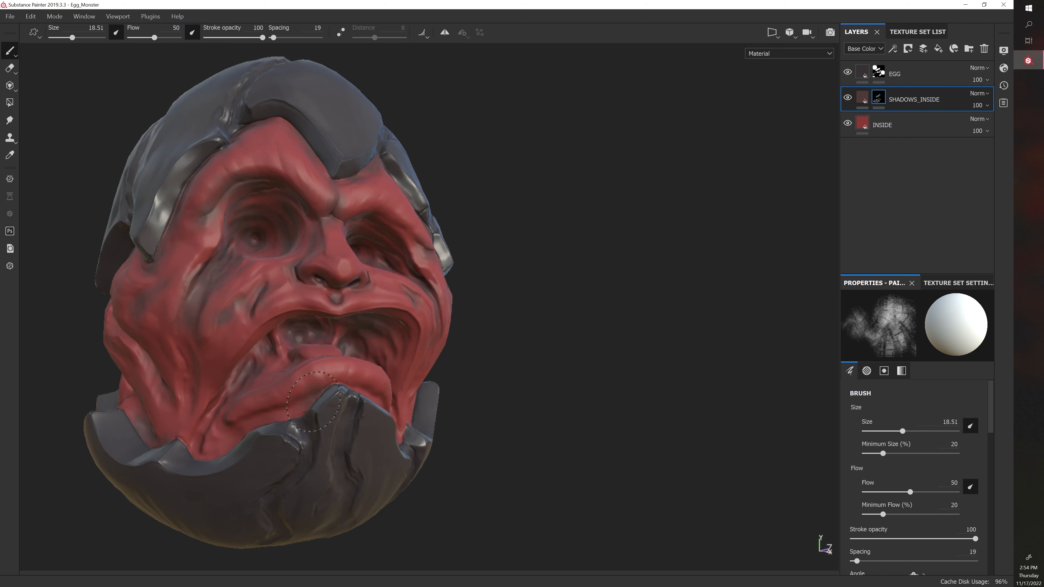
alt+drag(284, 424, 473, 405)
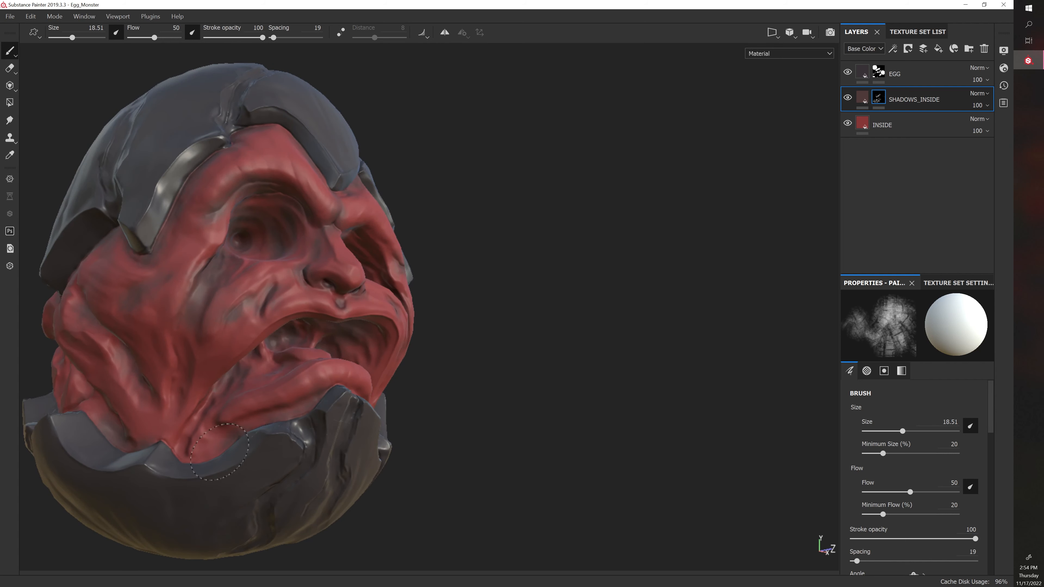
Shade the jaw and the folds on the side of the head above the lower shell edge with the size 18.51 brush.
mouse_move(346, 430)
alt+mouse_down()
mouse_move(454, 443)
mouse_move(431, 450)
mouse_move(384, 442)
mouse_move(558, 452)
mouse_move(485, 440)
alt+mouse_up()
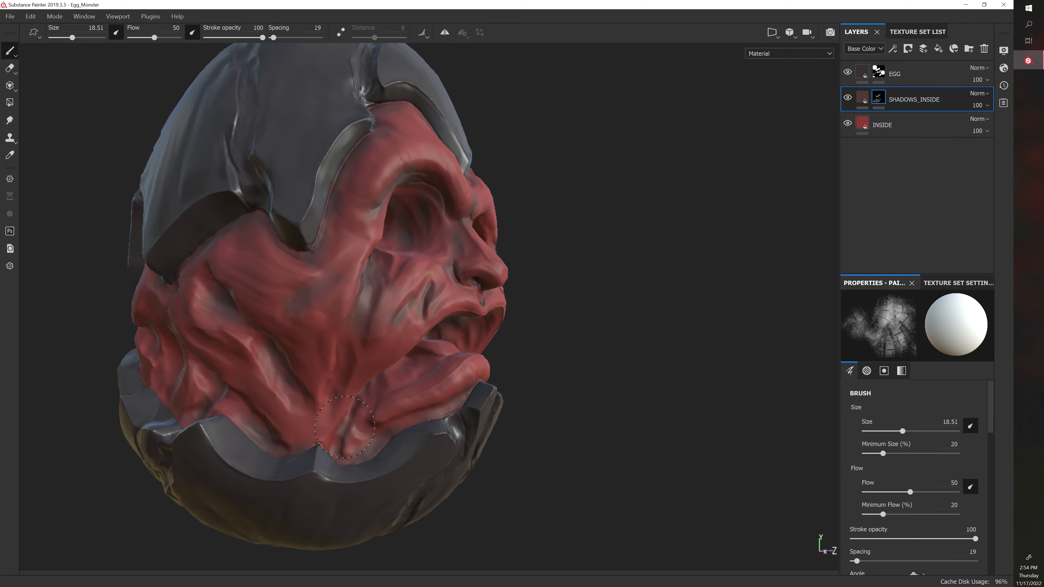
alt+drag(426, 306, 363, 284)
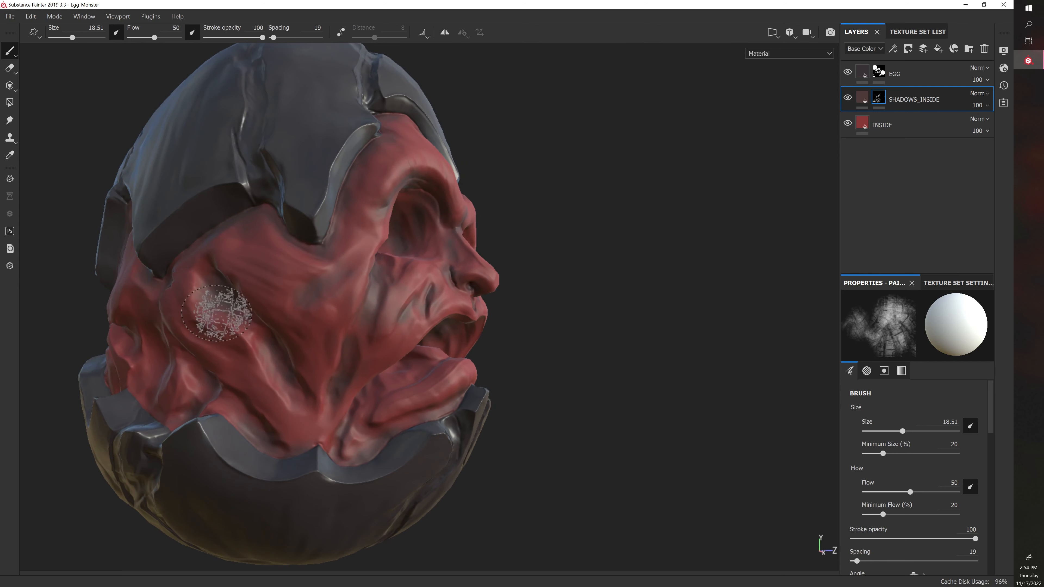
alt+drag(369, 383, 572, 343)
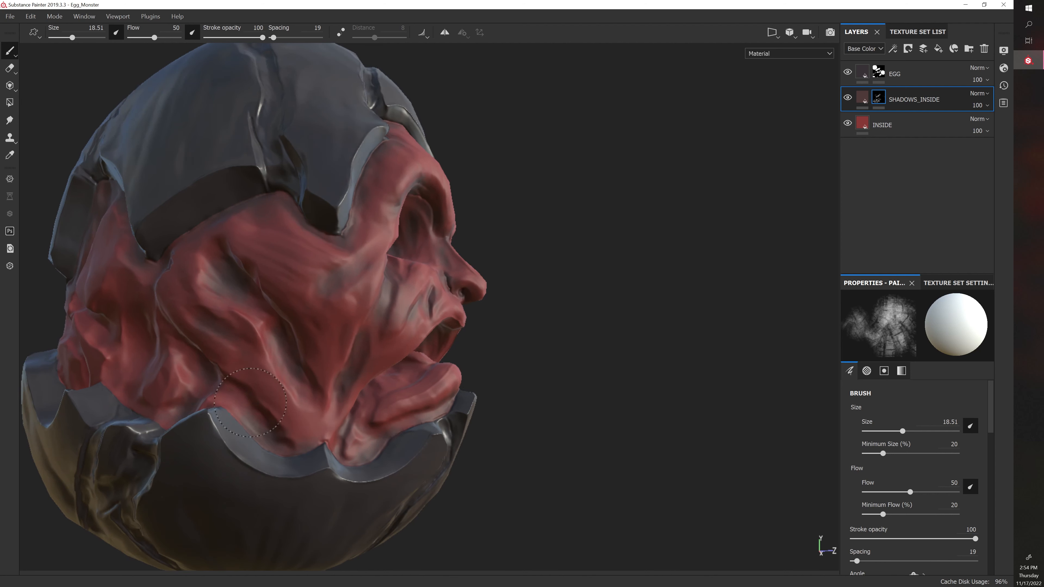
alt+right_drag(349, 450, 532, 395)
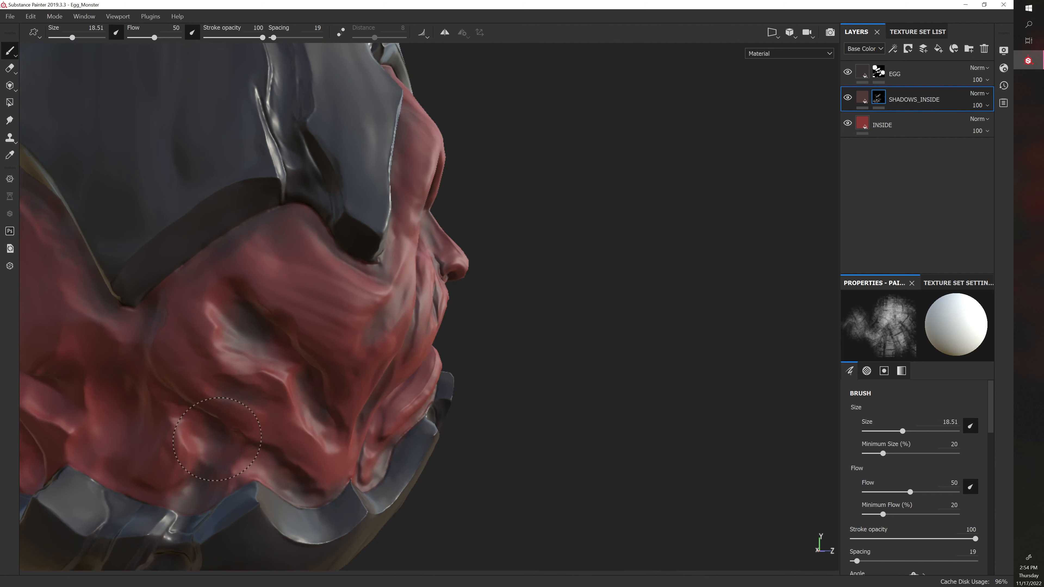
alt+right_drag(300, 386, 214, 429)
alt+drag(214, 429, 267, 401)
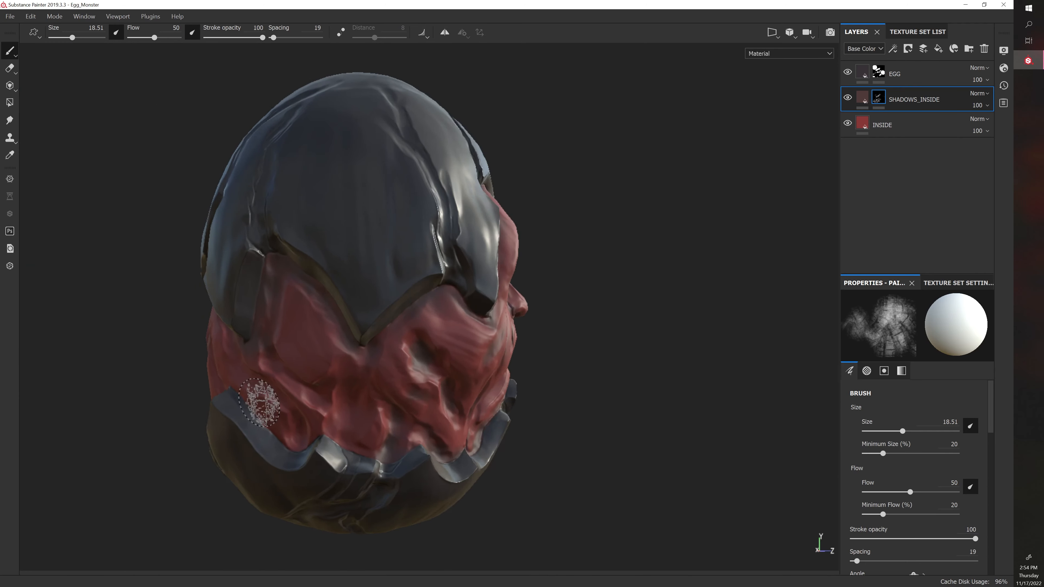
Rotate the lighting and paint shadows in the flesh folds at the back of the head, down to the lower shell edge.
alt+right_drag(259, 402, 304, 420)
alt+middle_drag(304, 420, 324, 401)
alt+right_drag(324, 401, 272, 407)
mouse_move(272, 407)
alt+middle_down()
mouse_move(284, 406)
mouse_move(273, 396)
mouse_move(251, 408)
alt+middle_up()
alt+right_drag(257, 405, 275, 408)
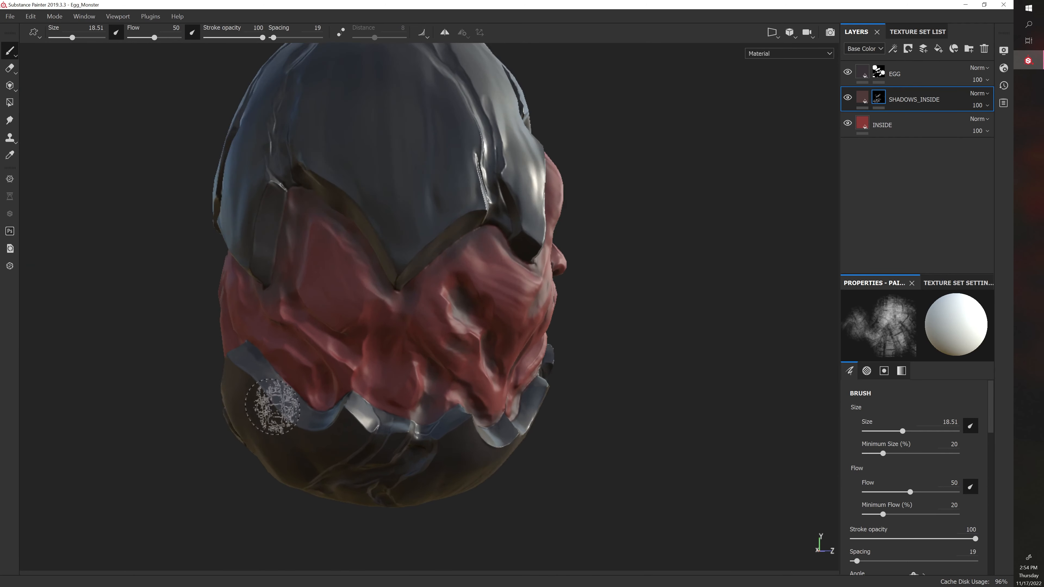
mouse_move(239, 403)
alt+middle_down()
mouse_move(217, 421)
mouse_move(232, 412)
alt+middle_up()
alt+right_drag(181, 419, 203, 419)
alt+drag(144, 448, 283, 438)
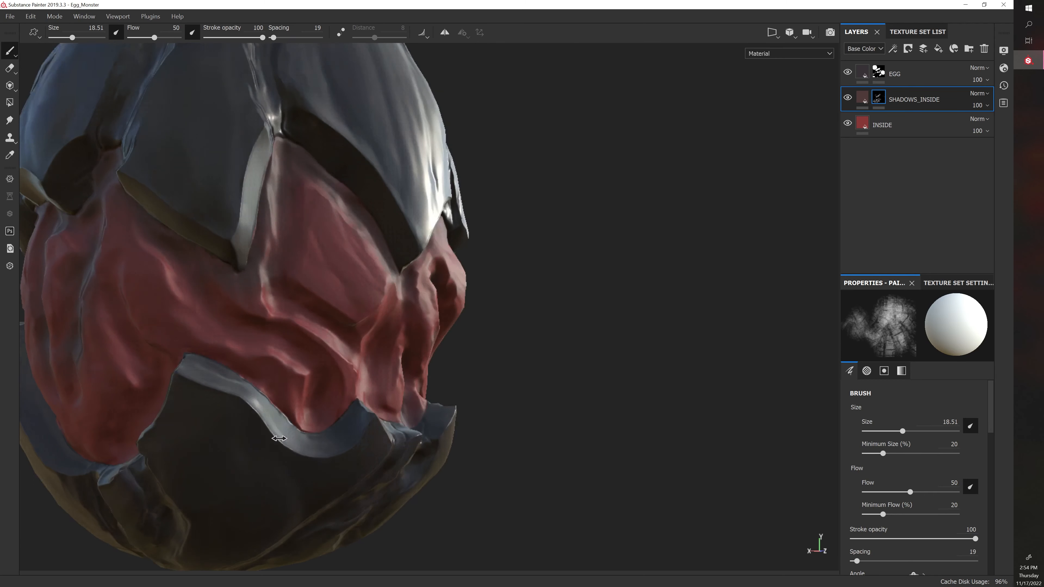
alt+right_drag(223, 438, 247, 440)
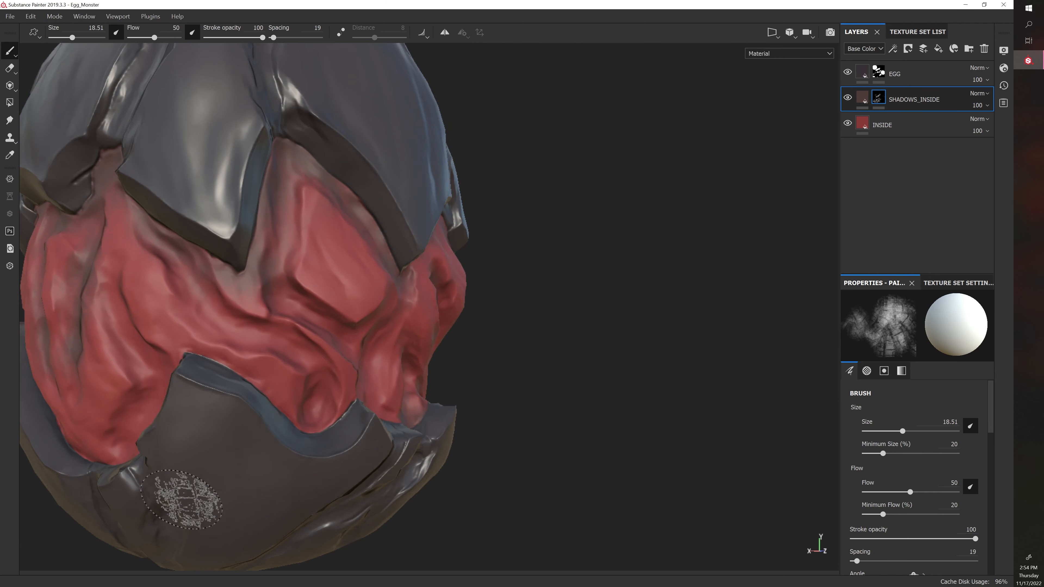
mouse_move(176, 489)
alt+mouse_down()
mouse_move(333, 459)
mouse_move(313, 474)
alt+mouse_up()
alt+drag(335, 481, 327, 456)
shift+right_drag(327, 456, 286, 457)
alt+drag(288, 439, 356, 476)
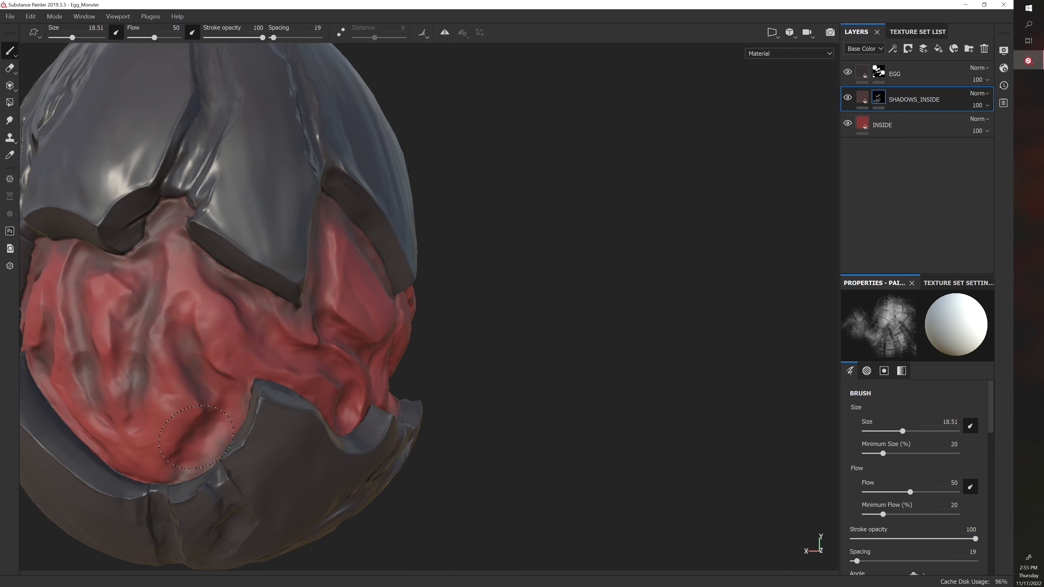
alt+drag(372, 415, 344, 373)
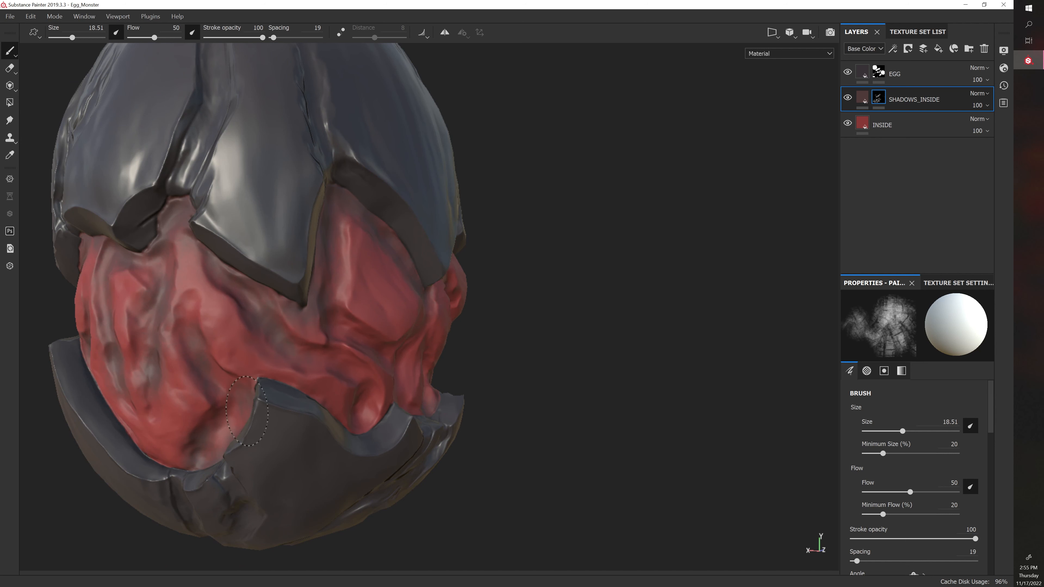
Shade the round fold behind the head and the neighbouring flesh bulges along the lower shell edge with the size 18.51 brush.
alt+drag(214, 454, 384, 400)
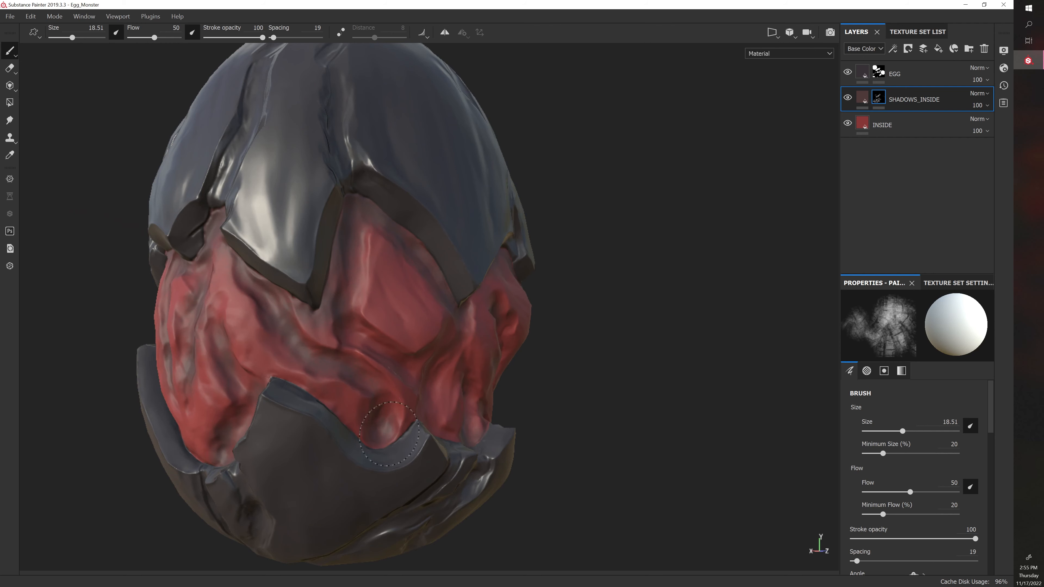
alt+drag(547, 438, 452, 384)
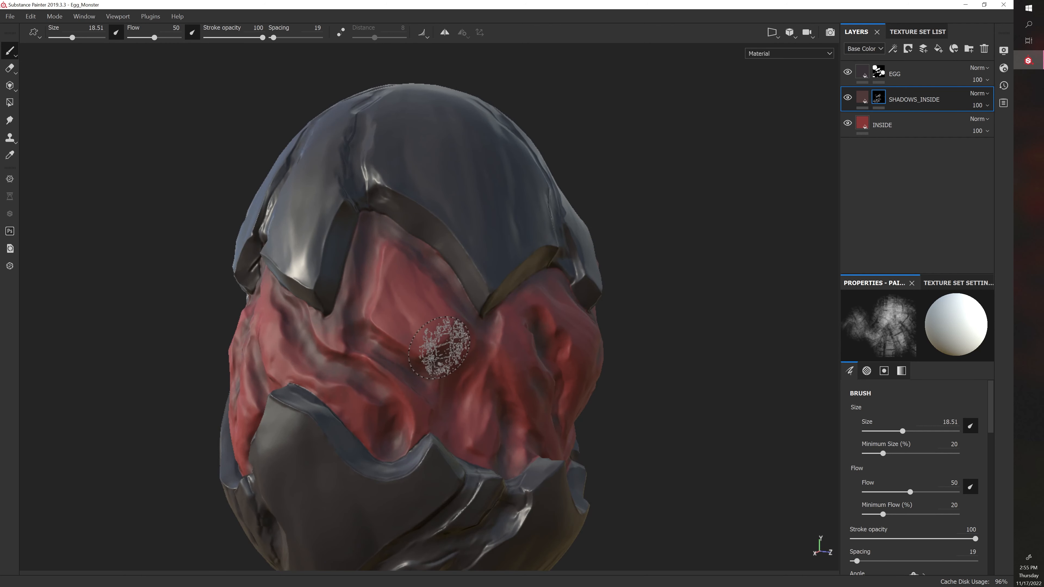
mouse_move(439, 347)
alt+mouse_down()
mouse_move(341, 372)
mouse_move(415, 384)
mouse_move(523, 455)
alt+mouse_up()
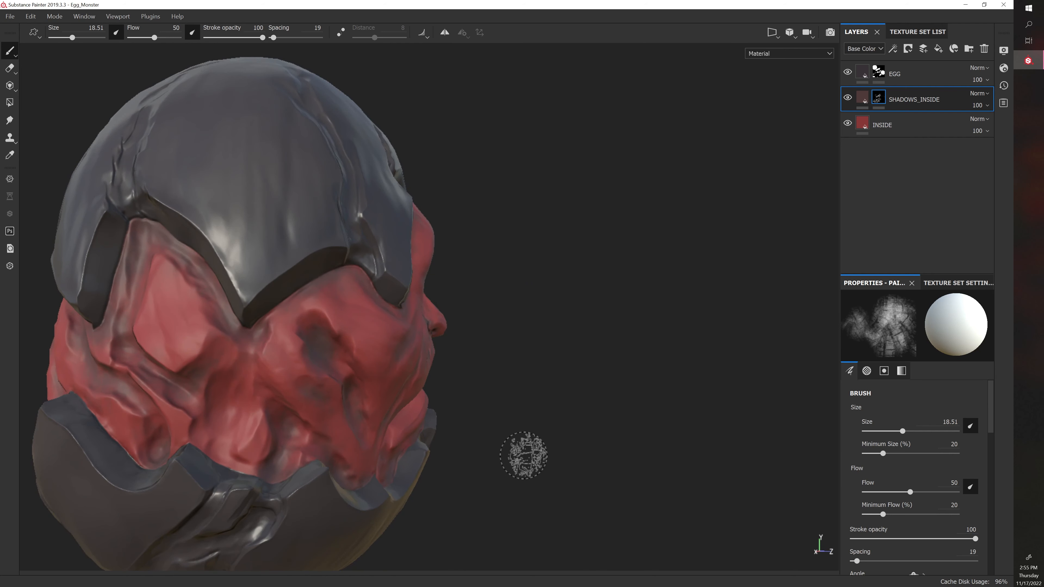
click(197, 437)
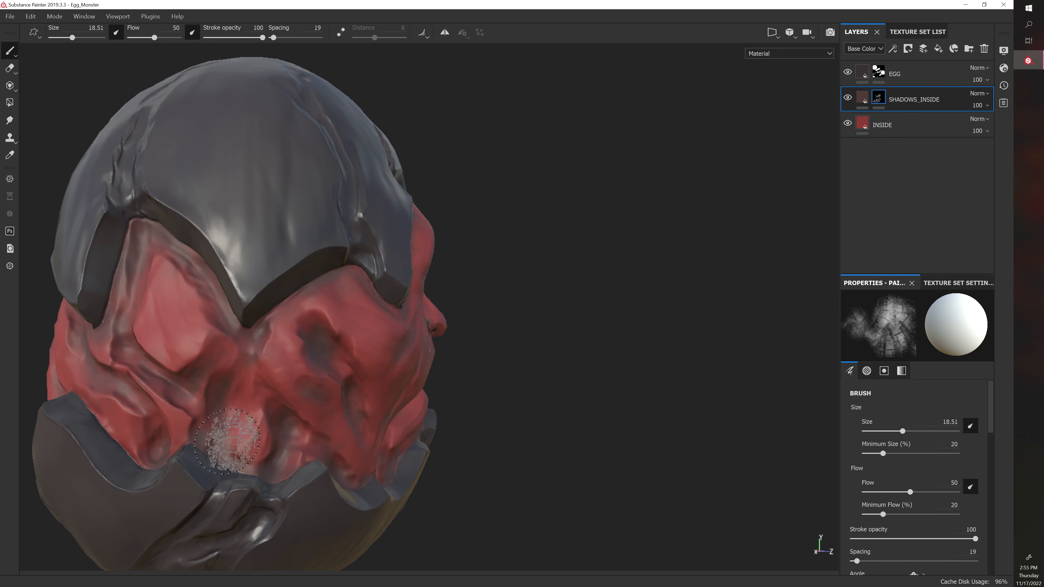
alt+drag(495, 367, 530, 364)
alt+drag(473, 345, 534, 341)
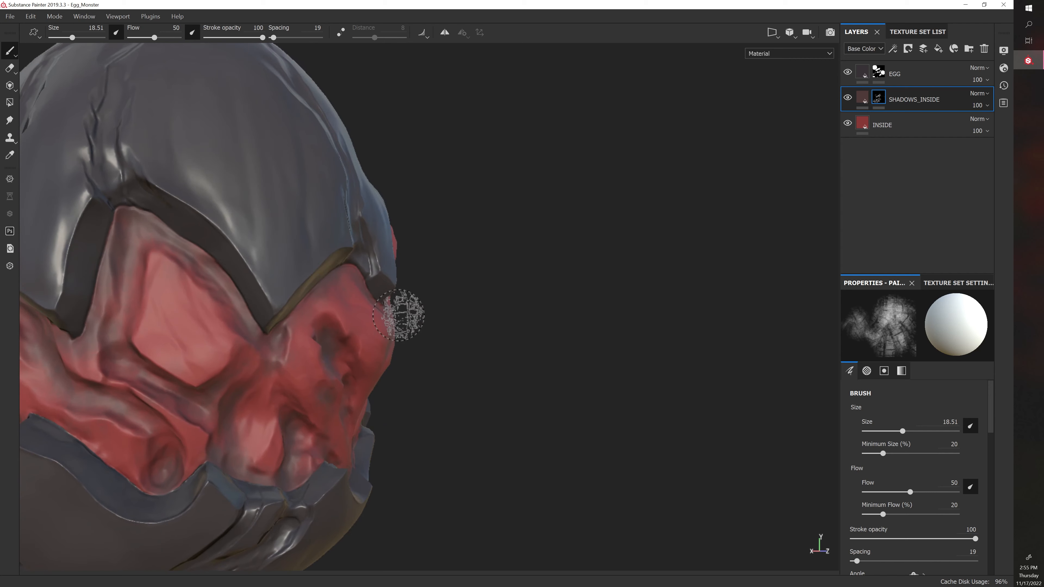
scroll(400, 310, down, 5)
alt+drag(227, 360, 531, 343)
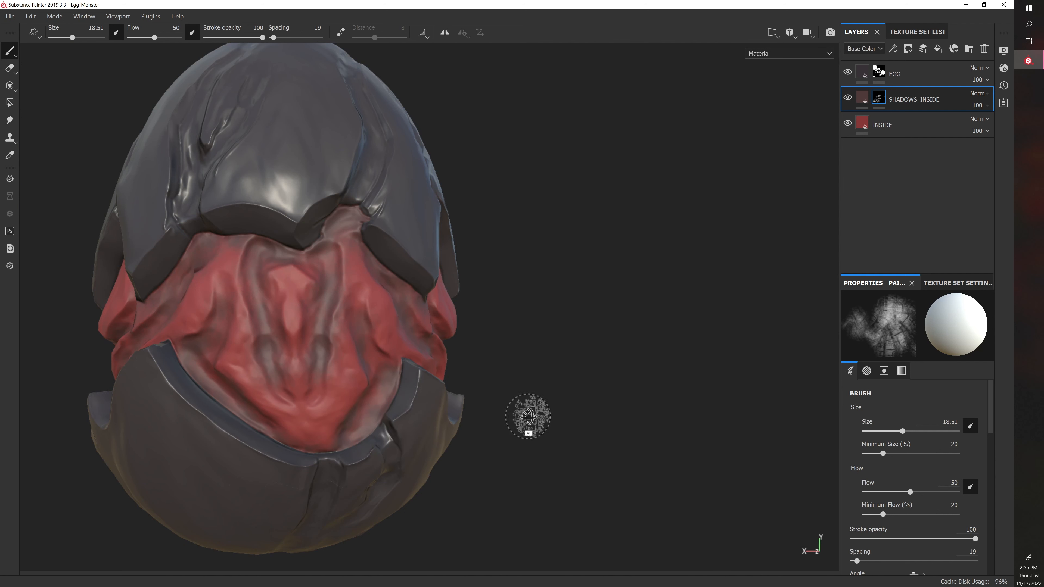
Enlarge the brush to size 20.27 and darken the hollows beneath the upper shell's pointed tip on the opposite side.
alt+drag(531, 415, 564, 391)
alt+right_drag(555, 388, 399, 355)
mouse_move(366, 359)
alt+mouse_down()
mouse_move(475, 357)
mouse_move(506, 389)
alt+mouse_up()
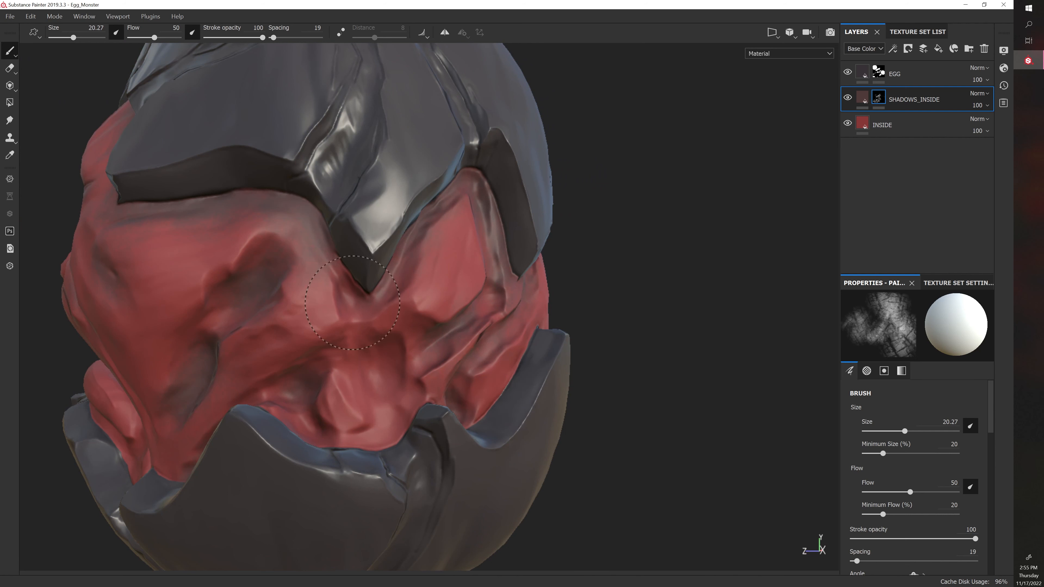
mouse_move(317, 324)
mouse_down()
mouse_move(361, 275)
mouse_move(411, 258)
mouse_up()
mouse_move(368, 348)
mouse_down()
mouse_move(379, 374)
mouse_move(386, 362)
mouse_up()
drag(317, 389, 289, 395)
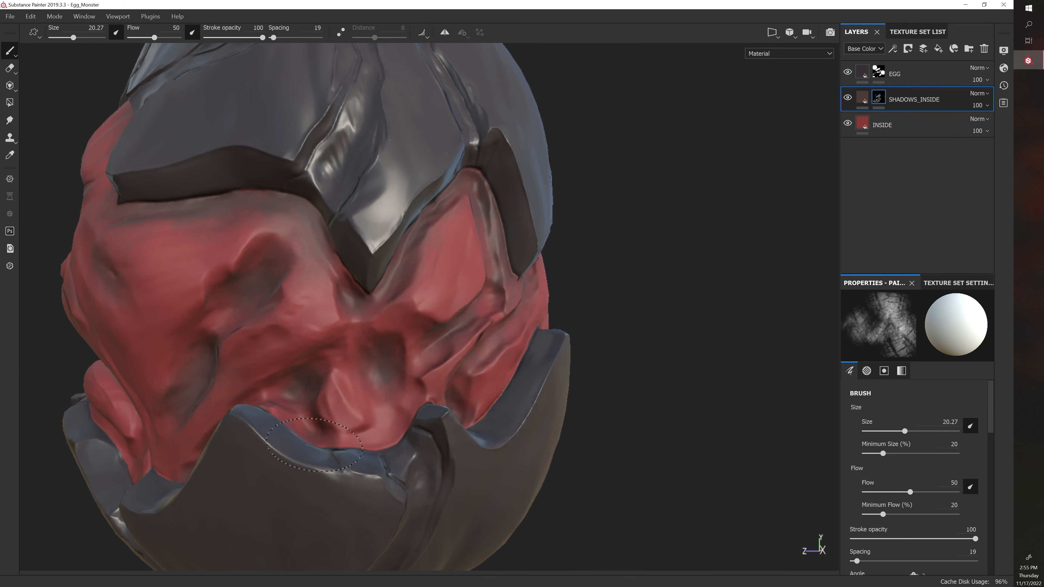
Shade the flesh directly above the lower shell edge, beneath those hollows, with the size 20.27 brush.
alt+drag(210, 478, 141, 499)
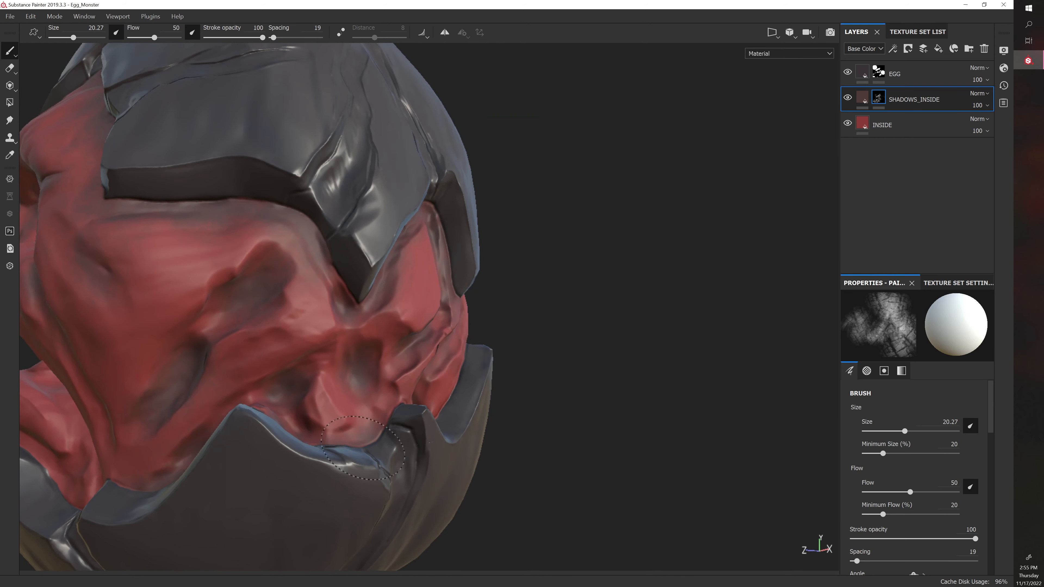
alt+drag(362, 448, 373, 466)
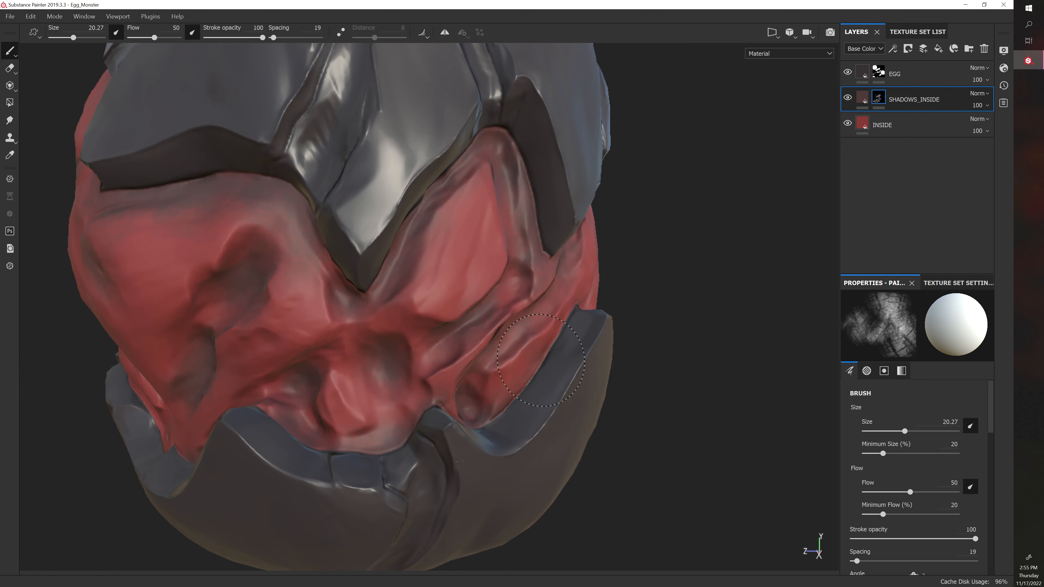
mouse_move(502, 380)
alt+mouse_down()
mouse_move(478, 391)
mouse_move(477, 361)
alt+mouse_up()
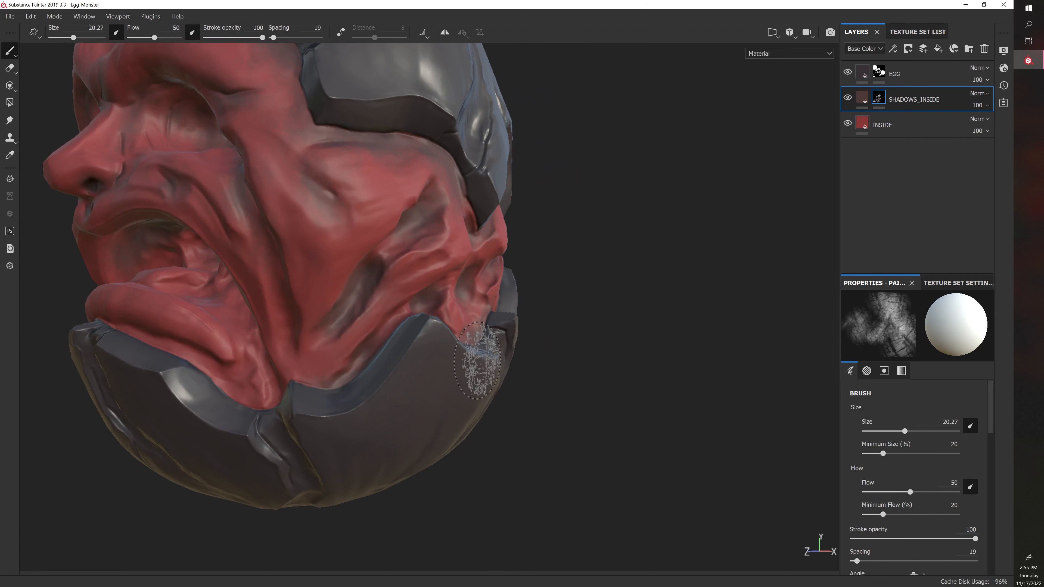
Shade the mouth corner with a size 15.23 brush and the cheek crease above it with size 7.31.
key(bracketleft)
key(bracketleft)
mouse_move(277, 412)
alt+mouse_down()
mouse_move(257, 414)
mouse_move(269, 390)
alt+mouse_up()
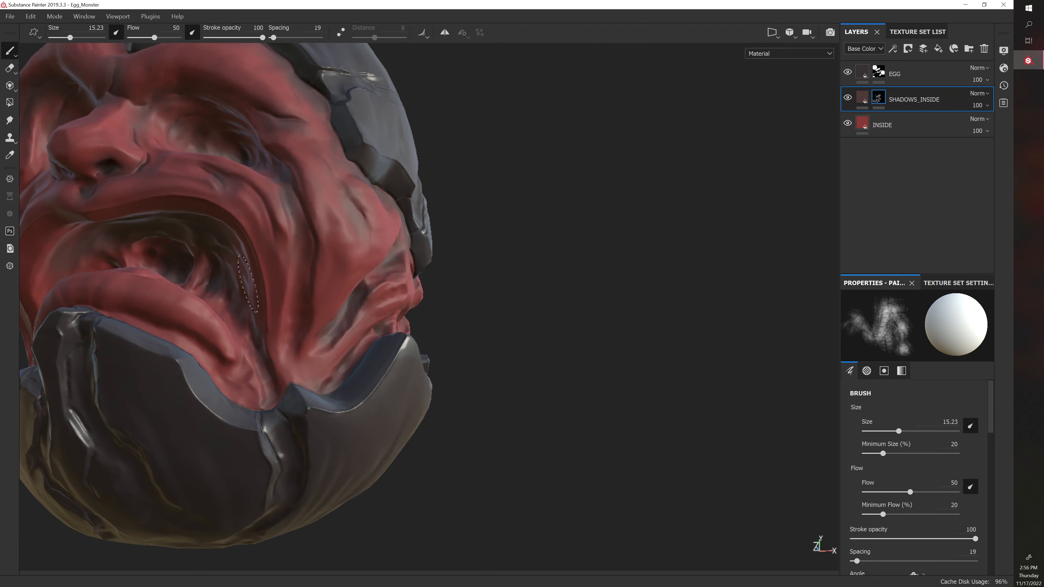
key(bracketleft)
key(bracketleft)
key(bracketleft)
key(bracketleft)
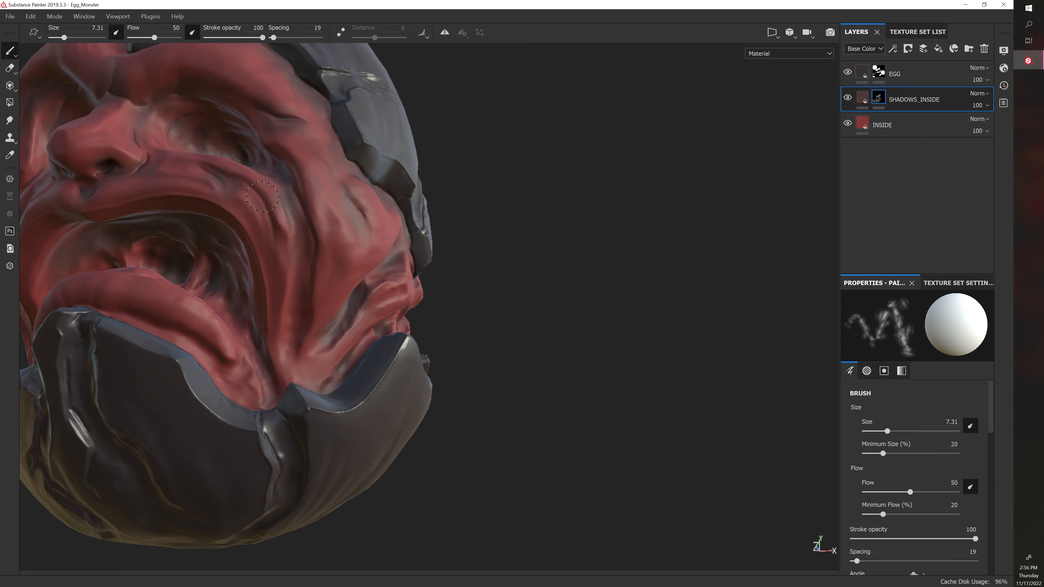
Shade the flesh under the lower lip with a size 12.27 brush and the chin corner along the shell edge with size 15.23.
key(bracketright)
key(bracketright)
key(bracketright)
key(bracketright)
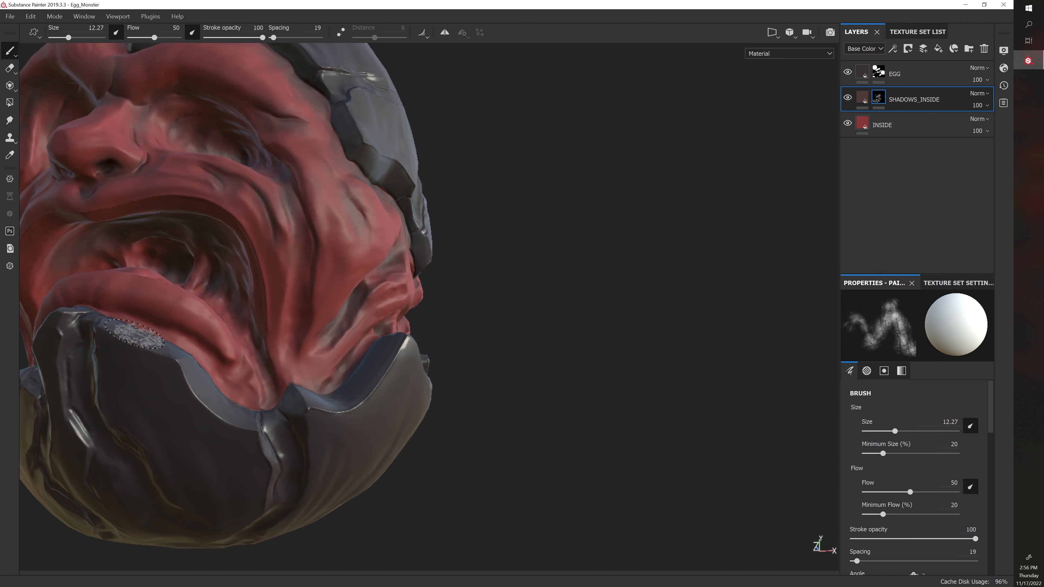
alt+drag(150, 358, 151, 340)
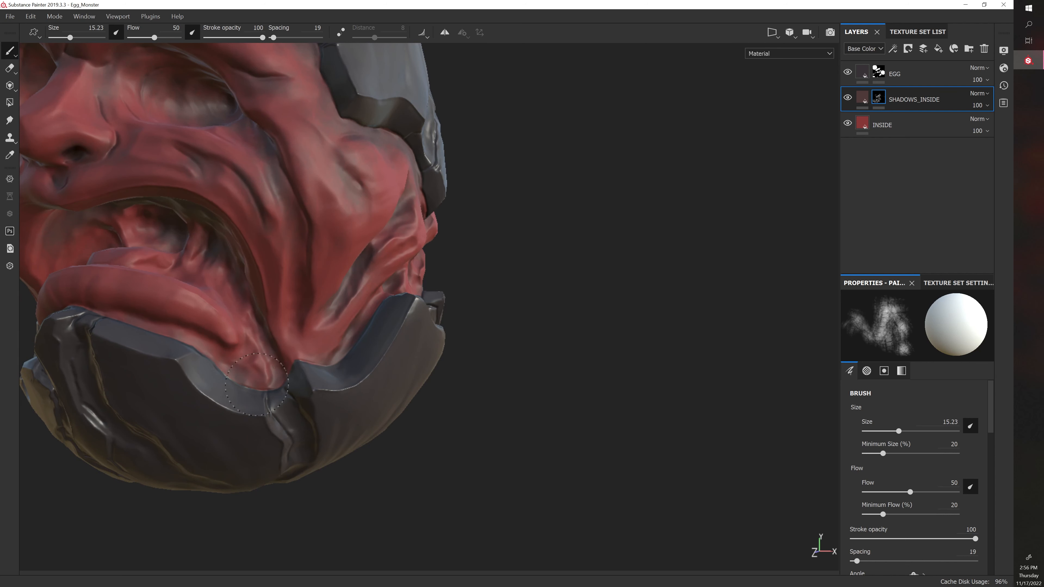
mouse_move(278, 379)
alt+mouse_down()
mouse_move(354, 337)
mouse_move(314, 284)
mouse_move(325, 372)
mouse_move(309, 377)
mouse_move(316, 408)
alt+mouse_up()
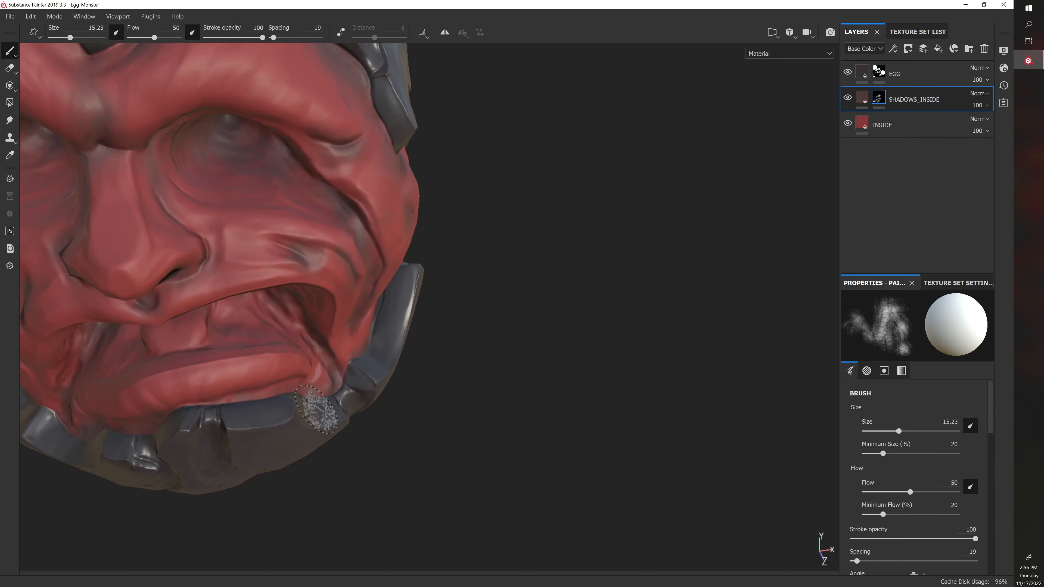
Reduce the brush to size 8.43 and paint a shadow inside the mouth just above the lower lip.
key(bracketleft)
key(bracketleft)
key(bracketleft)
key(bracketleft)
key(bracketleft)
drag(164, 354, 199, 347)
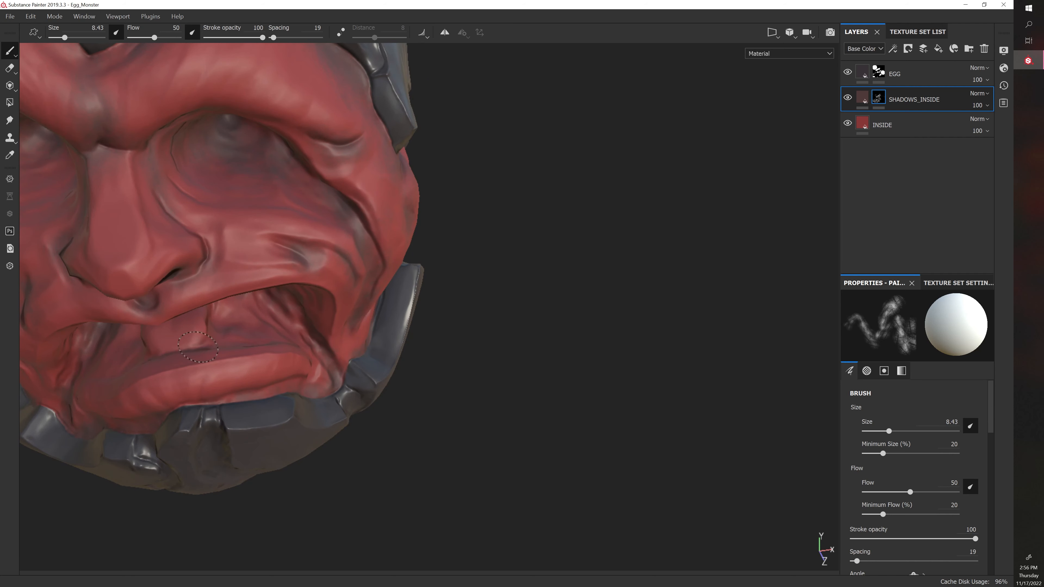
Paint shadows on the brow and forehead flesh beneath the upper shell edge with the size 8.43 brush.
alt+drag(305, 348, 384, 314)
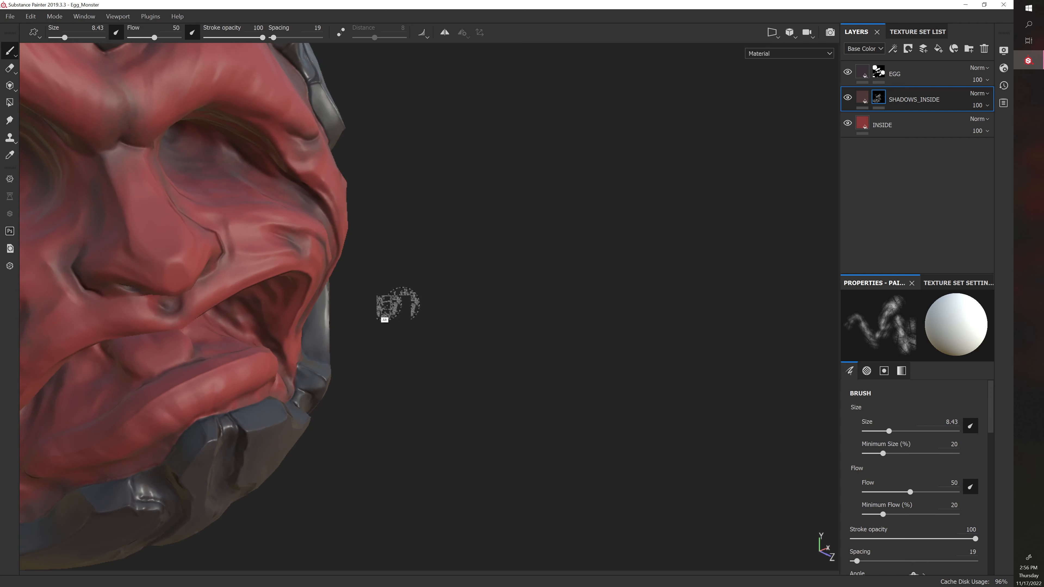
mouse_move(291, 352)
alt+mouse_down()
mouse_move(327, 280)
mouse_move(313, 236)
alt+mouse_up()
mouse_move(464, 269)
alt+mouse_down()
mouse_move(183, 239)
mouse_move(292, 406)
alt+mouse_up()
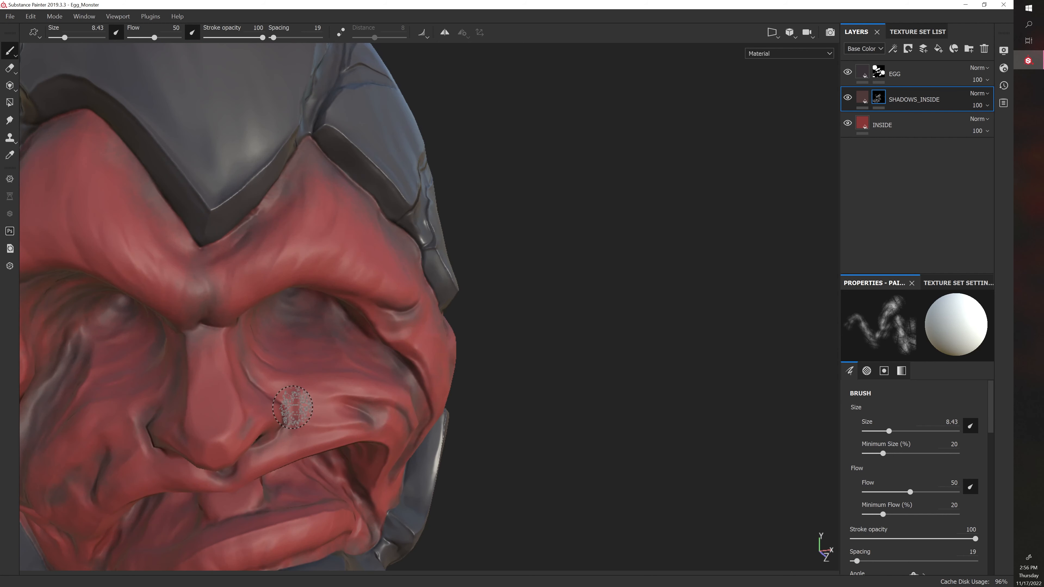
drag(285, 231, 266, 267)
mouse_move(307, 201)
mouse_down()
mouse_move(304, 231)
mouse_move(324, 232)
mouse_up()
alt+drag(412, 215, 401, 317)
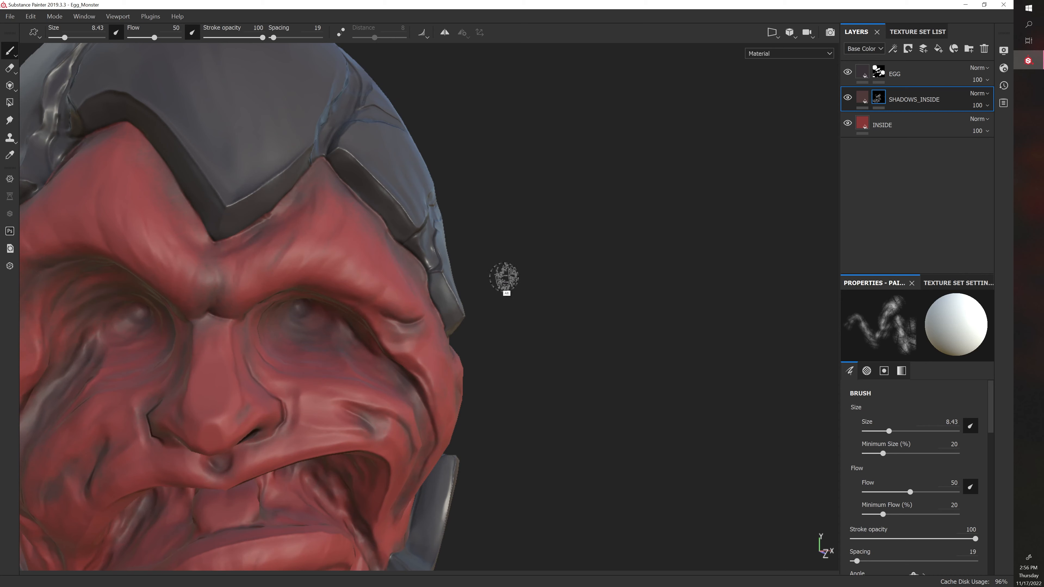
alt+drag(508, 280, 481, 215)
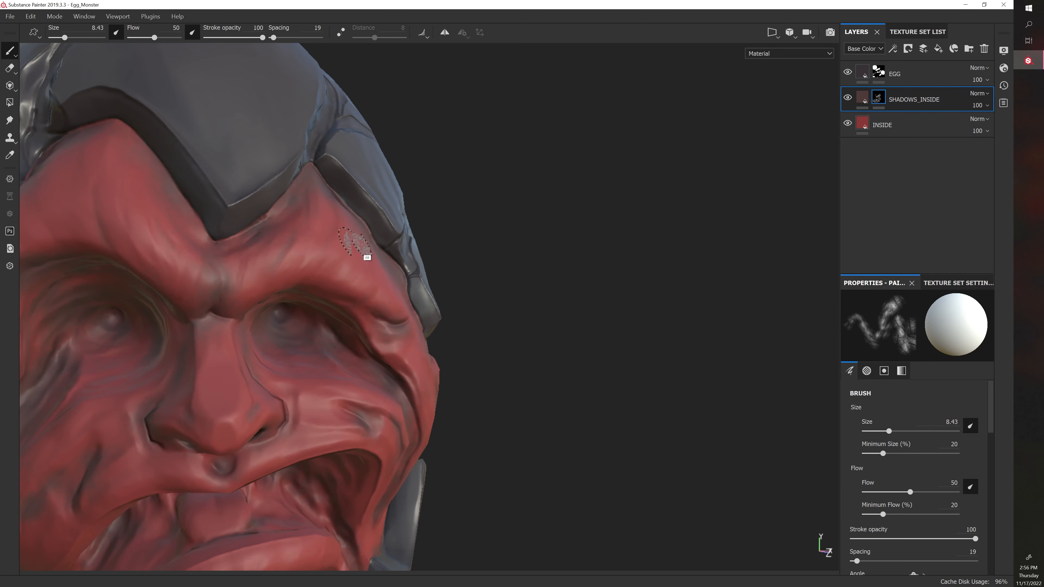
Examine the painted shadows on the face, side and back of the head.
mouse_move(356, 246)
alt+mouse_down()
mouse_move(244, 283)
mouse_move(501, 303)
alt+mouse_up()
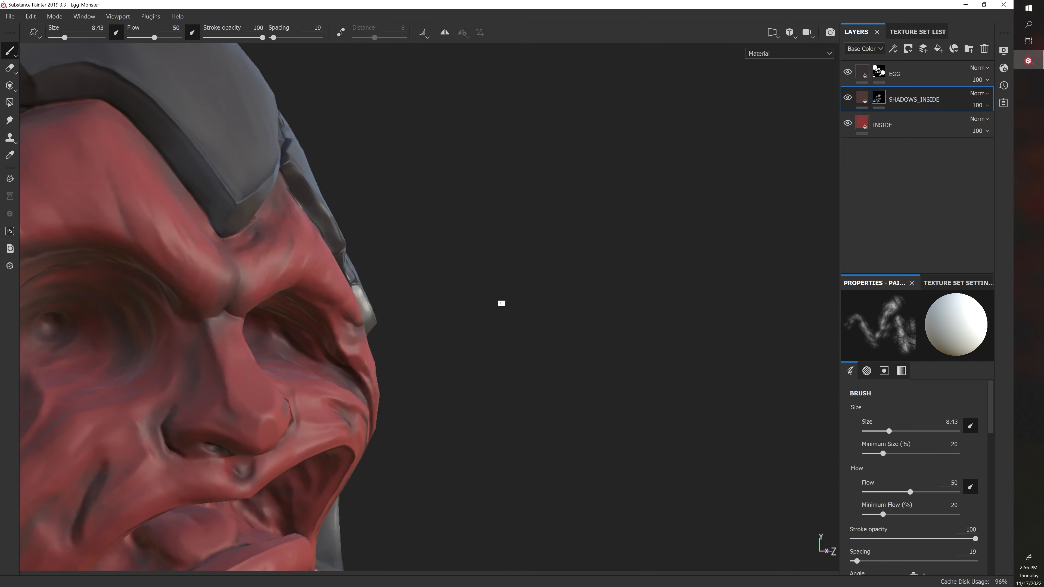
alt+right_drag(158, 432, 327, 338)
alt+drag(327, 338, 307, 338)
alt+right_drag(308, 338, 254, 343)
alt+drag(254, 343, 368, 329)
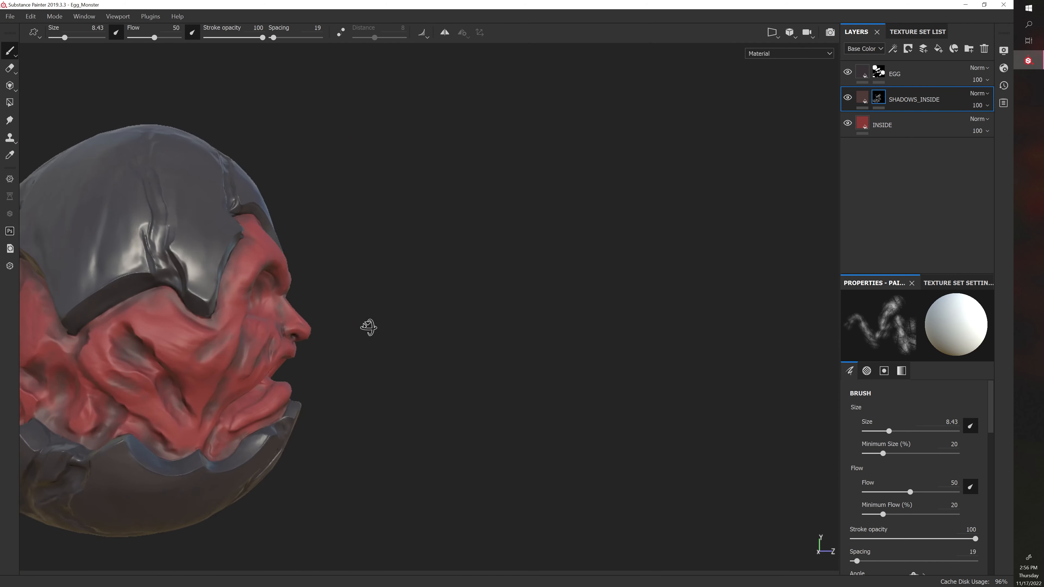
alt+right_drag(368, 329, 383, 323)
mouse_move(383, 323)
alt+mouse_down()
mouse_move(501, 327)
mouse_move(372, 335)
mouse_move(484, 336)
alt+mouse_up()
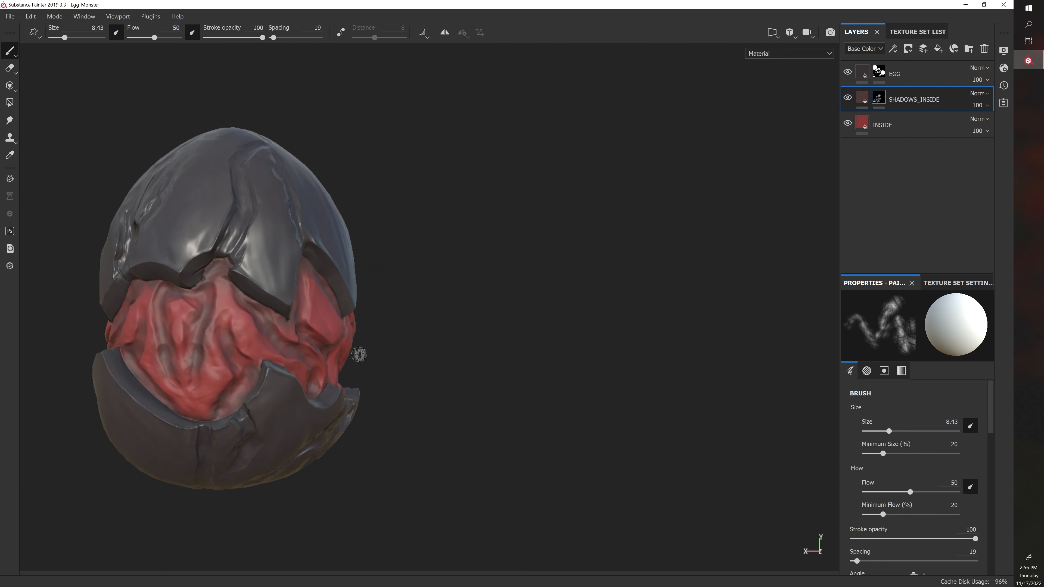
alt+drag(359, 353, 457, 347)
Enlarge the paint brush to size 13.71.
key(bracketright)
key(bracketright)
key(bracketright)
key(bracketright)
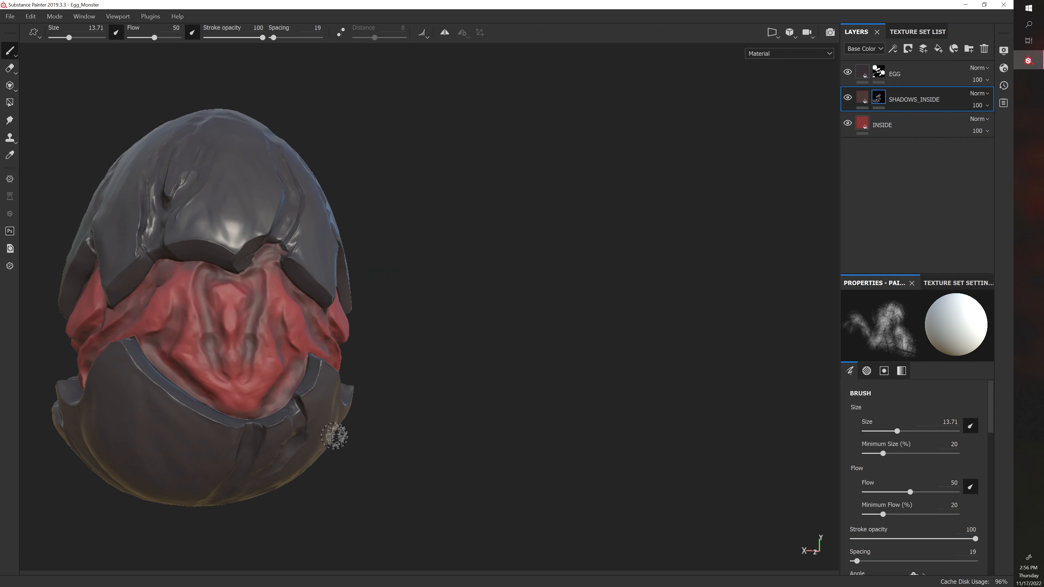
mouse_move(333, 433)
alt+mouse_down()
mouse_move(199, 380)
mouse_move(296, 384)
mouse_move(249, 364)
mouse_move(442, 310)
mouse_move(387, 331)
mouse_move(254, 313)
mouse_move(380, 317)
mouse_move(366, 317)
alt+mouse_up()
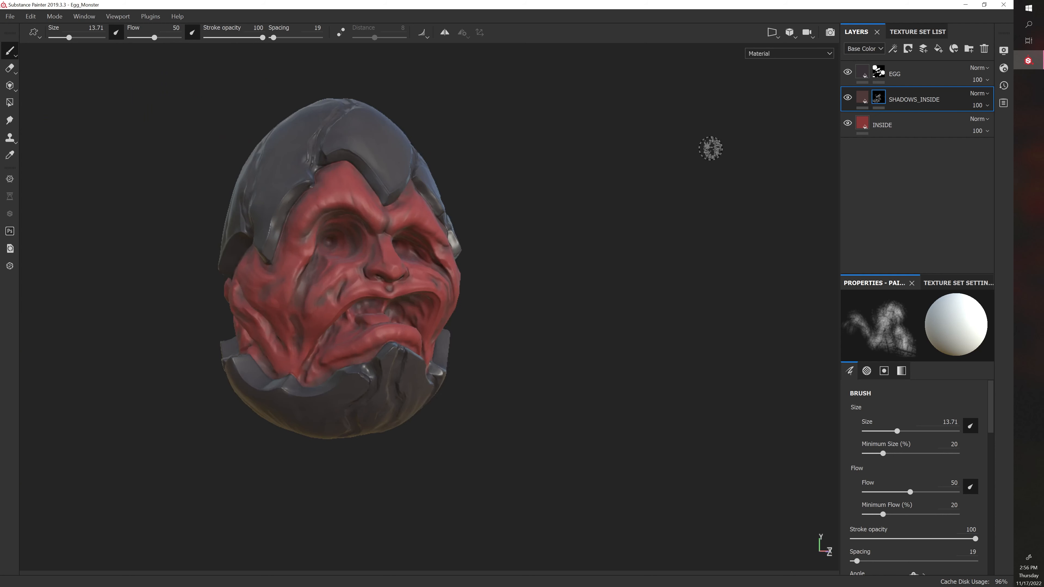
Enable the height channel on the SHADOWS_INSIDE fill and set its height to -0.1.
click(862, 98)
click(967, 336)
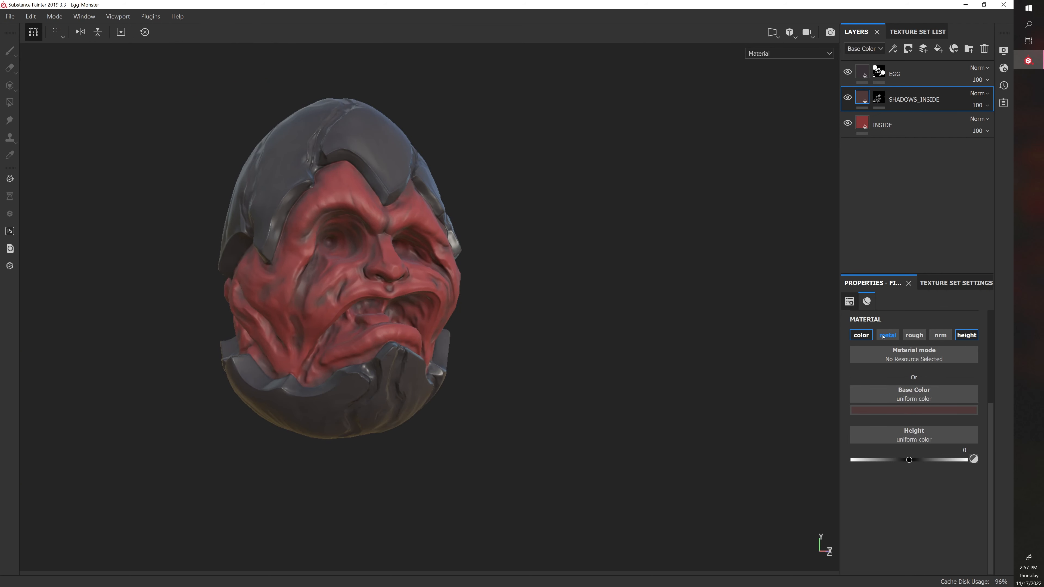
alt+right_drag(547, 324, 636, 331)
alt+drag(636, 331, 593, 342)
alt+right_drag(593, 342, 554, 335)
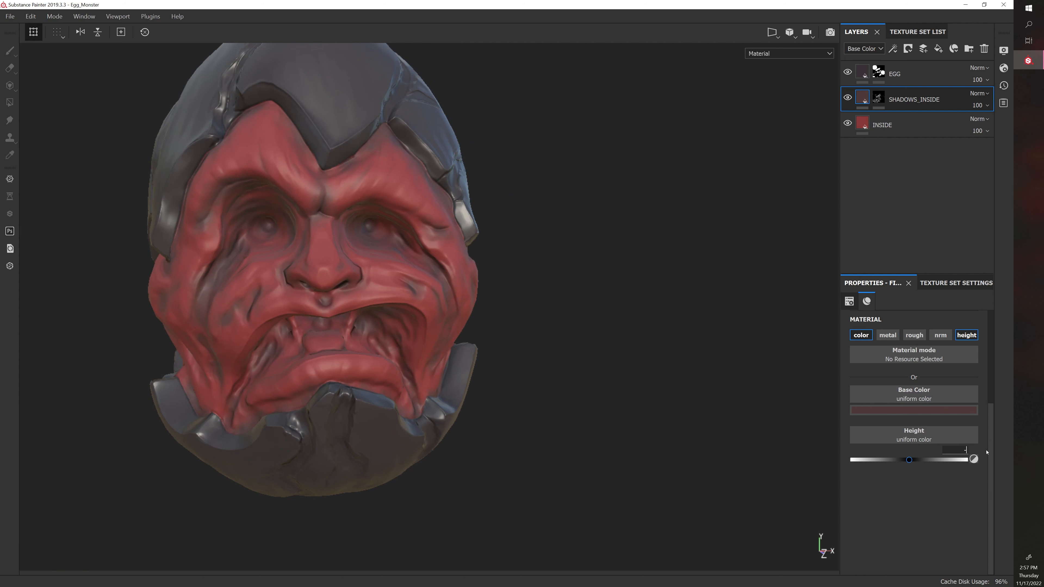
text(-.1)
key(Return)
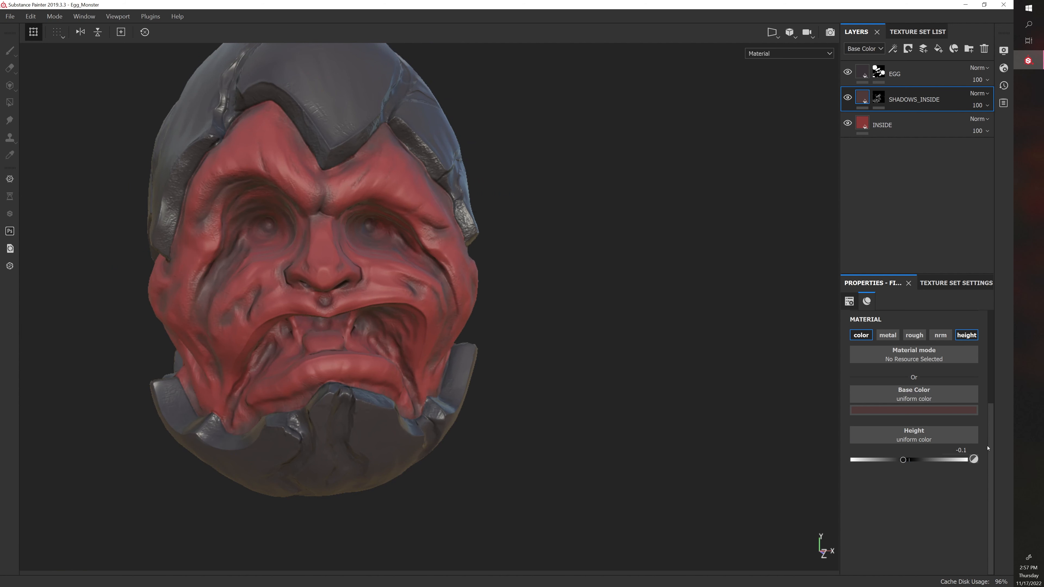
Examine the height detail on the face and shell edges up close, hiding and restoring the EGG layer to compare.
alt+right_drag(643, 296, 674, 298)
alt+middle_drag(489, 263, 522, 284)
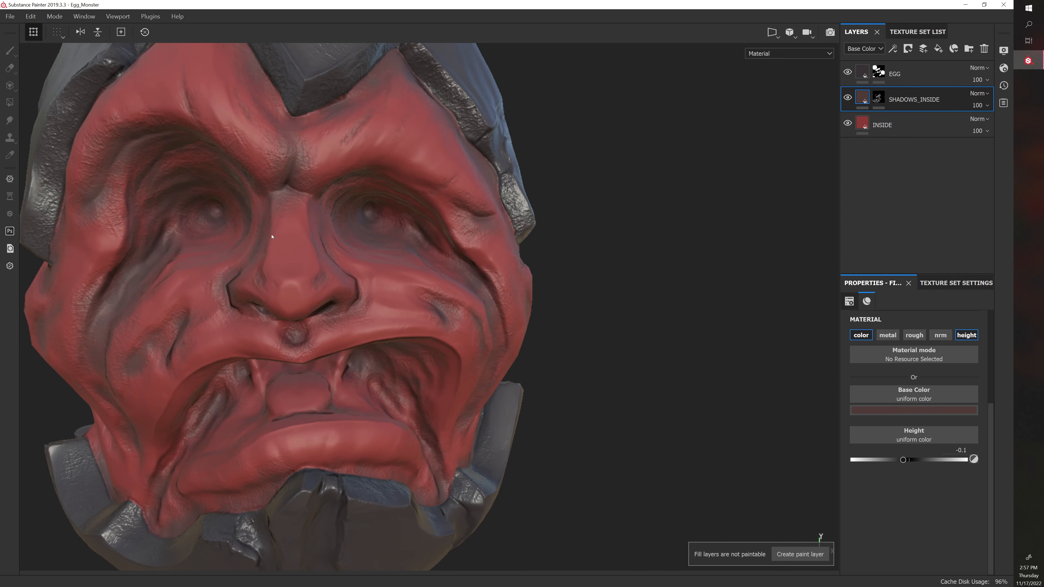
alt+middle_drag(188, 222, 214, 234)
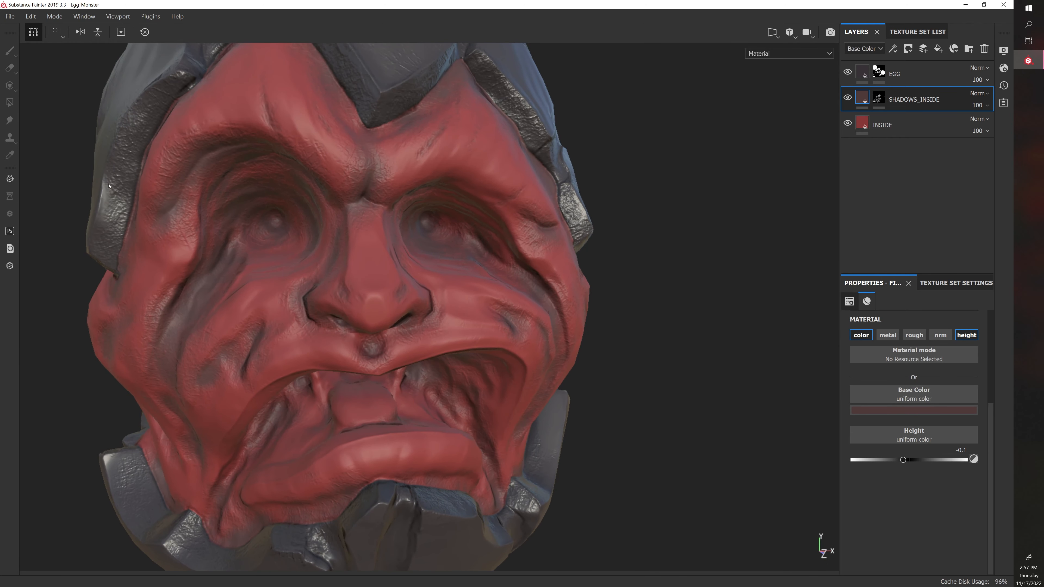
alt+drag(105, 233, 228, 212)
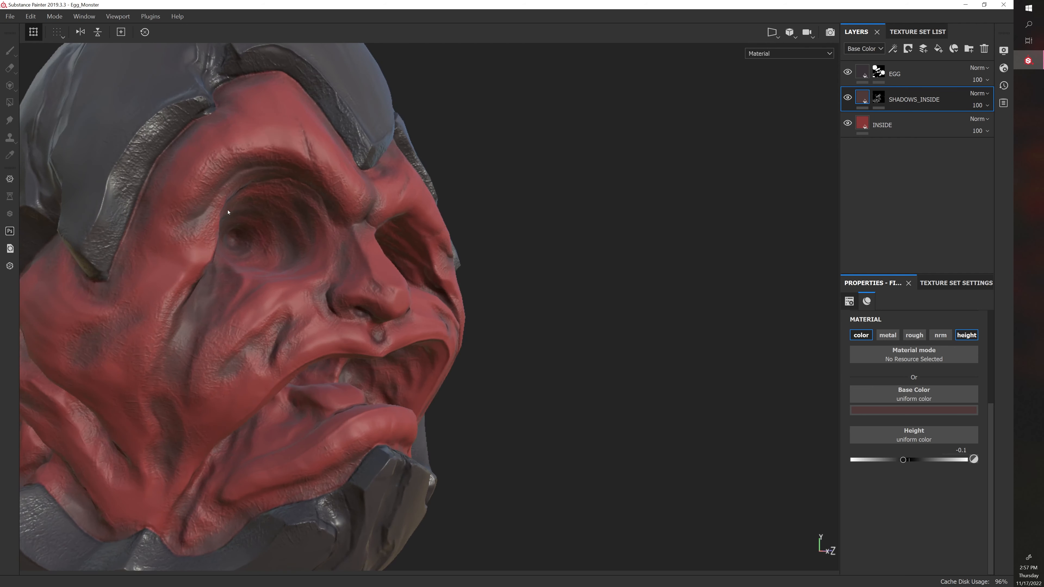
click(848, 72)
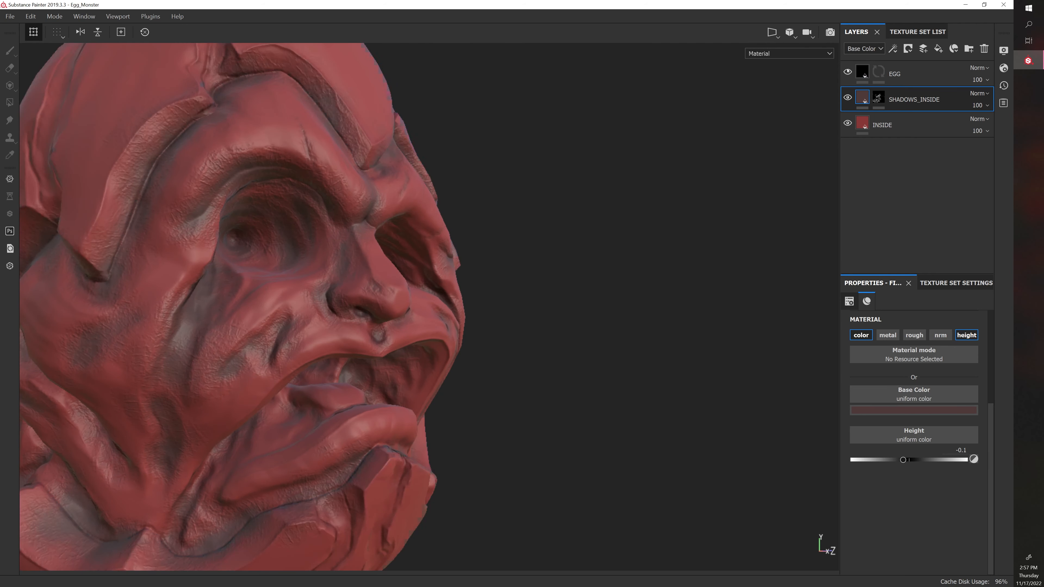
click(847, 71)
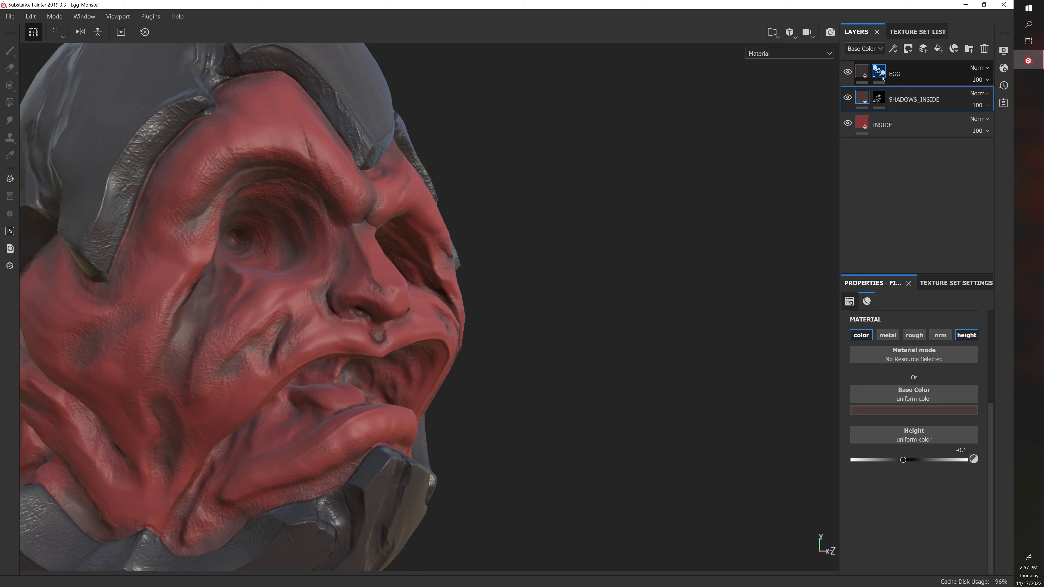
Enable the height channel on the EGG fill, try a different height value and undo that value change.
click(877, 70)
click(864, 71)
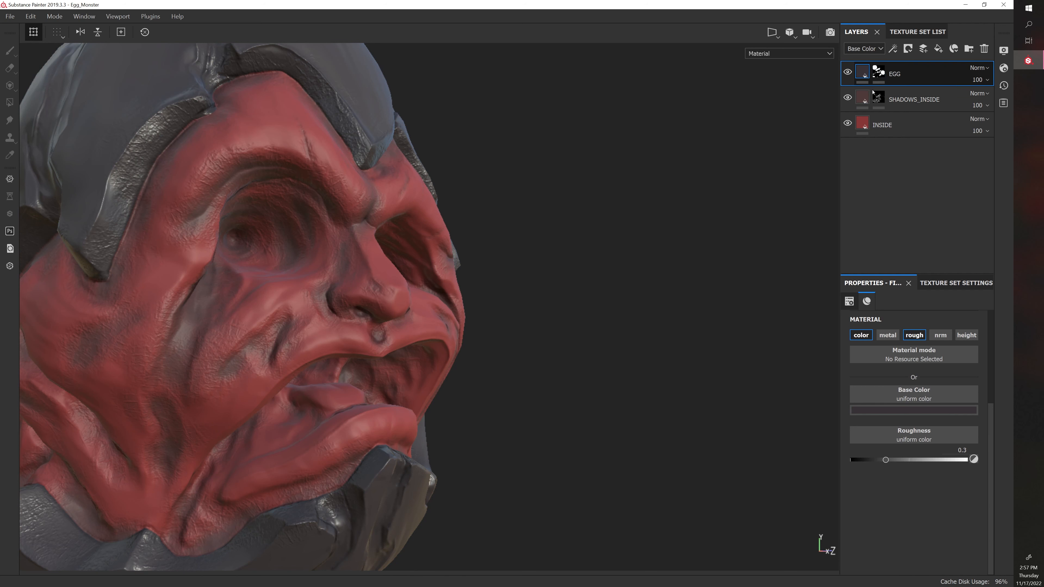
click(966, 335)
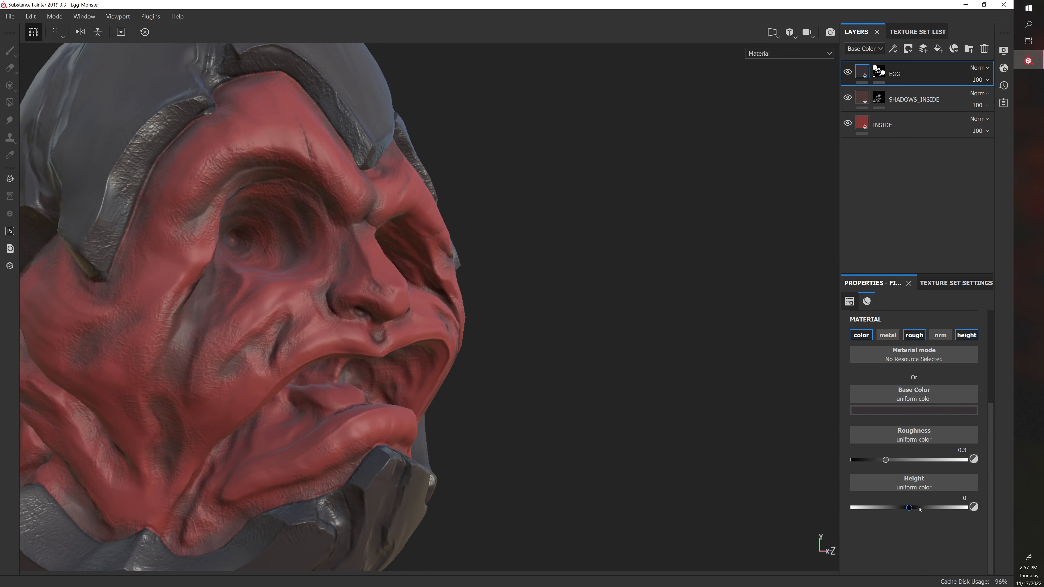
drag(916, 508, 893, 508)
key(ctrl+z)
Compare the face and shell with the SHADOWS_INSIDE and EGG layers switched off and on.
alt+drag(681, 340, 673, 333)
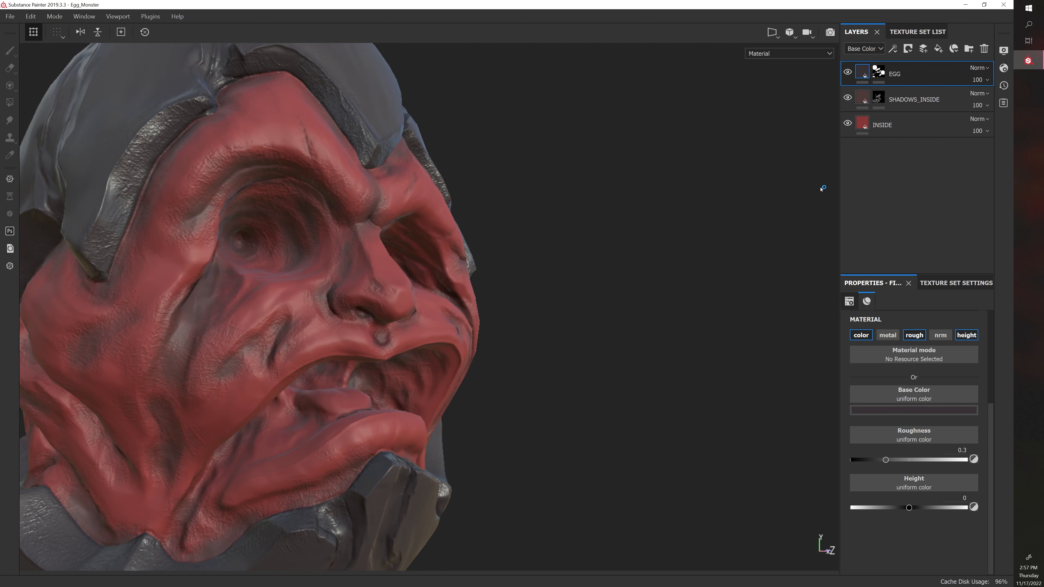
alt+drag(559, 214, 540, 209)
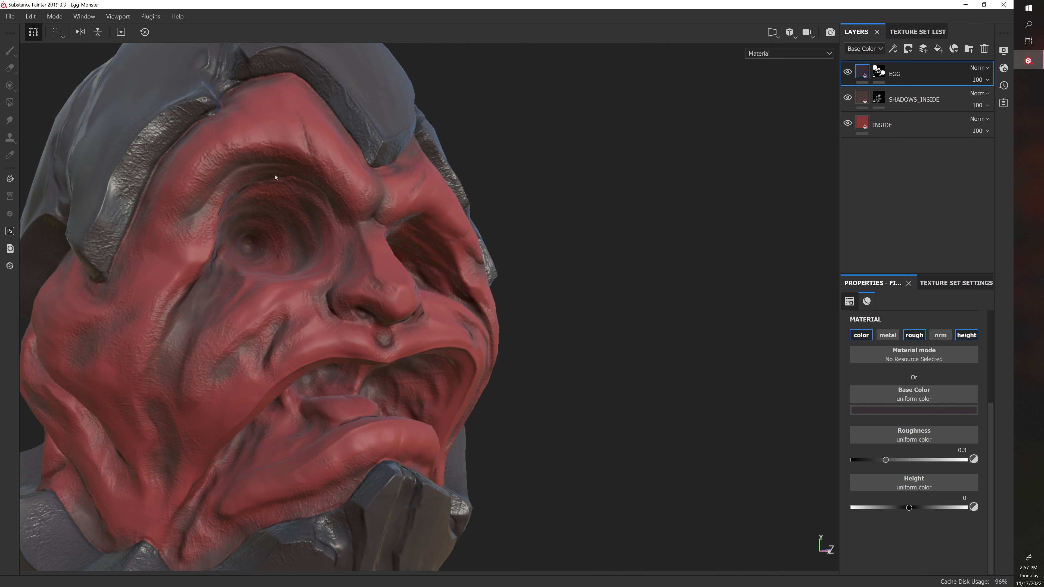
alt+drag(600, 257, 573, 257)
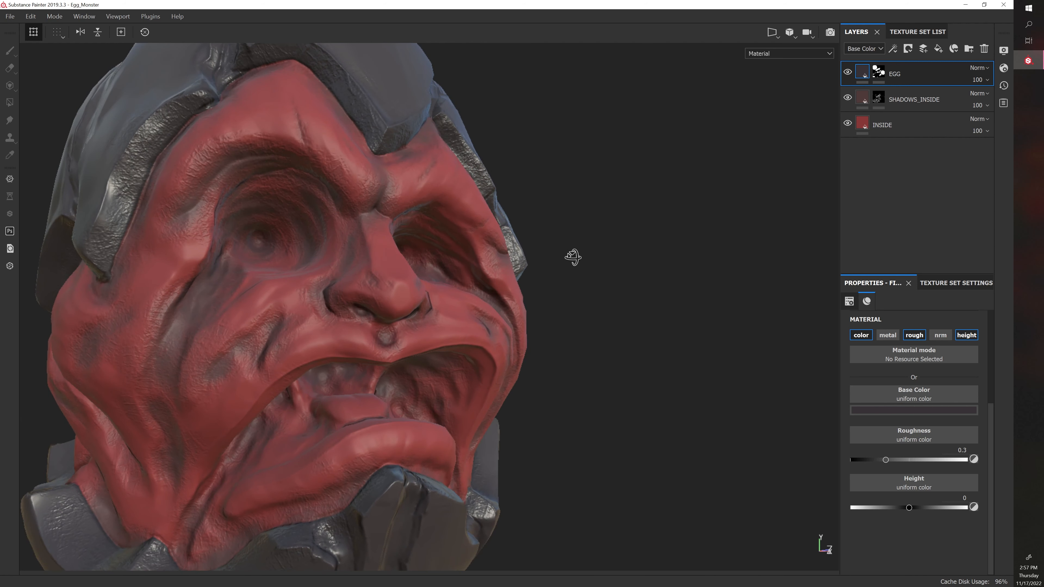
click(924, 94)
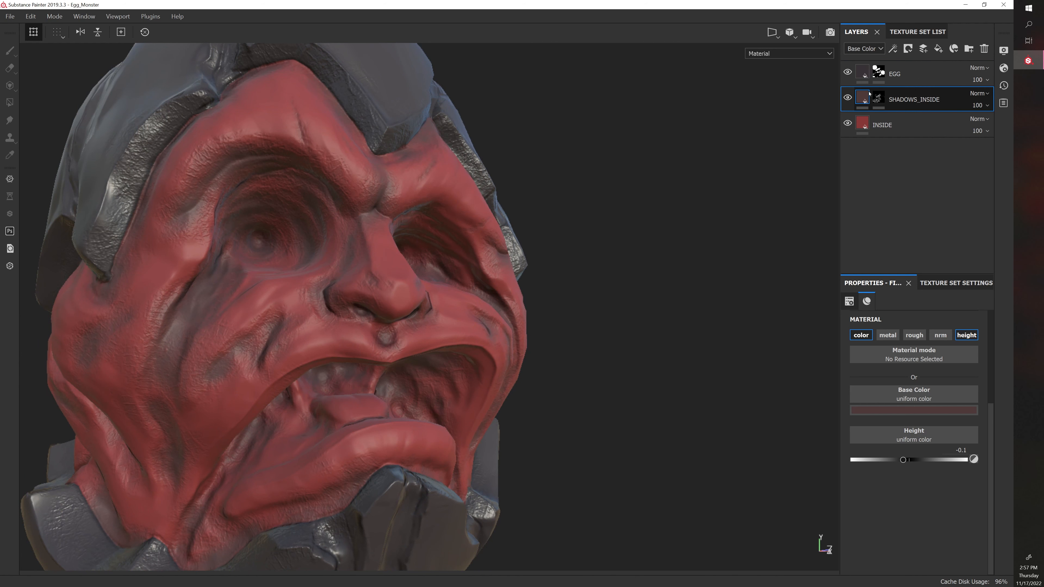
click(845, 97)
click(845, 97)
click(846, 97)
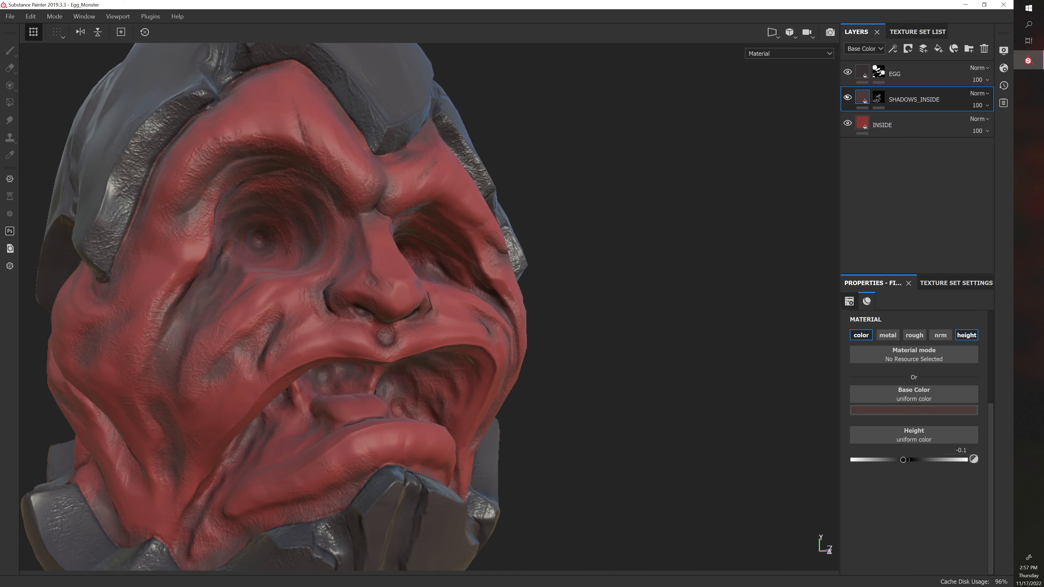
click(847, 72)
click(847, 72)
click(847, 72)
click(847, 72)
Create a folder above SHADOWS_INSIDE, move that layer into it and add a black mask to the folder.
click(970, 50)
drag(916, 125, 906, 100)
right_click(907, 99)
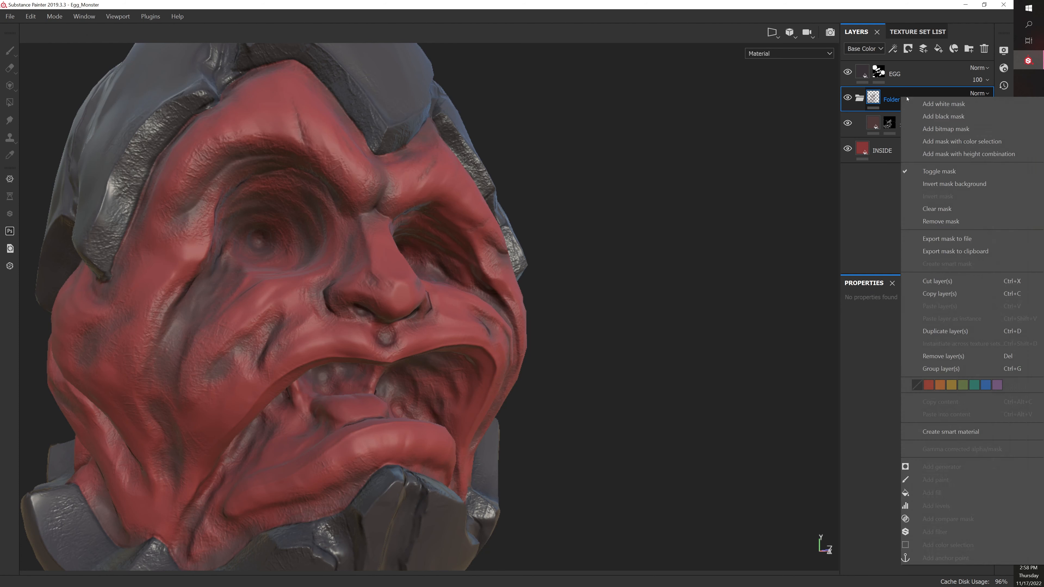
click(943, 116)
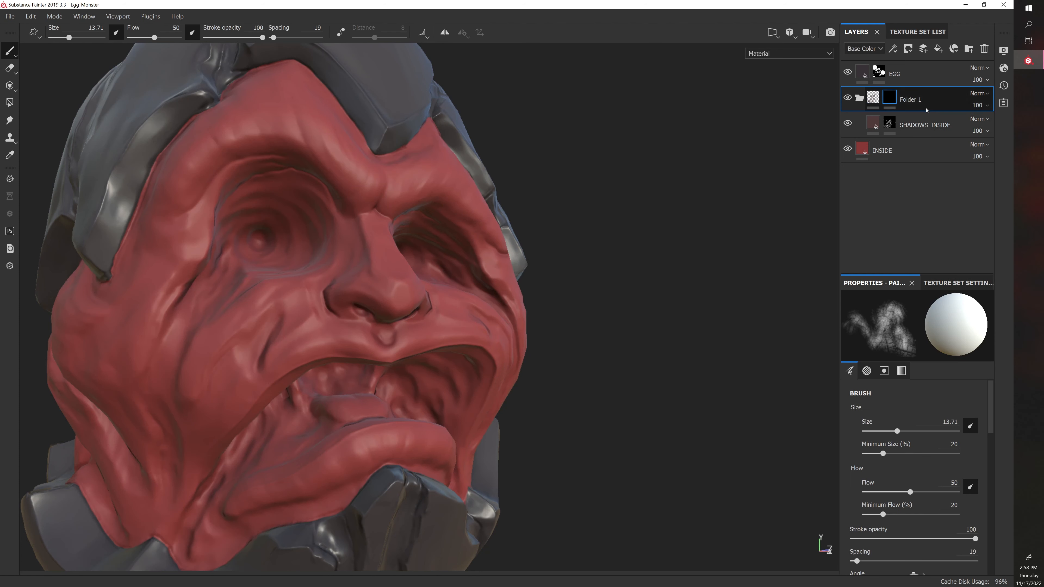
Copy the EGG layer's mask and paste it into the mask of Folder 1.
right_click(881, 72)
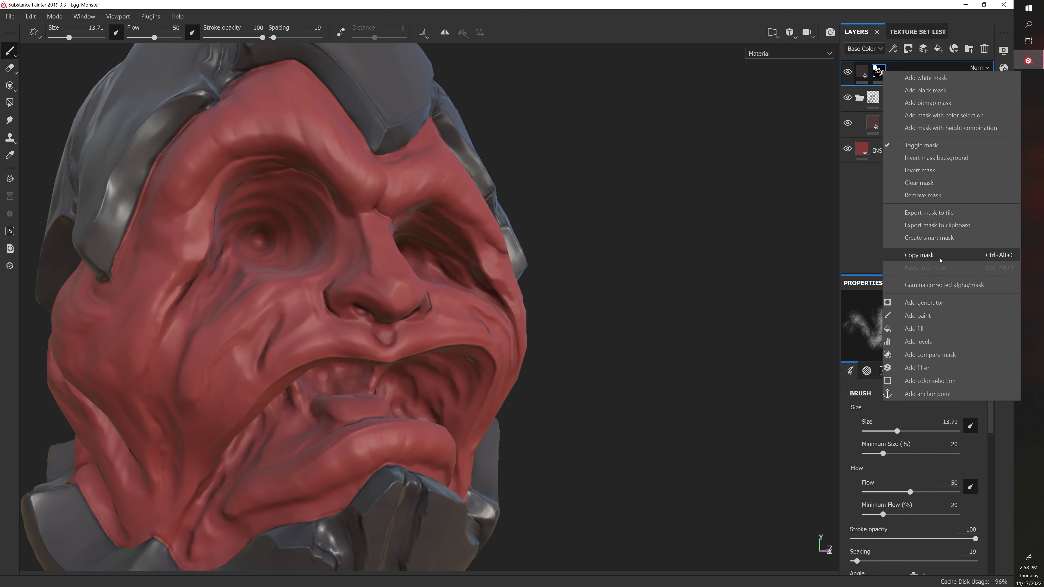
click(918, 255)
click(892, 96)
right_click(894, 96)
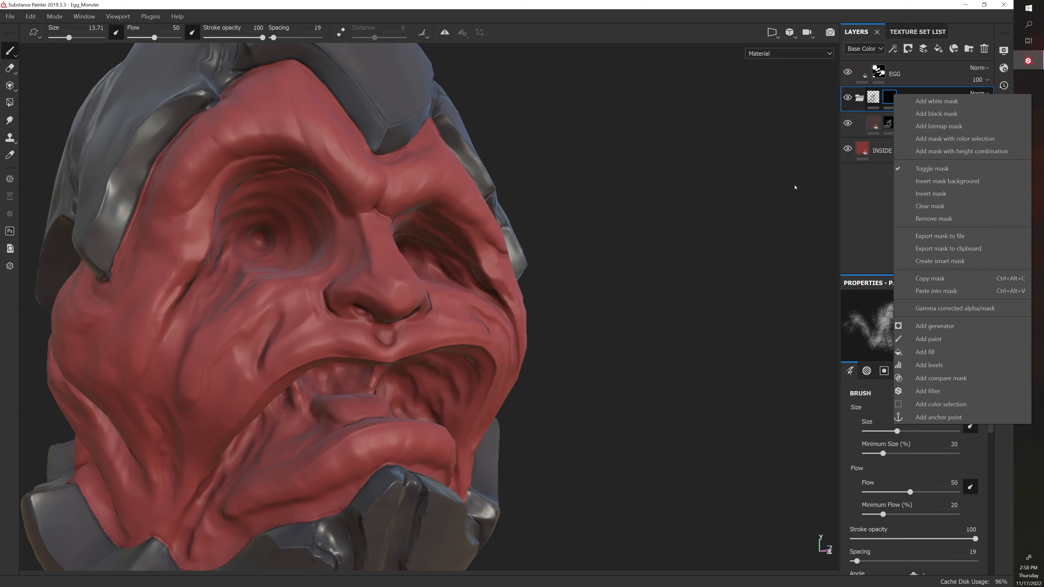
right_click(879, 73)
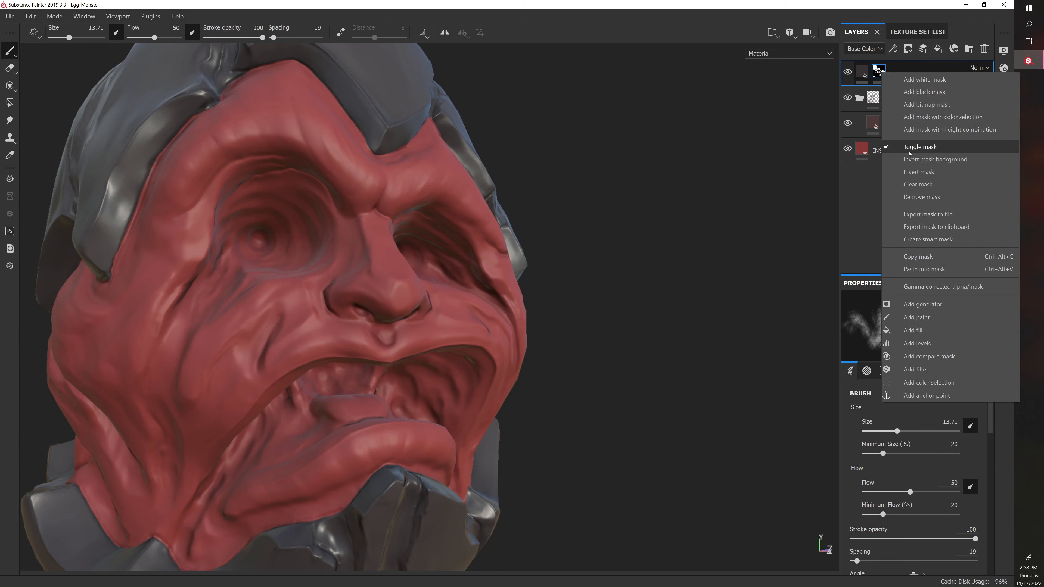
click(836, 103)
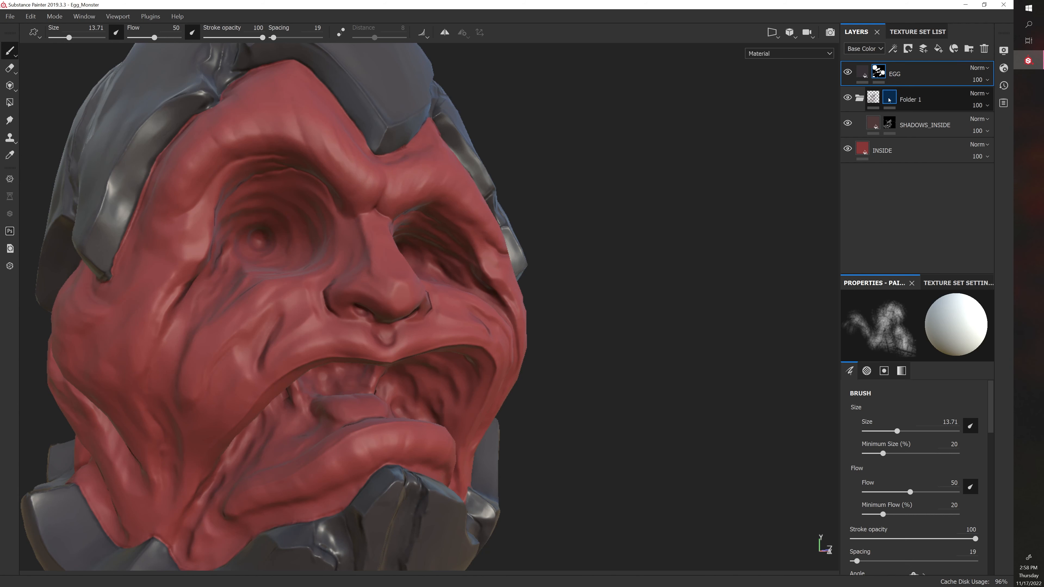
right_click(889, 98)
click(941, 290)
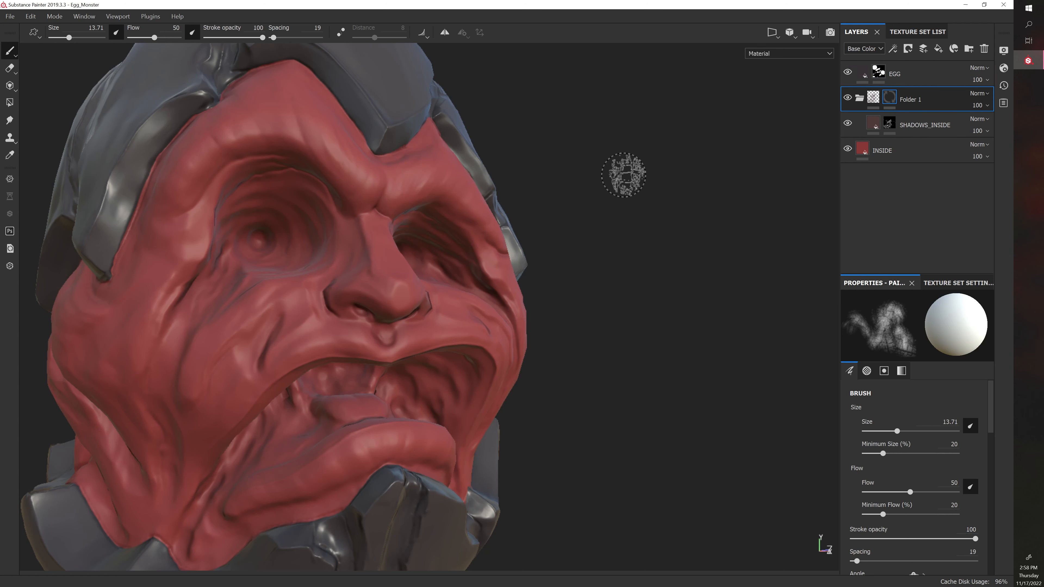
Check the masked folder on the model, and undo its mask, the layer grouping and the folder itself.
alt+drag(624, 175, 699, 182)
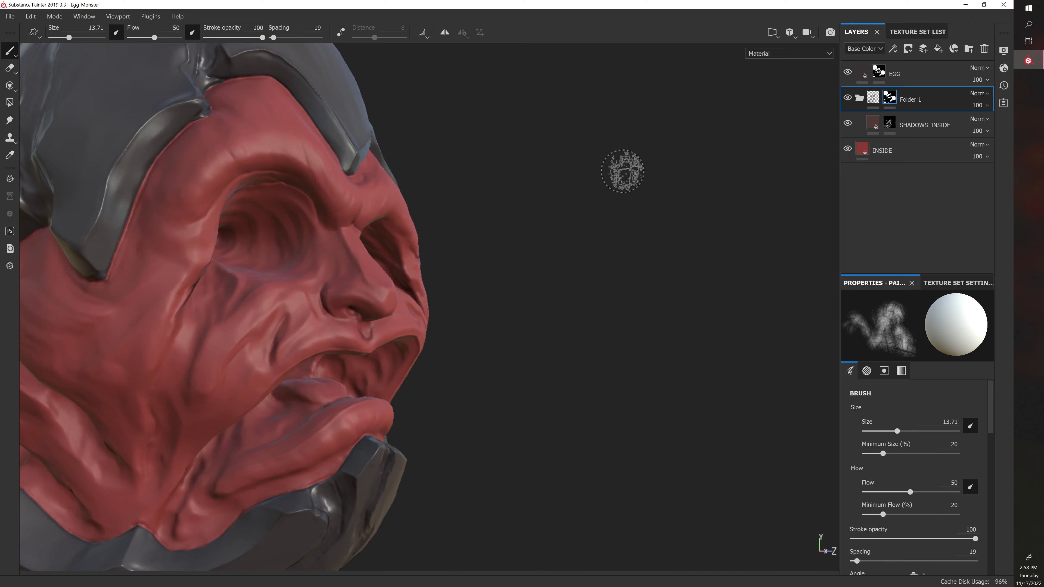
alt+drag(624, 170, 716, 162)
click(857, 98)
click(858, 98)
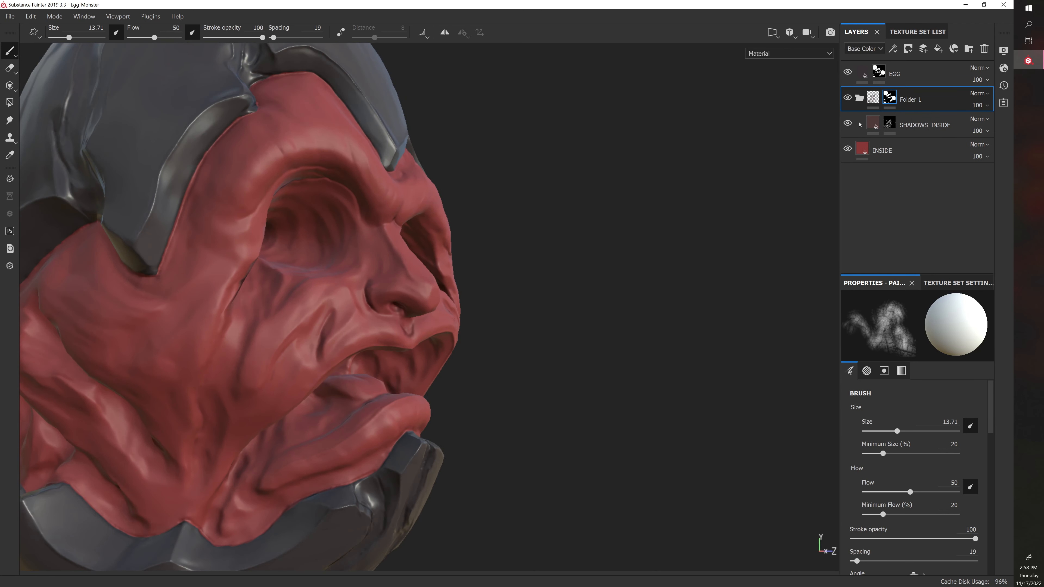
click(857, 101)
click(858, 100)
key(ctrl+z)
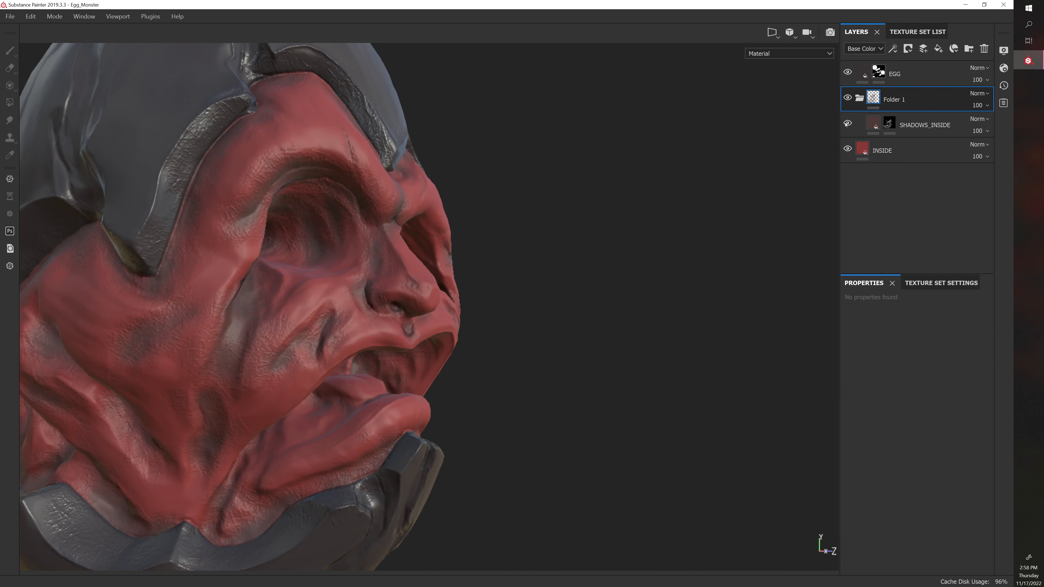
key(ctrl+z)
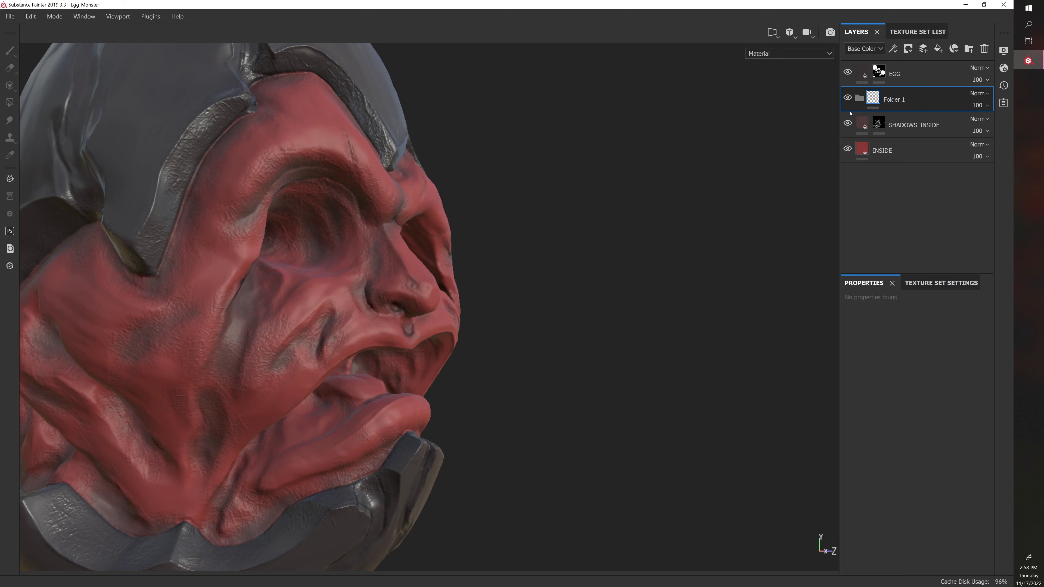
key(ctrl+z)
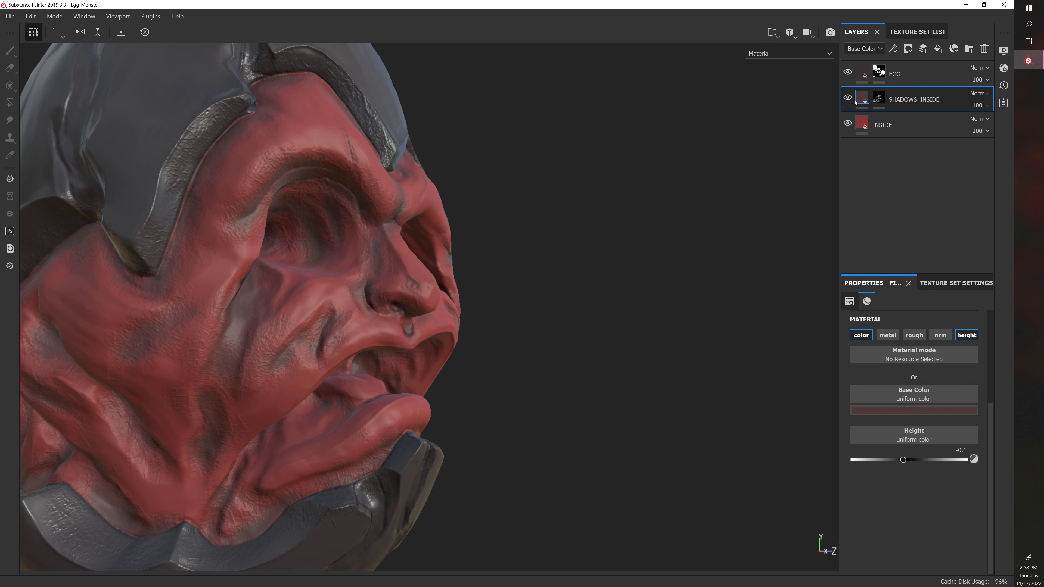
Put SHADOWS_INSIDE into a new folder again and give the folder a black mask.
click(975, 47)
drag(909, 124, 900, 101)
click(890, 96)
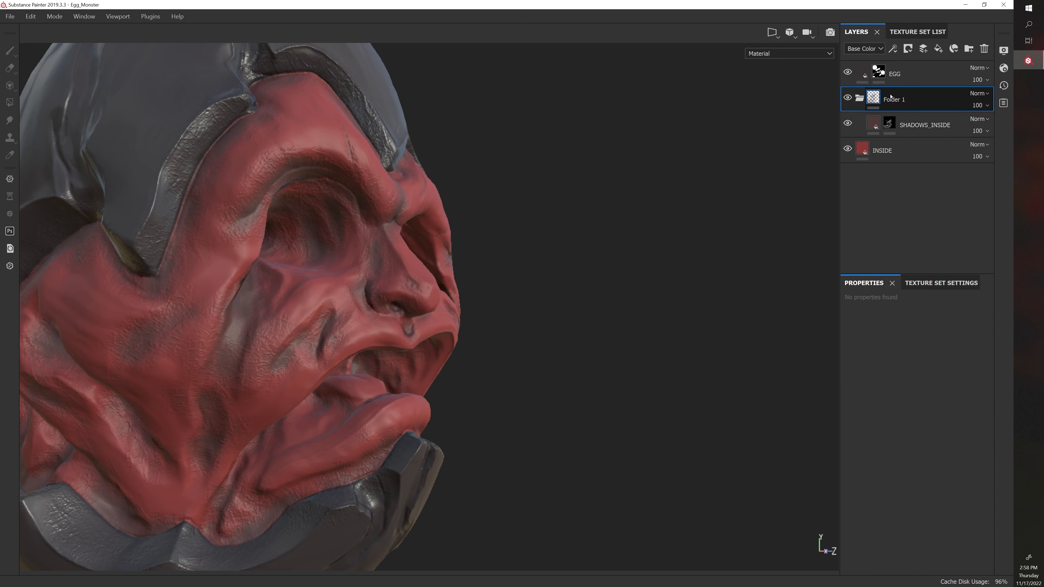
right_click(890, 96)
click(930, 115)
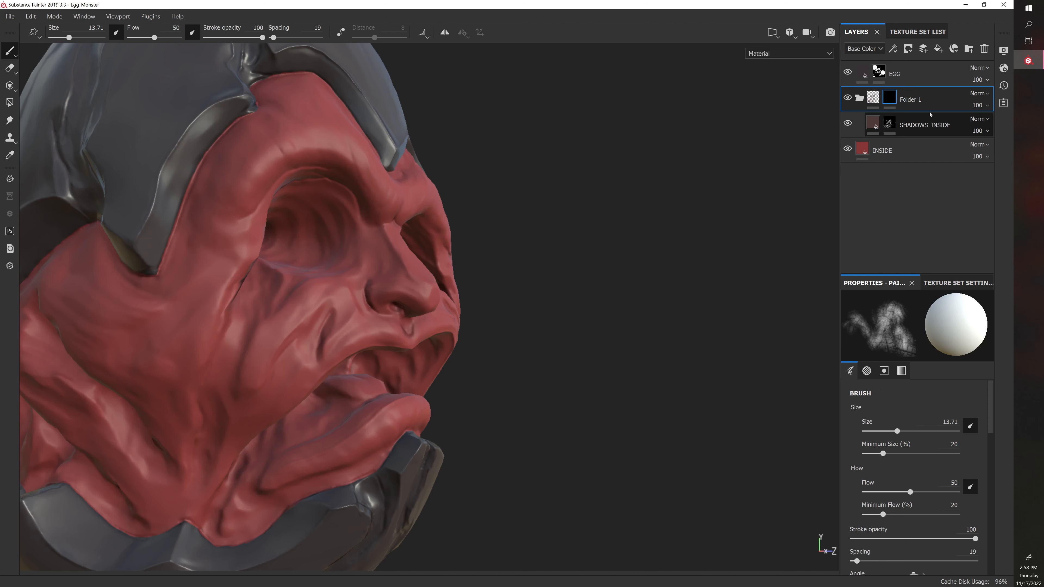
Copy the EGG layer's mask into the black mask of the folder holding SHADOWS_INSIDE.
click(878, 71)
right_click(878, 71)
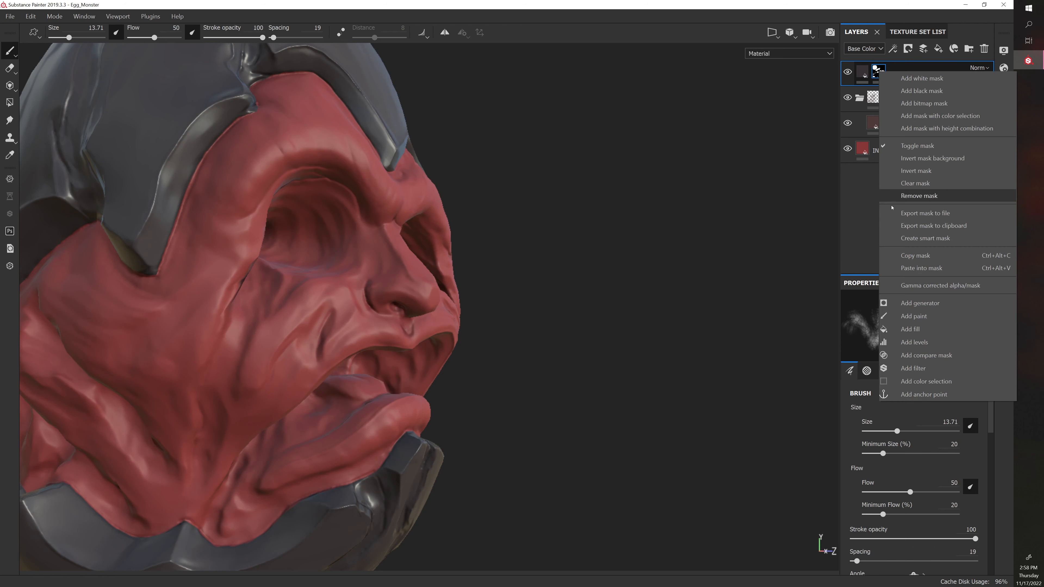
click(922, 255)
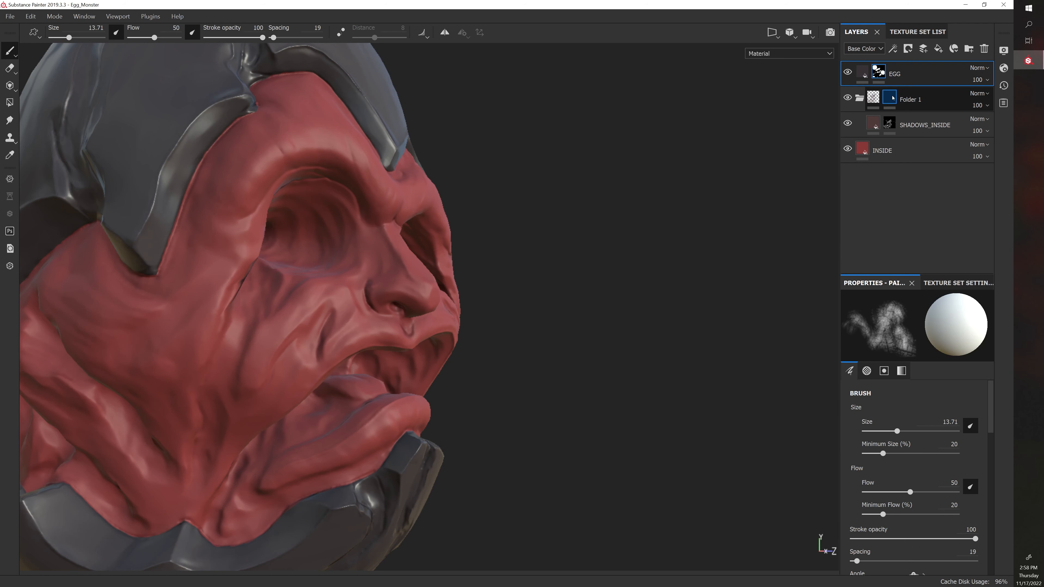
click(892, 98)
right_click(893, 98)
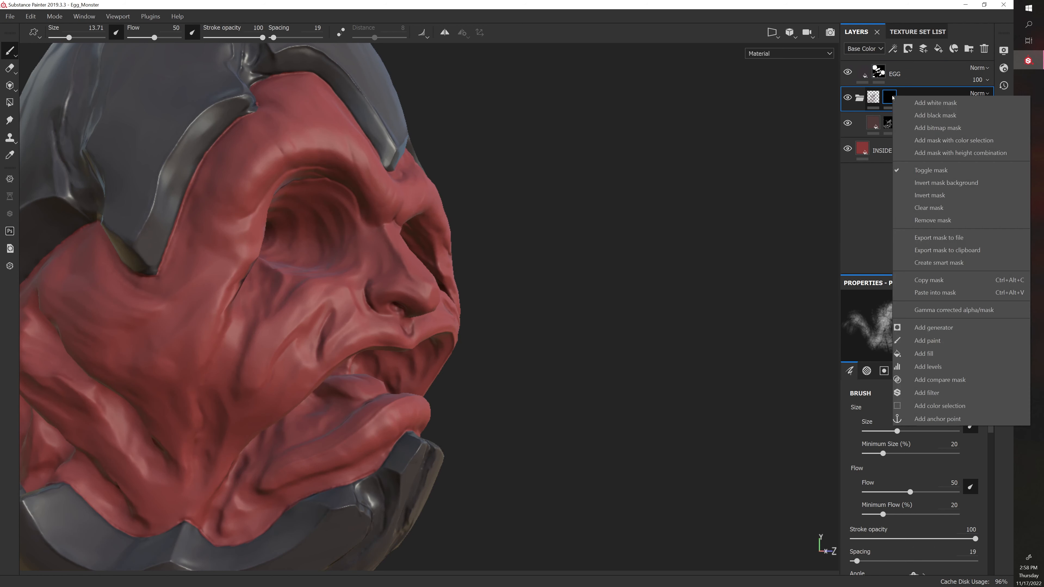
click(963, 294)
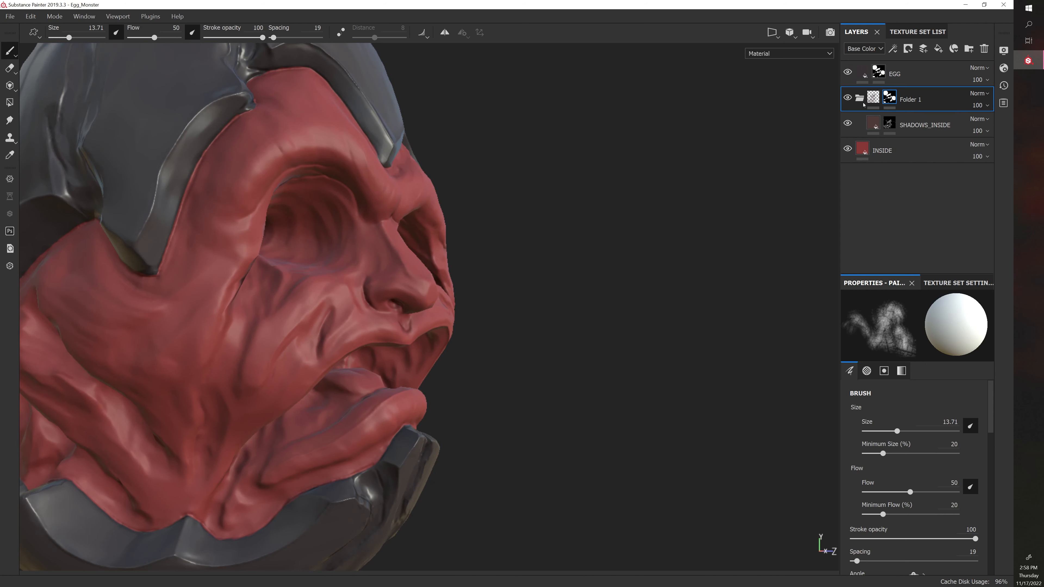
Test a brush stroke along the shell edge, and invert the mask of Folder 1.
drag(230, 108, 170, 182)
mouse_move(608, 179)
alt+mouse_down()
mouse_move(551, 164)
mouse_move(422, 165)
alt+mouse_up()
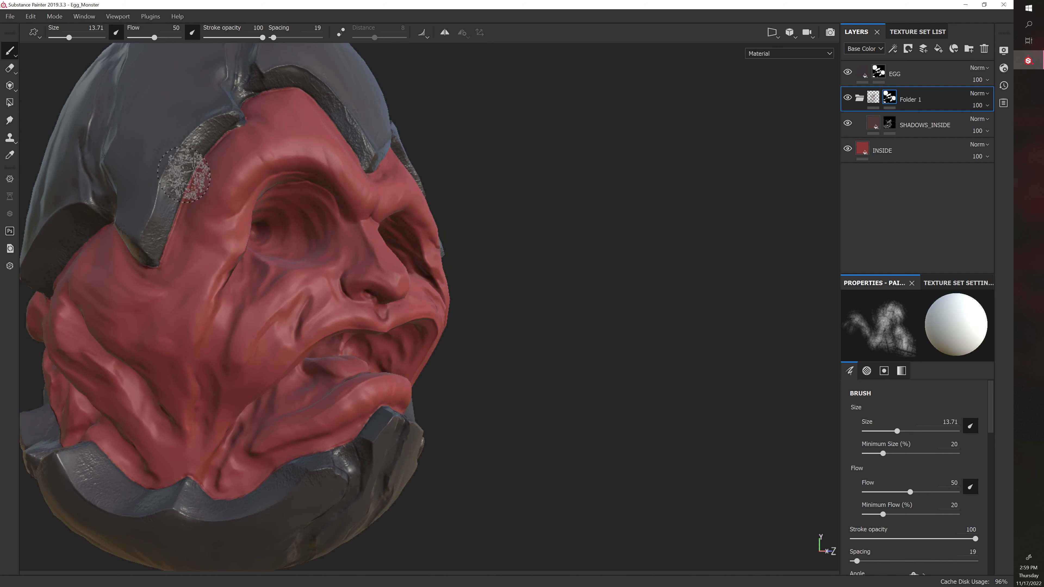
right_click(888, 101)
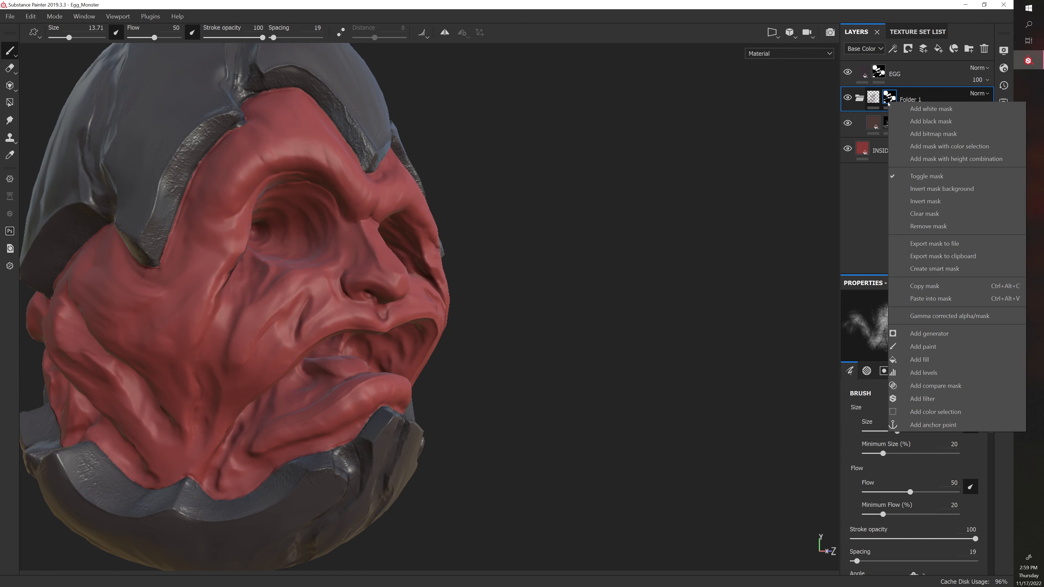
click(923, 202)
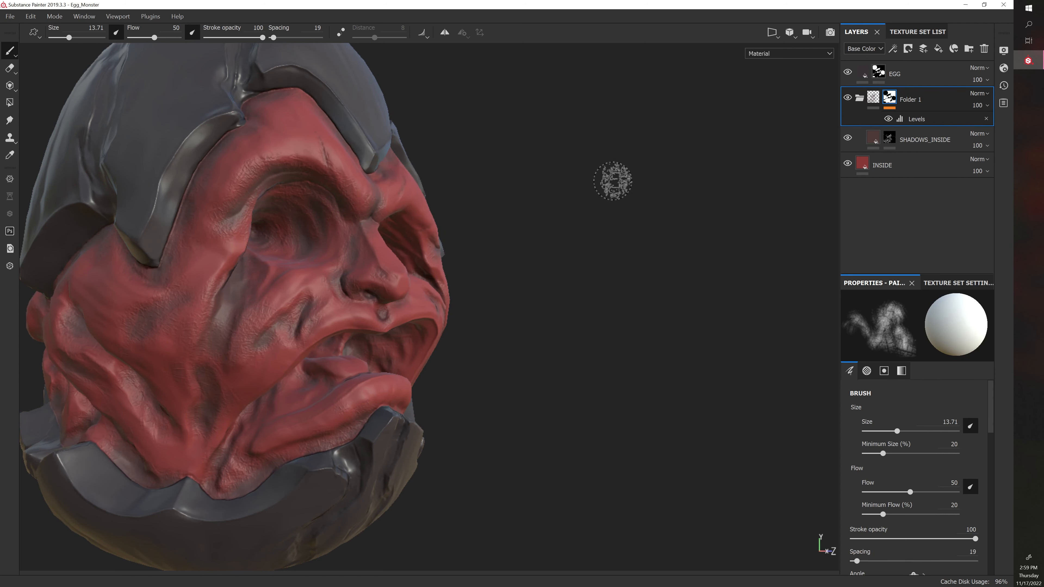
mouse_move(615, 180)
alt+mouse_down()
mouse_move(611, 171)
mouse_move(571, 176)
alt+mouse_up()
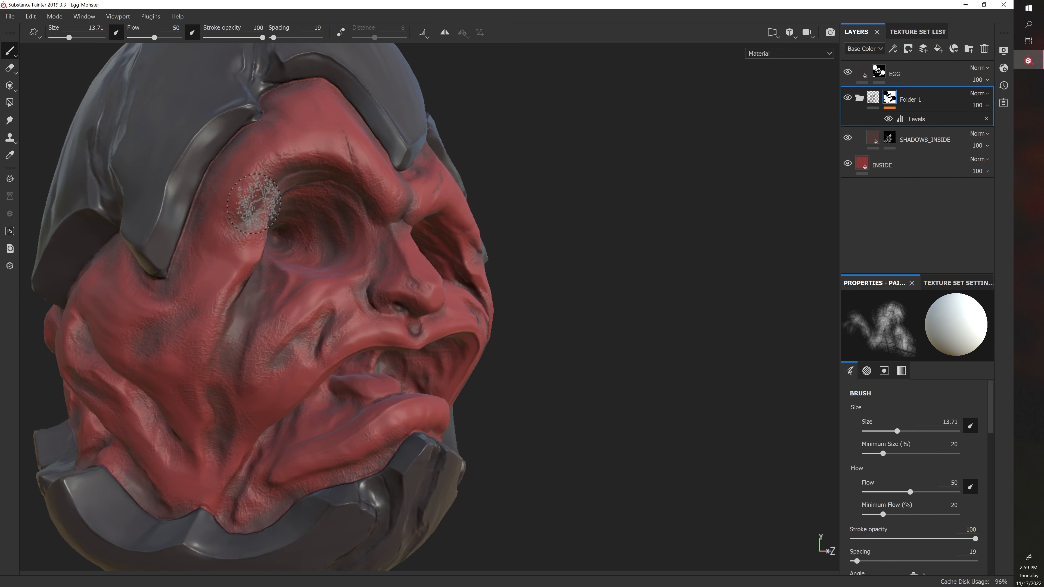
Hide and show SHADOWS_INSIDE again to compare the red flesh with and without the painted shadows.
click(924, 140)
click(888, 139)
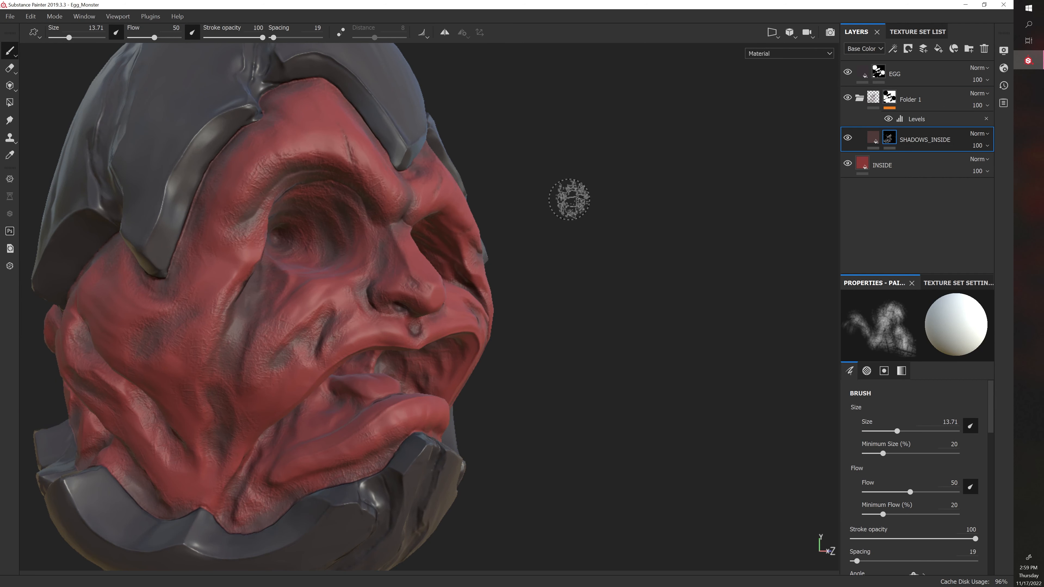
click(847, 138)
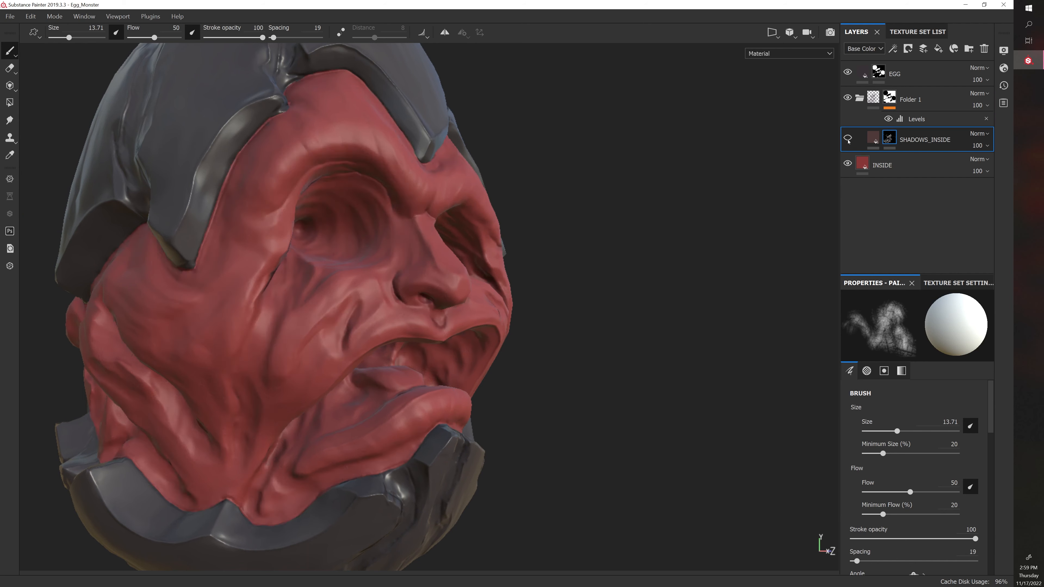
click(847, 139)
alt+drag(624, 170, 632, 180)
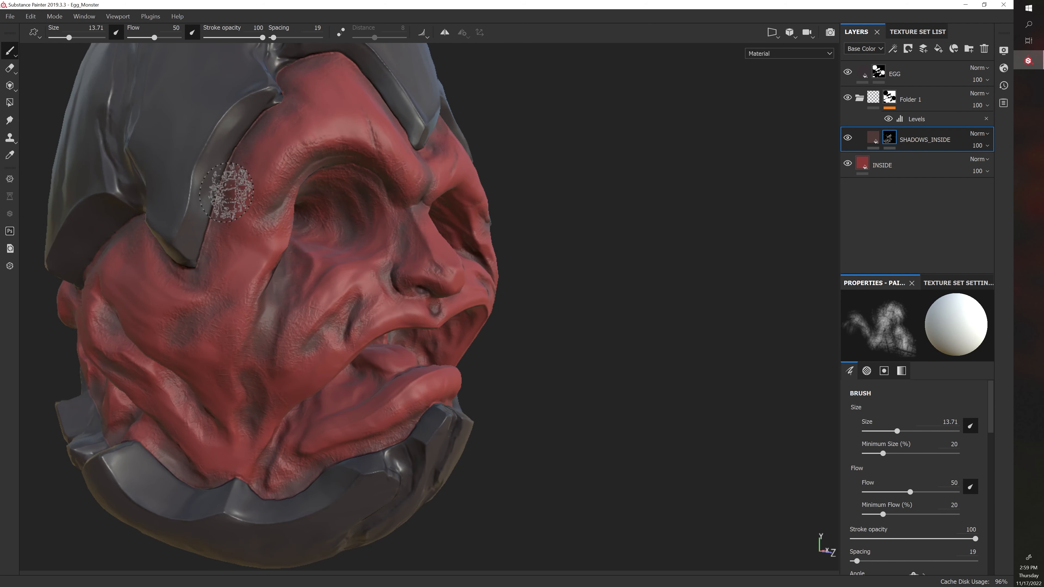
alt+drag(226, 191, 449, 238)
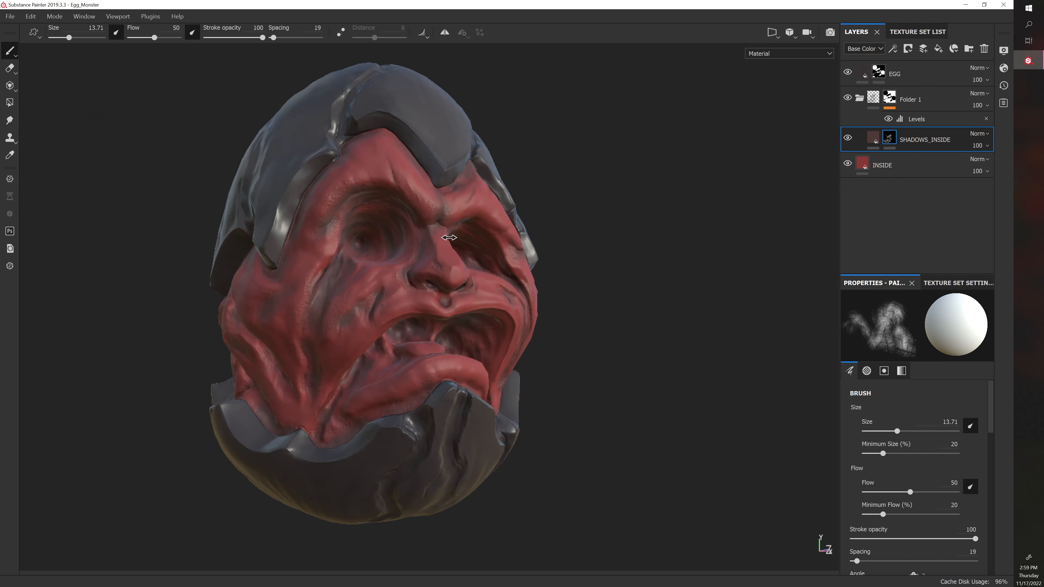
alt+right_drag(432, 237, 459, 205)
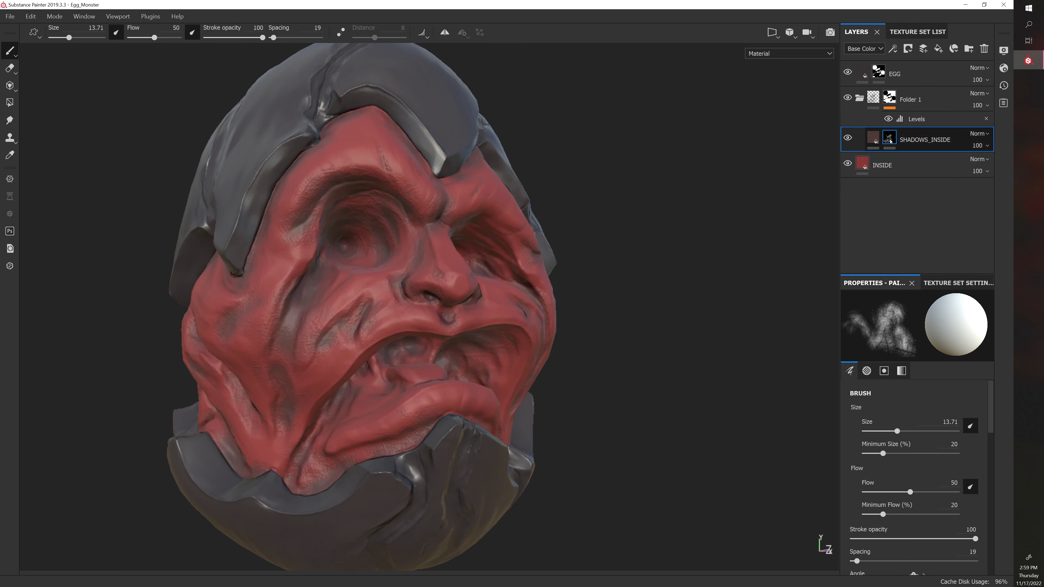
Rename Folder 1 as InvertedMask.
mouse_move(889, 141)
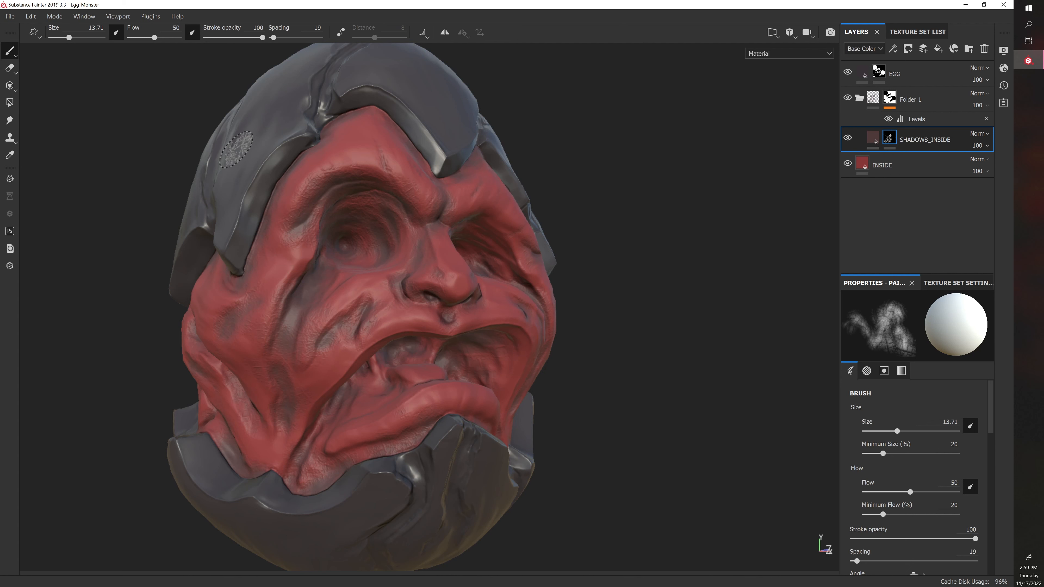
mouse_move(882, 77)
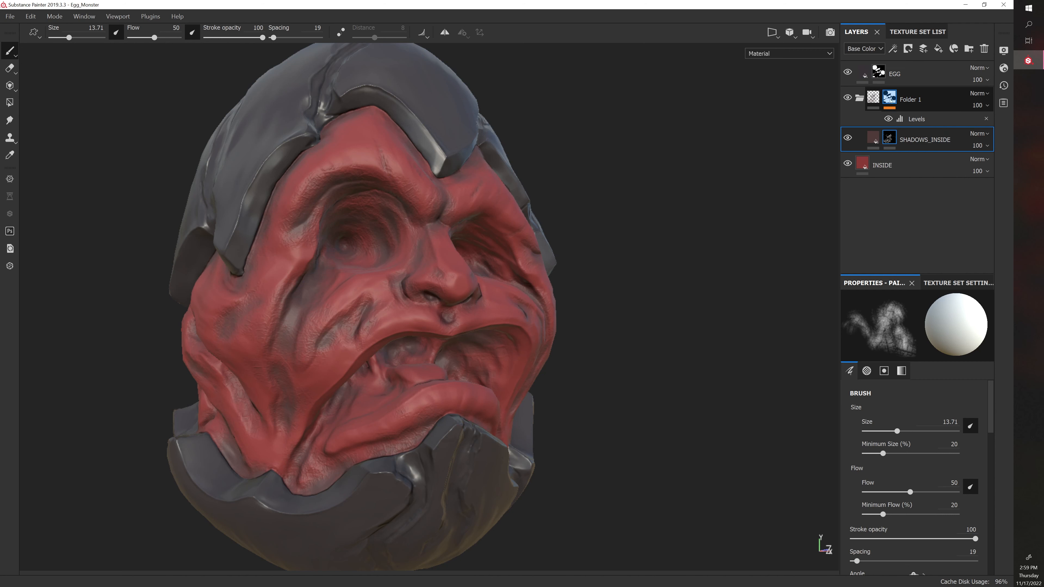
double_click(913, 100)
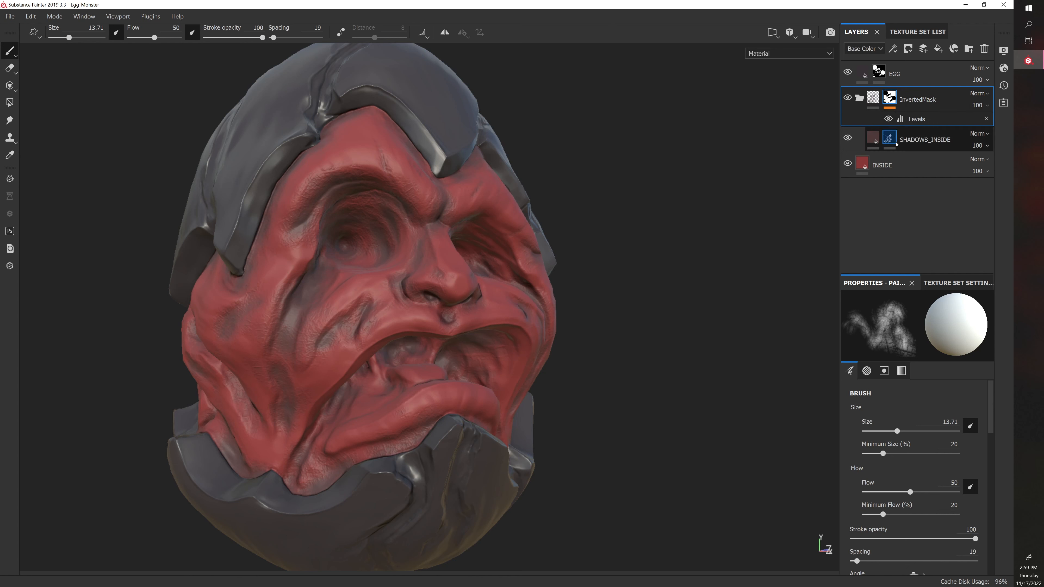
Paint more shadows in the SHADOWS_INSIDE mask on the side of the face near the shell, reducing the brush size to 9.63.
click(889, 142)
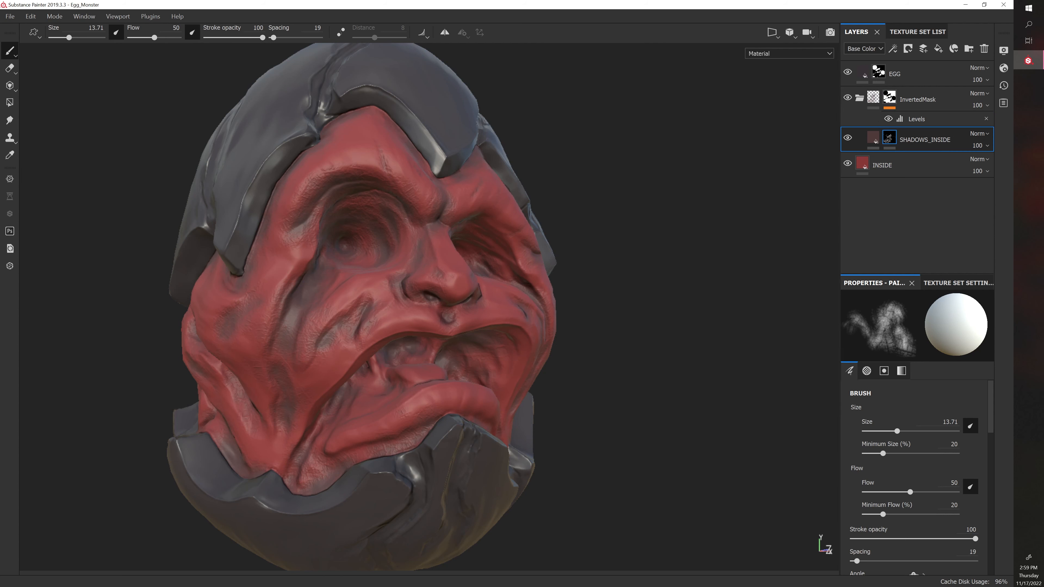
alt+drag(558, 179, 694, 177)
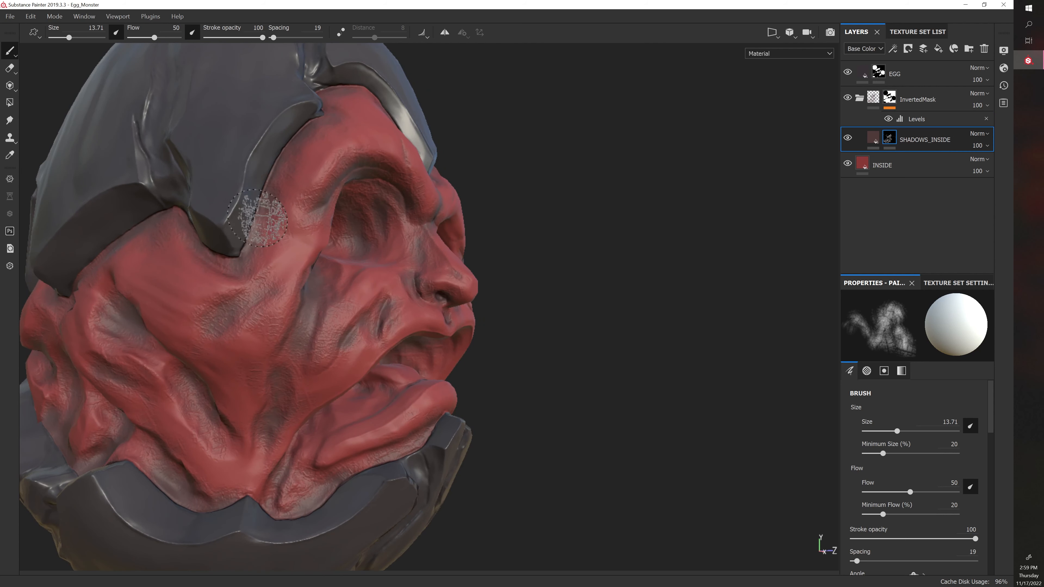
alt+drag(263, 220, 452, 216)
alt+drag(519, 206, 529, 223)
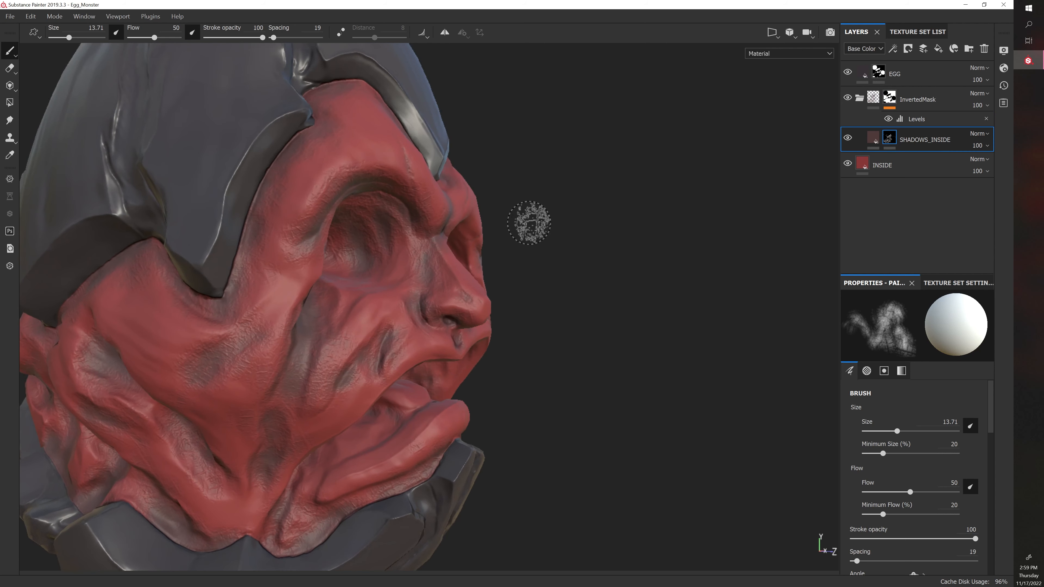
key(bracketleft)
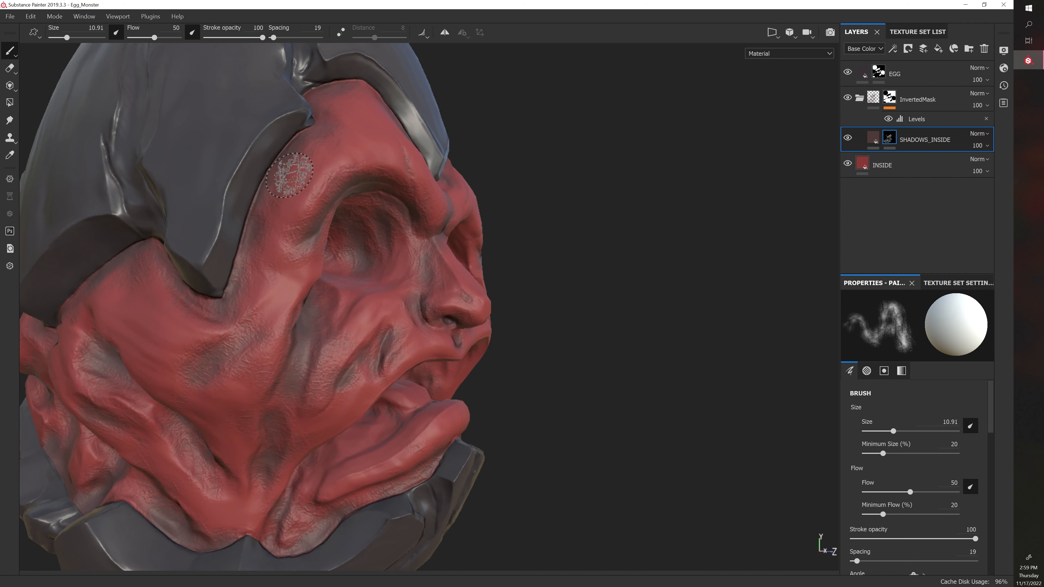
key(bracketleft)
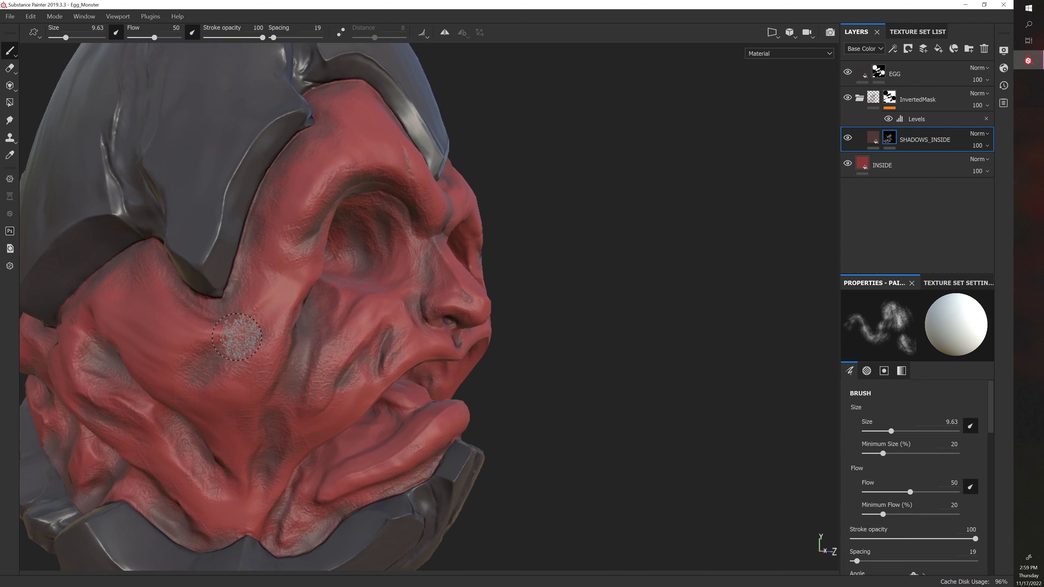
alt+drag(552, 321, 187, 364)
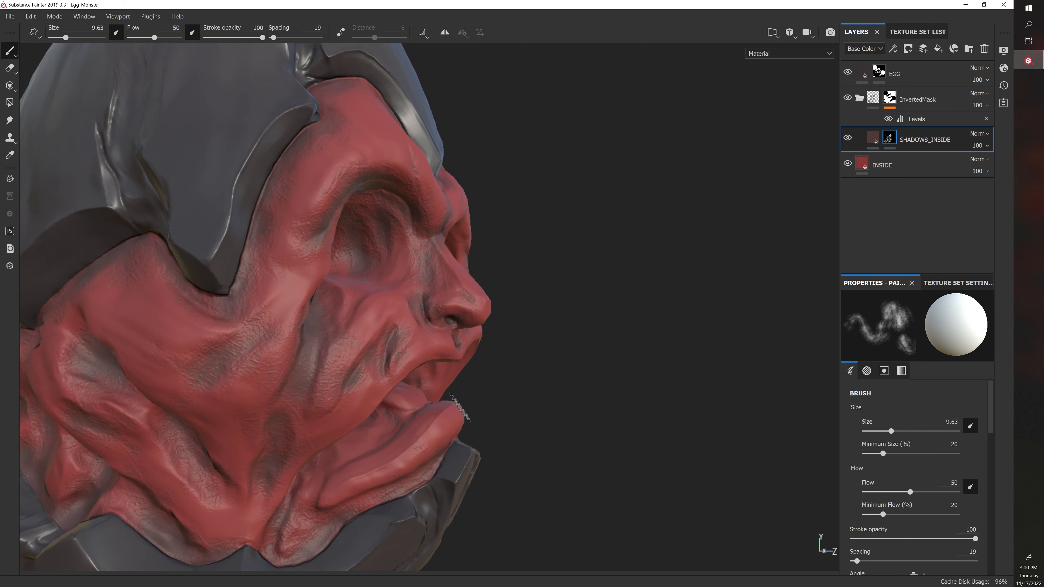
alt+drag(460, 409, 535, 380)
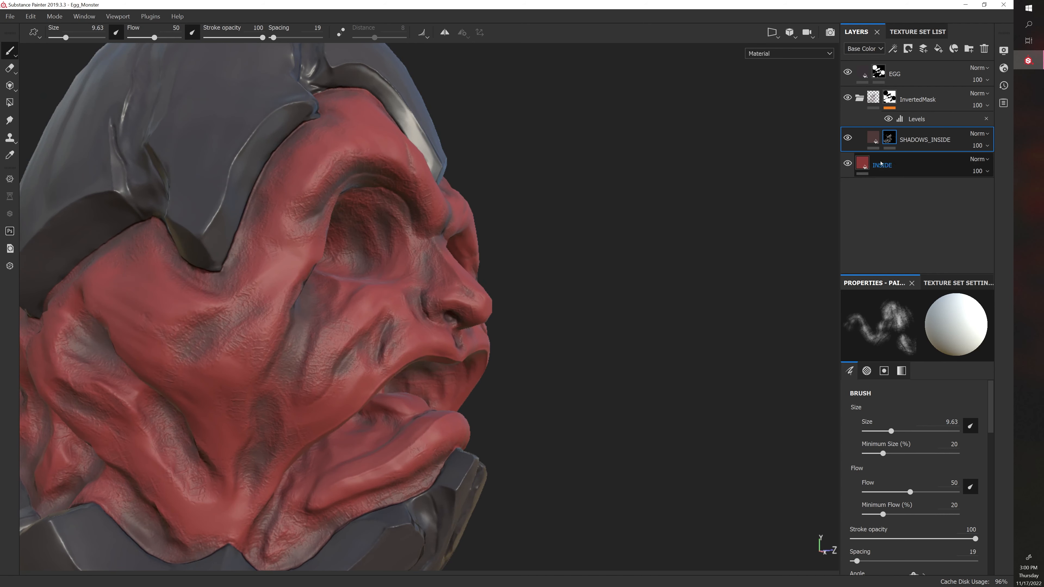
Enable the roughness channel on the SHADOWS_INSIDE fill and set its roughness to 0.75.
click(873, 138)
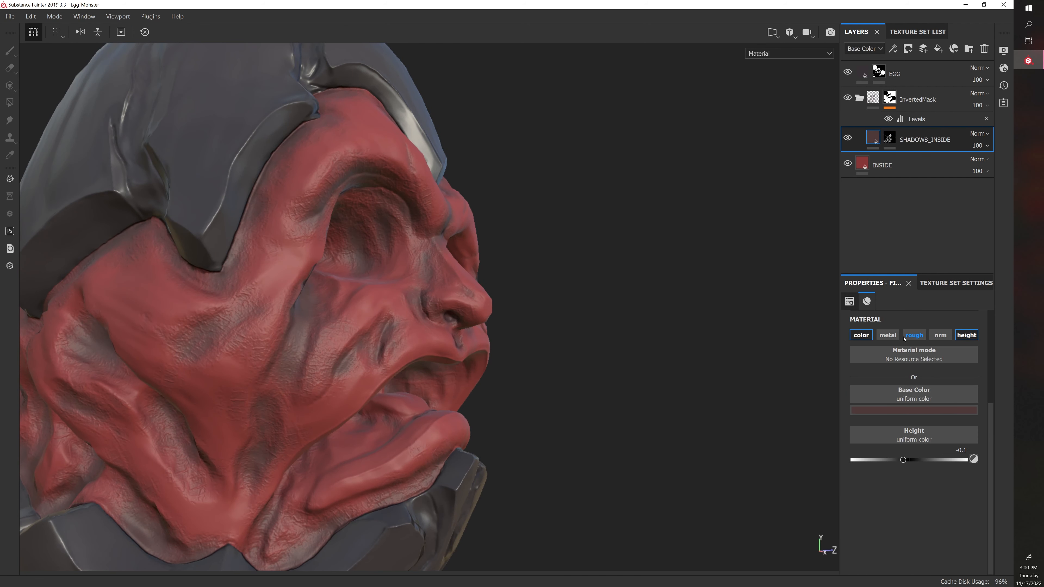
click(914, 335)
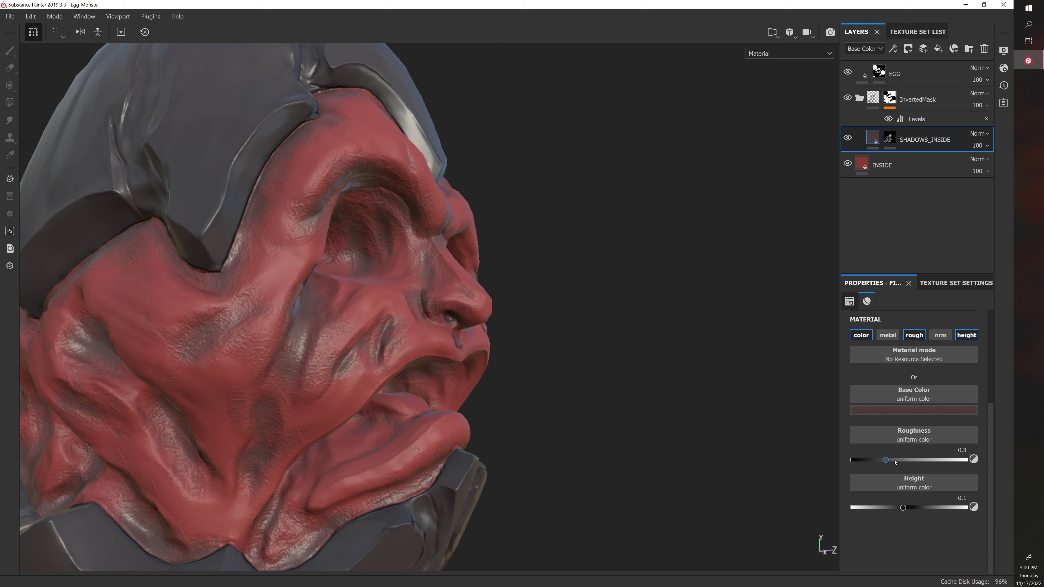
drag(899, 460, 925, 461)
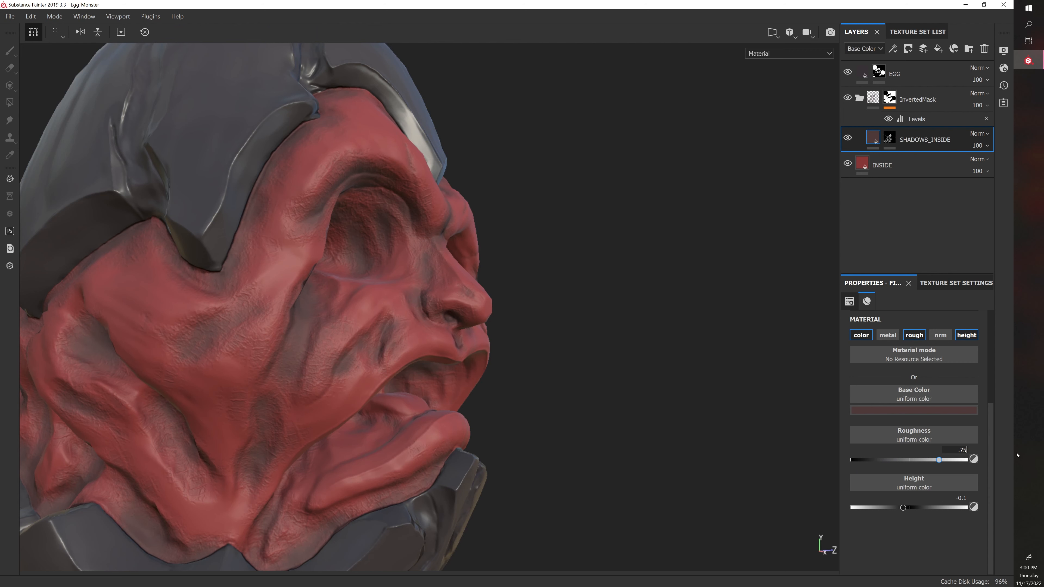
alt+drag(715, 310, 618, 319)
mouse_move(619, 318)
shift+right_down()
mouse_move(652, 321)
mouse_move(634, 324)
shift+right_up()
alt+drag(634, 324, 591, 321)
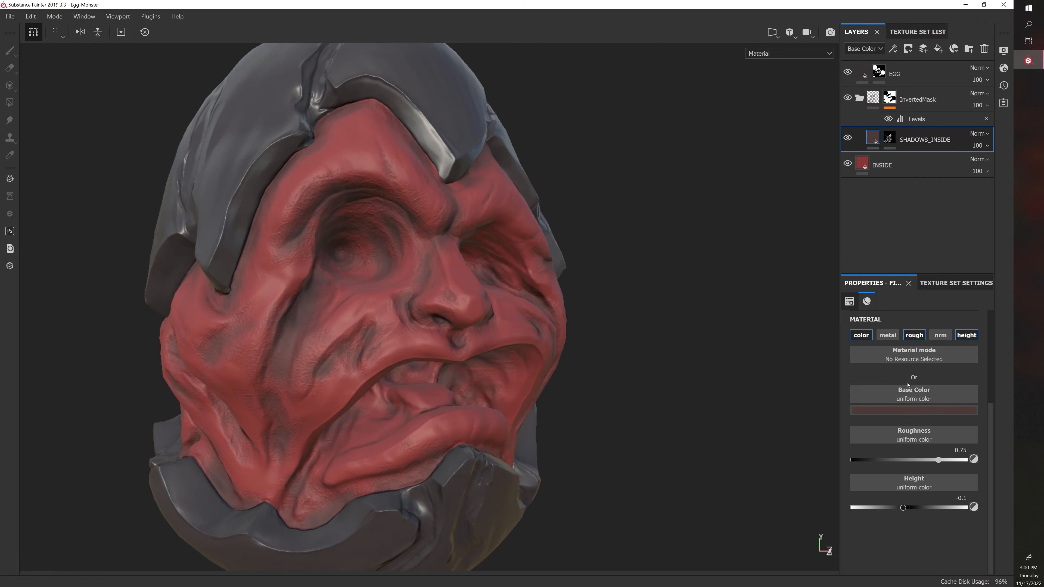
Darken the base color of SHADOWS_INSIDE to a very dark reddish brown and check it on the face from several angles.
click(906, 411)
click(915, 507)
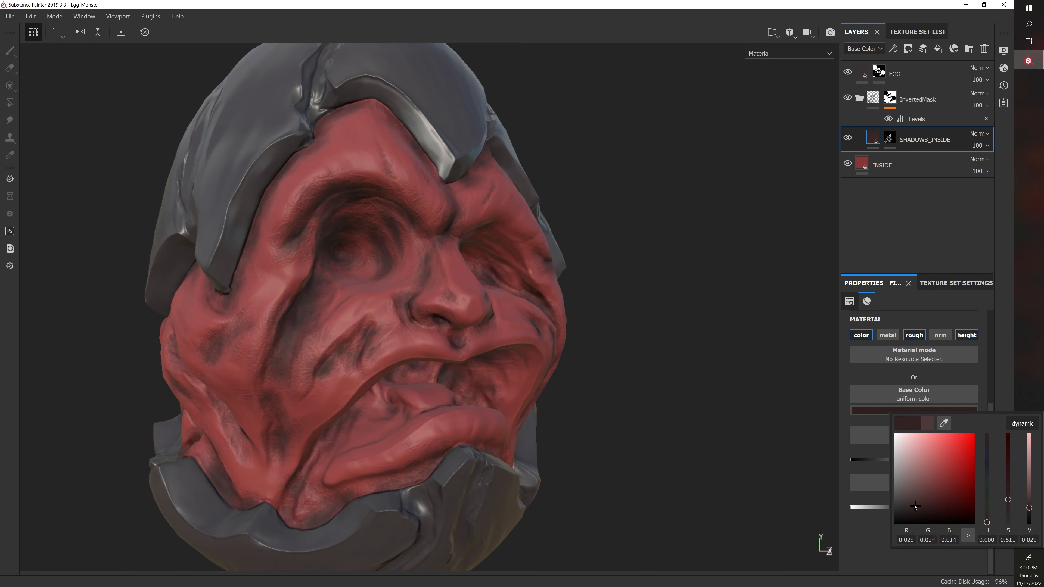
drag(915, 506, 917, 510)
alt+drag(666, 337, 563, 326)
alt+middle_drag(617, 291, 478, 288)
alt+right_drag(422, 237, 437, 257)
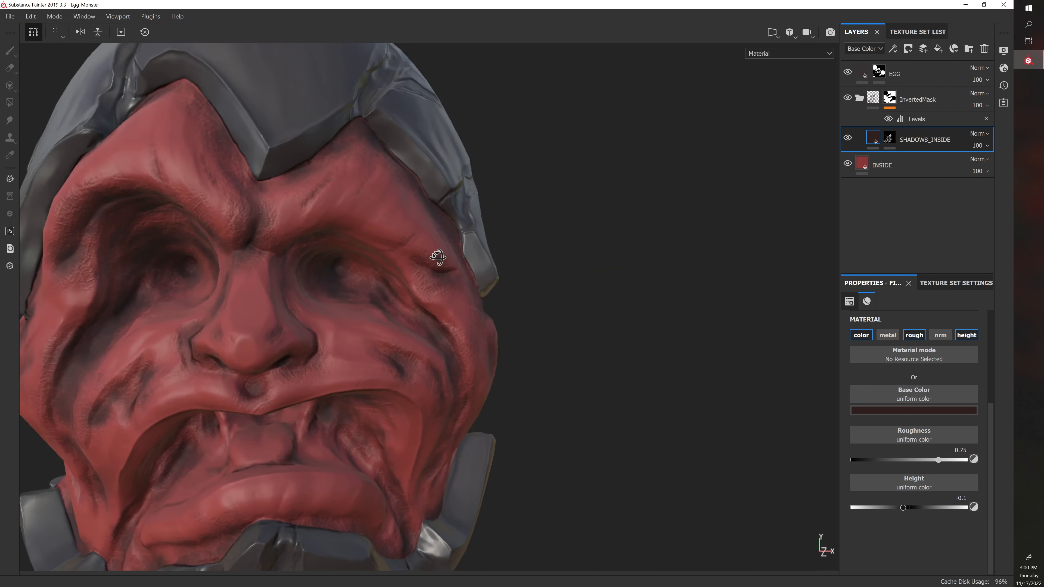
alt+drag(438, 258, 457, 271)
alt+drag(569, 318, 629, 319)
alt+right_drag(629, 319, 569, 301)
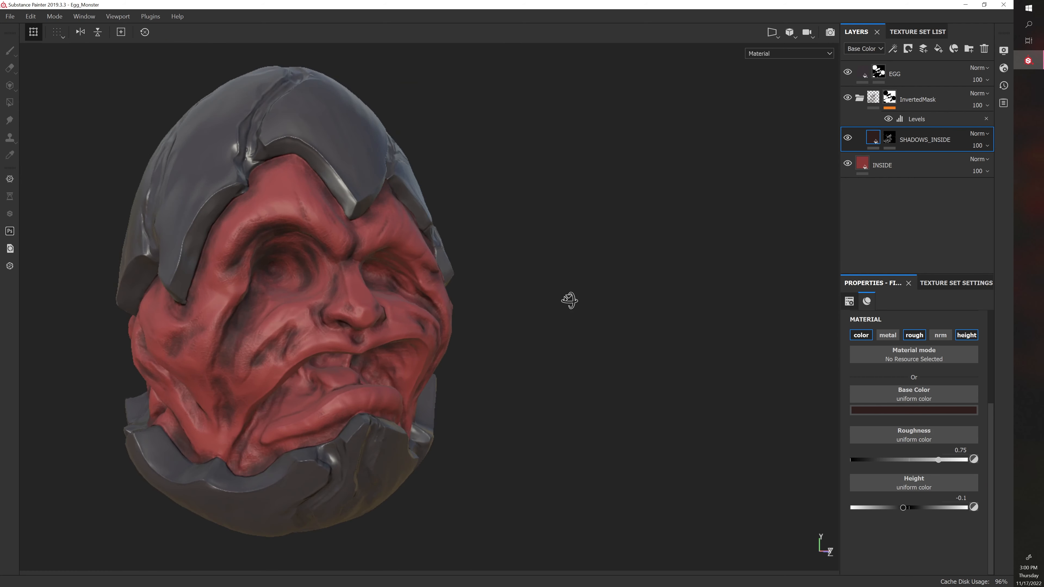
Paint deeper shadows into both eye sockets in the SHADOWS_INSIDE mask with a brush size of 15.23.
click(888, 141)
alt+right_drag(255, 244, 373, 294)
ctrl+right_drag(301, 294, 319, 290)
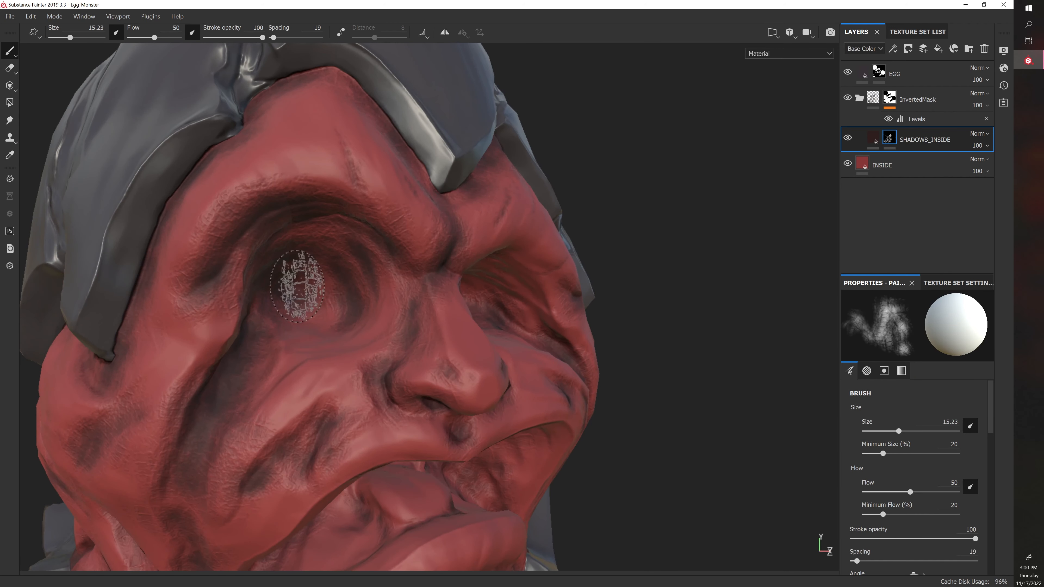
drag(296, 287, 297, 292)
mouse_move(385, 311)
alt+mouse_down()
mouse_move(356, 319)
mouse_move(376, 316)
alt+mouse_up()
alt+drag(656, 446, 652, 445)
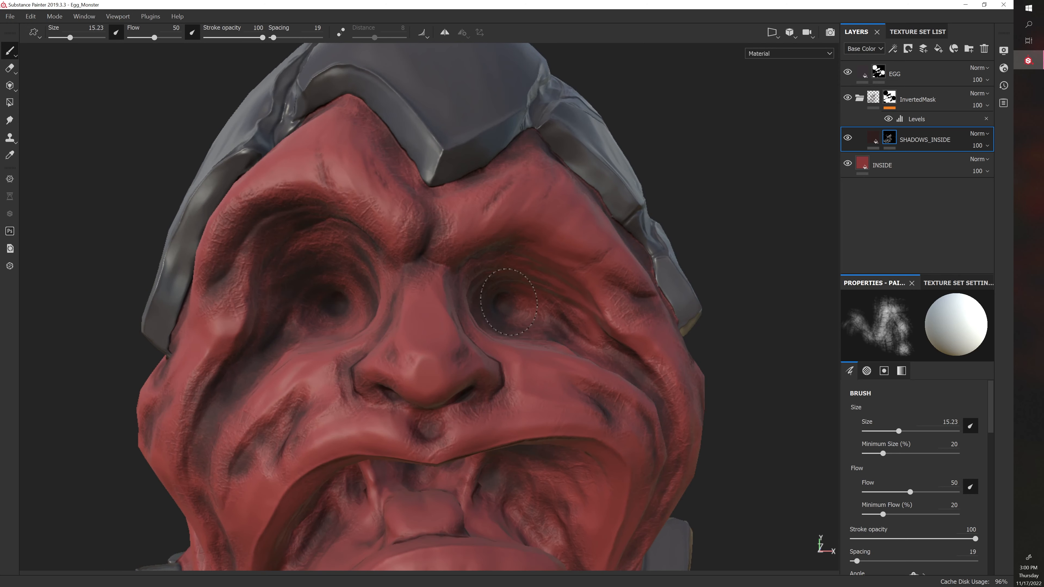
alt+drag(94, 485, 125, 457)
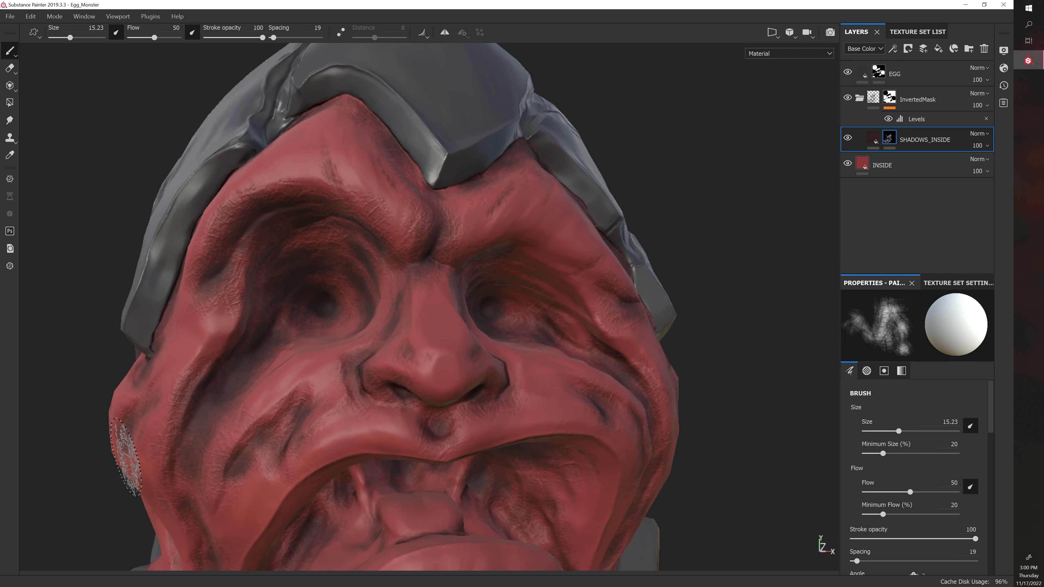
Reduce the brush size to 8.43 and paint shadows along the outer sides of the cheeks.
key(bracketleft)
key(bracketleft)
key(bracketleft)
key(bracketleft)
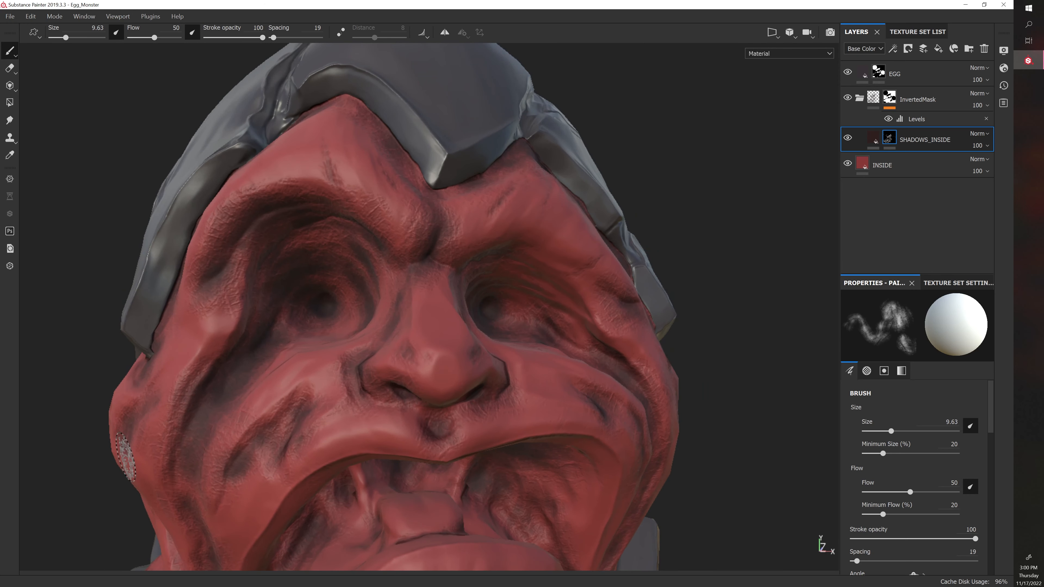
key(bracketleft)
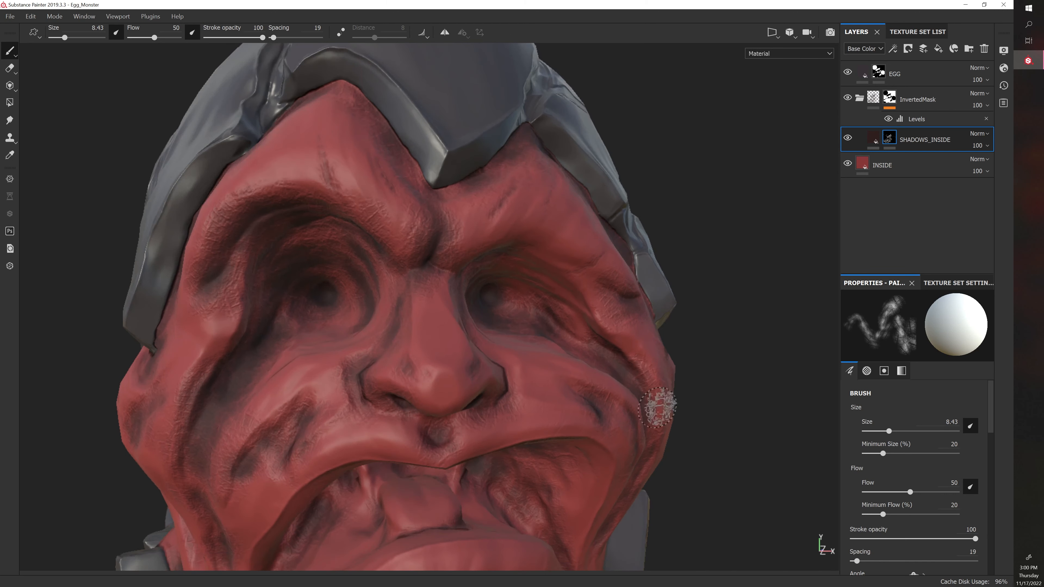
alt+drag(677, 428, 659, 403)
Reduce the brush size to 5.31 and paint fine shadows into the forehead creases above the eye.
key(bracketleft)
key(bracketleft)
key(bracketleft)
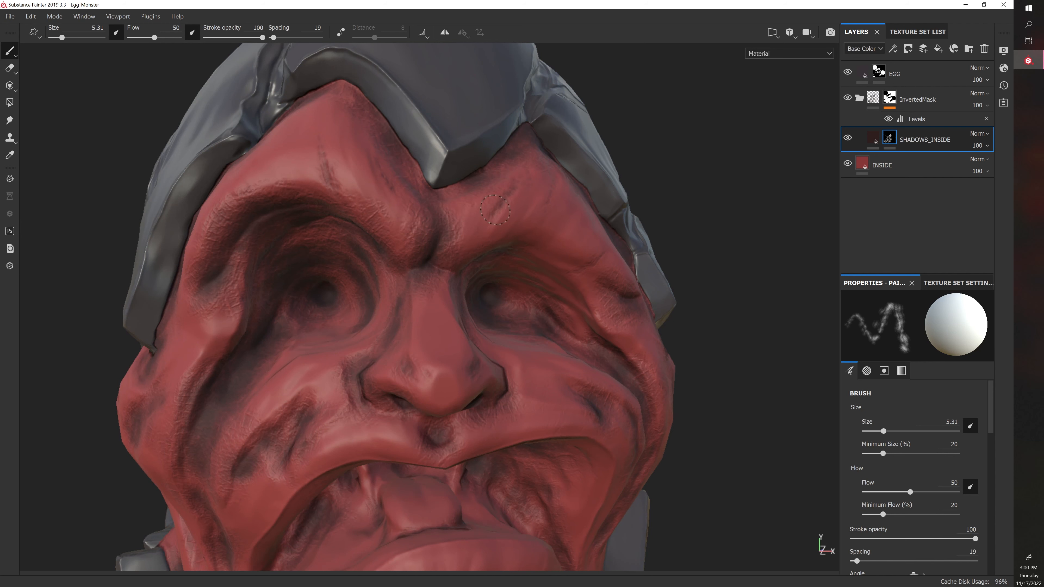
alt+drag(697, 200, 500, 219)
alt+drag(627, 166, 678, 185)
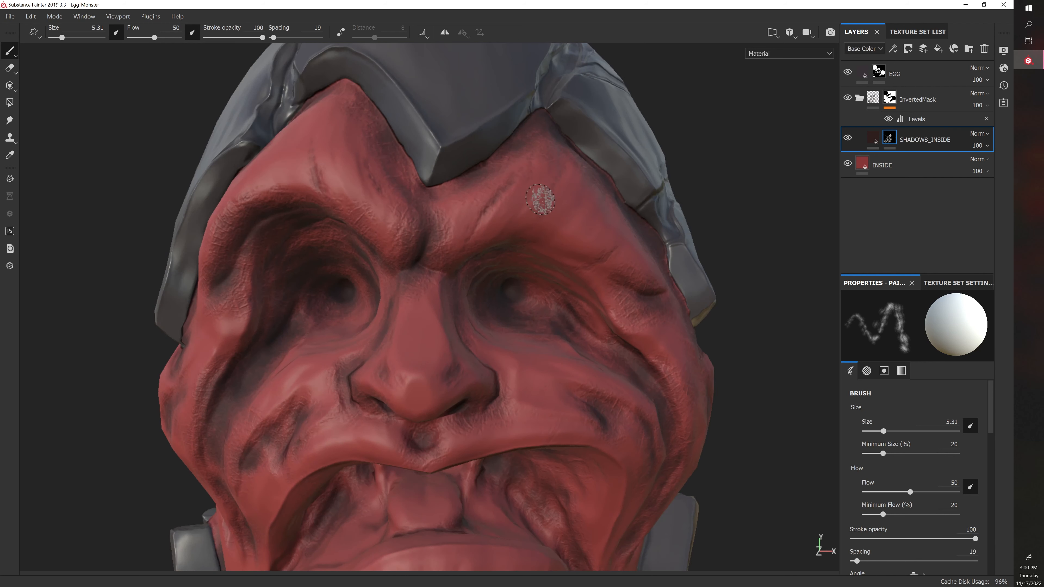
Increase the brush size to 7.31 and paint shadows on the forehead between the brows in the SHADOWS_INSIDE mask.
key(bracketright)
key(bracketright)
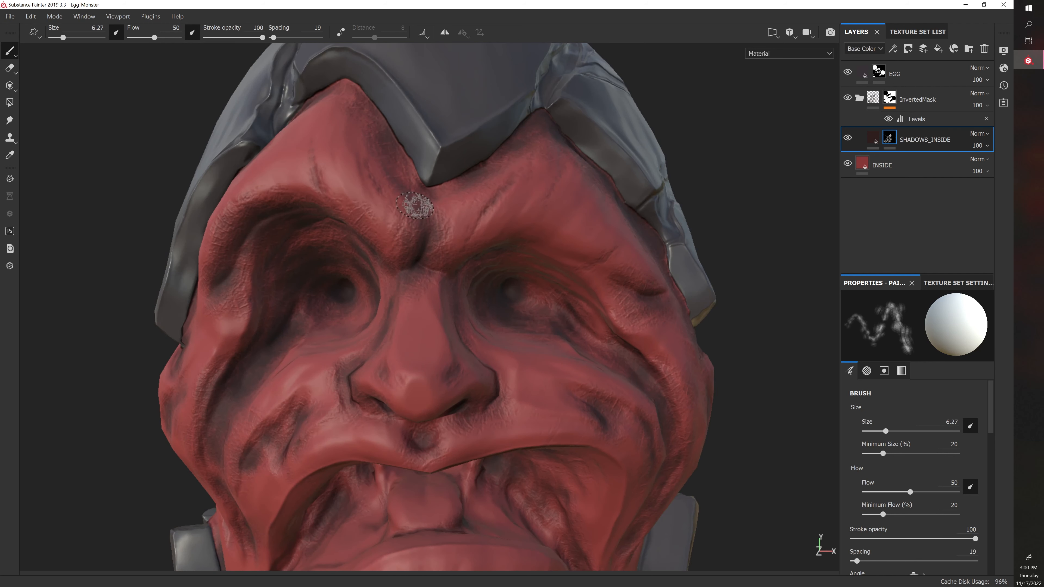
alt+drag(411, 207, 321, 221)
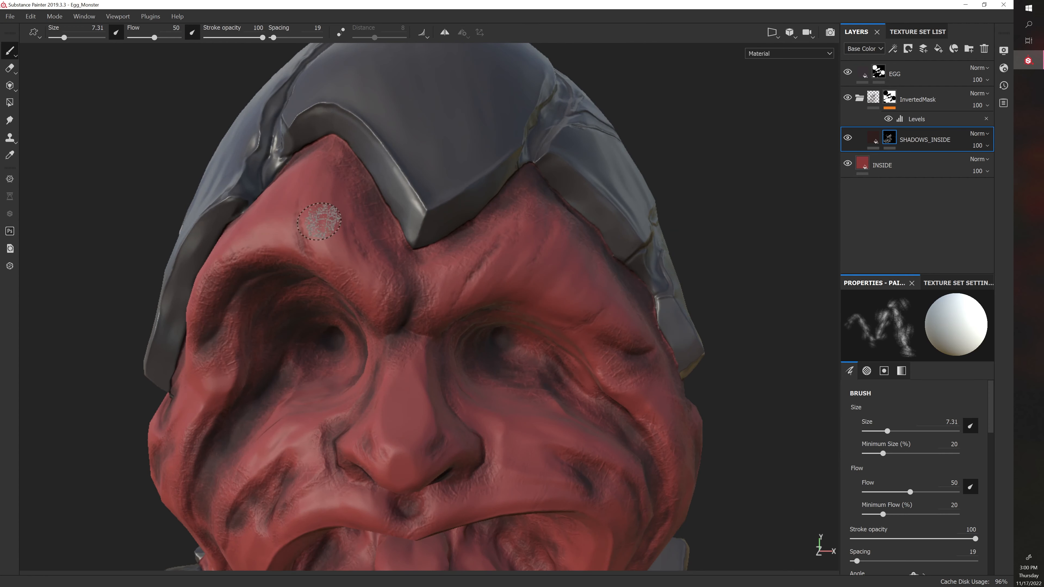
Try a height of -0.01 on the SHADOWS_INSIDE fill, inspect the face, and undo the change.
click(869, 142)
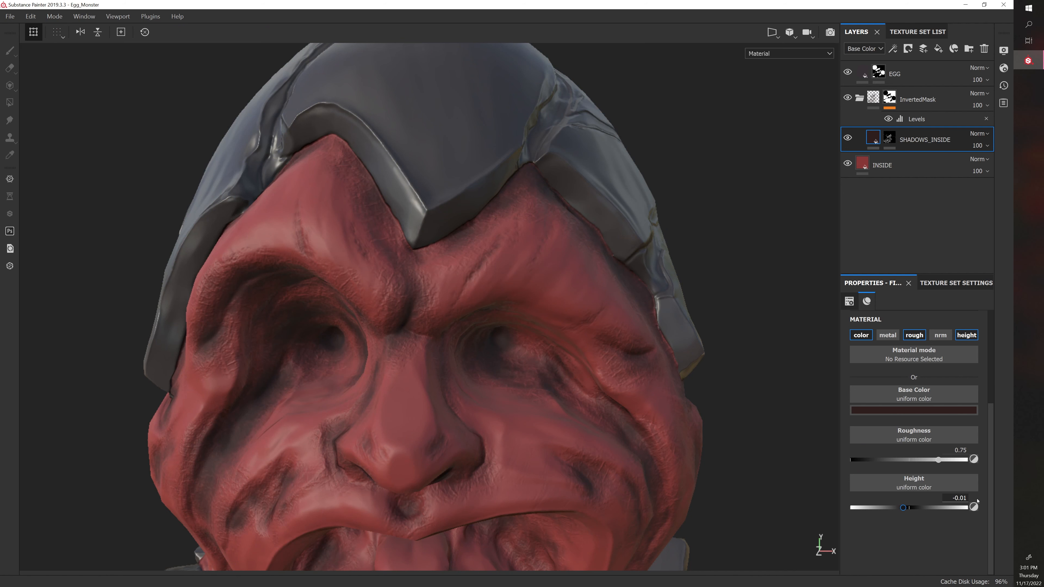
key(Return)
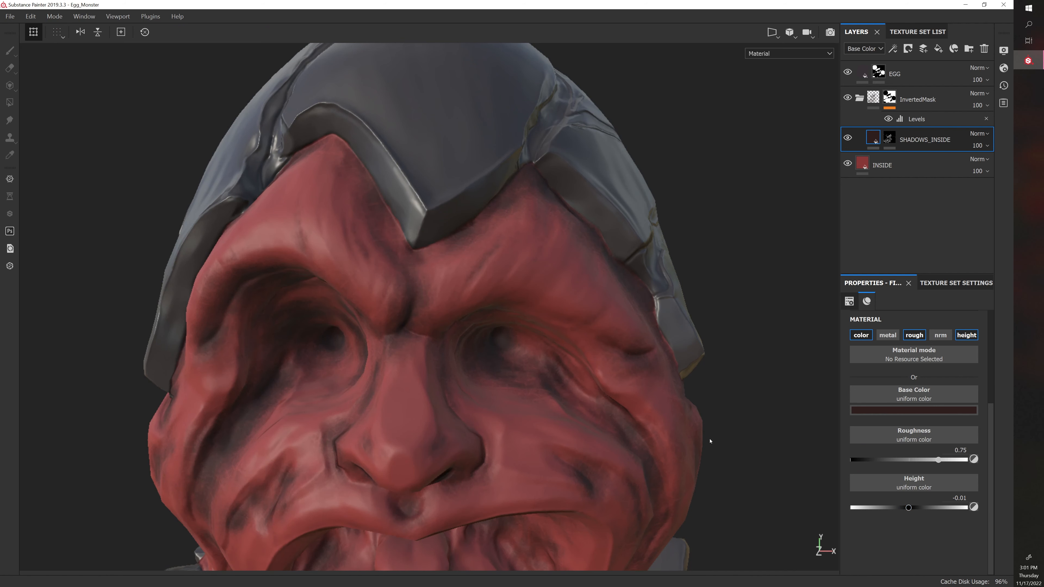
alt+drag(709, 441, 532, 379)
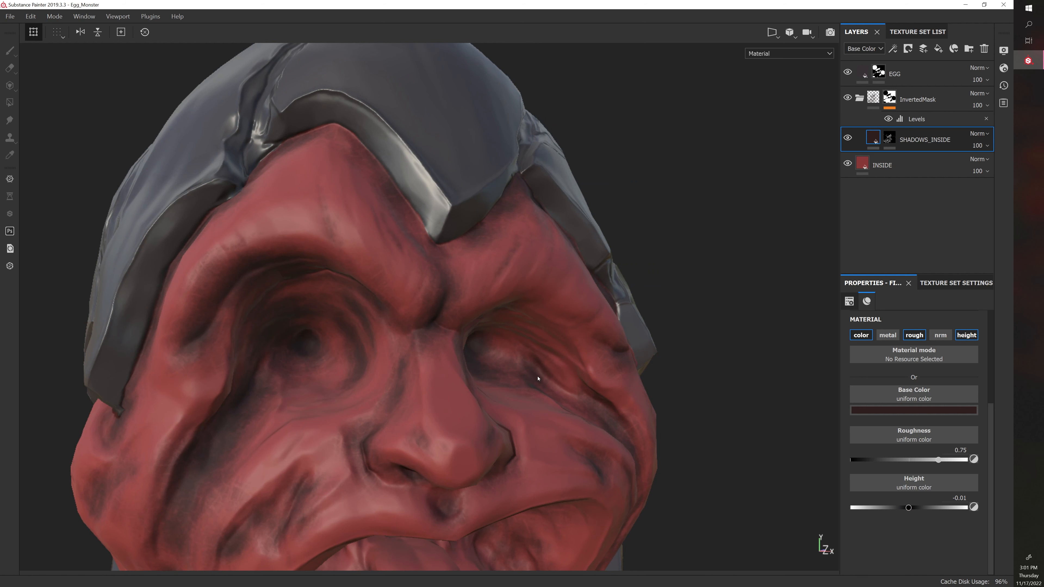
key(ctrl+z)
alt+drag(597, 376, 557, 375)
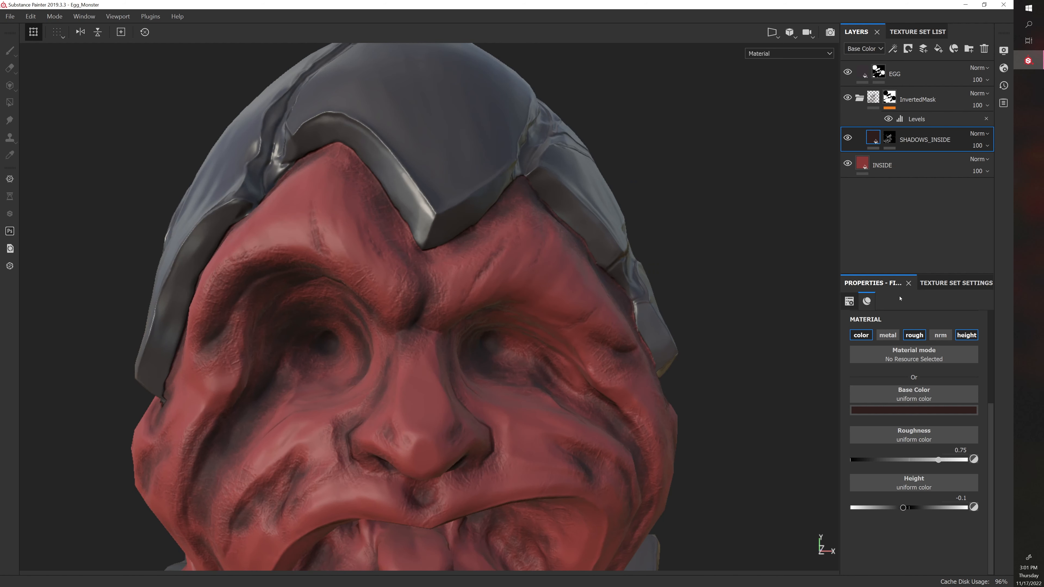
Return to the SHADOWS_INSIDE mask and paint shadows around the brows and forehead with a brush size of 8.43.
click(889, 137)
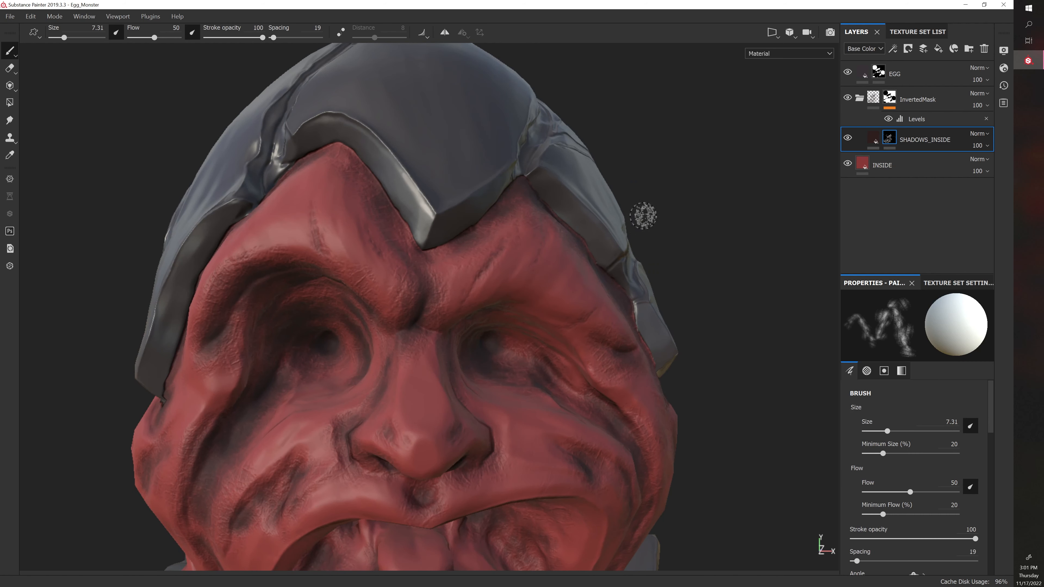
key(bracketright)
key(bracketright)
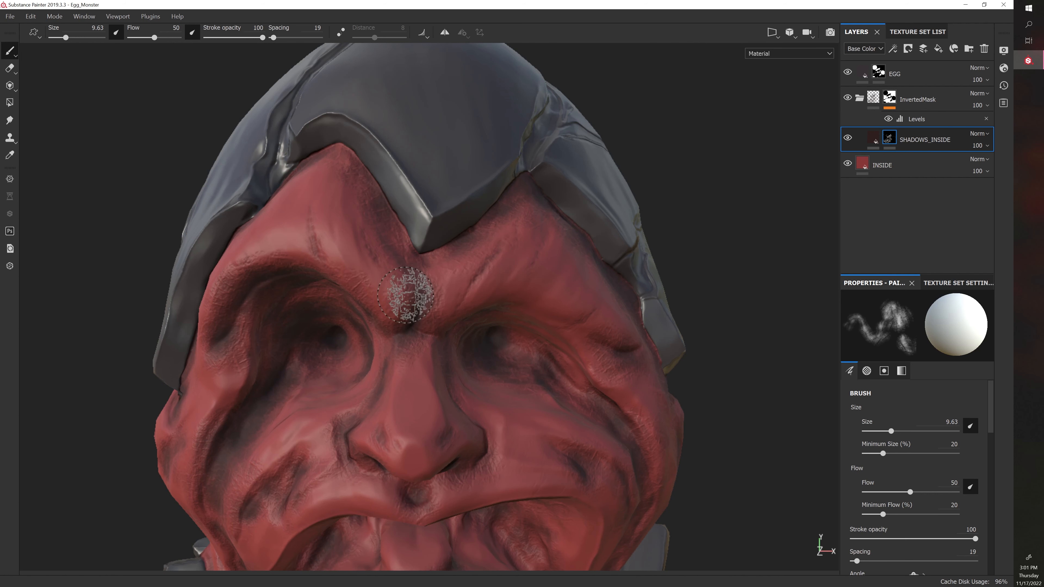
key(bracketleft)
alt+drag(705, 345, 517, 233)
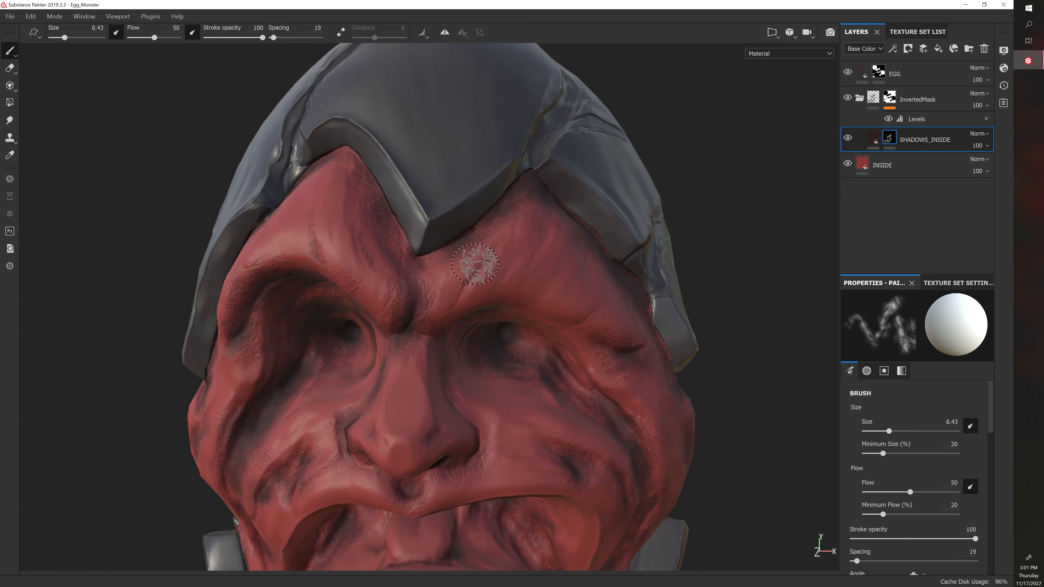
mouse_move(477, 261)
alt+mouse_down()
mouse_move(699, 215)
mouse_move(598, 234)
alt+mouse_up()
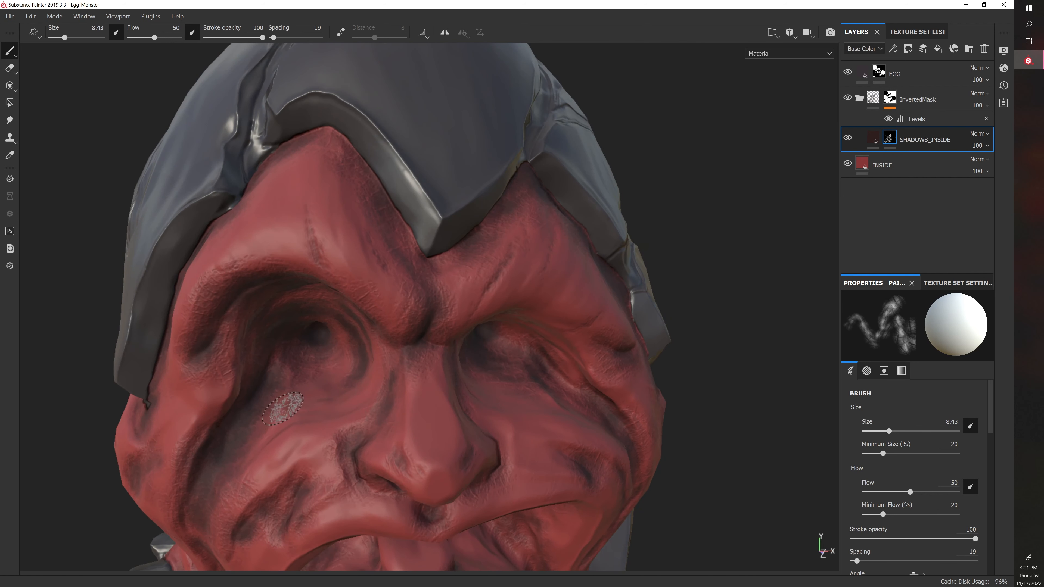
Set the mask brush's grayscale to 0 and size to 15.23, and soften the shadows below the eye sockets.
scroll(933, 457, down, 10)
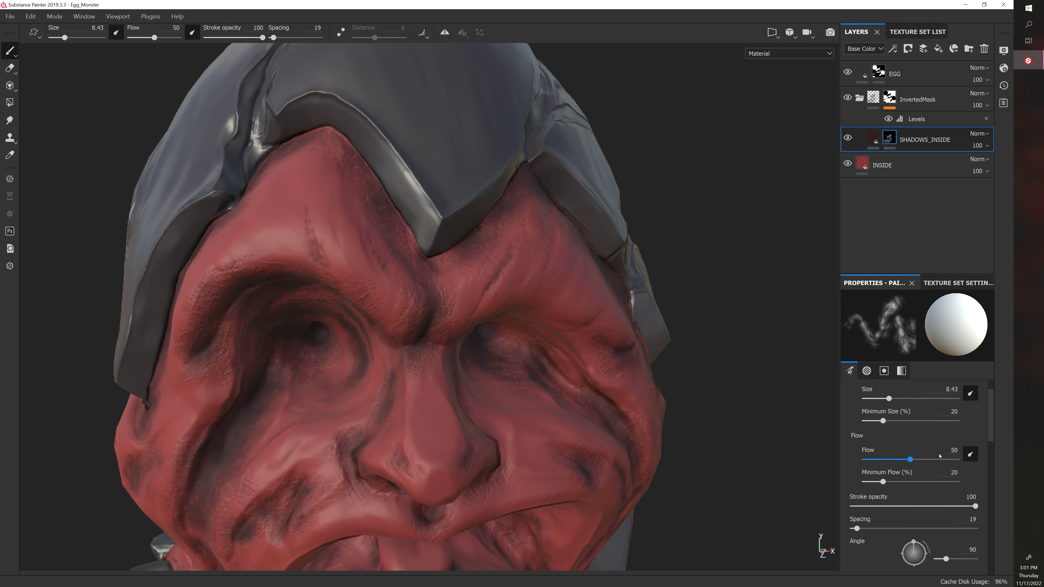
scroll(933, 457, up, 2)
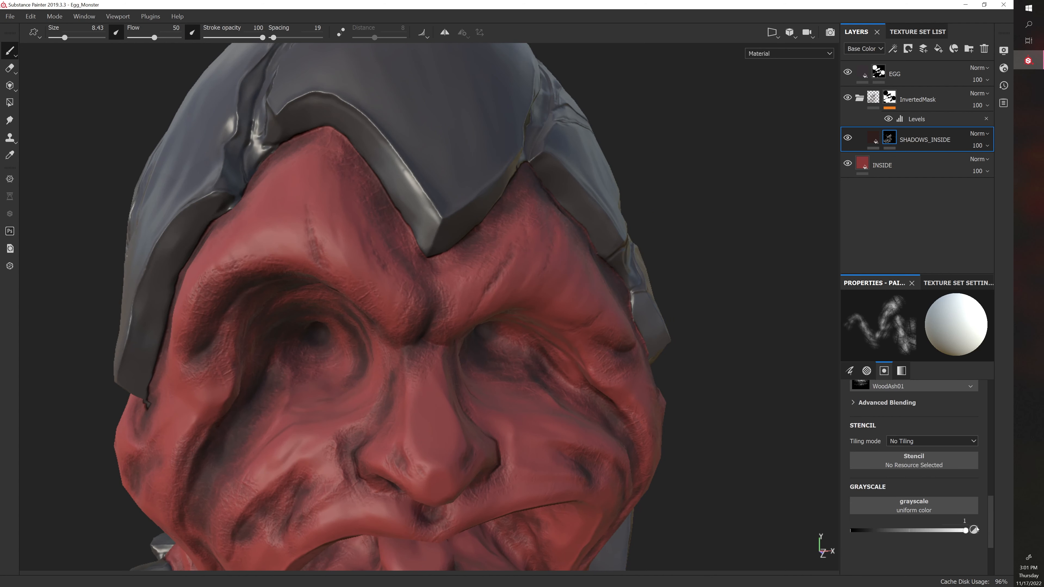
drag(965, 530, 852, 530)
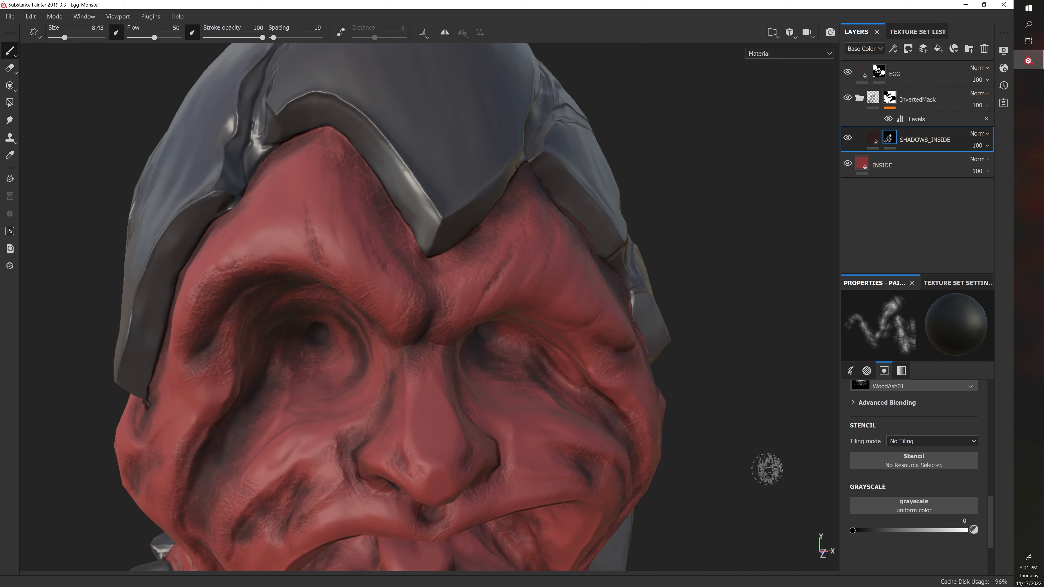
key(bracketright)
key(bracketright)
key(bracketright)
key(bracketright)
key(bracketright)
mouse_move(280, 400)
mouse_down()
mouse_move(263, 412)
mouse_move(279, 374)
mouse_up()
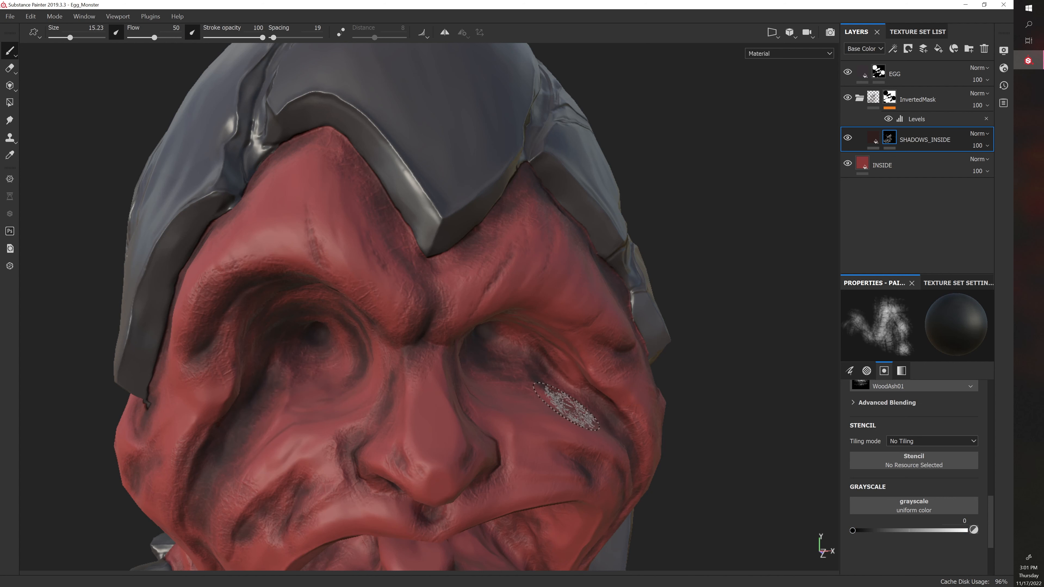
Set the mask brush's grayscale back to 1 and reduce its size to 8.43.
drag(852, 530, 965, 531)
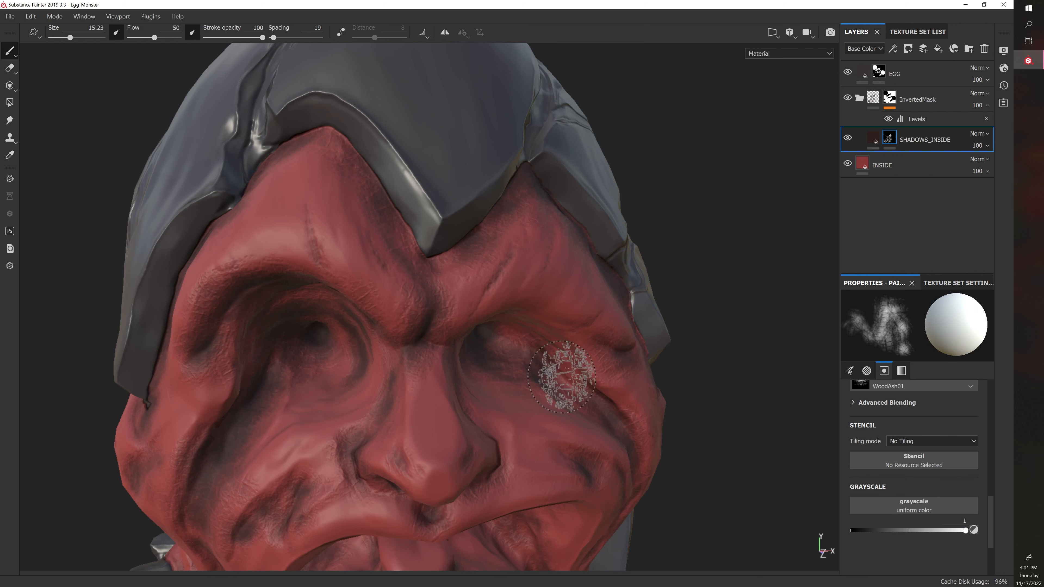
mouse_move(431, 331)
alt+mouse_down()
mouse_move(459, 305)
mouse_move(530, 304)
alt+mouse_up()
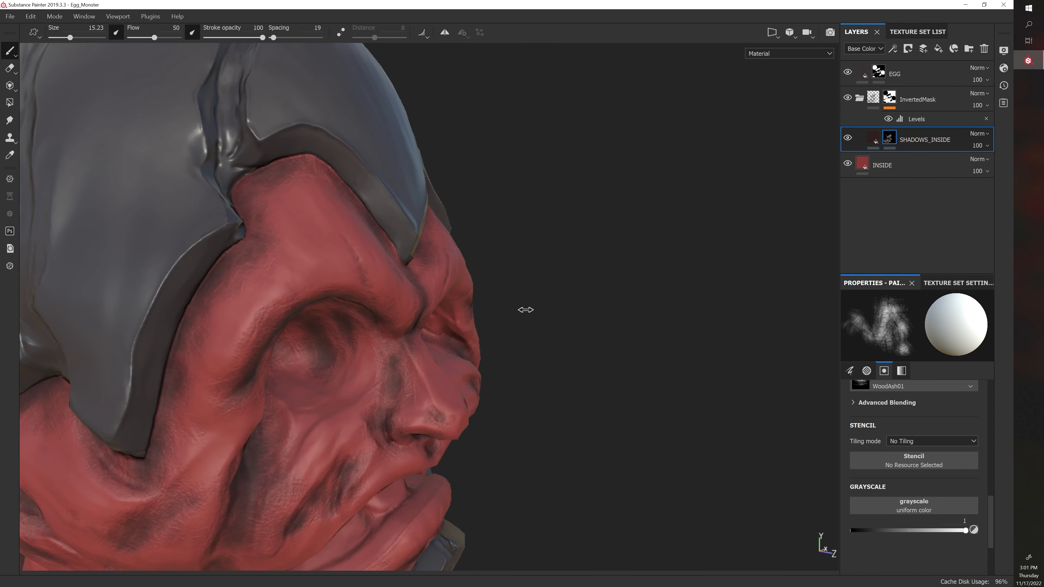
key(bracketleft)
key(bracketleft)
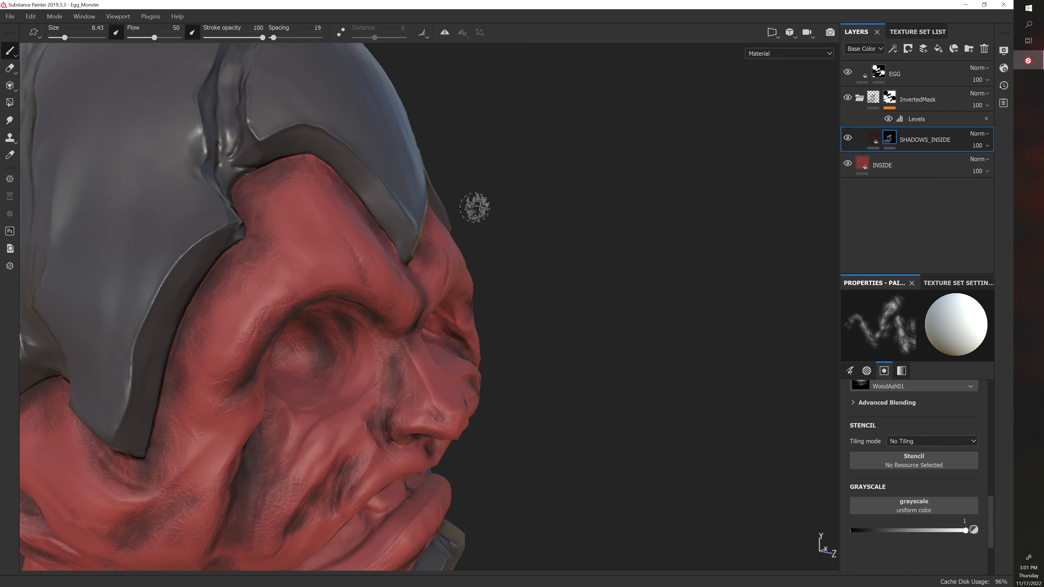
mouse_move(492, 210)
alt+mouse_down()
mouse_move(613, 199)
mouse_move(570, 255)
mouse_move(543, 209)
mouse_move(532, 212)
alt+mouse_up()
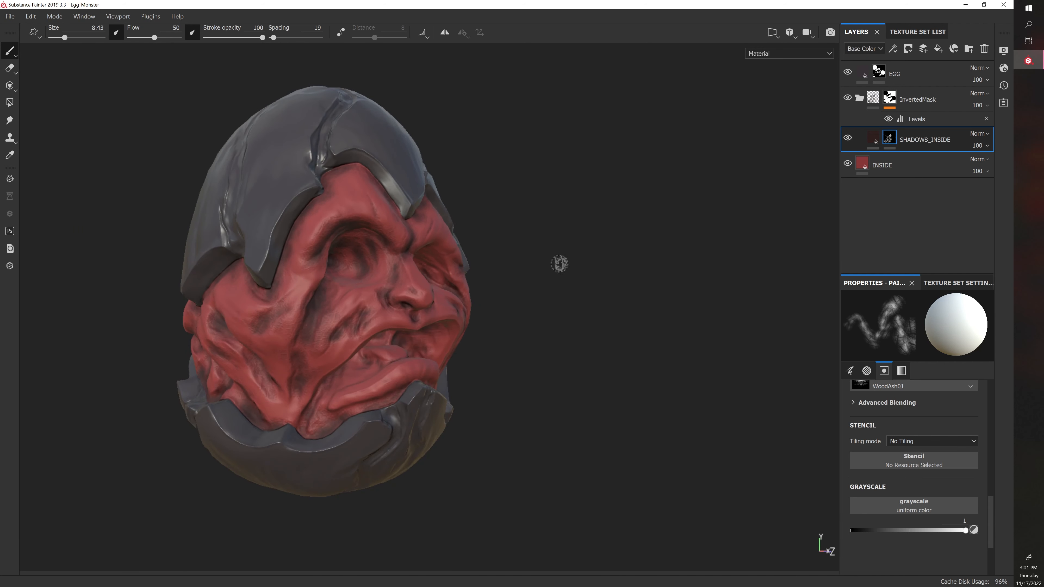
Reduce the brush size to 5.31 and paint fine shadows around the eye socket and cheek from the three-quarter side.
alt+drag(559, 264, 476, 248)
mouse_move(512, 203)
alt+mouse_down()
mouse_move(458, 289)
mouse_move(415, 235)
mouse_move(384, 249)
alt+mouse_up()
scroll(394, 272, up, 2)
key(bracketleft)
key(bracketleft)
key(bracketleft)
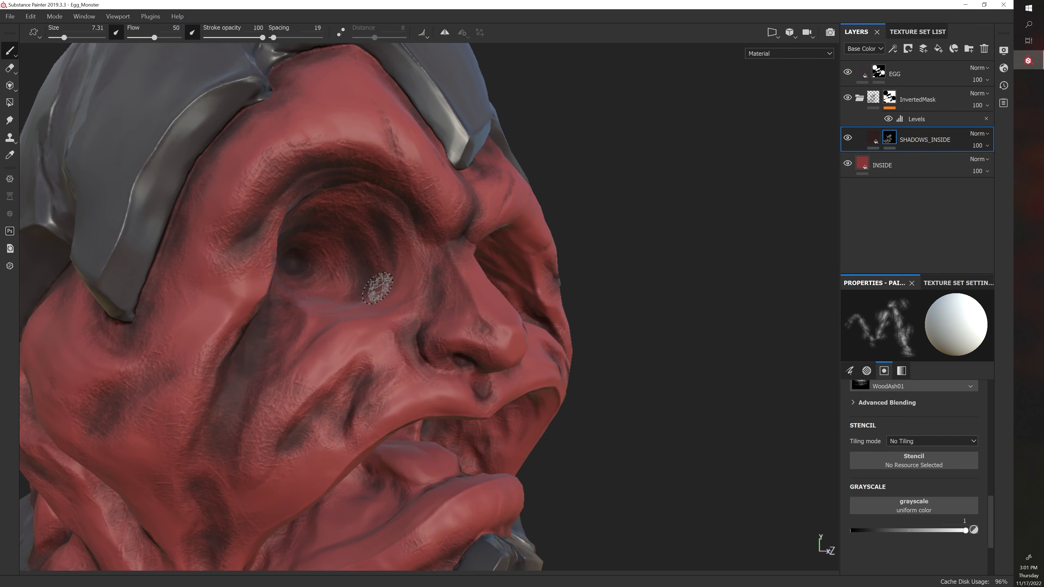
alt+drag(600, 436, 569, 411)
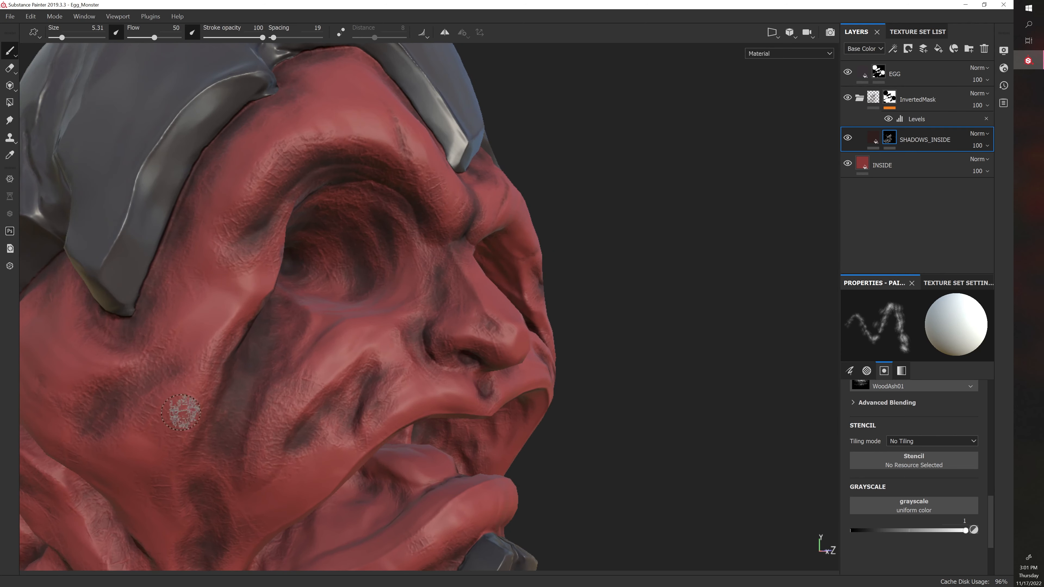
Increase the brush size to 7.31 and paint shadows into the deep creases on the side of the cheek.
key(bracketright)
alt+drag(167, 417, 463, 355)
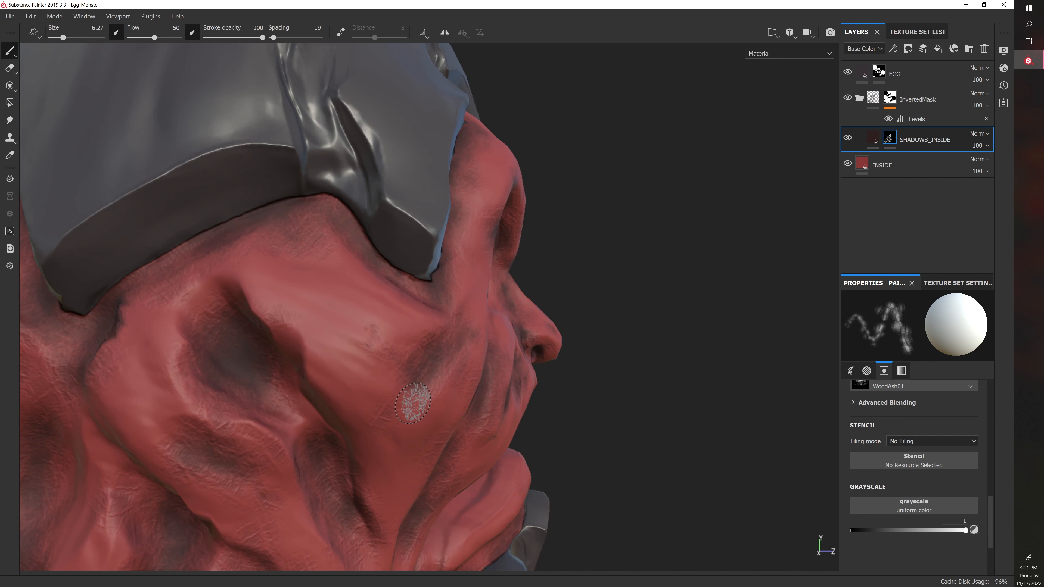
alt+drag(561, 324, 601, 279)
ctrl+right_drag(285, 396, 291, 397)
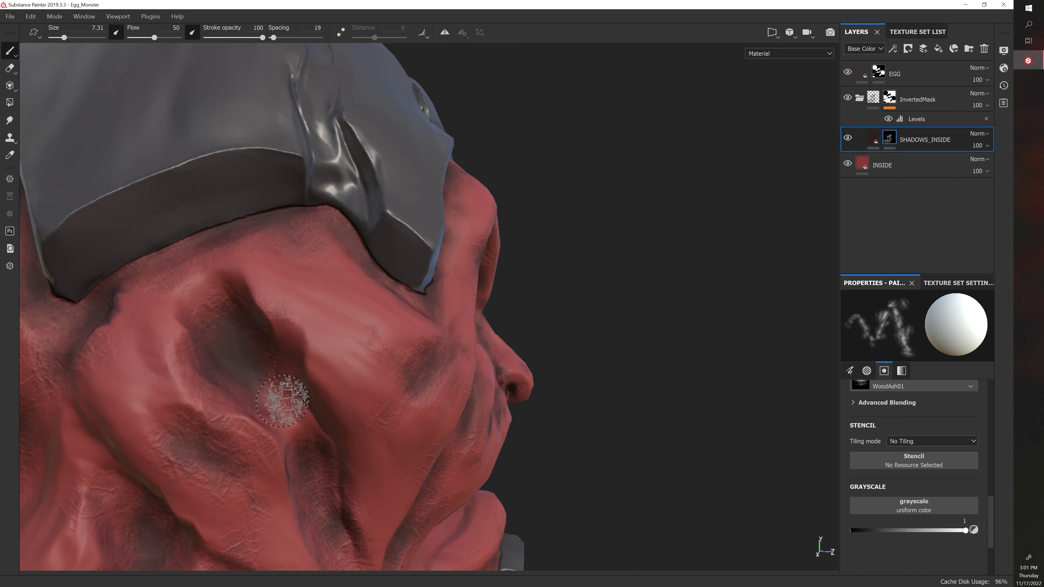
drag(283, 388, 304, 420)
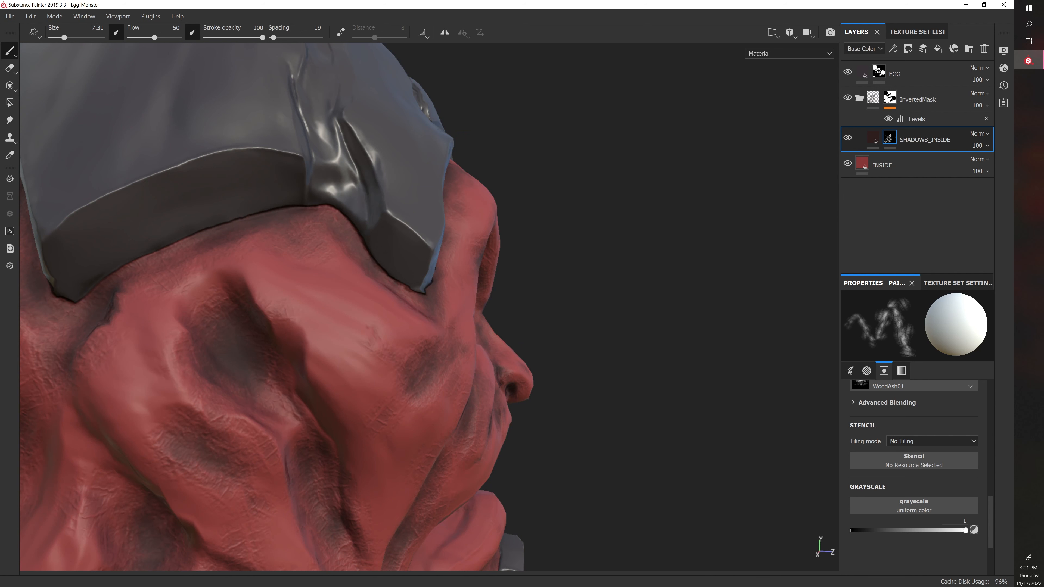
Paint shadows on the flesh along the upper shell's lower edge, enlarging the brush to 8.43.
alt+drag(560, 406, 569, 418)
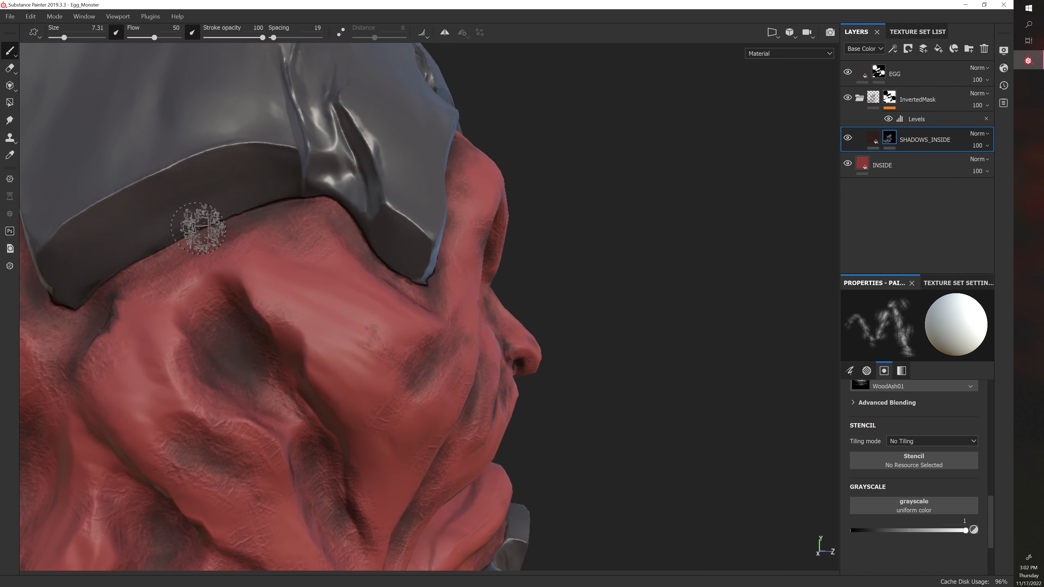
alt+middle_drag(485, 362, 529, 352)
scroll(529, 352, down, 2)
key(])
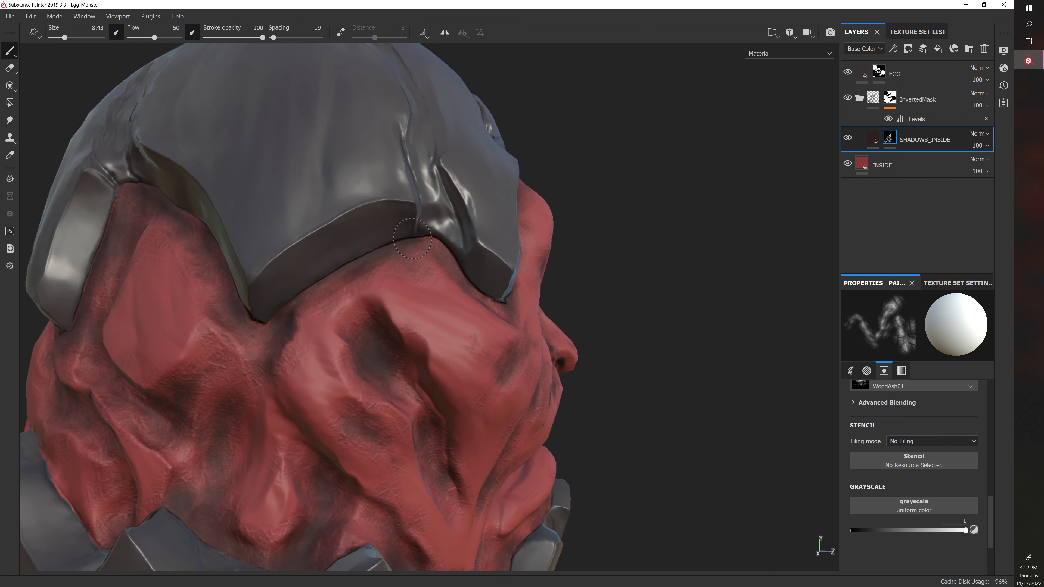
Paint shadows into the flesh folds on the side of the head, down to the lower shell's edge.
alt+drag(444, 255, 558, 257)
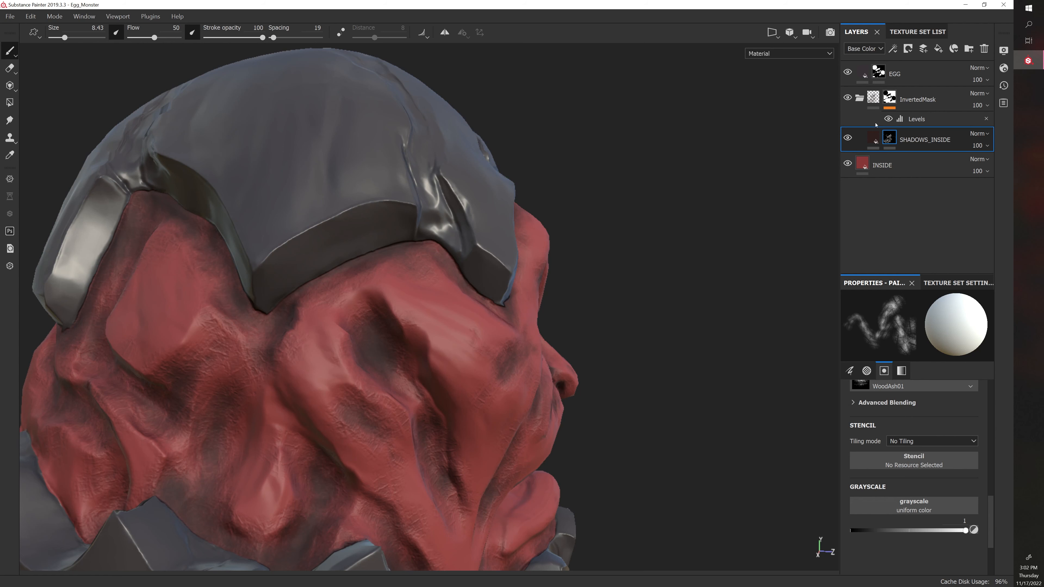
alt+drag(646, 452, 691, 441)
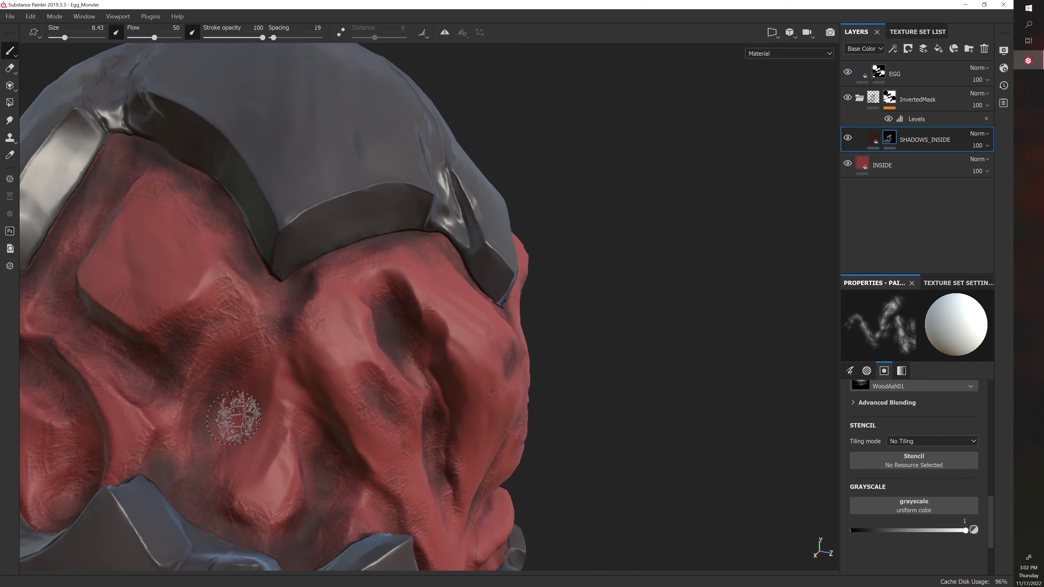
alt+drag(567, 378, 531, 372)
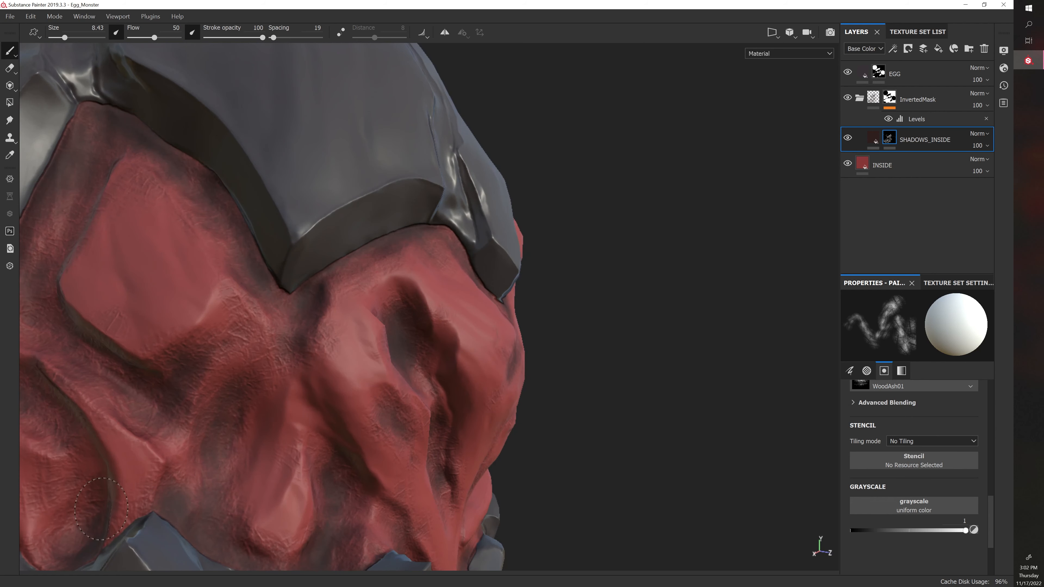
alt+drag(125, 457, 216, 415)
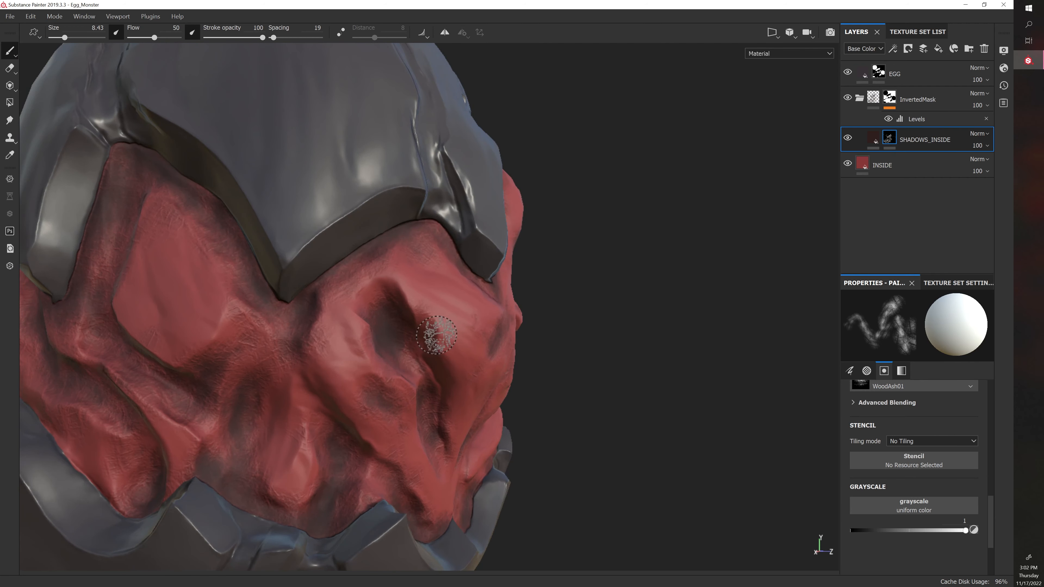
Set the SHADOWS_INSIDE fill's base color to a dark saturated red, R 0.073, G 0.012, B 0.012.
alt+drag(668, 205, 407, 318)
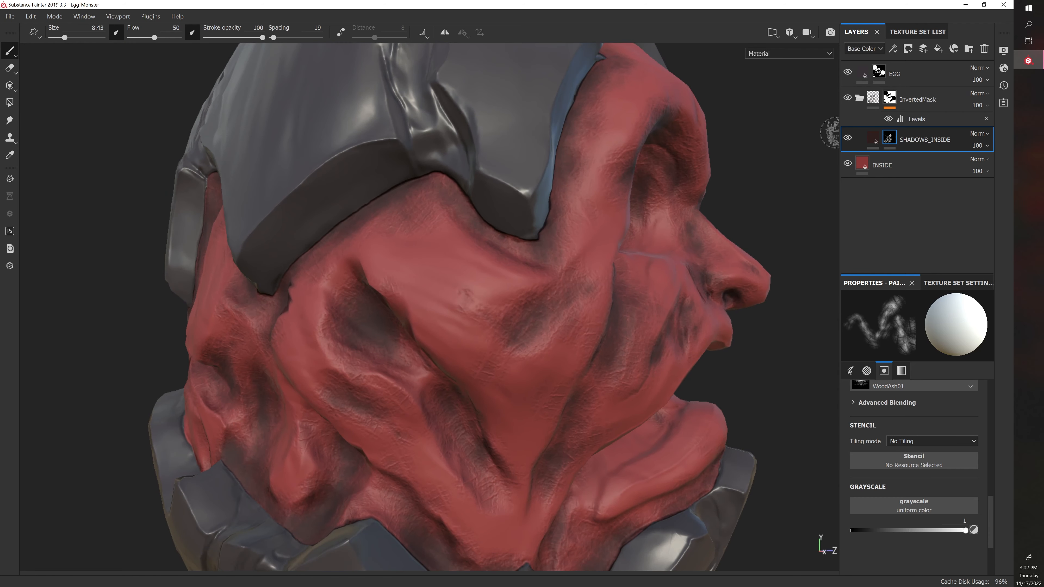
click(873, 141)
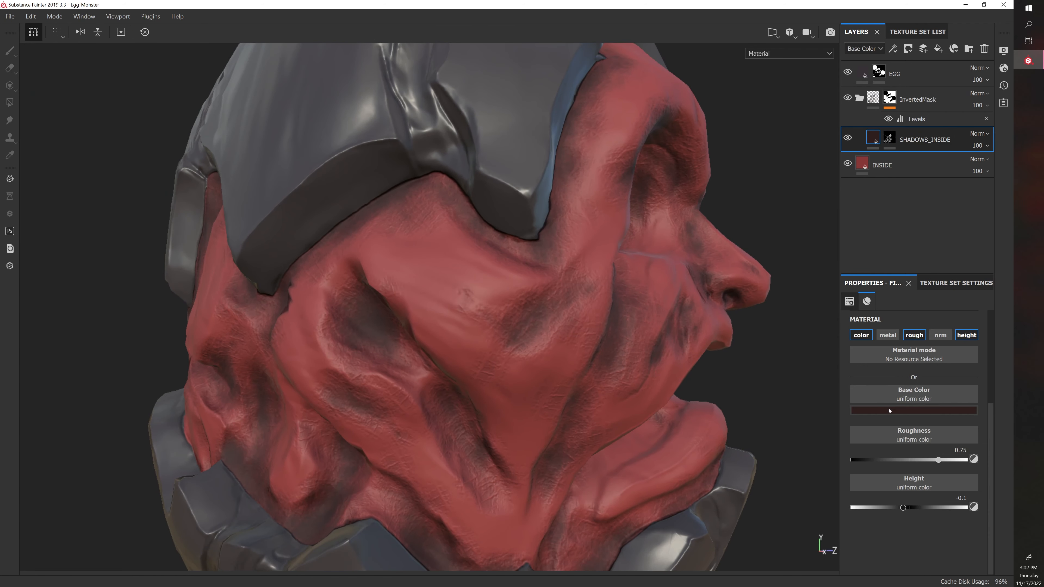
click(913, 409)
click(914, 498)
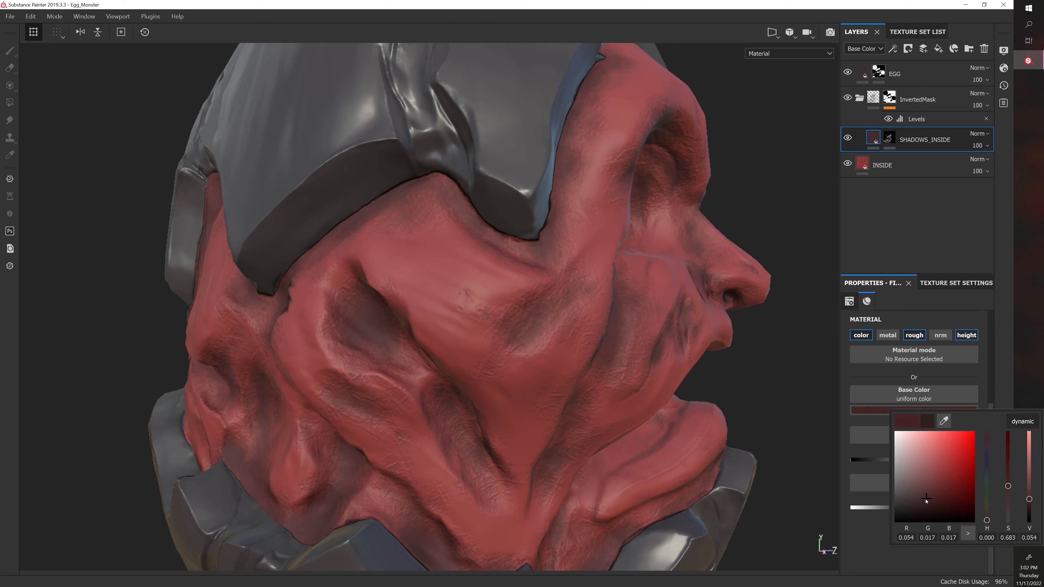
alt+drag(752, 380, 608, 373)
shift+right_drag(607, 373, 553, 373)
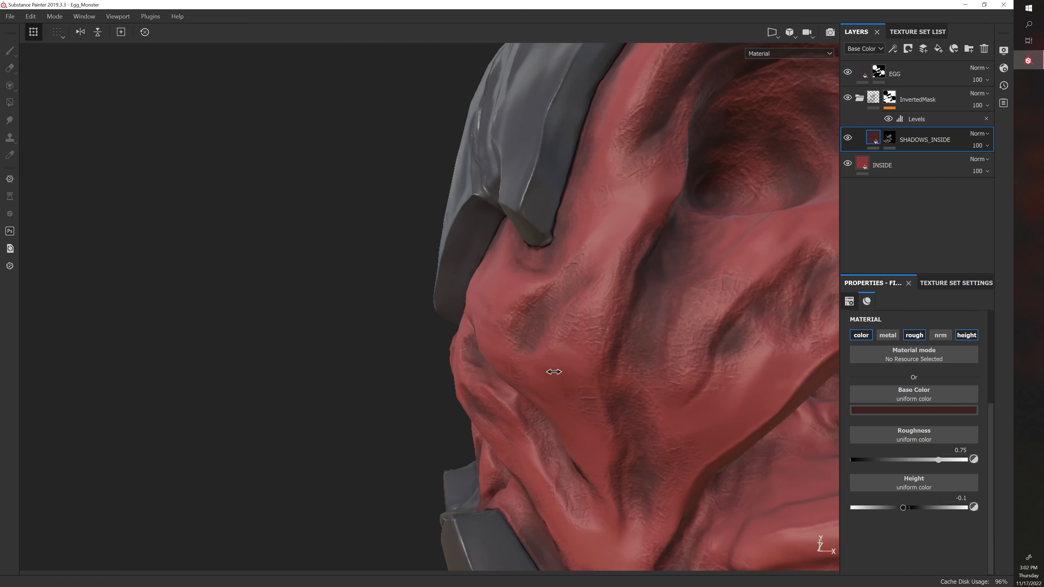
alt+drag(554, 372, 333, 384)
scroll(273, 366, down, 10)
click(914, 410)
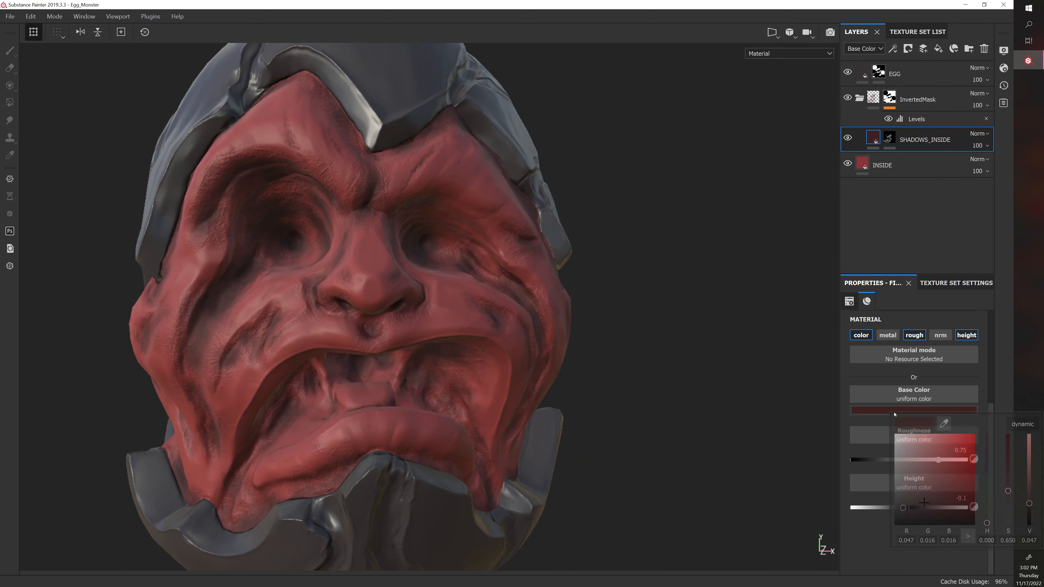
click(930, 489)
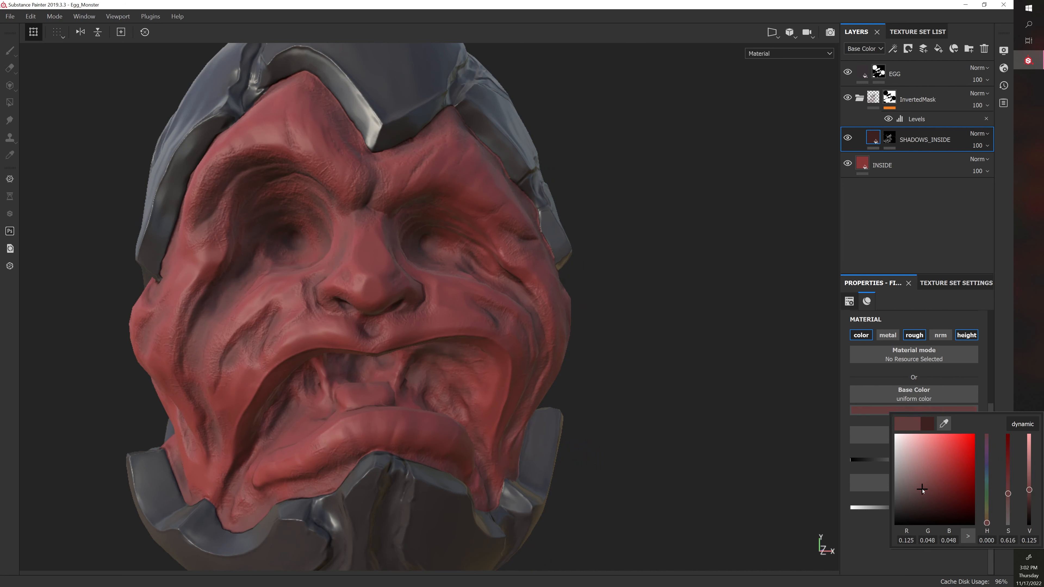
drag(922, 489, 920, 487)
drag(923, 485, 941, 497)
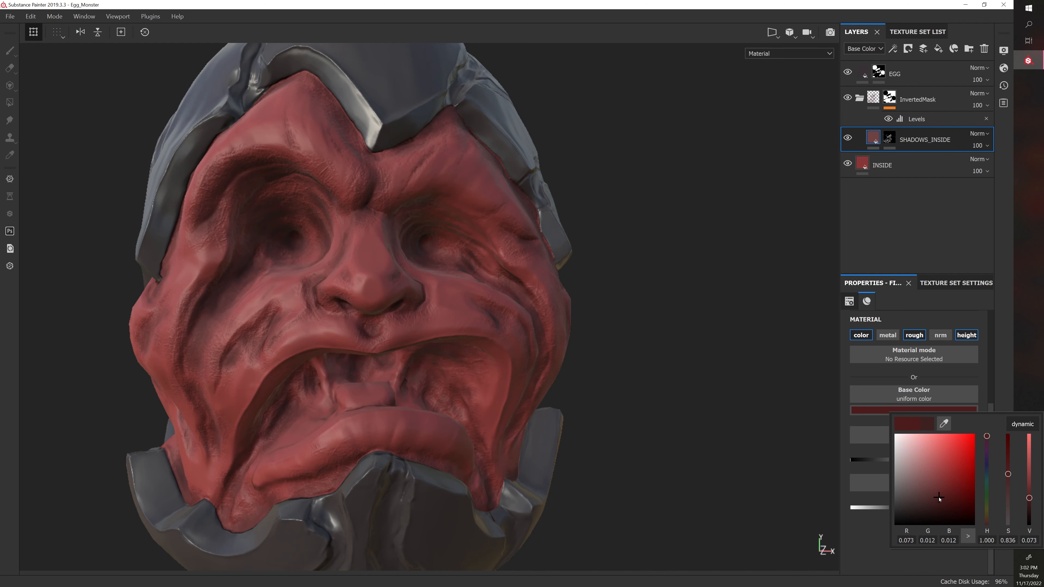
Examine how the dark red shadows read on the creature's face from the front and sides.
alt+drag(571, 362, 720, 375)
shift+right_drag(720, 375, 647, 366)
scroll(645, 365, down, 4)
alt+drag(641, 365, 484, 349)
shift+right_drag(484, 349, 522, 354)
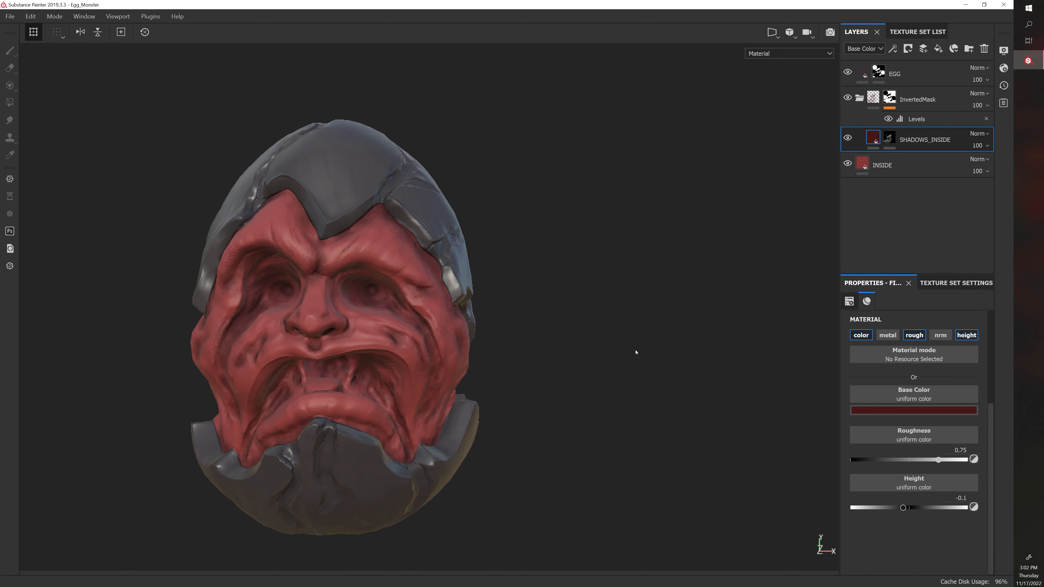
scroll(635, 352, up, 1)
alt+drag(610, 352, 696, 348)
alt+middle_drag(603, 340, 599, 353)
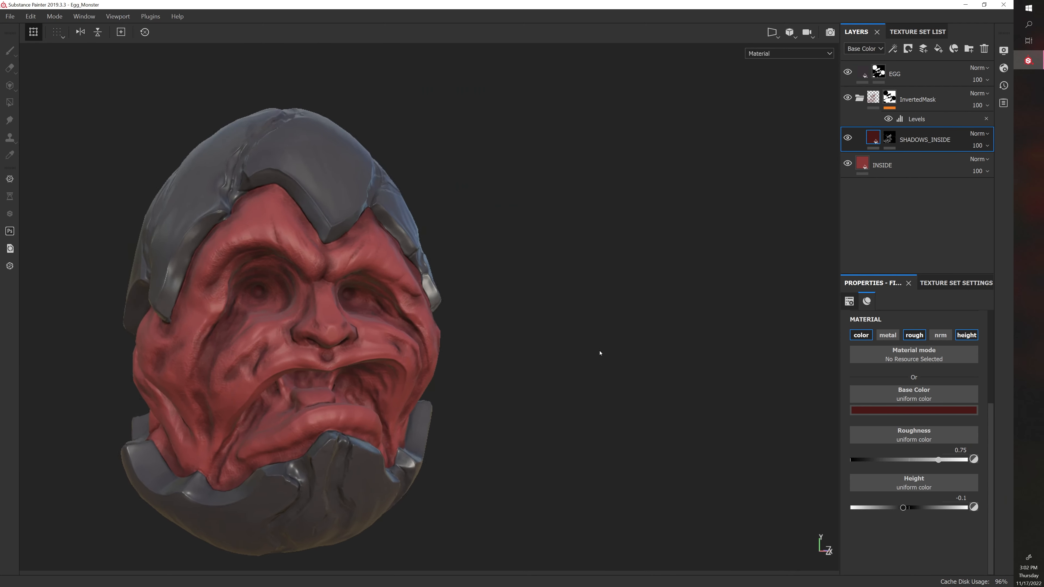
scroll(600, 353, up, 2)
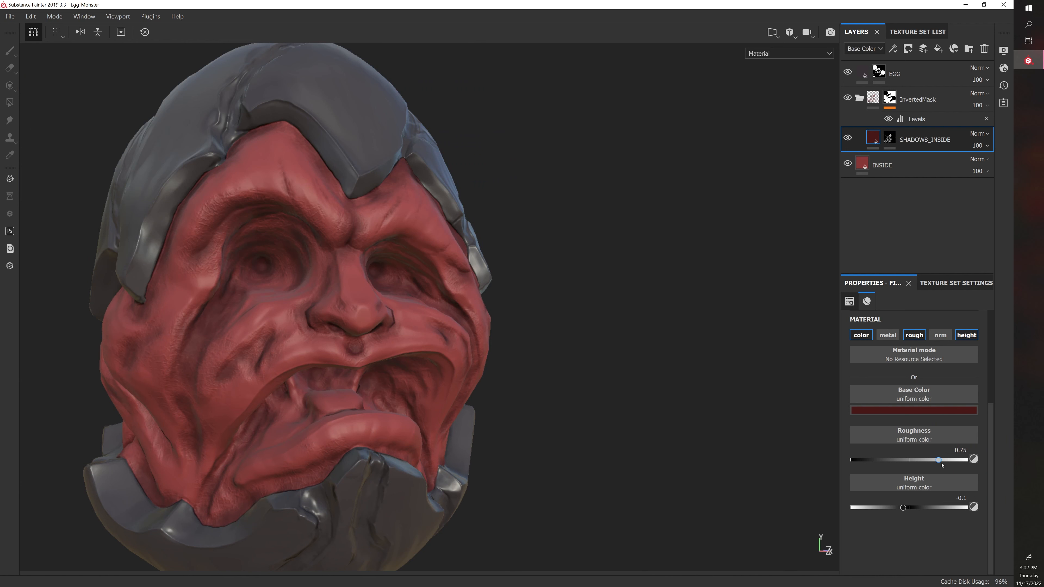
Try heights of 0.3581 and -1 on the SHADOWS_INSIDE fill, undoing each change.
drag(906, 509, 930, 509)
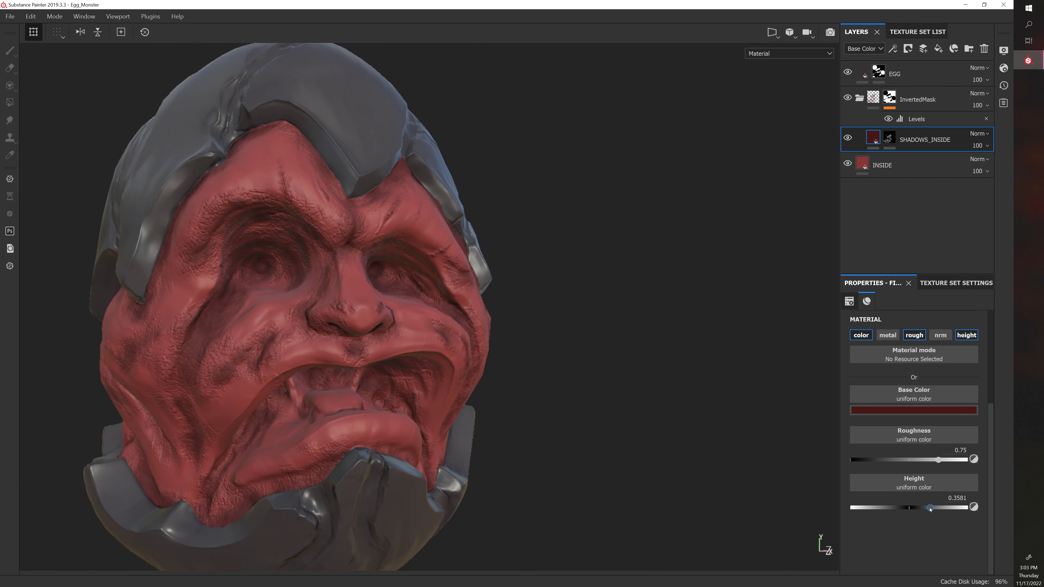
mouse_move(566, 366)
alt+mouse_down()
mouse_move(651, 369)
mouse_move(567, 373)
alt+mouse_up()
key(ctrl+z)
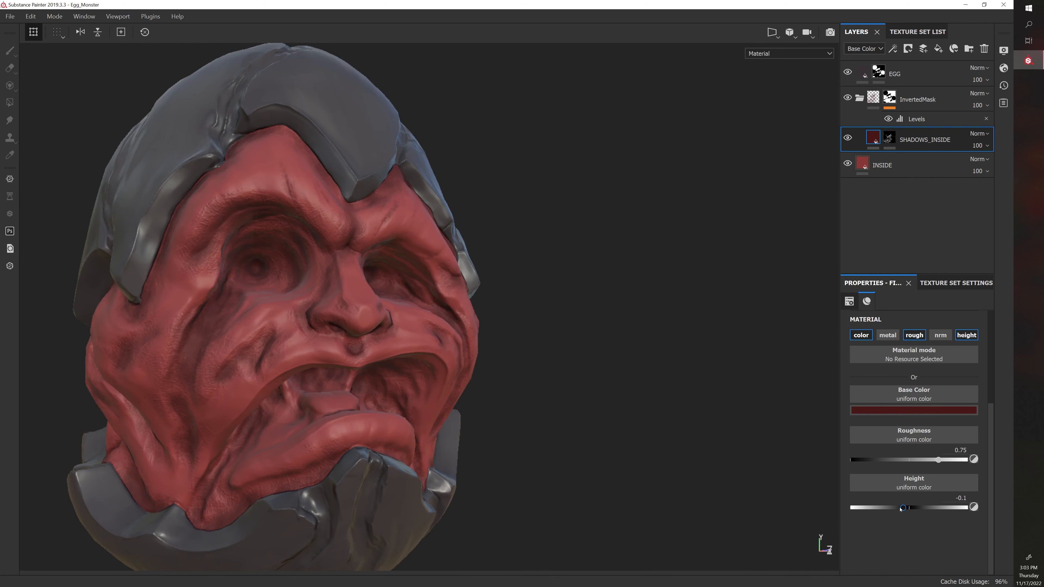
drag(894, 510, 872, 510)
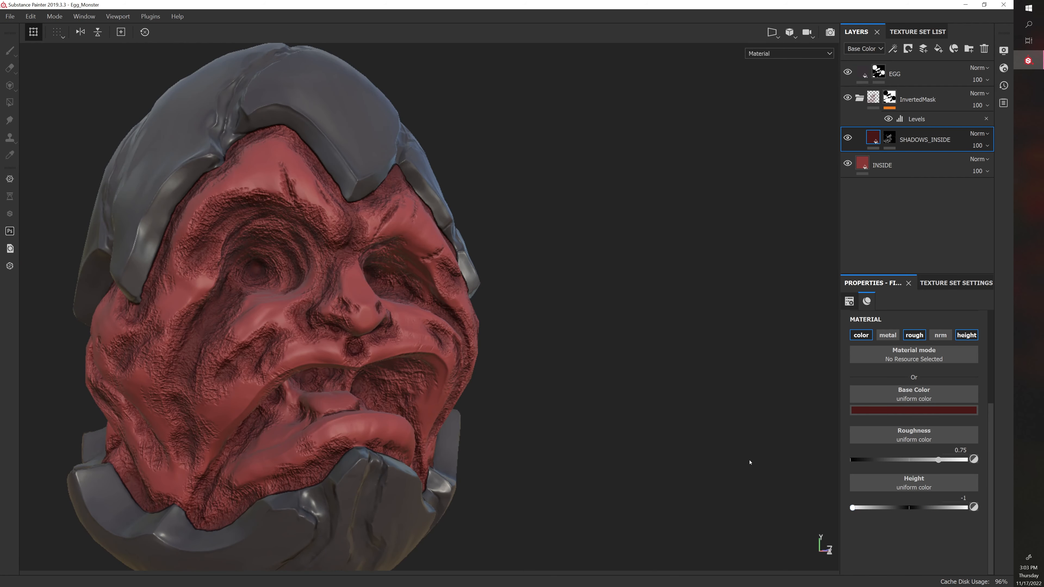
alt+drag(749, 462, 688, 424)
key(ctrl+z)
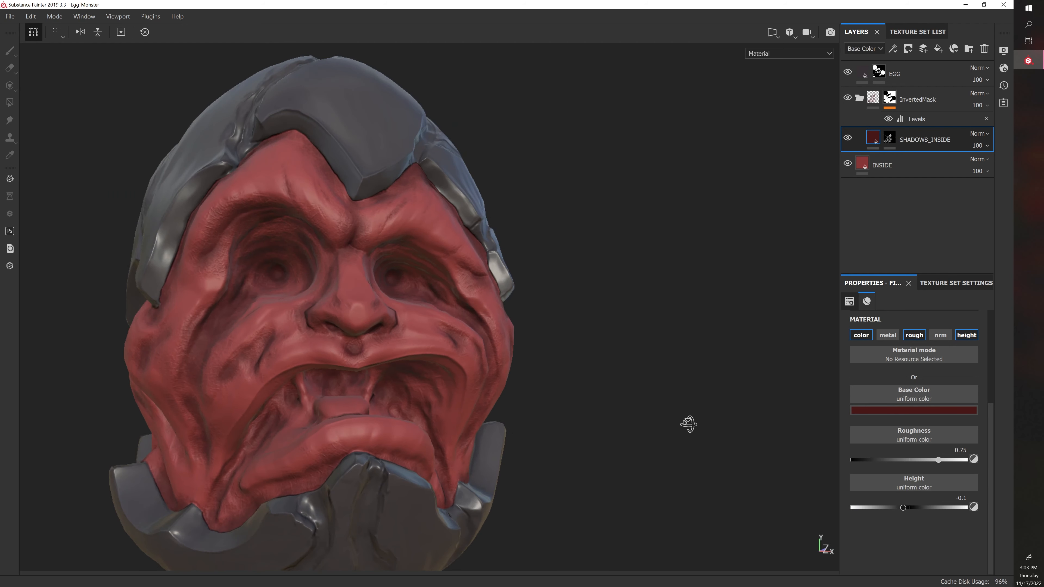
Paint more shadow inside the eye socket on the SHADOWS_INSIDE mask with the brush enlarged to size 13.71.
scroll(687, 380, up, 2)
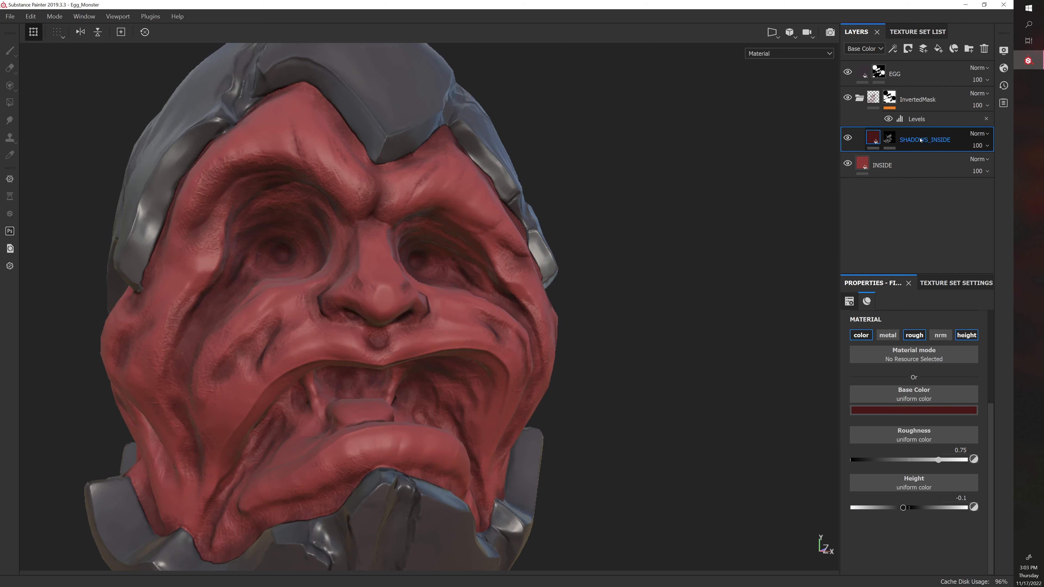
click(889, 138)
scroll(287, 296, up, 1)
key(bracketright)
key(bracketright)
key(bracketright)
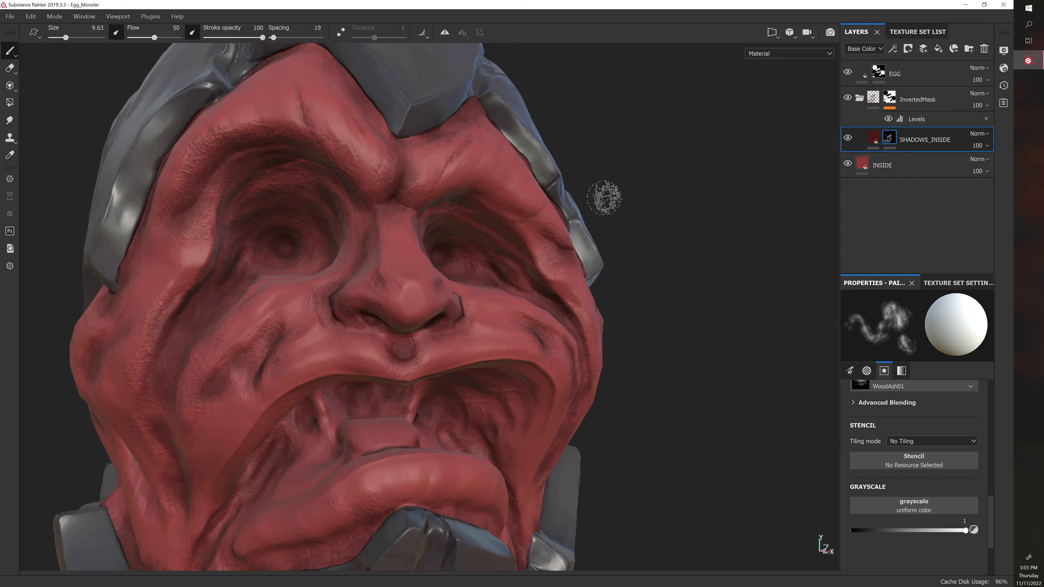
drag(289, 242, 276, 257)
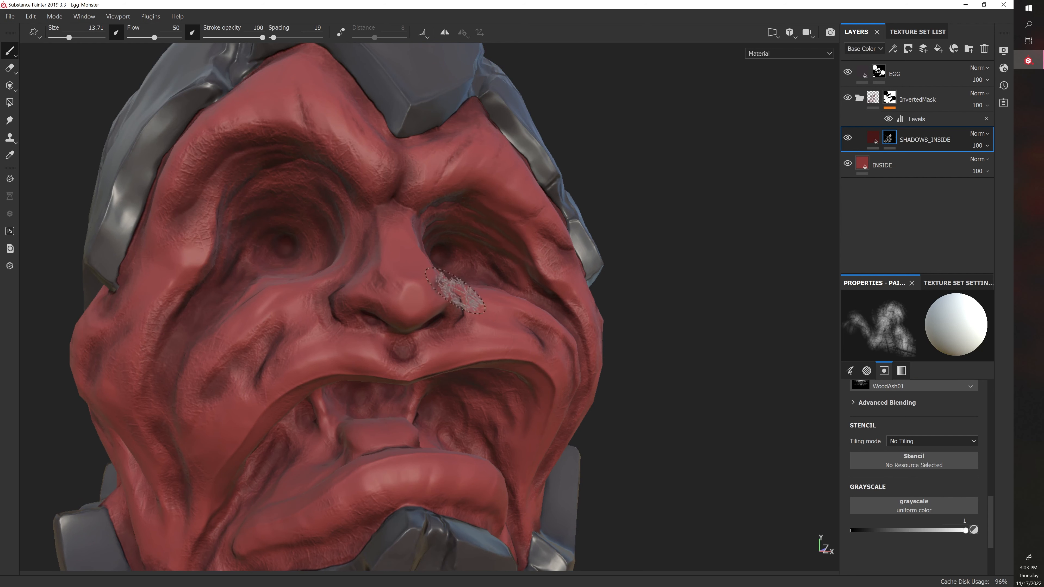
Paint shadows into the mouth cavity around the tongue and inner cheeks on the SHADOWS_INSIDE mask.
alt+drag(639, 391, 621, 350)
alt+drag(682, 380, 686, 350)
mouse_move(366, 399)
mouse_down()
mouse_move(366, 411)
mouse_move(386, 406)
mouse_move(399, 372)
mouse_move(337, 429)
mouse_move(386, 425)
mouse_up()
alt+drag(662, 432, 674, 448)
drag(357, 436, 285, 439)
alt+drag(604, 405, 594, 399)
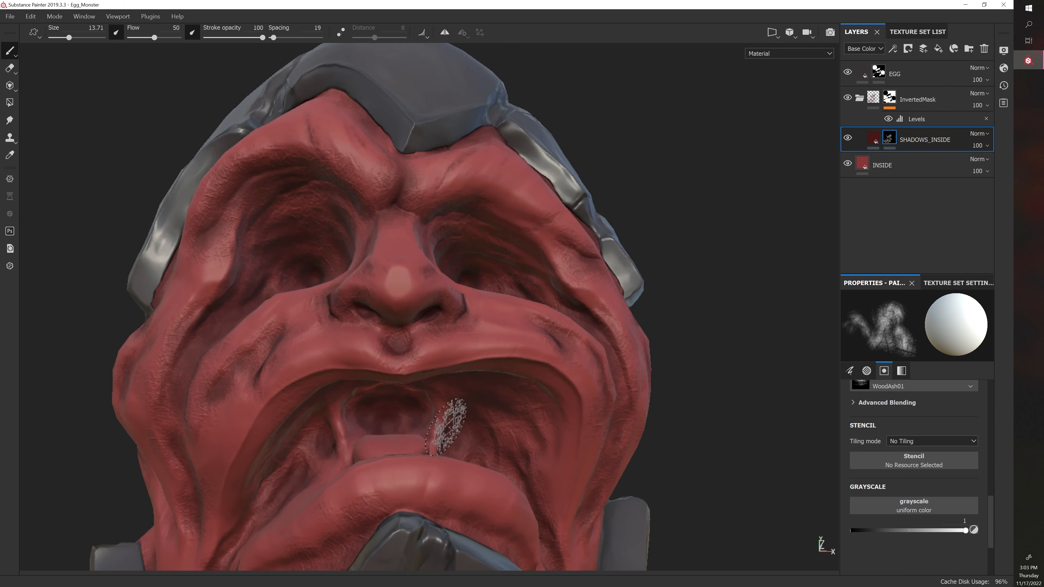
drag(445, 427, 454, 429)
alt+drag(677, 436, 670, 417)
drag(290, 492, 293, 485)
alt+drag(647, 428, 652, 401)
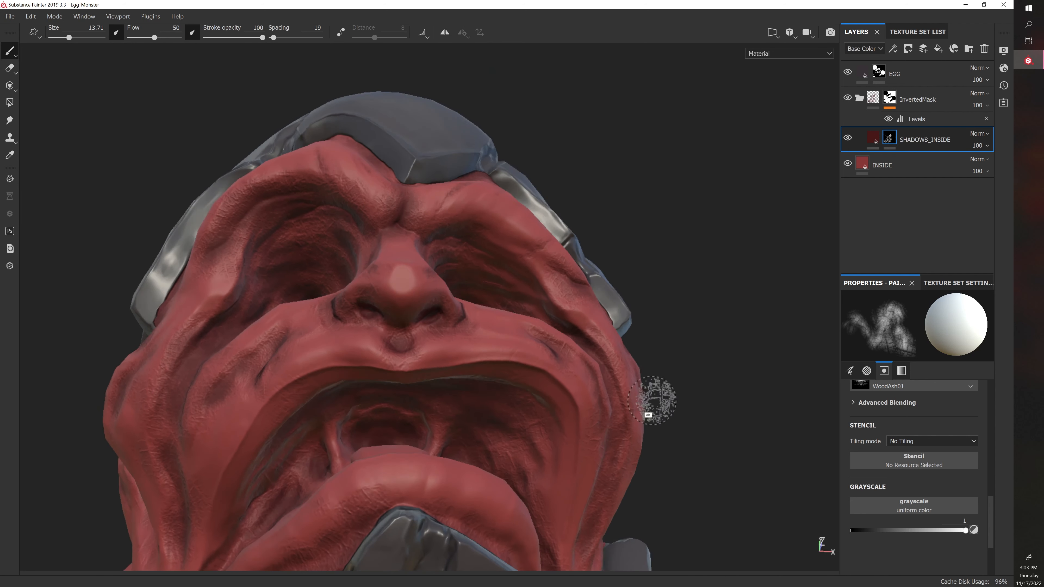
Set the mask brush's grayscale value to 0 for removing shadow on the back of the head.
scroll(287, 456, down, 5)
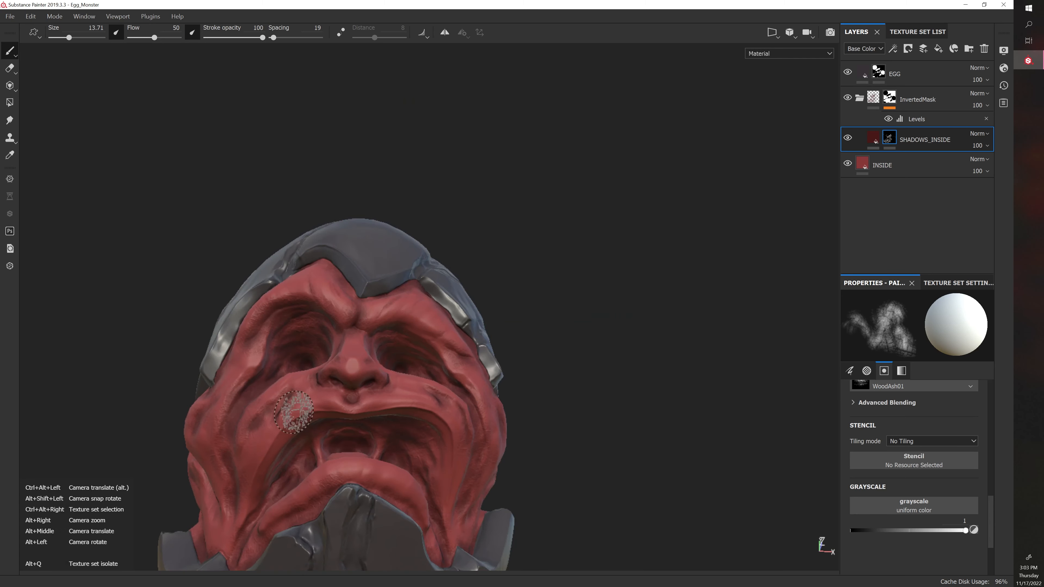
mouse_move(296, 410)
alt+mouse_down()
mouse_move(326, 450)
mouse_move(496, 438)
mouse_move(197, 386)
mouse_move(306, 439)
mouse_move(542, 431)
alt+mouse_up()
scroll(331, 457, up, 2)
shift+right_drag(478, 448, 451, 454)
mouse_move(391, 450)
alt+mouse_down()
mouse_move(436, 434)
mouse_move(521, 443)
mouse_move(512, 442)
alt+mouse_up()
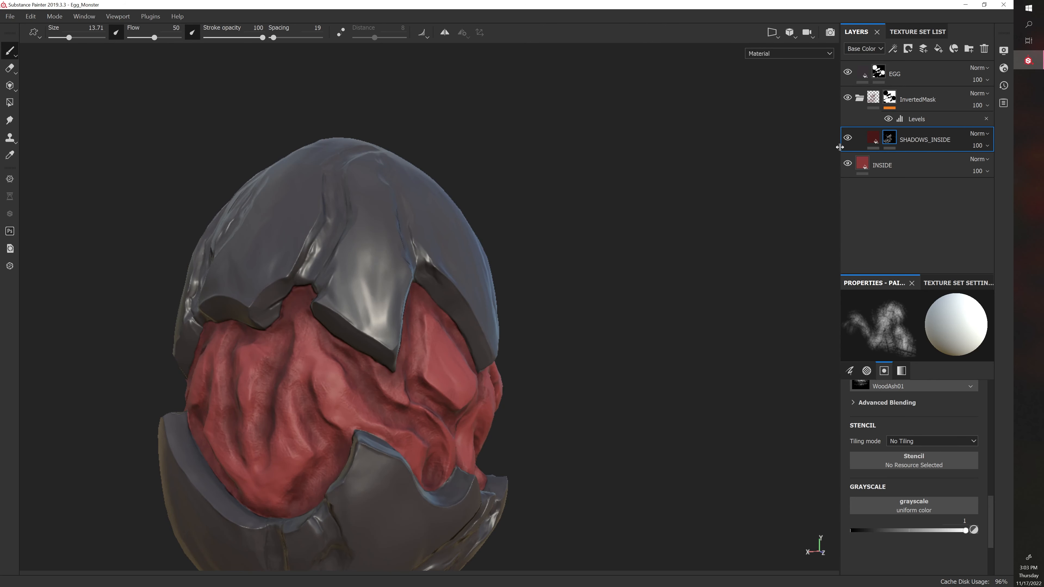
click(901, 370)
drag(949, 433, 851, 433)
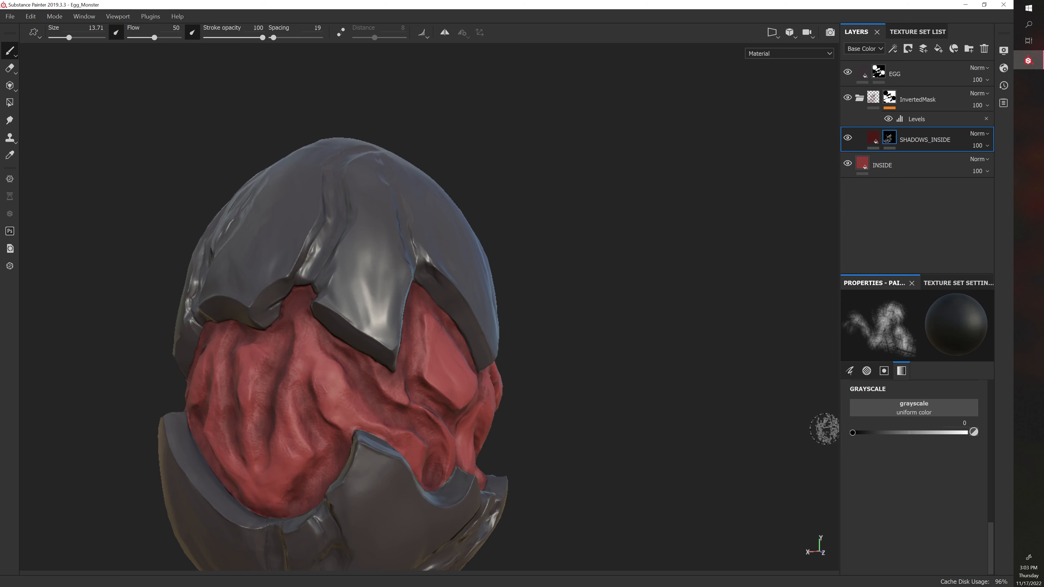
Erase shadow from the raised vertical folds on the back of the head with a brush of size 10.91.
scroll(710, 427, up, 5)
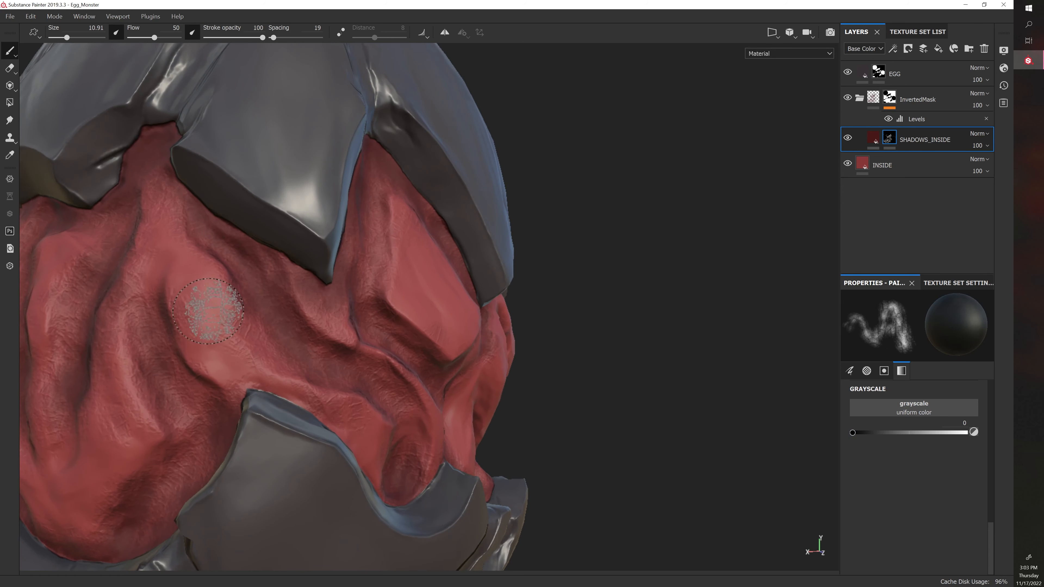
ctrl+right_drag(214, 310, 184, 313)
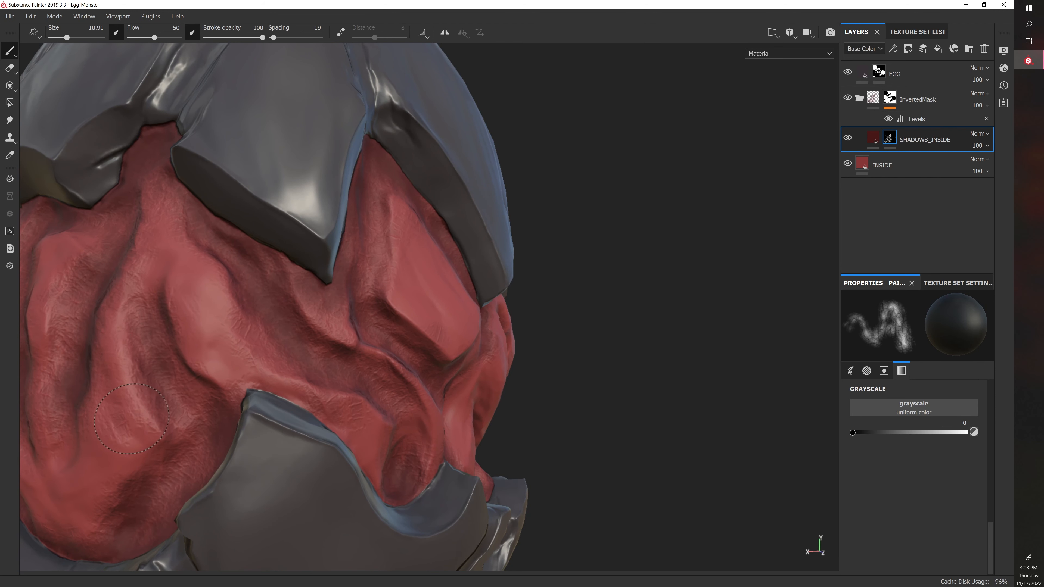
drag(131, 418, 140, 418)
alt+middle_drag(146, 412, 225, 408)
alt+drag(226, 408, 270, 416)
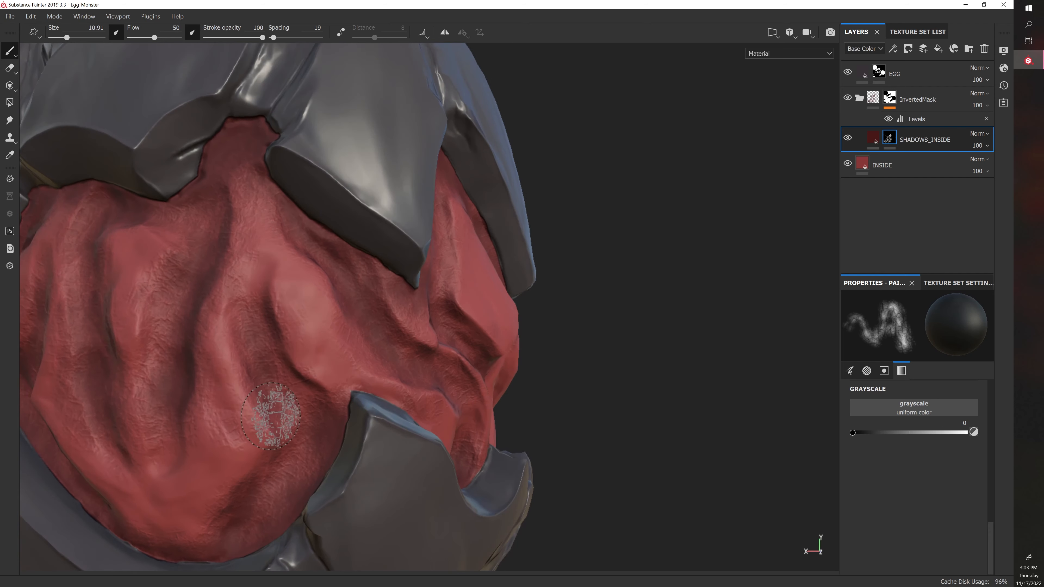
mouse_move(152, 290)
mouse_down()
mouse_move(130, 309)
mouse_move(138, 401)
mouse_up()
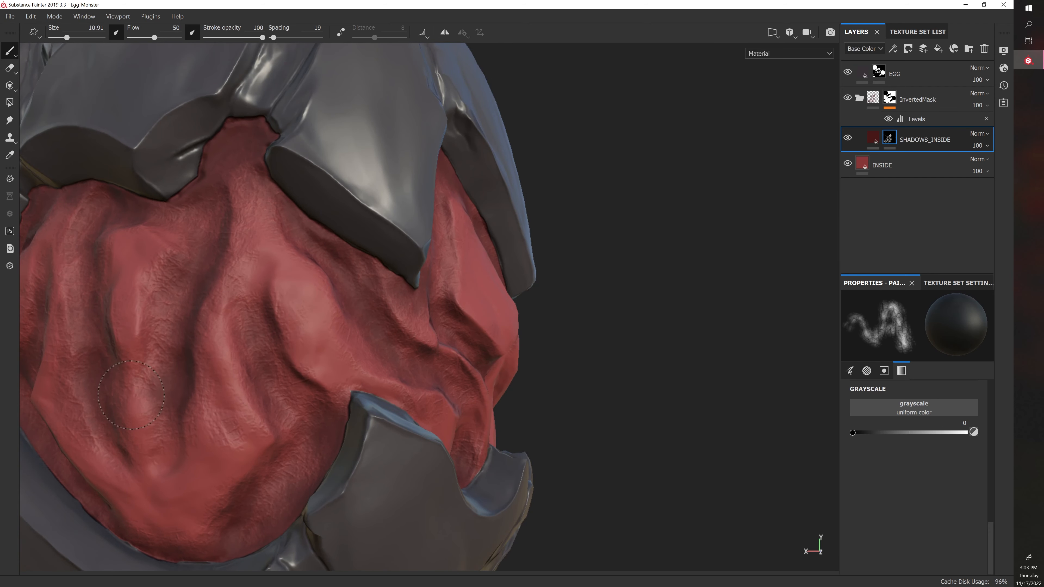
Clean shadow off the raised flesh ridges beneath the pointed shell piece on the side of the head.
mouse_move(517, 341)
alt+mouse_down()
mouse_move(431, 384)
mouse_move(435, 327)
alt+mouse_up()
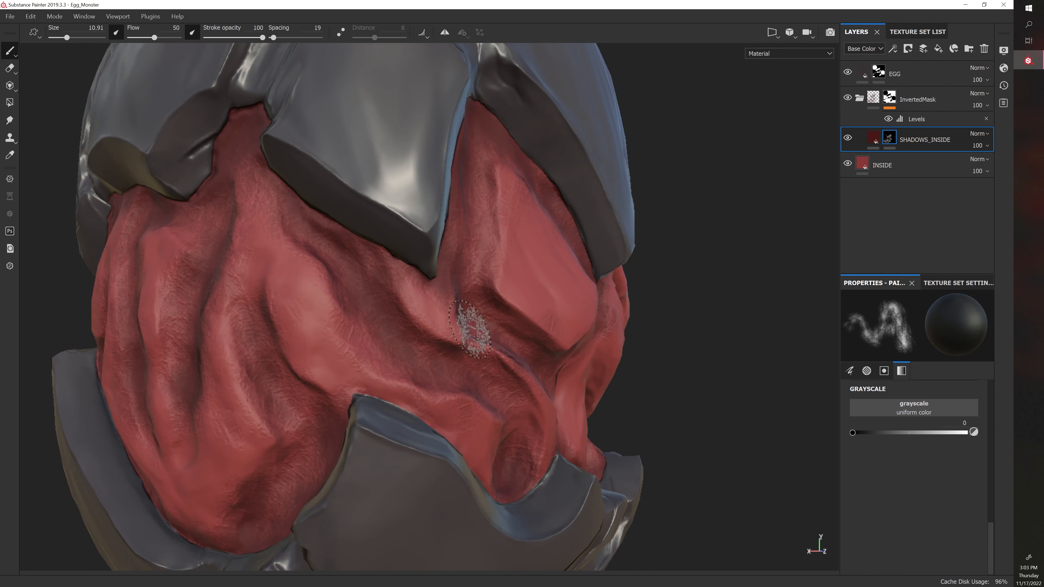
alt+drag(489, 338, 477, 354)
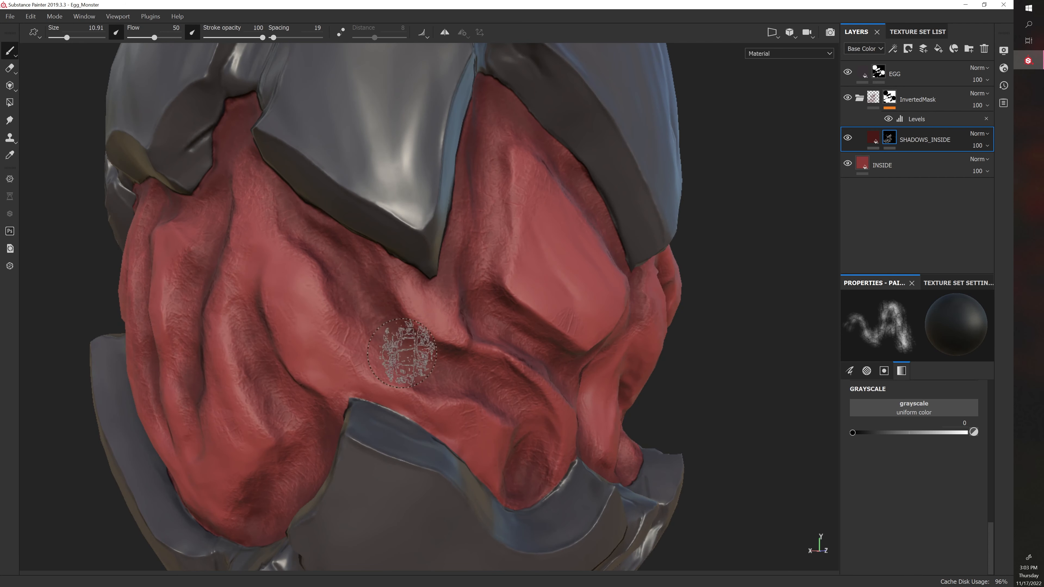
alt+drag(706, 380, 477, 275)
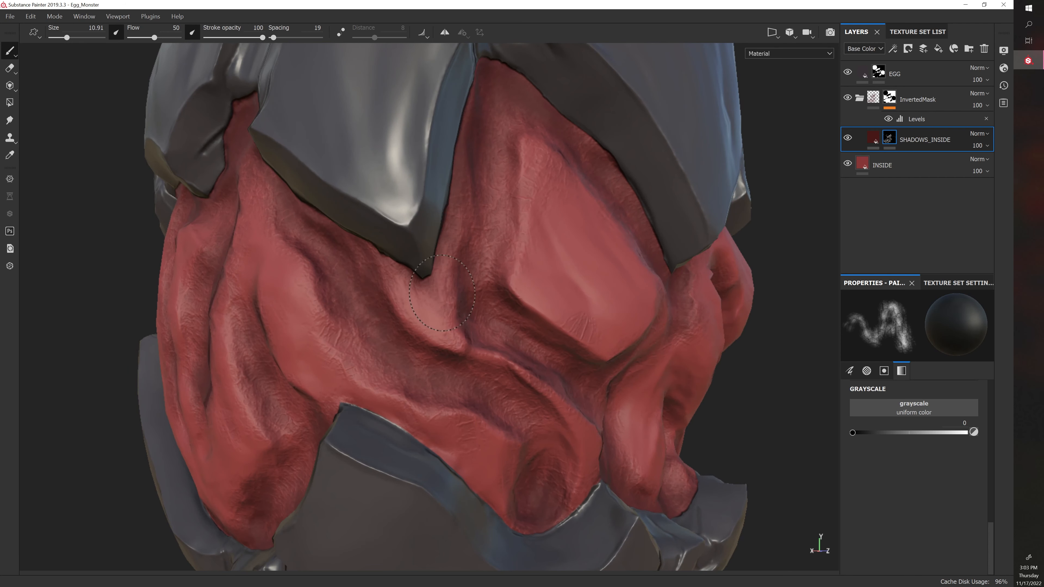
alt+drag(419, 286, 617, 414)
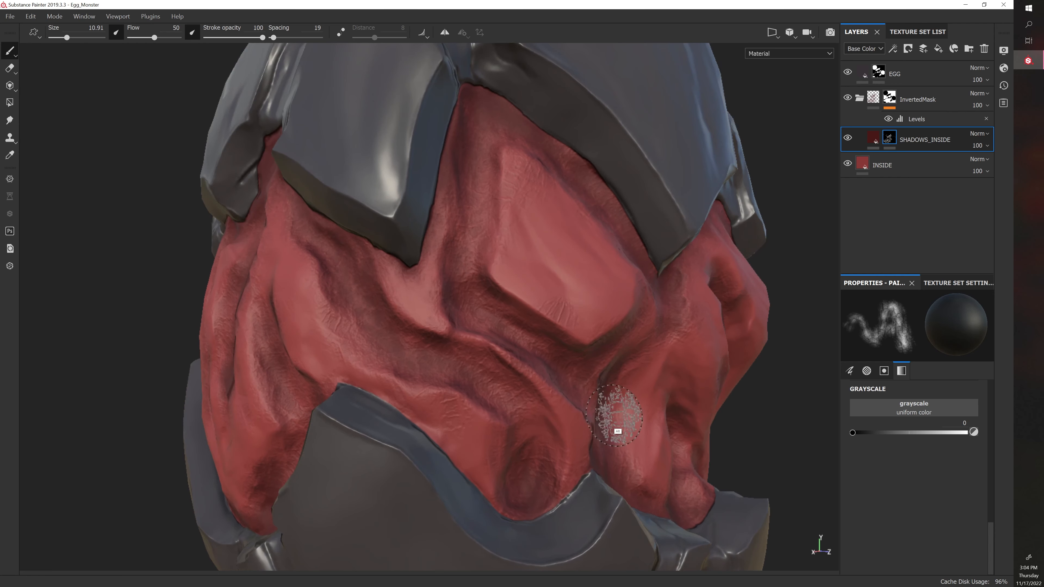
Erase shadow from the smaller folds and lumps near the lower shell edge with the brush reduced to size 6.27.
key(bracketleft)
key(bracketleft)
key(bracketleft)
key(bracketleft)
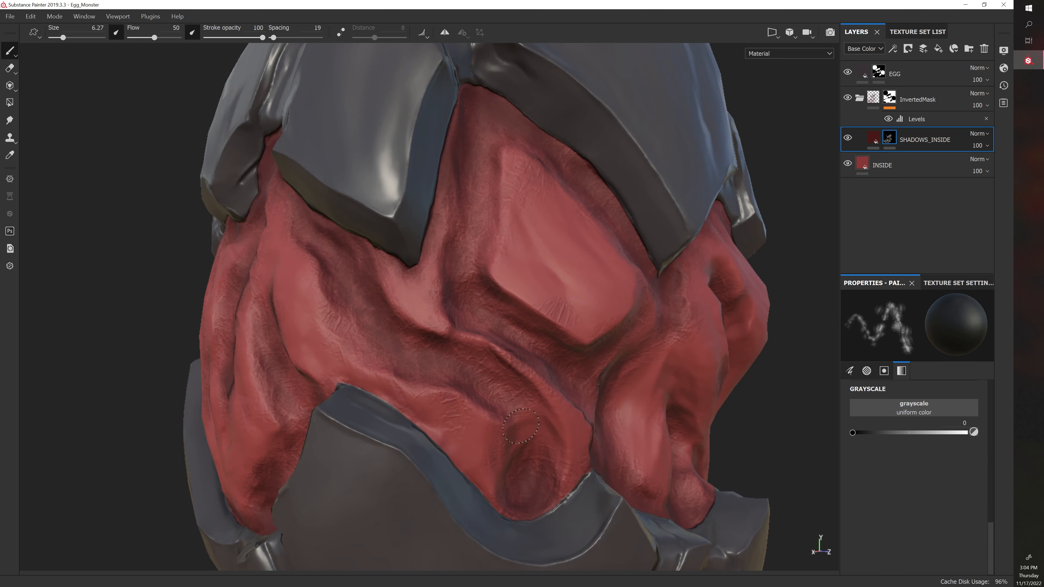
mouse_move(593, 424)
alt+mouse_down()
mouse_move(378, 413)
mouse_move(459, 416)
mouse_move(518, 397)
alt+mouse_up()
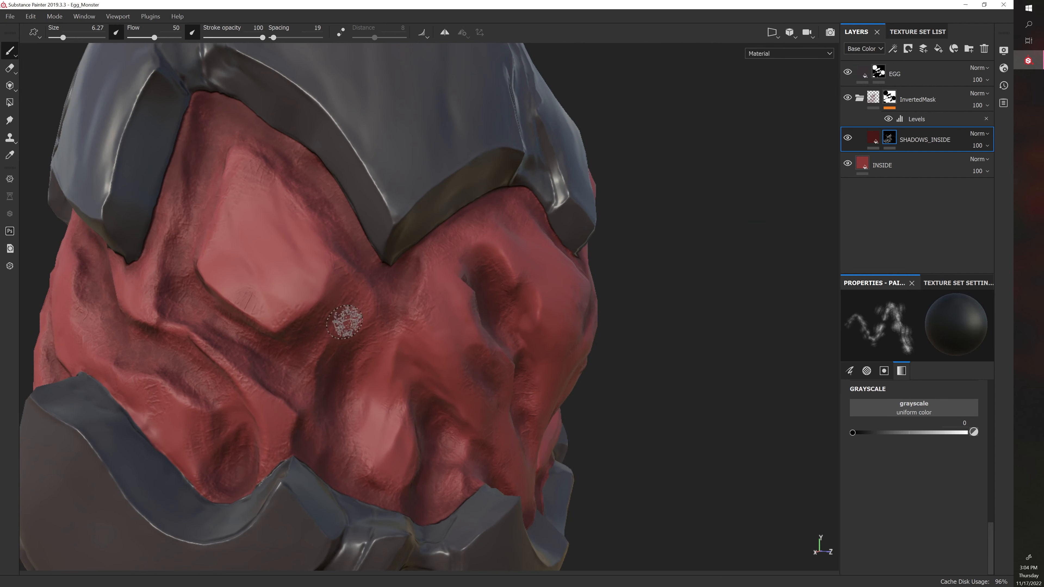
Erase shadow from the fold between the large smooth bulge and the pointed upper shell piece with a brush of size 7.31.
key(bracketright)
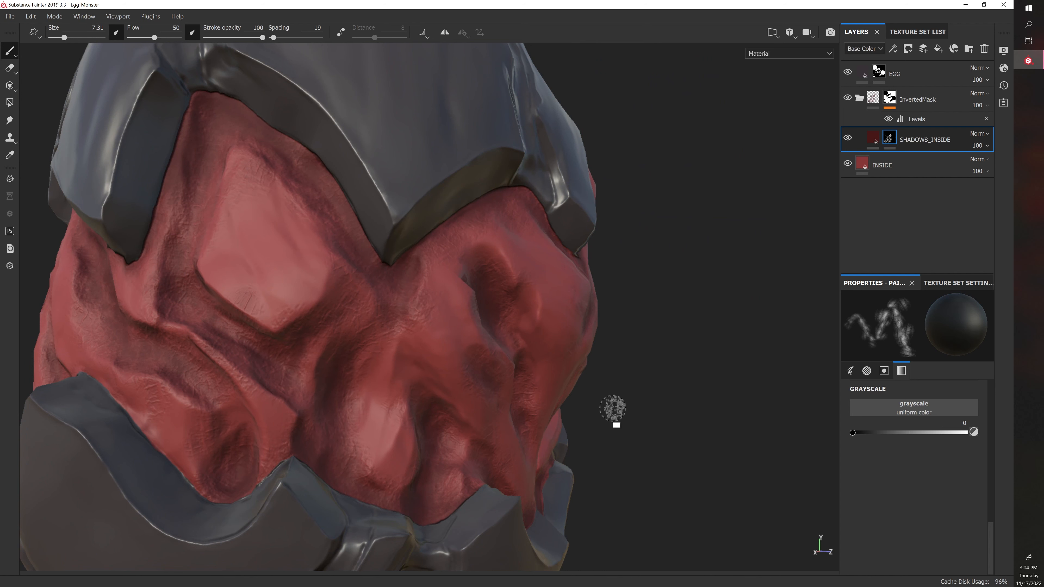
alt+drag(612, 414, 596, 354)
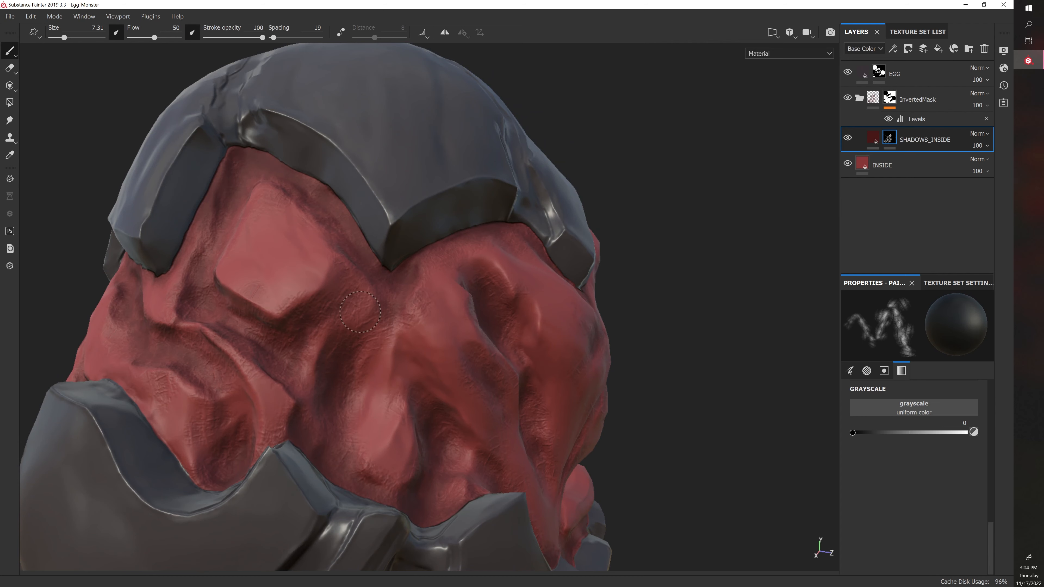
alt+drag(612, 411, 617, 384)
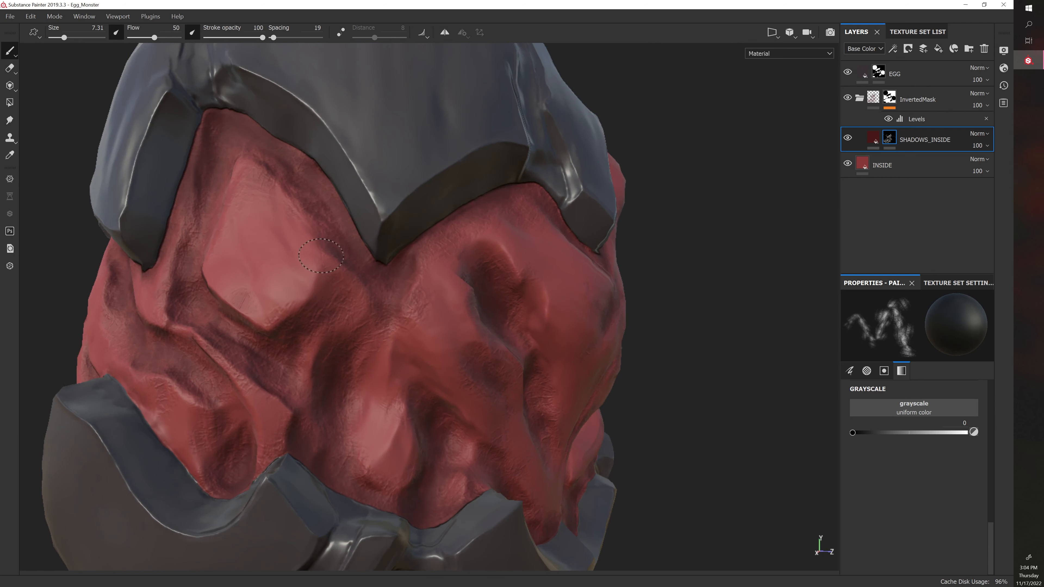
alt+drag(649, 346, 685, 368)
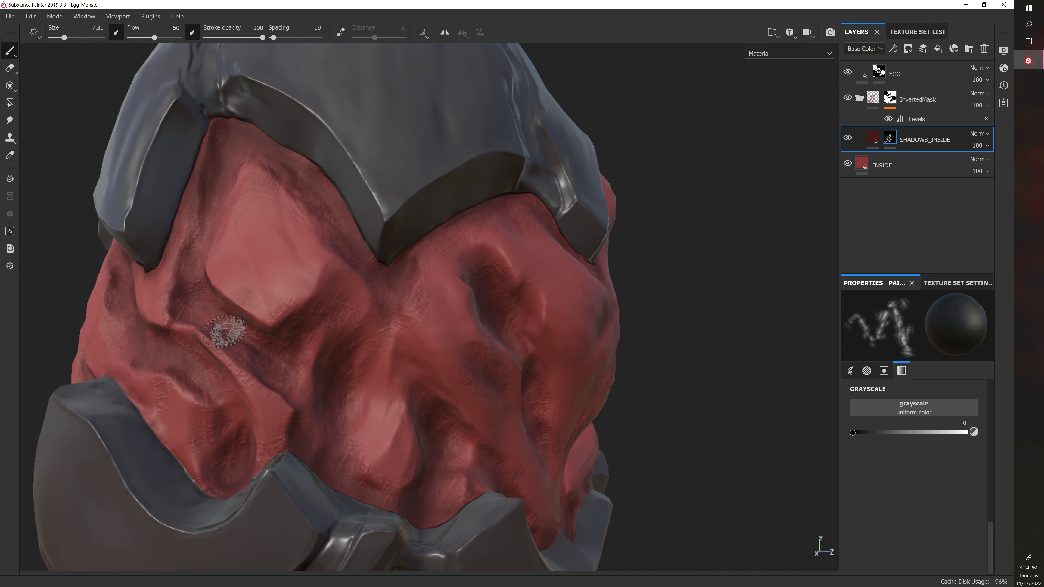
Clean shadow off the diagonal ridge running beneath the large smooth bulge, adjusting the brush between sizes 5.31 and 7.31.
key(bracketleft)
key(bracketleft)
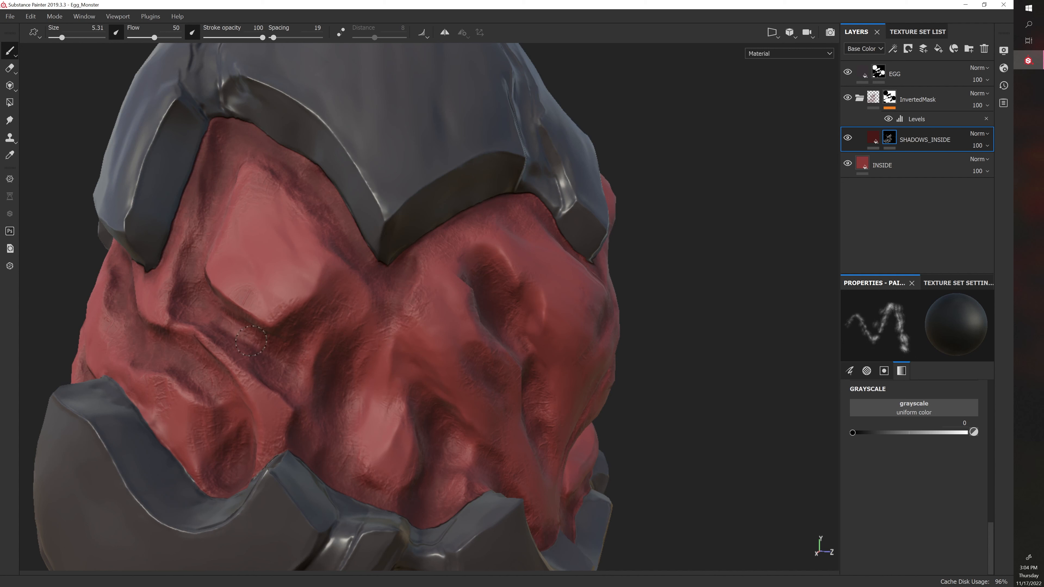
key(bracketright)
key(bracketright)
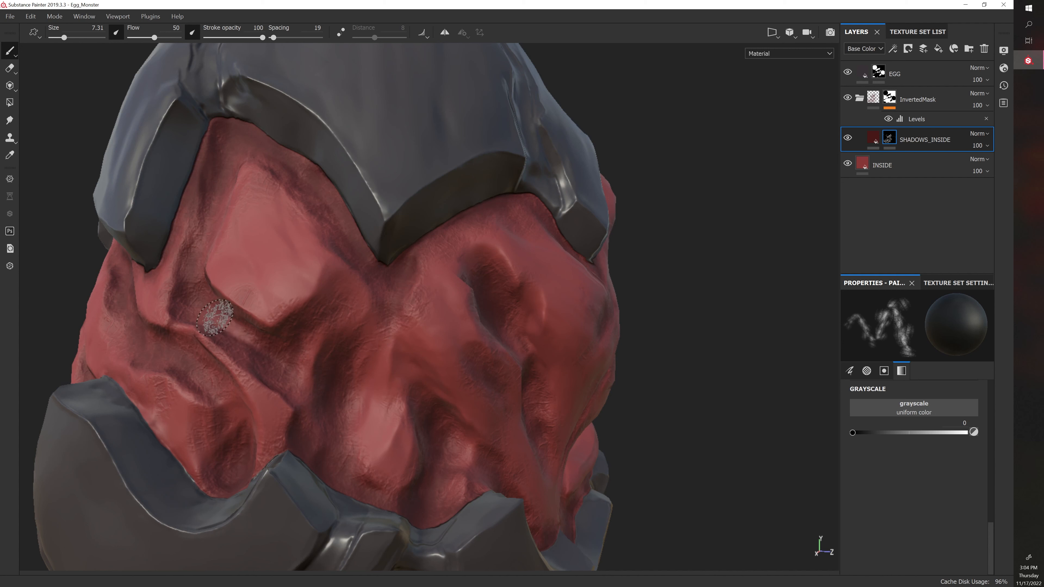
alt+drag(678, 429, 715, 430)
drag(264, 341, 269, 349)
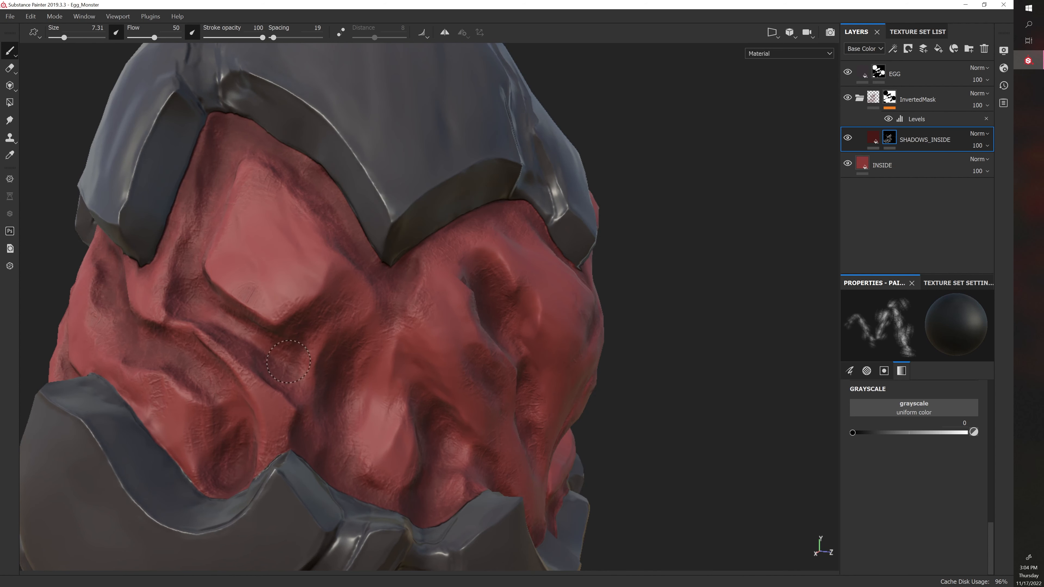
mouse_move(635, 357)
alt+mouse_down()
mouse_move(678, 355)
mouse_move(645, 347)
alt+mouse_up()
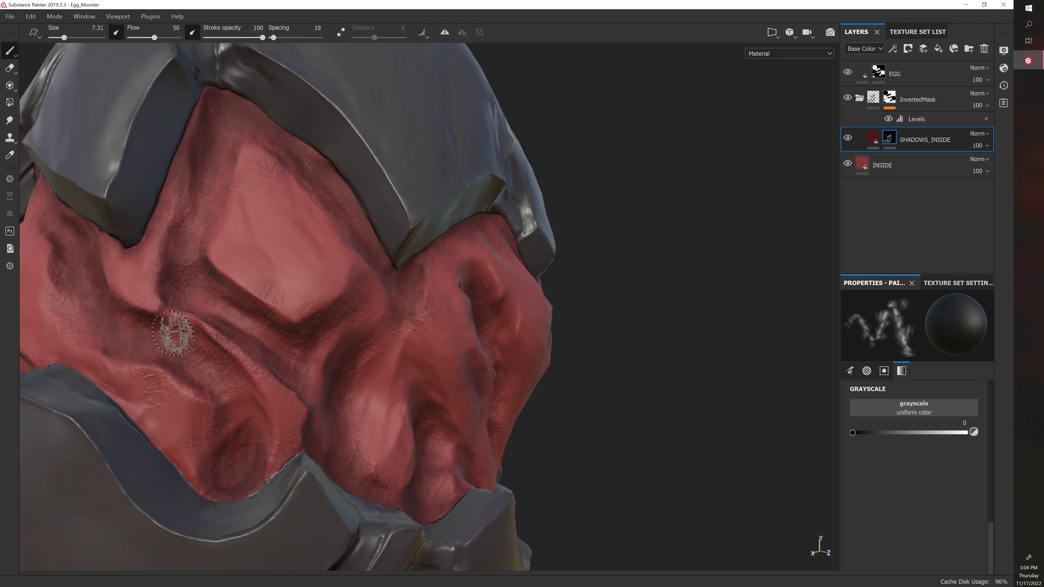
Lighten the tall narrow fold under the upper shell notch, varying the mask brush between sizes 8.43 and 6.27.
alt+drag(195, 358, 540, 326)
key(bracketright)
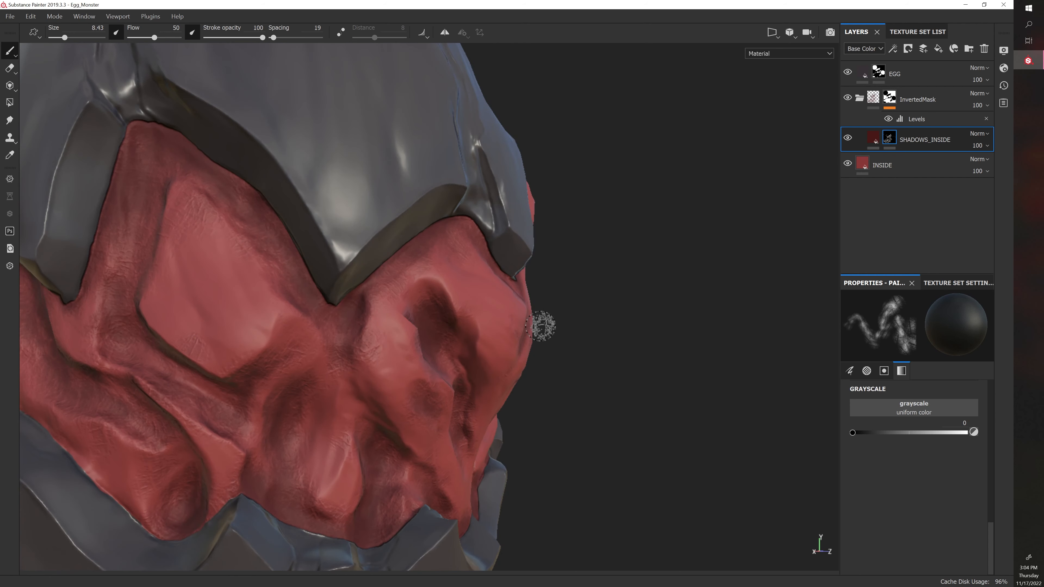
key(bracketright)
key(bracketleft)
drag(160, 144, 169, 154)
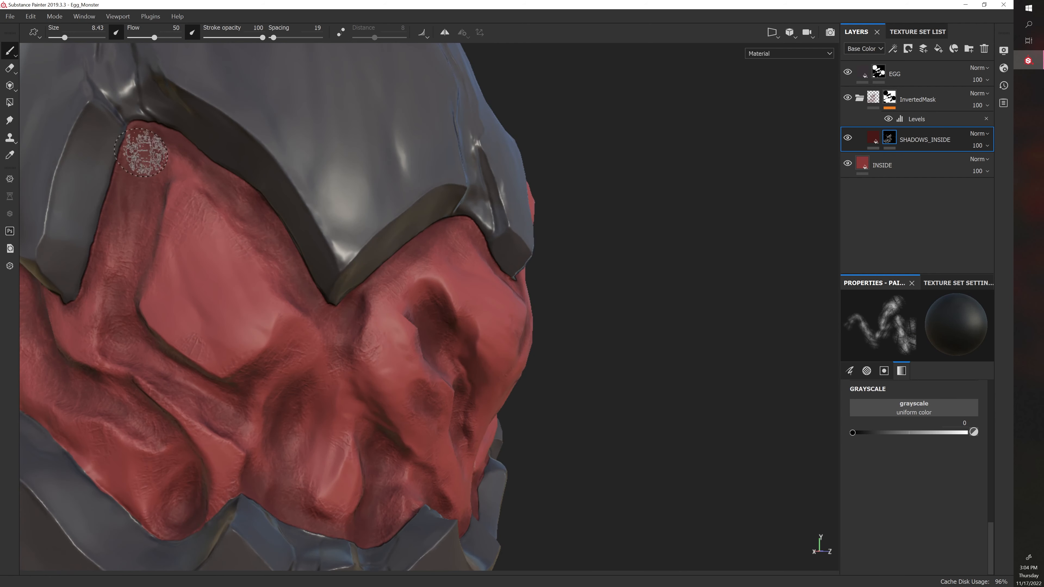
key(bracketleft)
key(bracketleft)
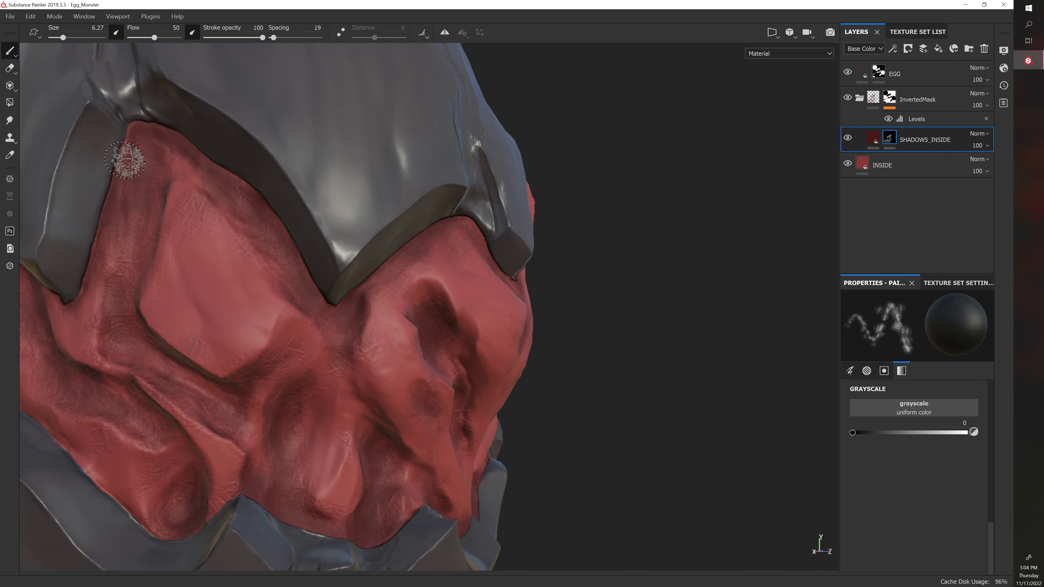
key(bracketright)
key(bracketright)
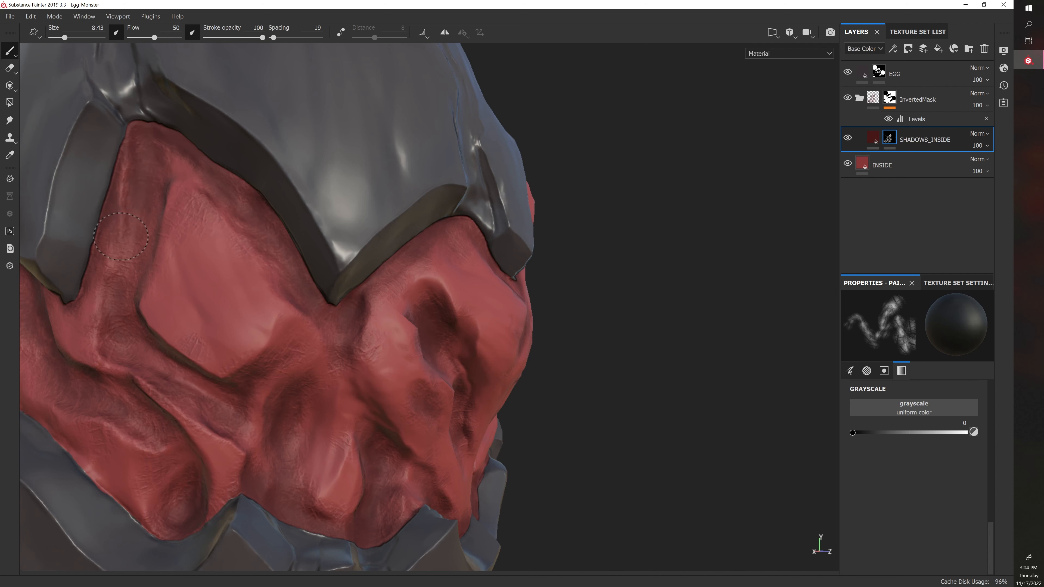
Erase shadow where the tall narrow fold meets the diagonal ridge beside the bulge, reducing the brush to size 6.27.
alt+drag(550, 252, 529, 252)
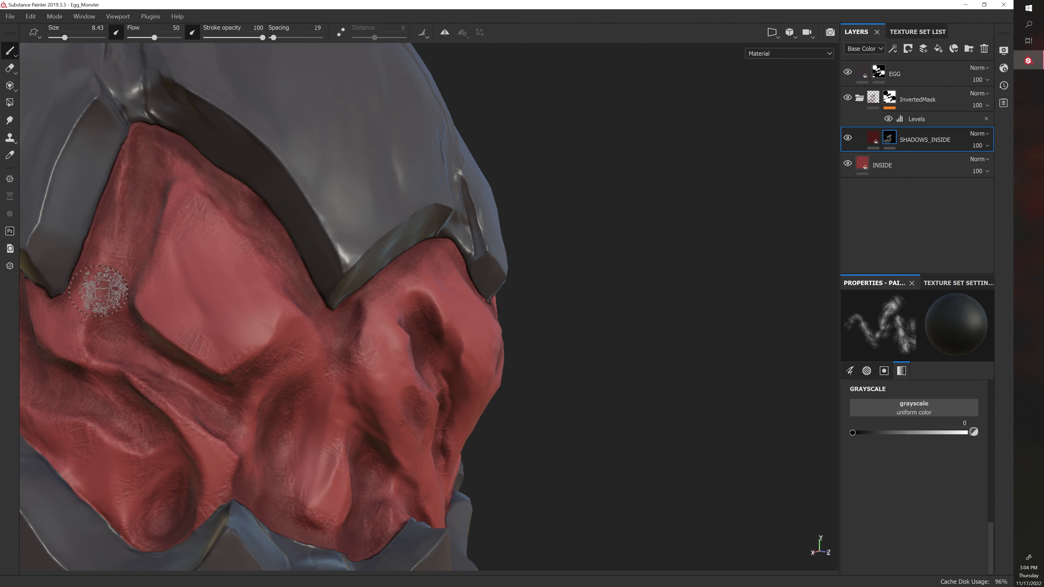
key(bracketright)
key(bracketleft)
key(bracketleft)
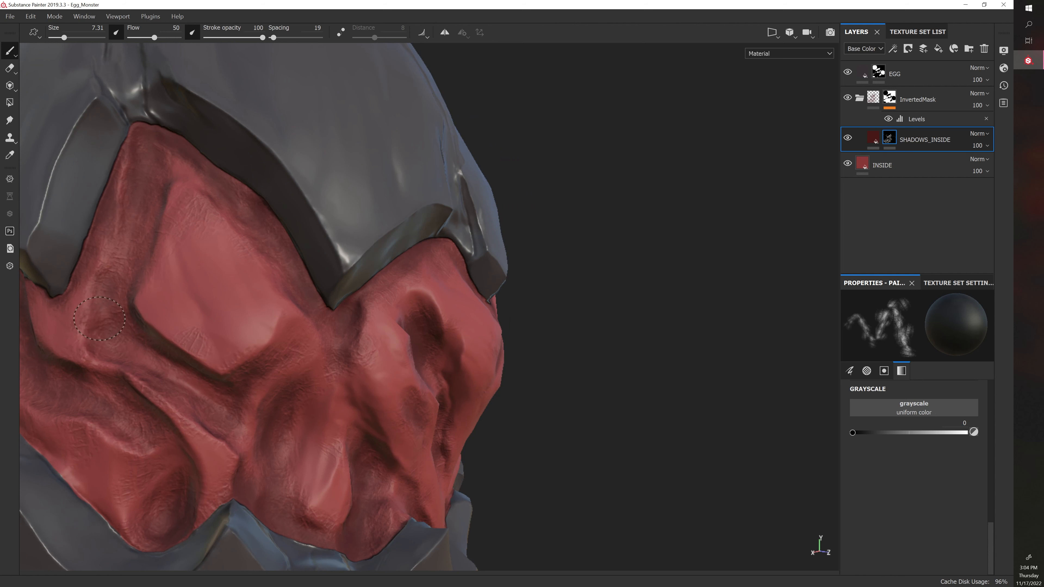
key(bracketleft)
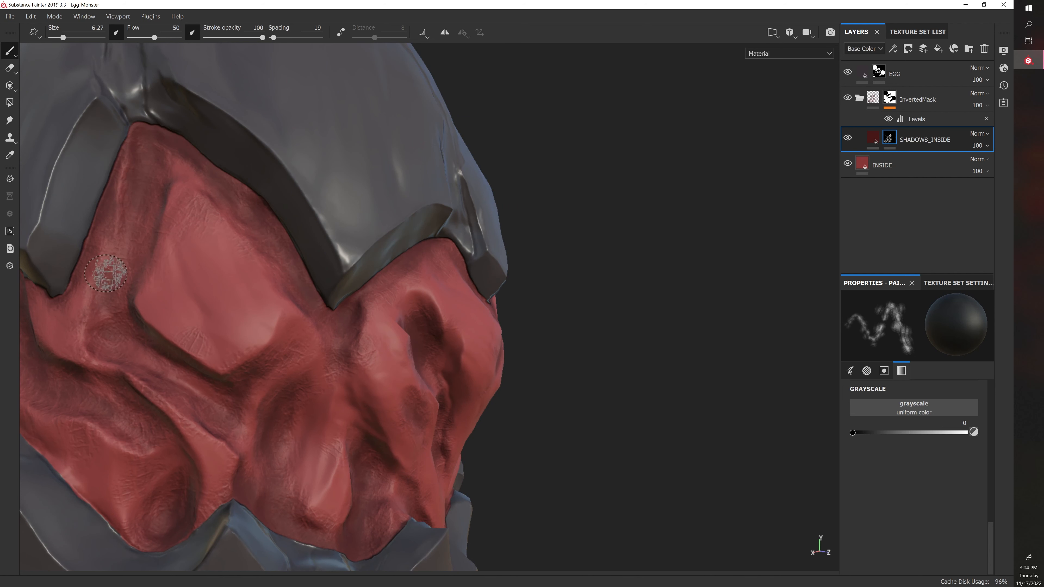
Clean leftover shadow from the lower face and edge of the large bulge with brush sizes 7.31 and 8.43.
alt+drag(620, 394, 532, 316)
key(bracketright)
key(bracketright)
key(bracketright)
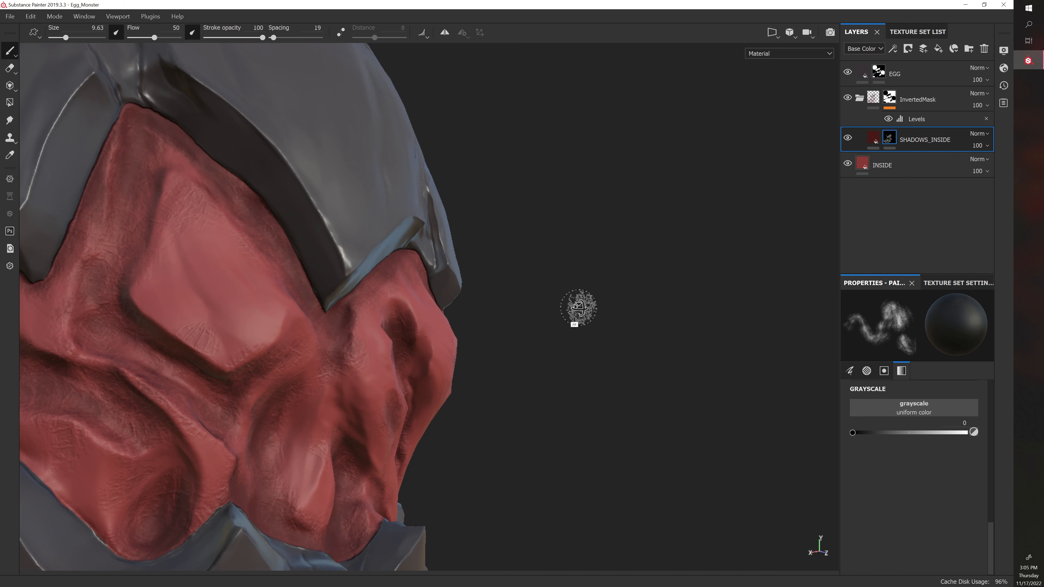
alt+drag(579, 308, 479, 283)
key(bracketleft)
key(bracketleft)
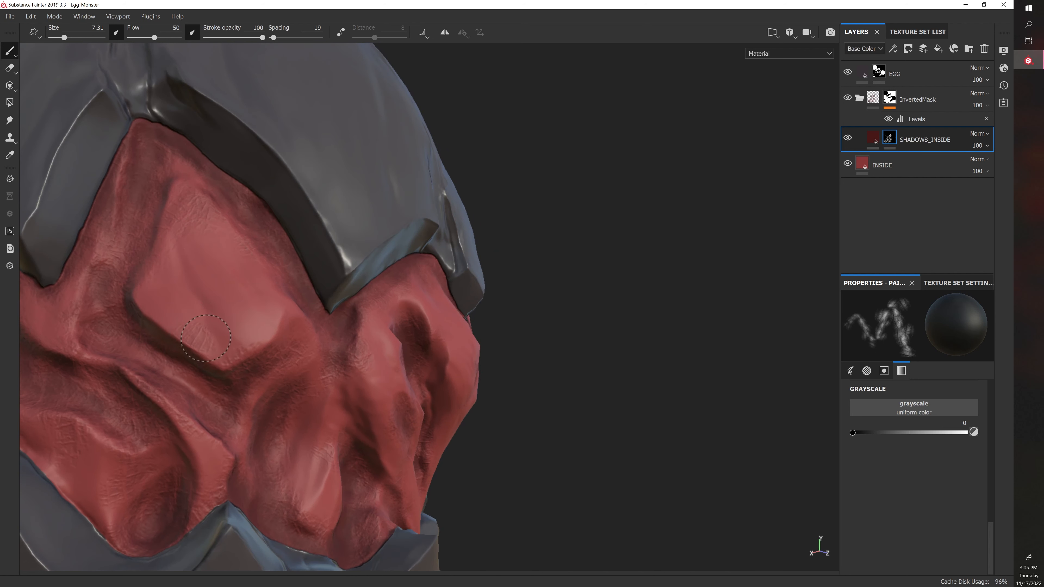
key(bracketright)
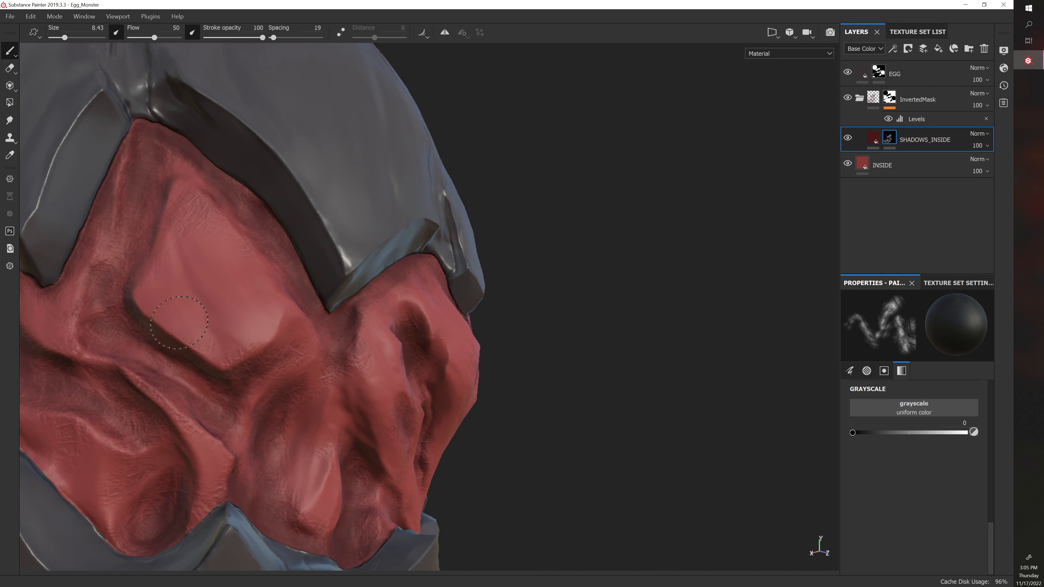
key(bracketleft)
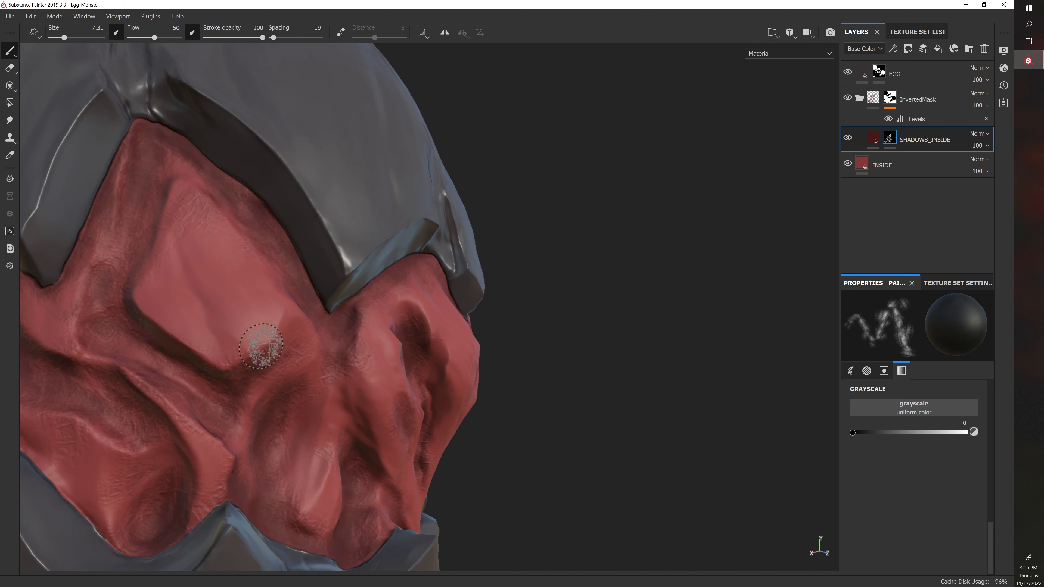
Erase shadow from the upper part of the large bulge and its edge near the shell, finishing with brush size 6.27.
alt+drag(596, 365, 523, 325)
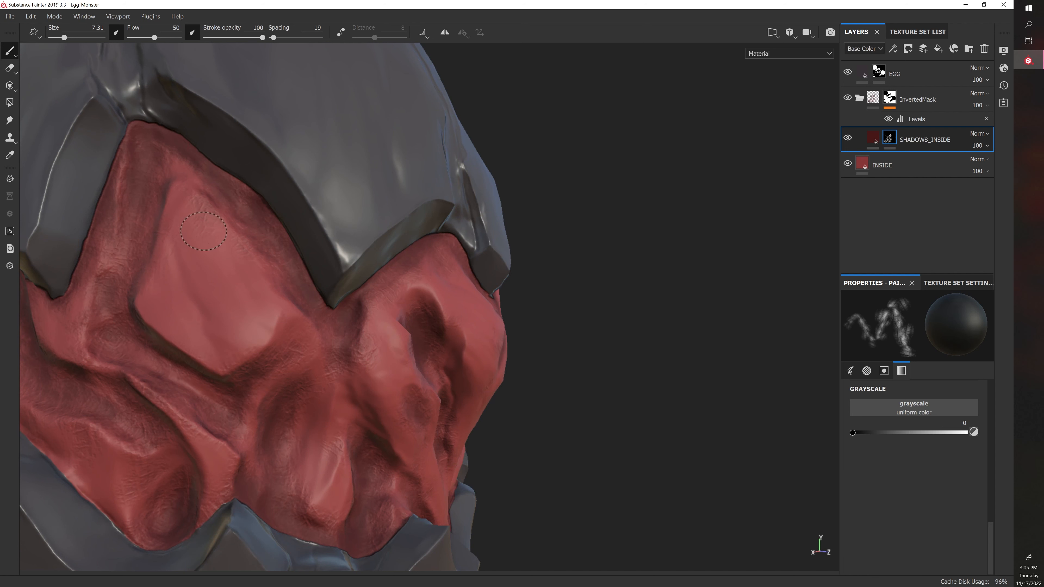
mouse_move(200, 222)
alt+mouse_down()
mouse_move(163, 232)
mouse_move(415, 293)
alt+mouse_up()
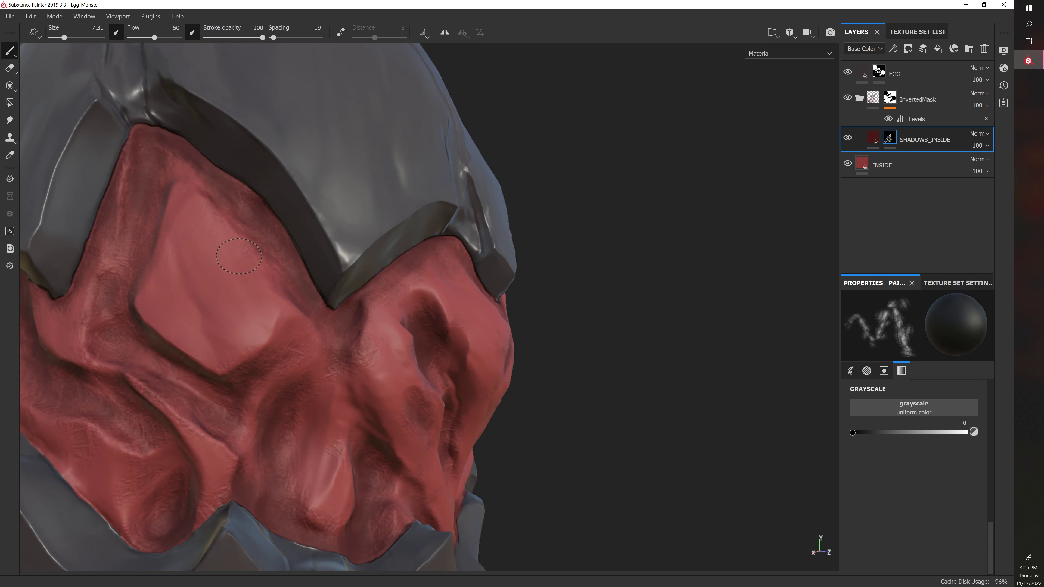
alt+drag(186, 249, 290, 302)
ctrl+right_drag(290, 302, 280, 302)
alt+drag(349, 284, 366, 279)
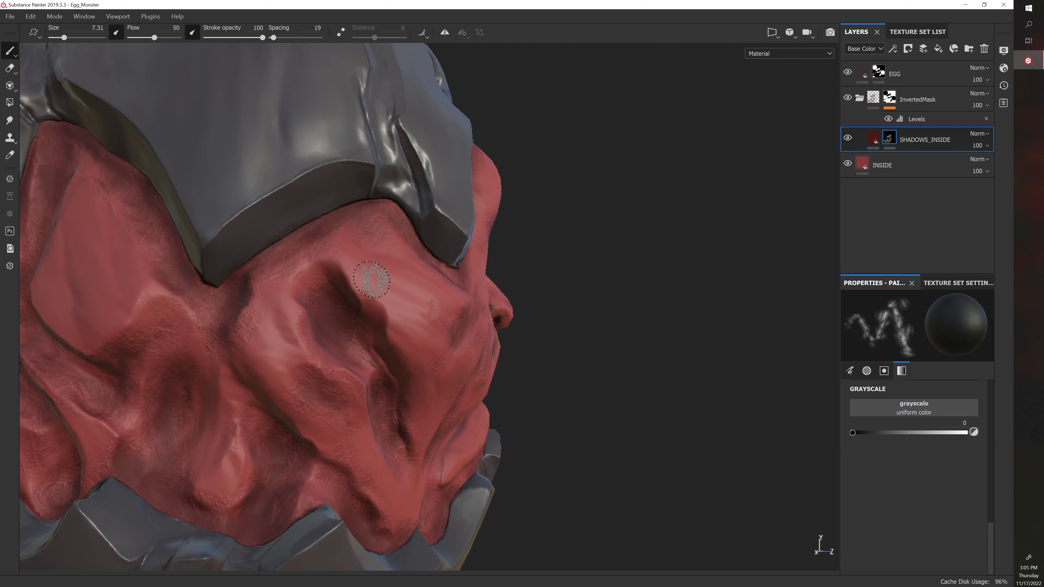
ctrl+right_drag(155, 259, 164, 259)
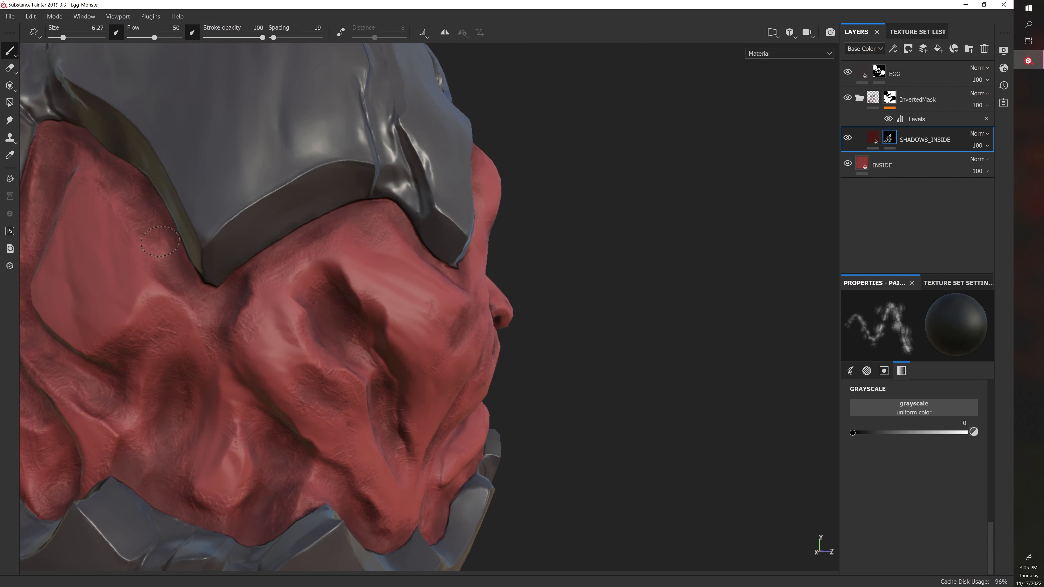
Lighten the raised ridges around the deep hollow on the side of the face, enlarging the brush to 7.31 and 8.43.
mouse_move(601, 354)
alt+mouse_down()
mouse_move(269, 322)
mouse_move(279, 373)
alt+mouse_up()
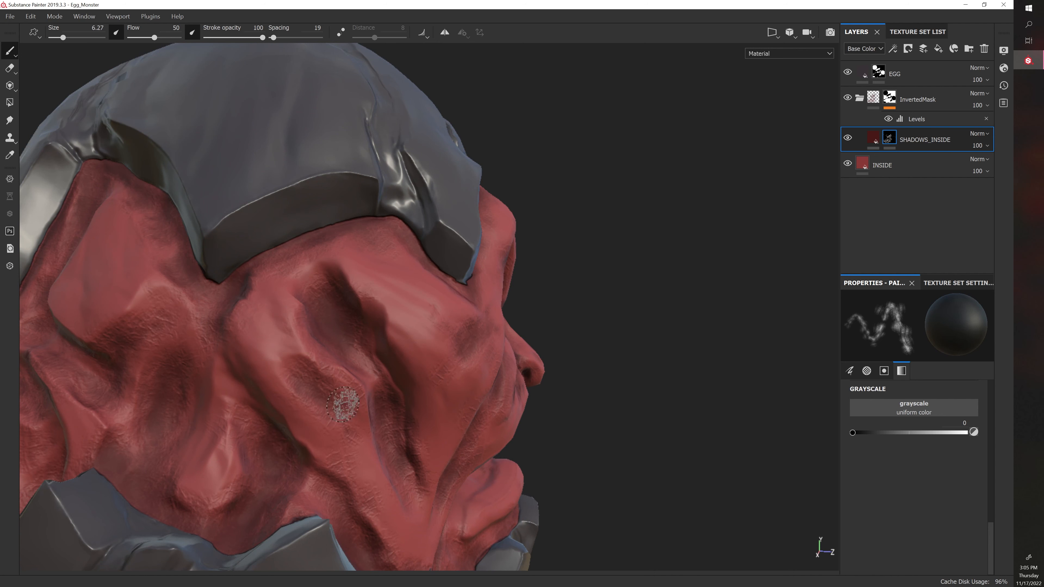
mouse_move(219, 452)
alt+mouse_down()
mouse_move(218, 394)
mouse_move(205, 398)
alt+mouse_up()
key(bracketright)
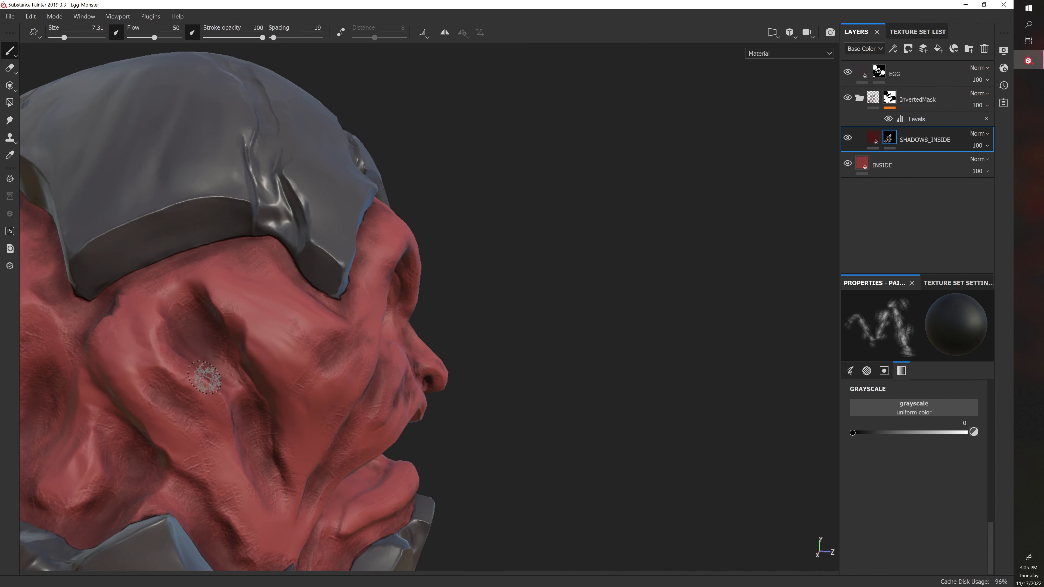
alt+drag(218, 405, 213, 409)
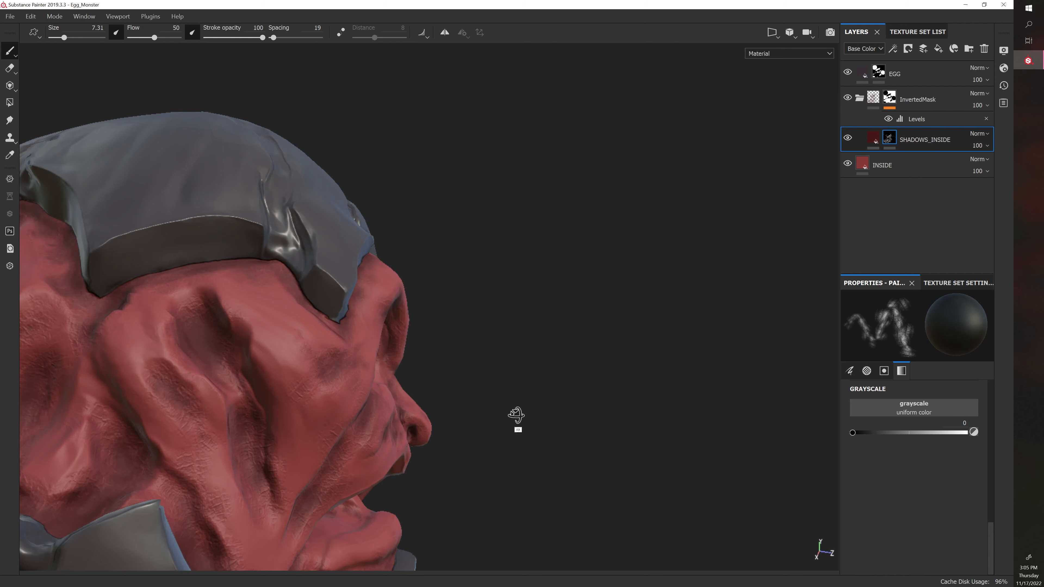
alt+drag(516, 416, 245, 459)
alt+drag(547, 416, 516, 409)
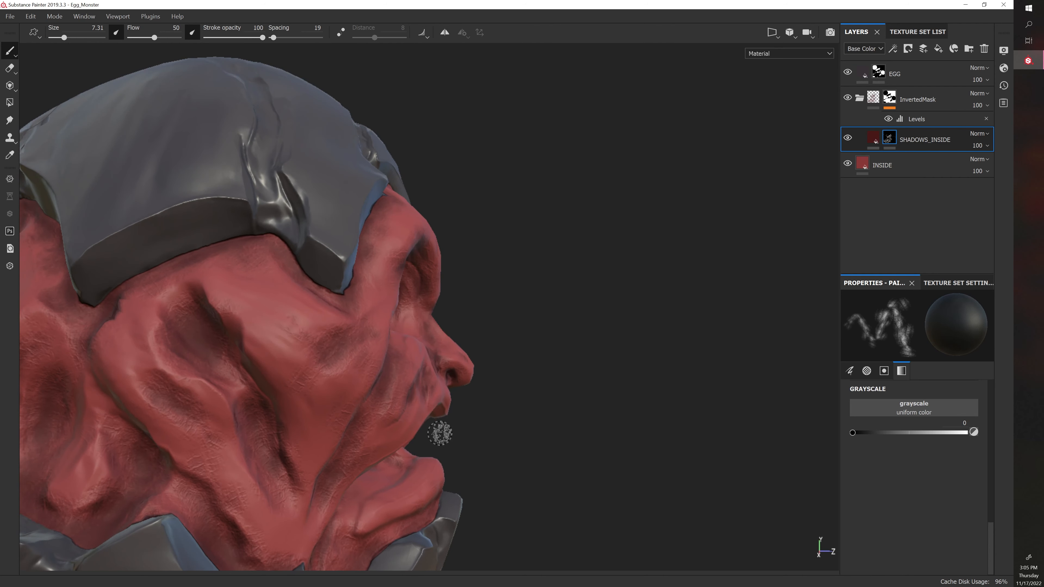
key(])
drag(198, 461, 194, 461)
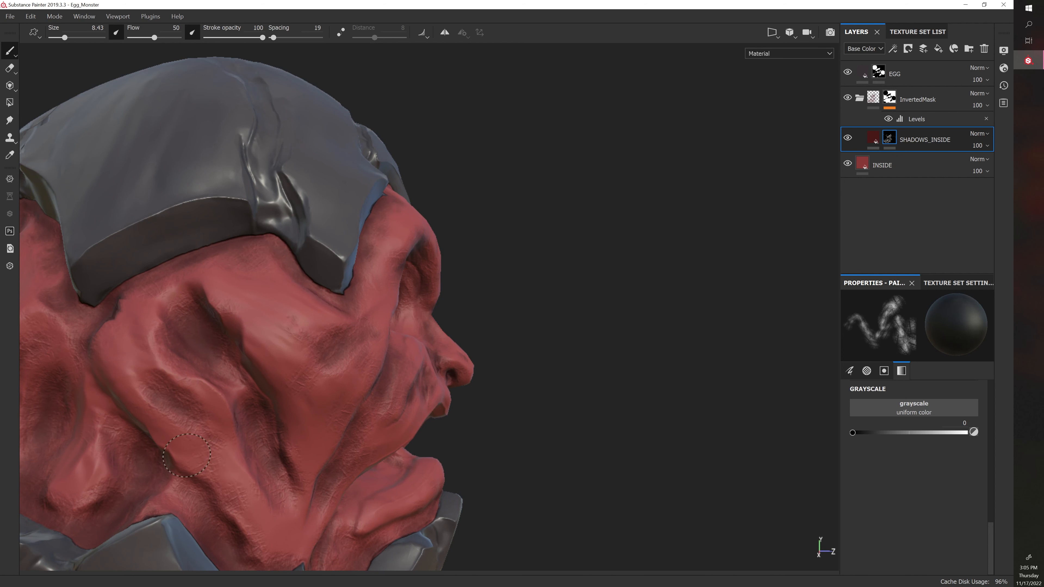
Clean shadow off the raised jaw, cheek and temple folds beneath the upper shell with brush size 8.43.
alt+drag(261, 366, 490, 244)
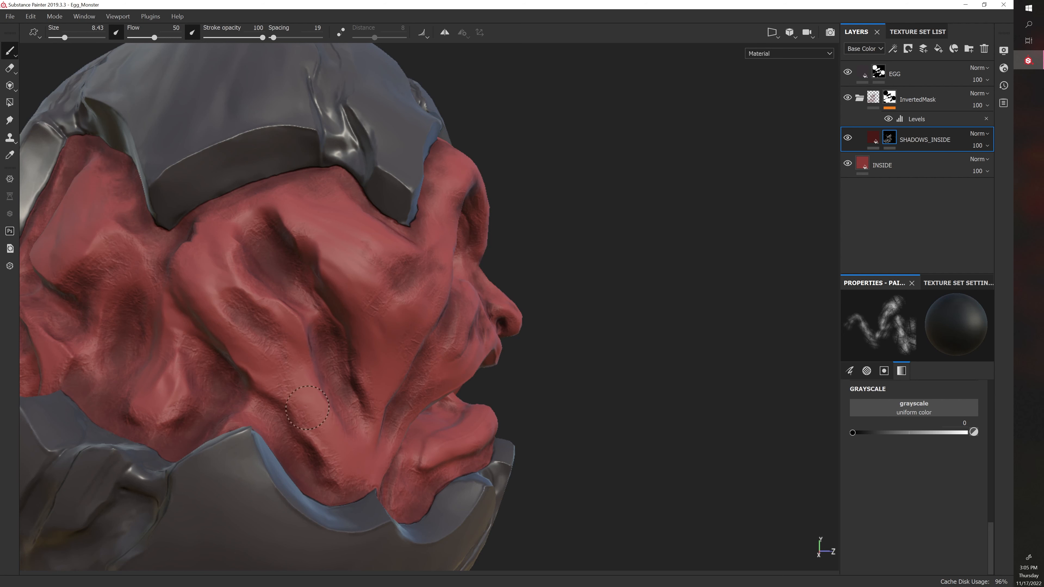
alt+drag(476, 415, 463, 403)
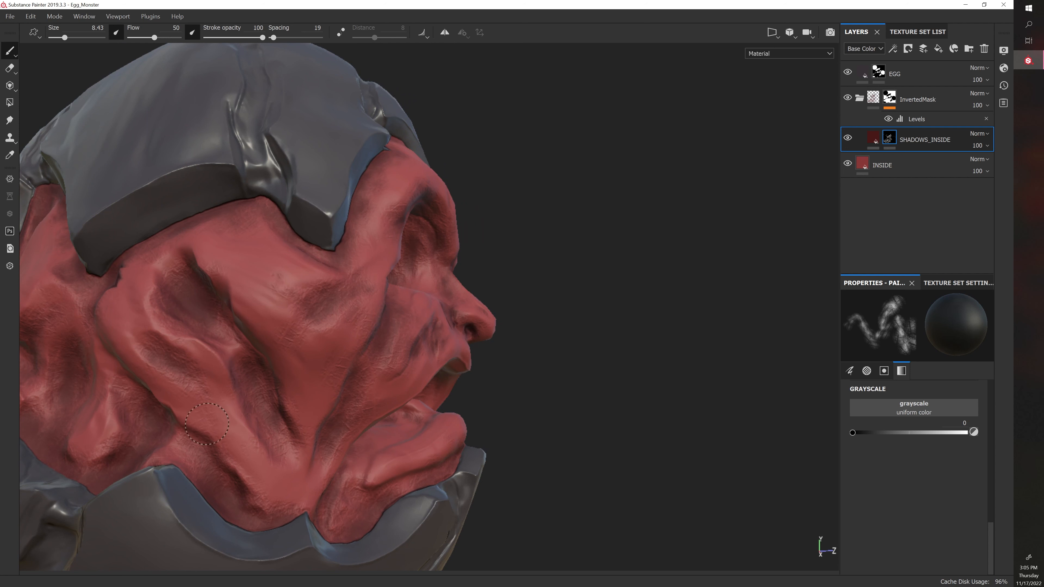
alt+drag(307, 333, 541, 279)
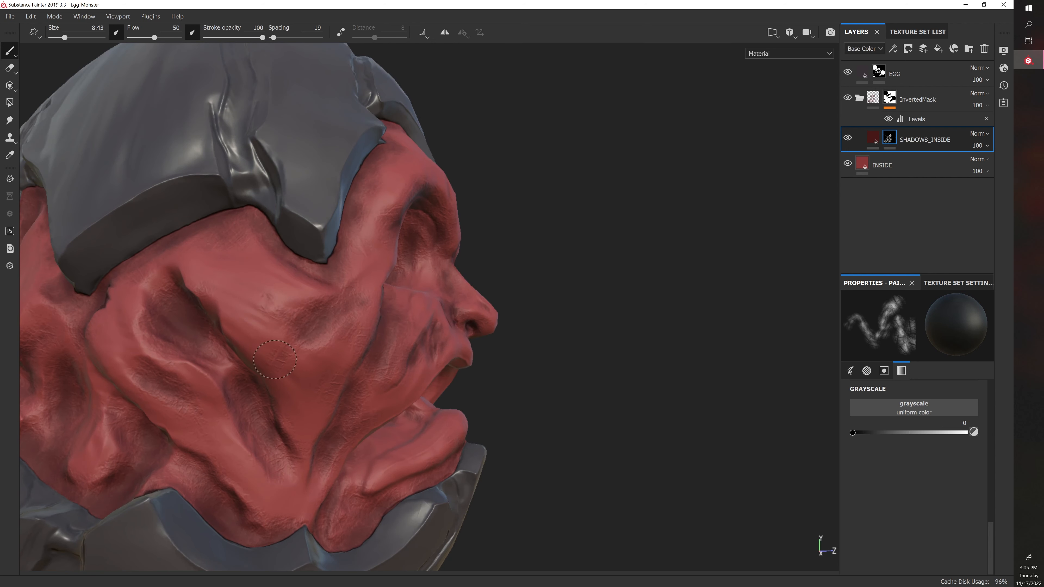
alt+drag(495, 313, 211, 332)
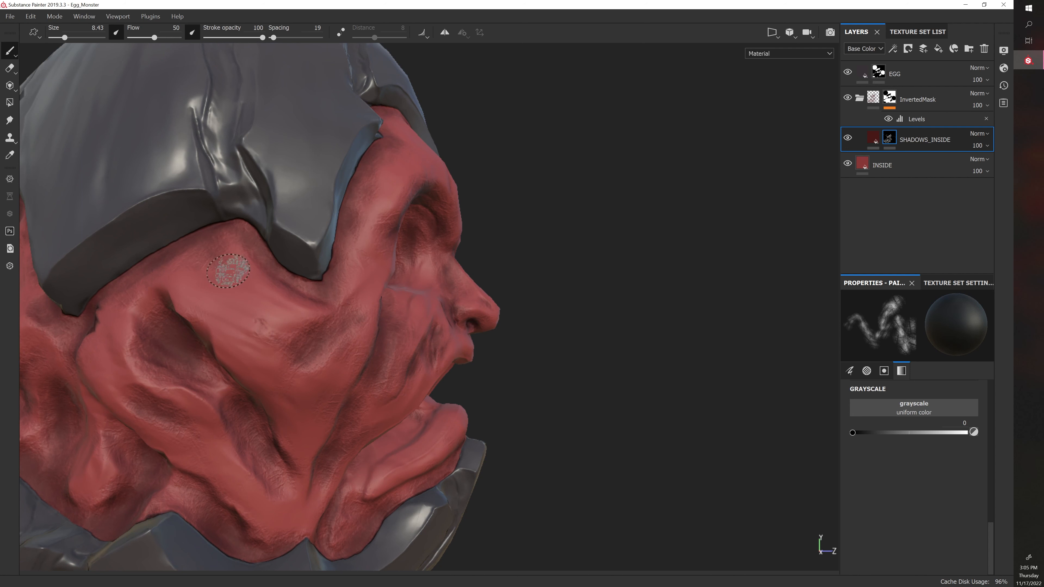
mouse_move(288, 272)
alt+mouse_down()
mouse_move(508, 273)
mouse_move(139, 296)
alt+mouse_up()
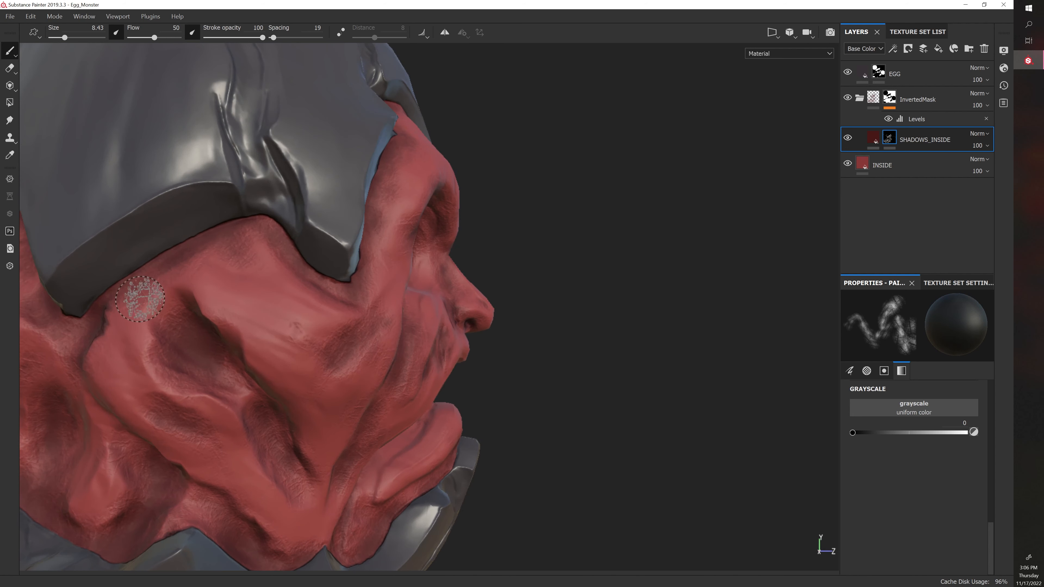
Touch up the shadow on the flesh directly below the pointed shell tip with brush size 4.43, and enlarge the brush to 6.27.
alt+drag(490, 406, 539, 398)
key(bracketleft)
key(bracketleft)
key(bracketleft)
key(bracketleft)
key(bracketleft)
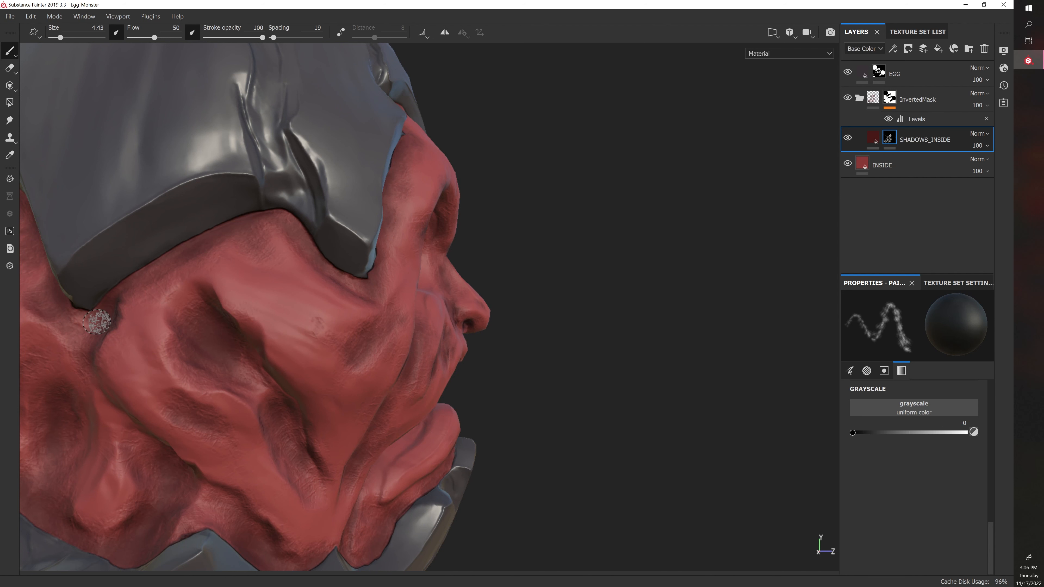
key(bracketright)
key(bracketright)
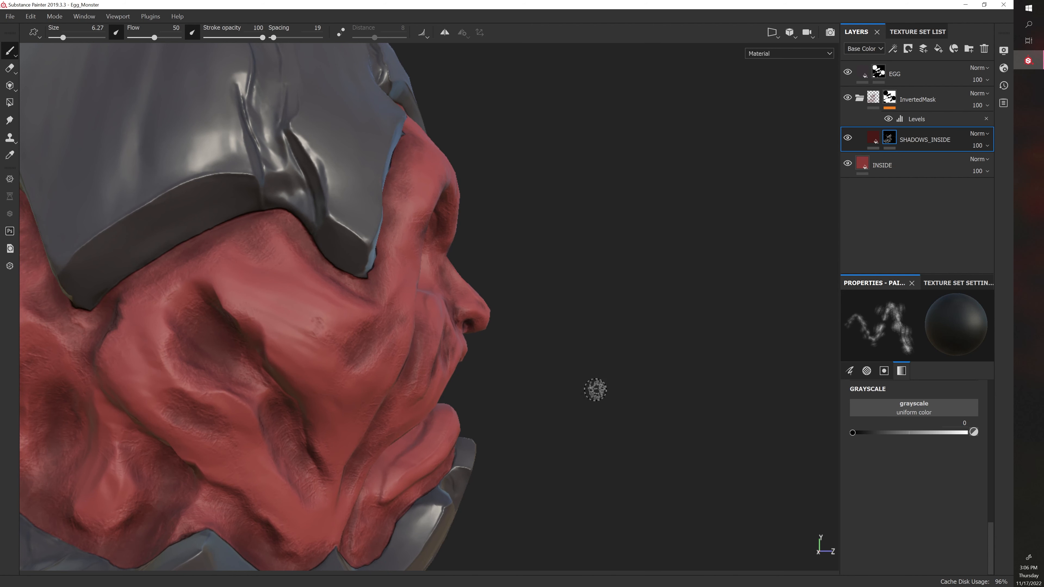
Erase shadow from the raised brow, temple and upper cheek folds between the shell tip and the eye socket with brush size 7.31.
mouse_move(595, 389)
alt+mouse_down()
mouse_move(557, 366)
mouse_move(484, 365)
mouse_move(506, 368)
alt+mouse_up()
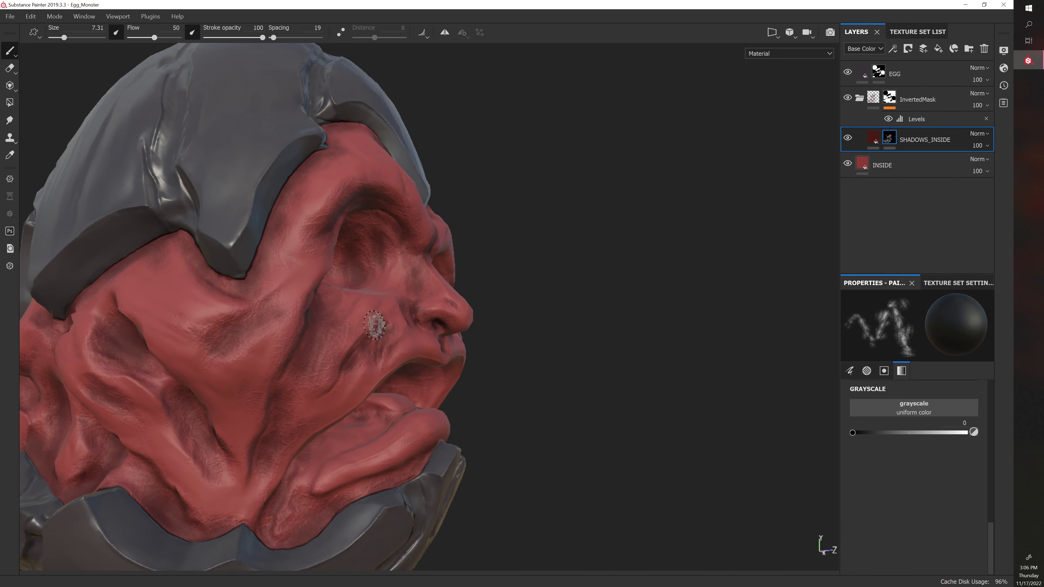
alt+drag(561, 367, 554, 374)
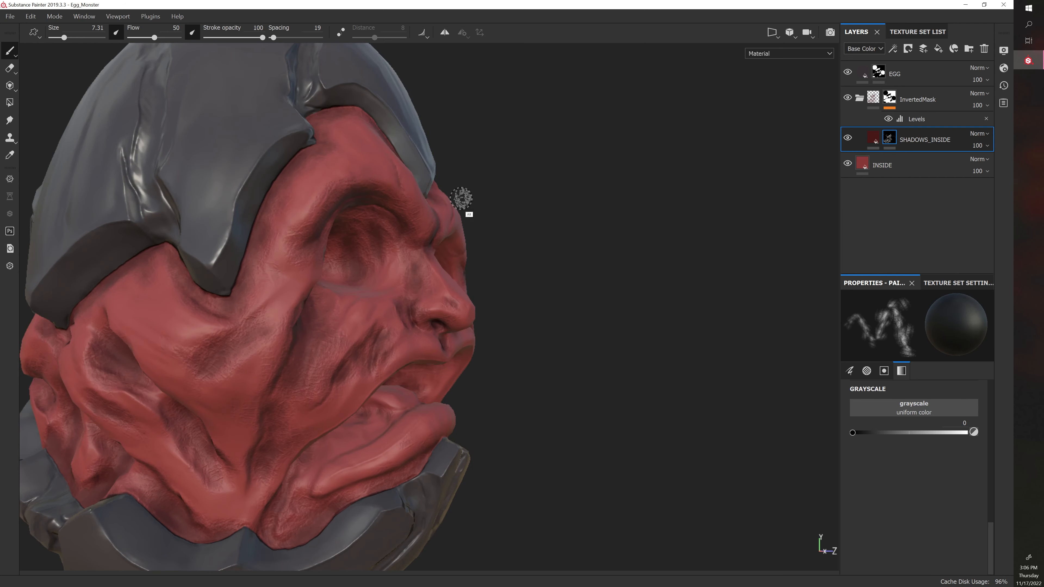
alt+drag(461, 198, 495, 224)
alt+drag(414, 199, 404, 197)
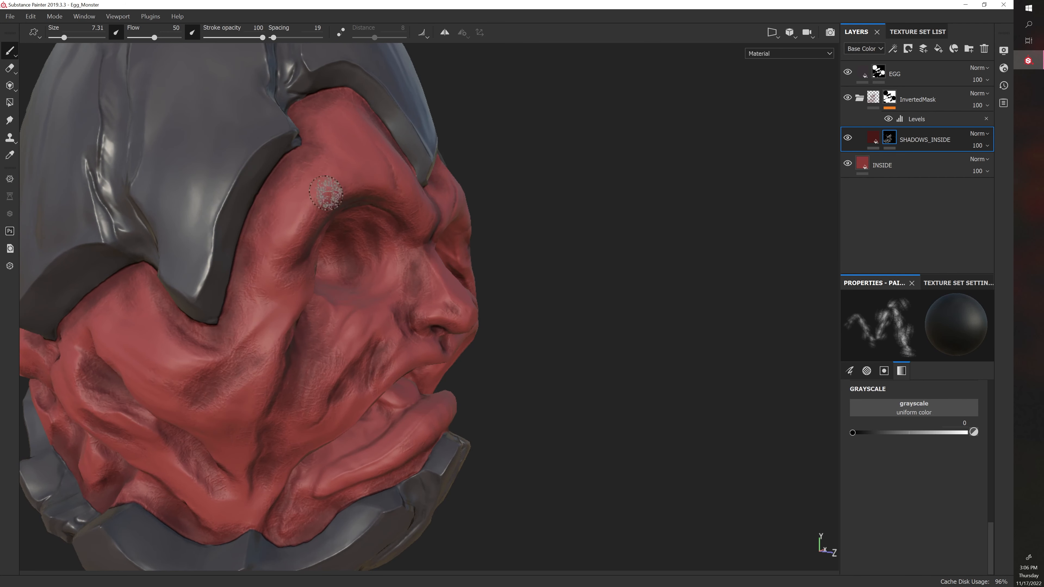
alt+drag(441, 270, 506, 252)
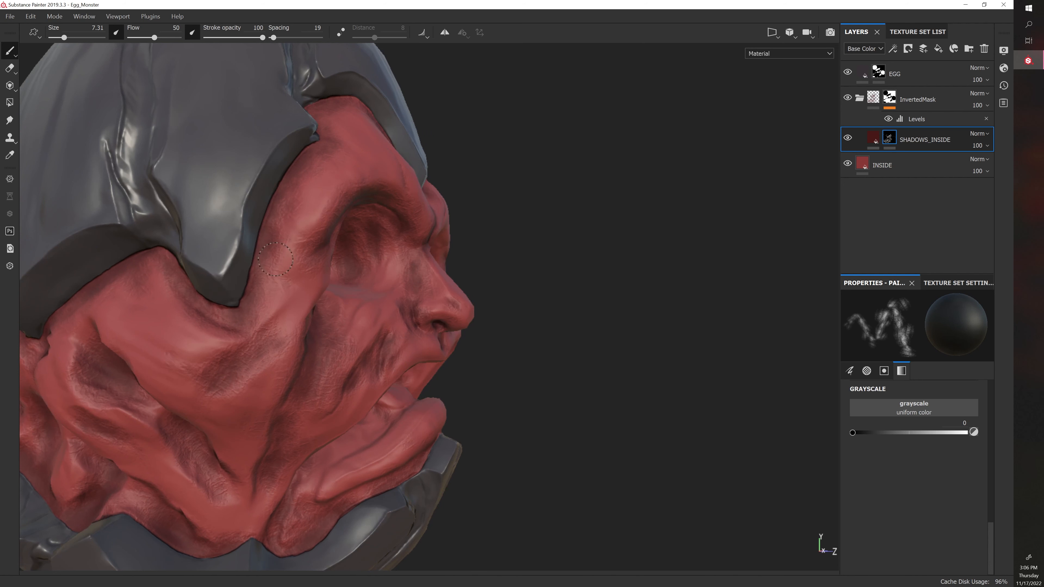
alt+drag(306, 257, 517, 359)
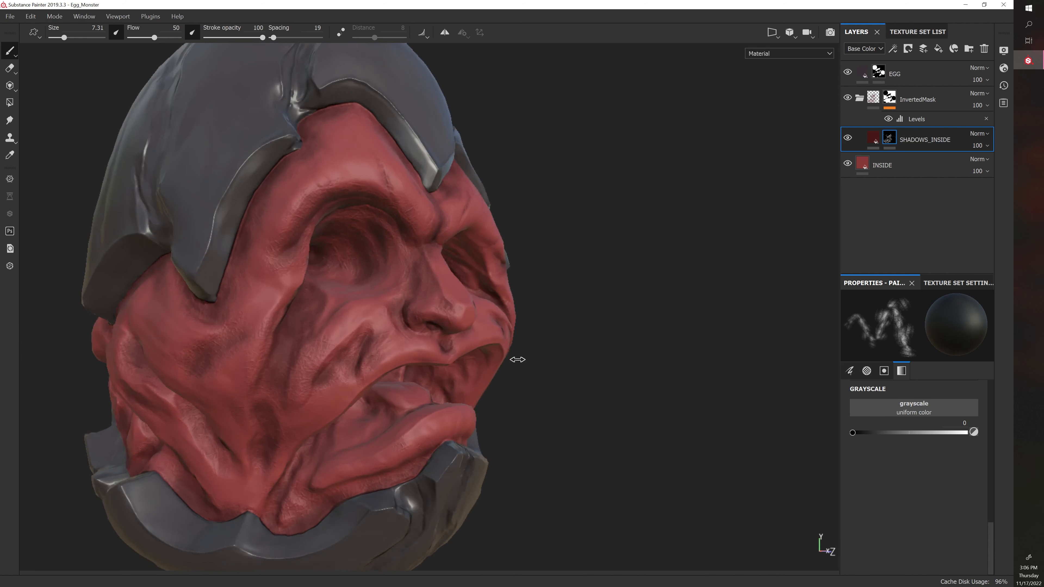
alt+drag(624, 329, 595, 348)
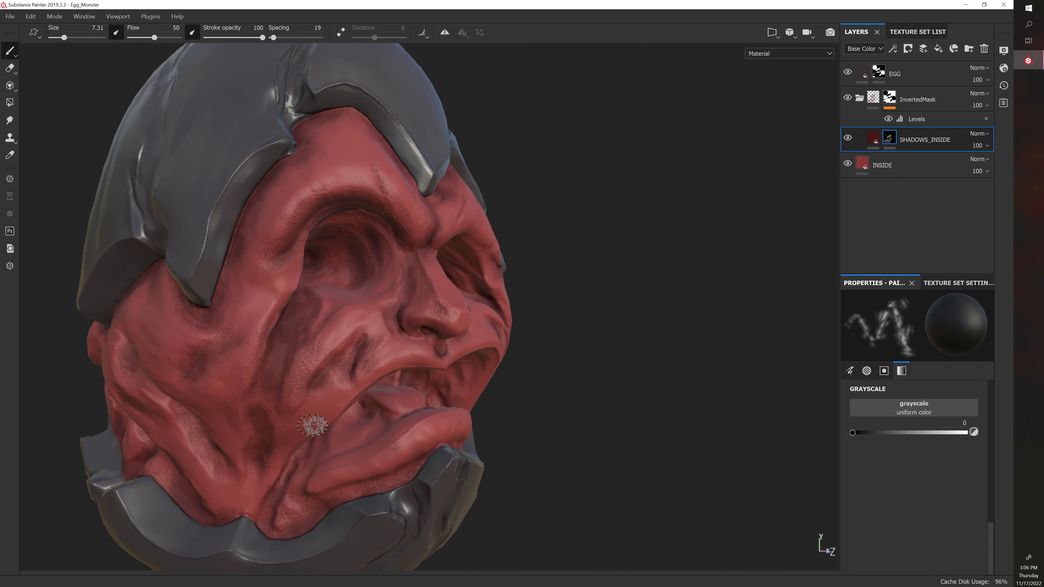
Clean shadow off the jaw fold with brush size 8.43 and the cheek folds beside the mouth with size 6.27.
key(bracketright)
drag(286, 439, 294, 439)
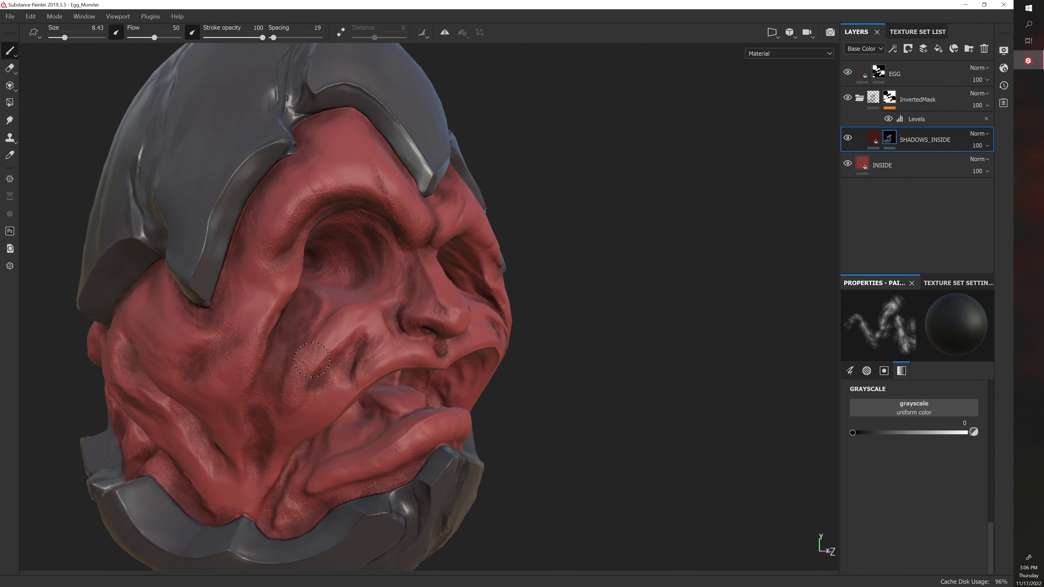
key(bracketleft)
key(bracketleft)
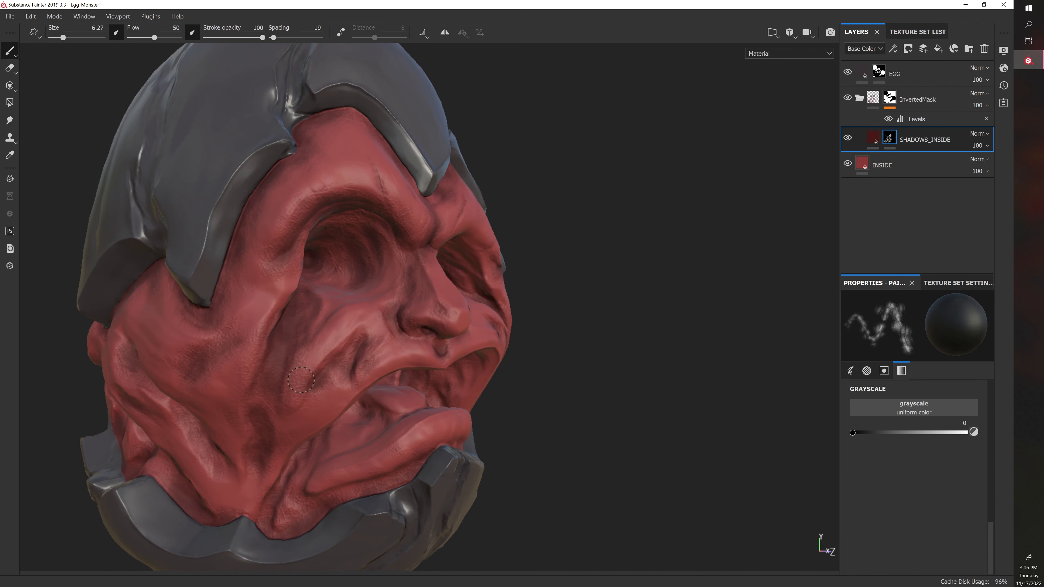
alt+drag(535, 390, 367, 370)
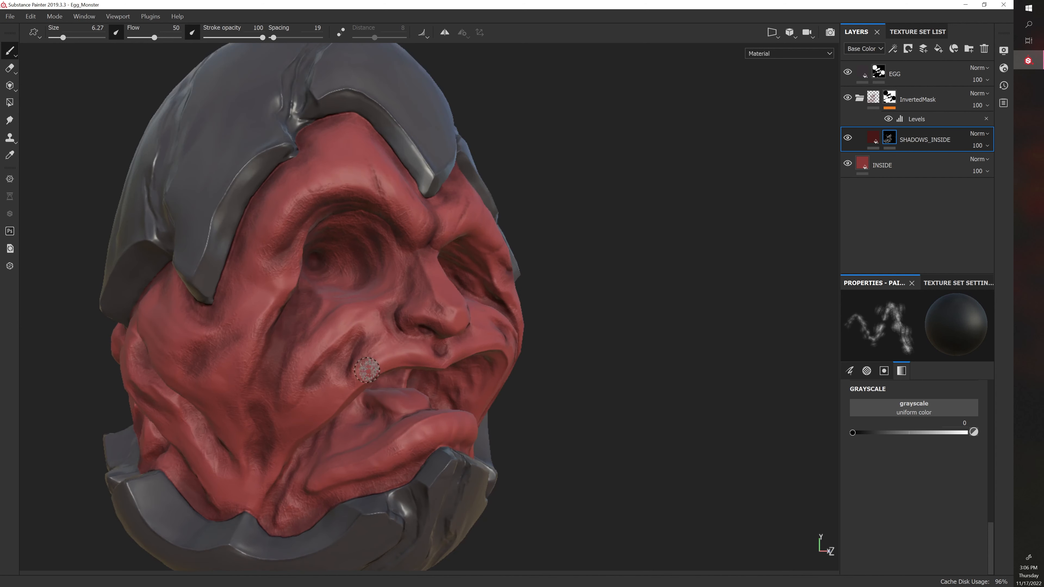
mouse_move(548, 365)
alt+mouse_down()
mouse_move(550, 378)
mouse_move(422, 270)
alt+mouse_up()
alt+drag(598, 303, 627, 317)
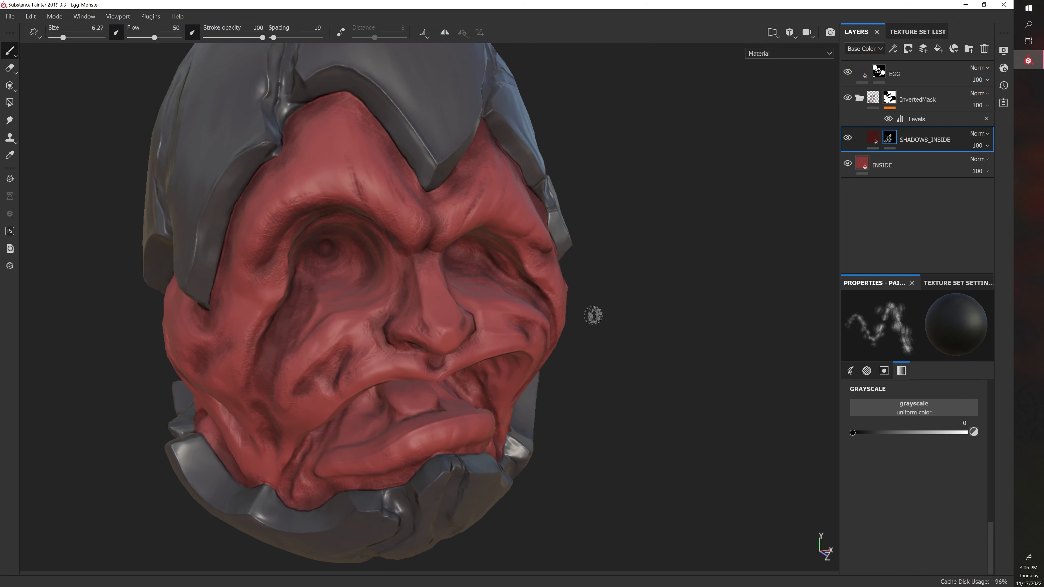
Try a teal base color on the INSIDE layer and go back to the red with the SHADOWS_INSIDE mask selected.
click(861, 166)
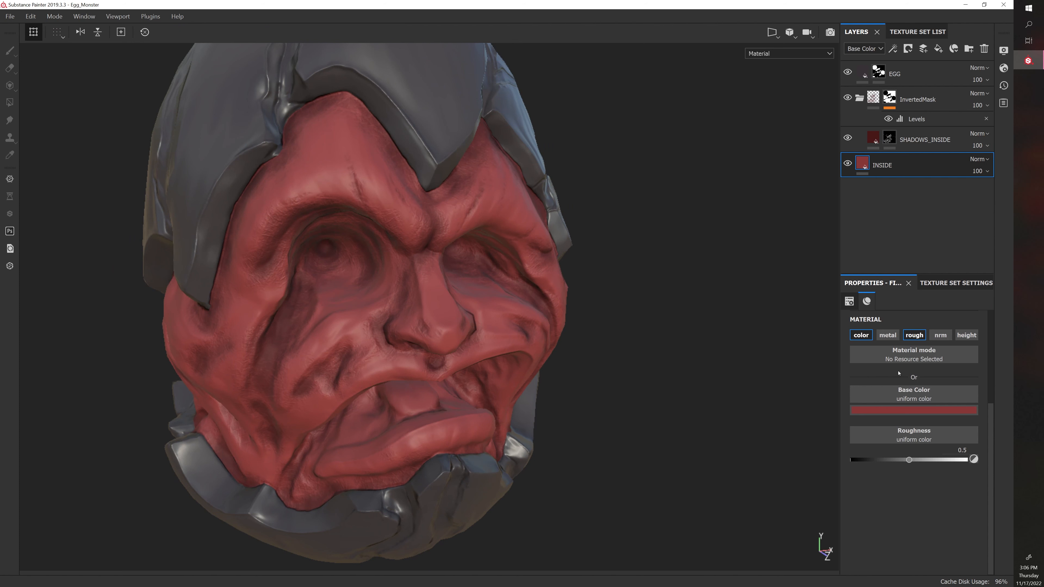
click(903, 409)
click(986, 473)
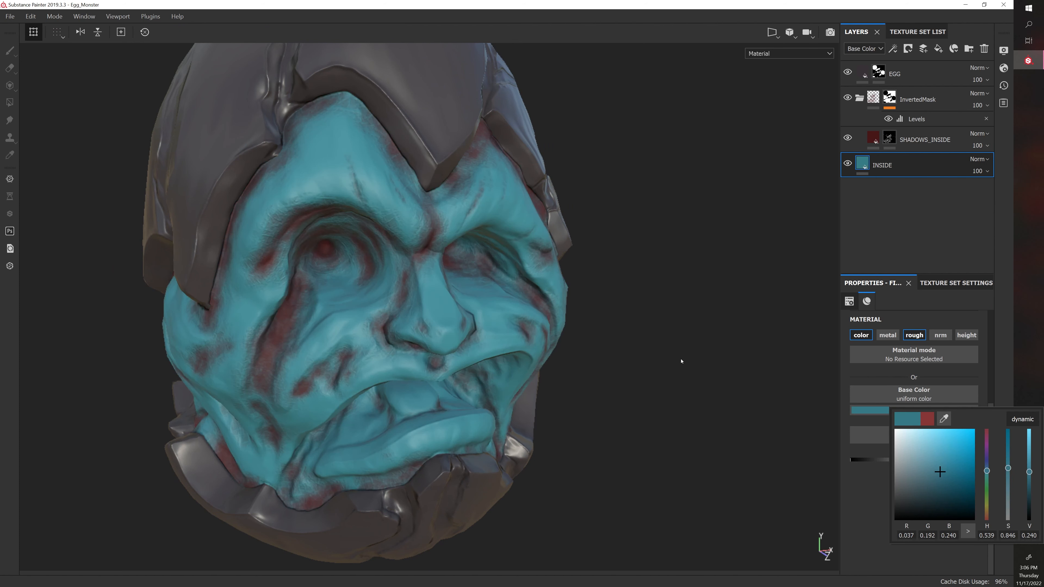
click(681, 363)
mouse_move(690, 371)
alt+mouse_down()
mouse_move(598, 373)
mouse_move(587, 359)
alt+mouse_up()
key(ctrl+z)
click(889, 138)
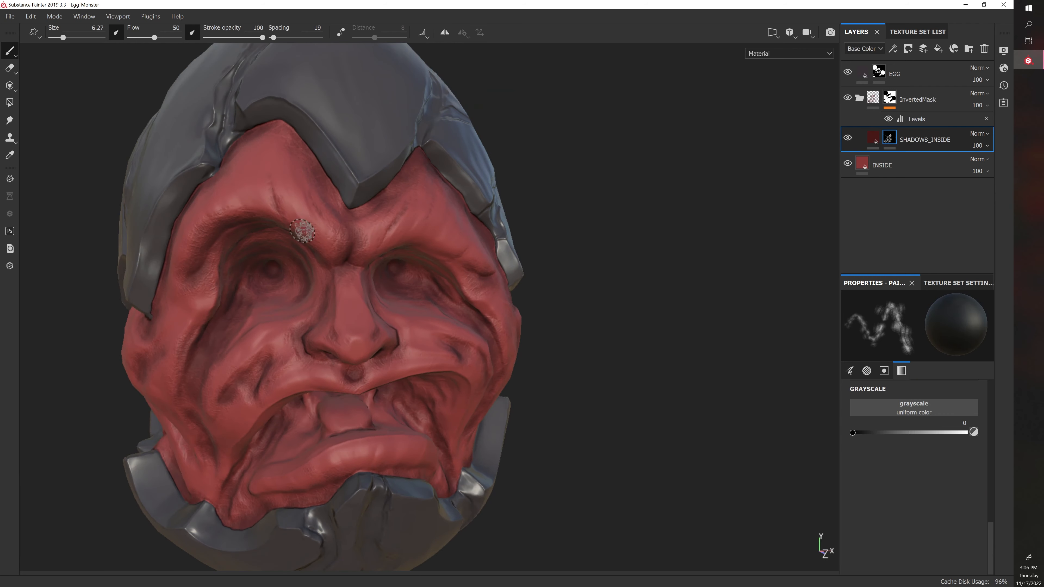
Lighten the raised forehead folds beneath the central shell point and the neighbouring shell notch with brush size 6.27.
alt+drag(516, 231, 504, 237)
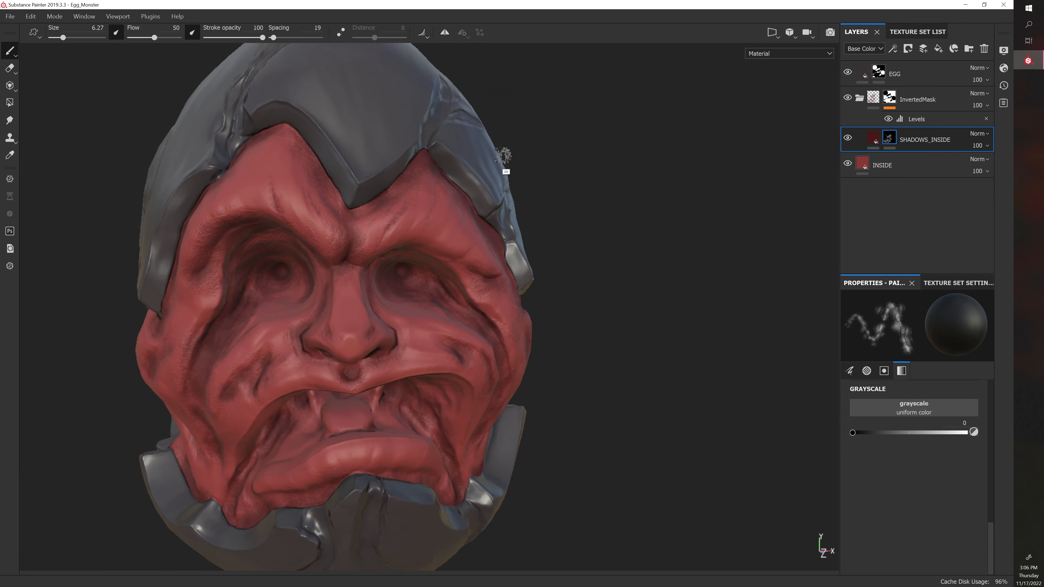
alt+drag(504, 156, 487, 176)
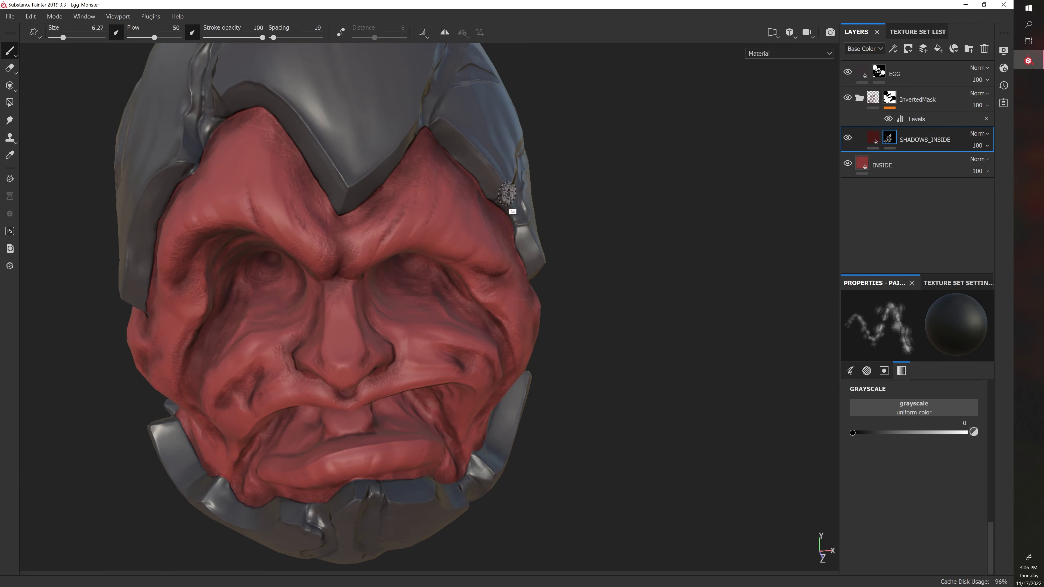
alt+drag(271, 157, 398, 198)
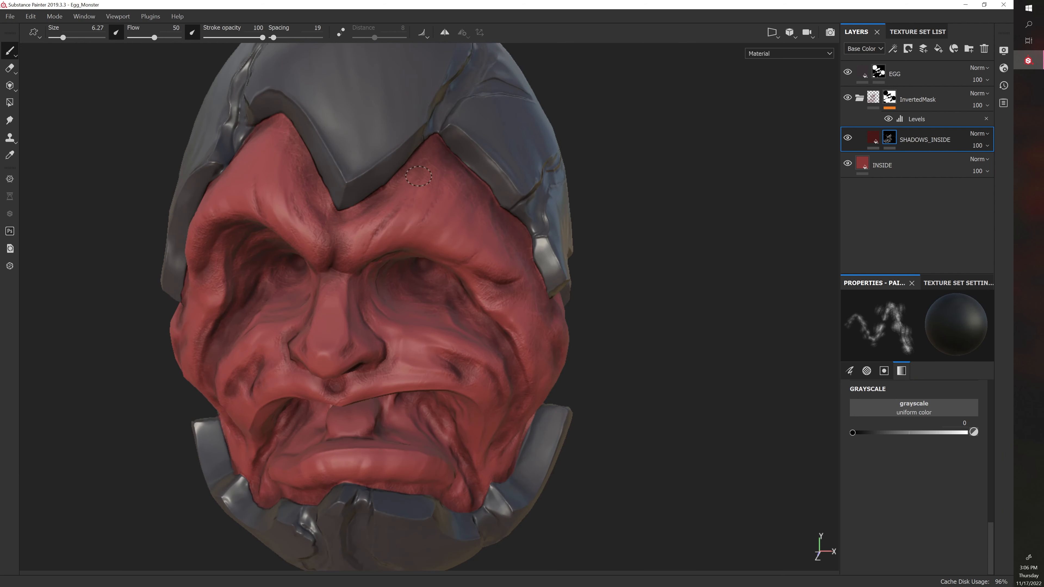
alt+drag(497, 197, 424, 193)
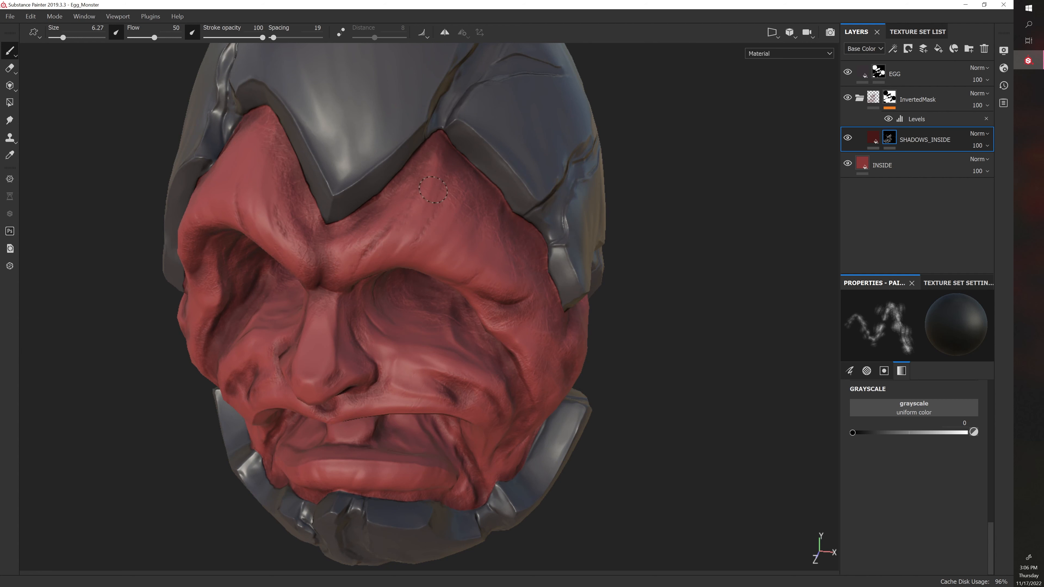
alt+drag(455, 175, 508, 175)
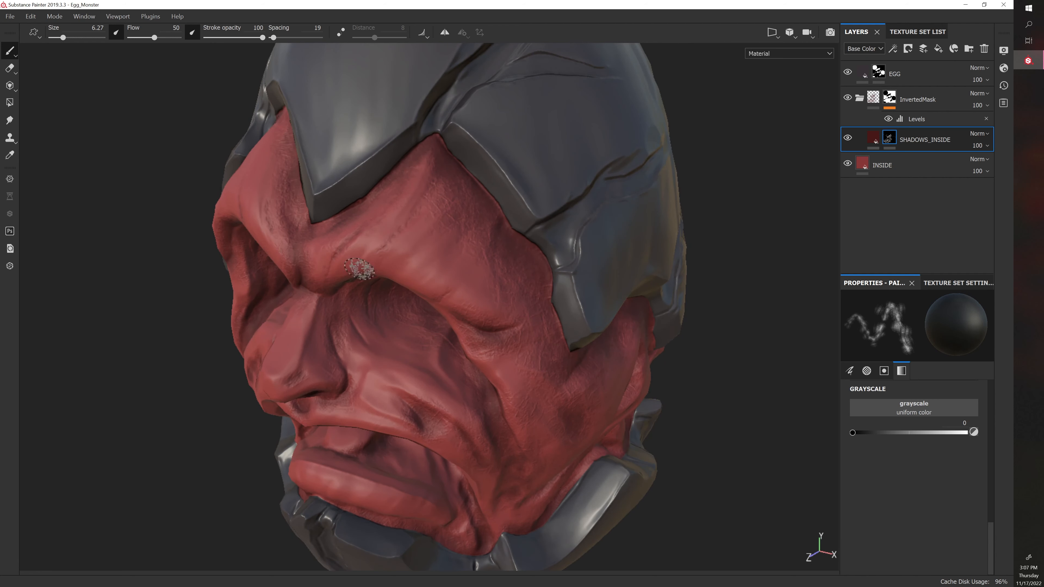
Touch up the shadow mask on the brow ridge, between the brows and at the forehead peak with brush size 6.27.
mouse_move(183, 346)
alt+mouse_down()
mouse_move(93, 365)
mouse_move(106, 355)
mouse_move(175, 465)
alt+mouse_up()
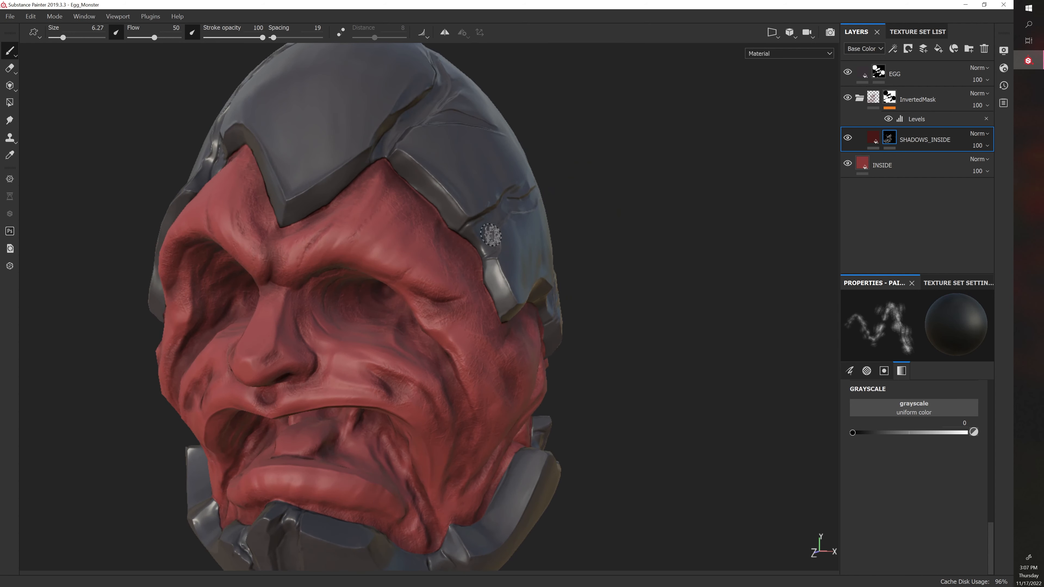
alt+drag(652, 293, 639, 259)
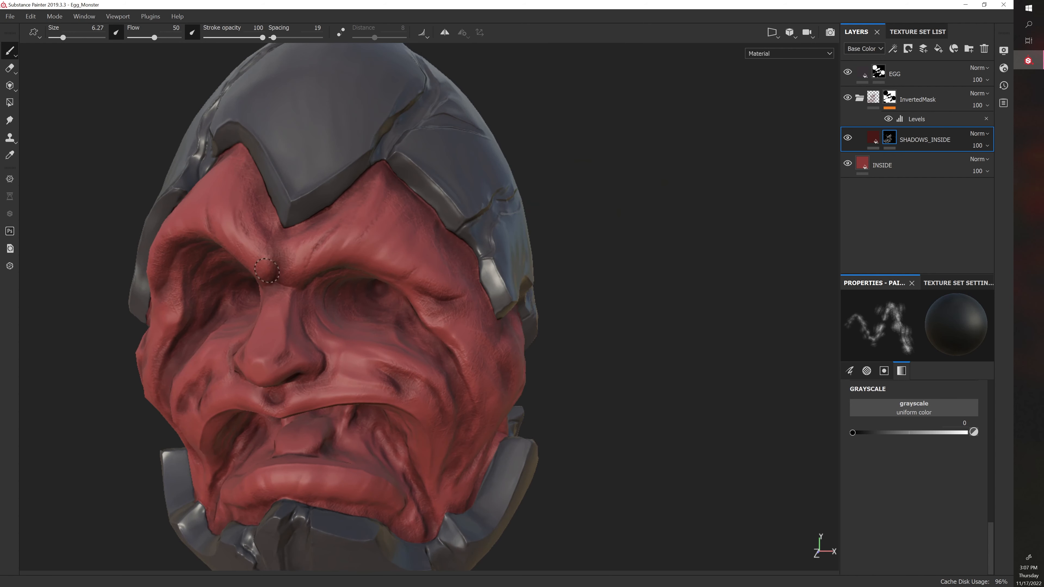
mouse_move(472, 258)
alt+mouse_down()
mouse_move(594, 299)
mouse_move(628, 283)
mouse_move(538, 267)
alt+mouse_up()
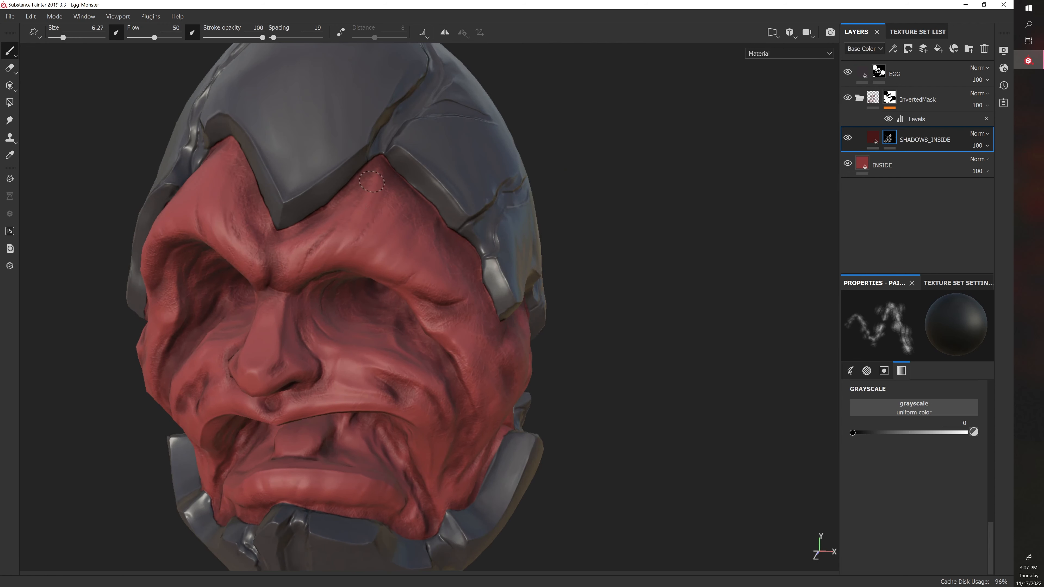
mouse_move(371, 182)
alt+mouse_down()
mouse_move(540, 249)
mouse_move(375, 203)
alt+mouse_up()
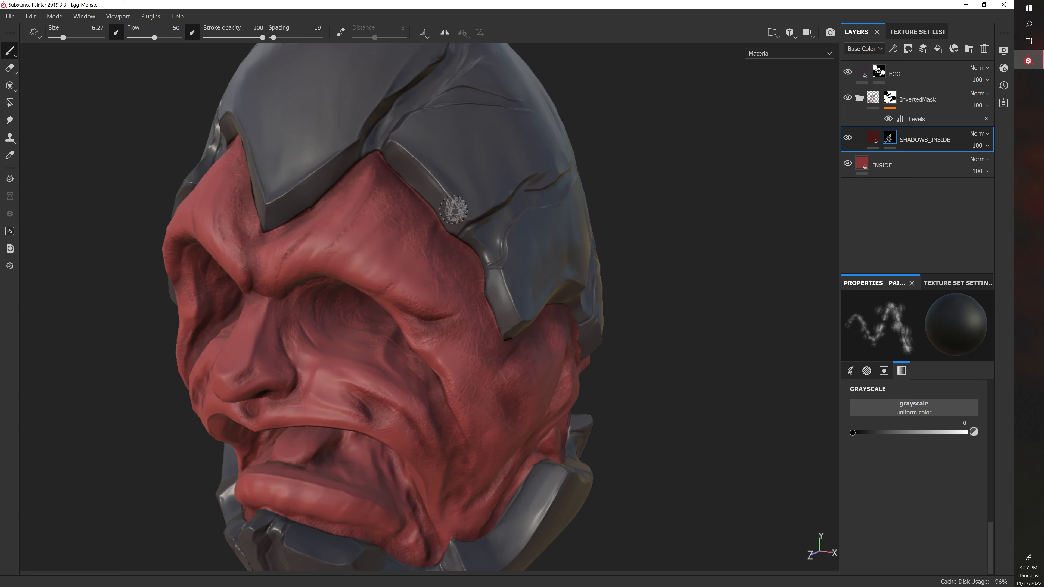
alt+drag(453, 209, 379, 226)
Enlarge the brush to 8.43 and erase shadow from the outer forehead and brow end near the shell edge.
key(bracketright)
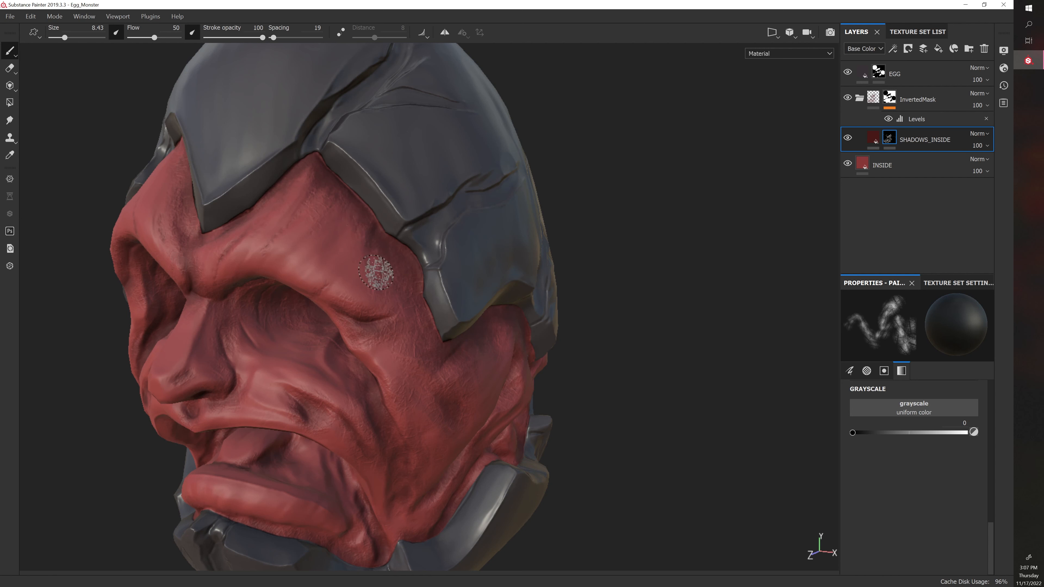
alt+drag(566, 252, 505, 226)
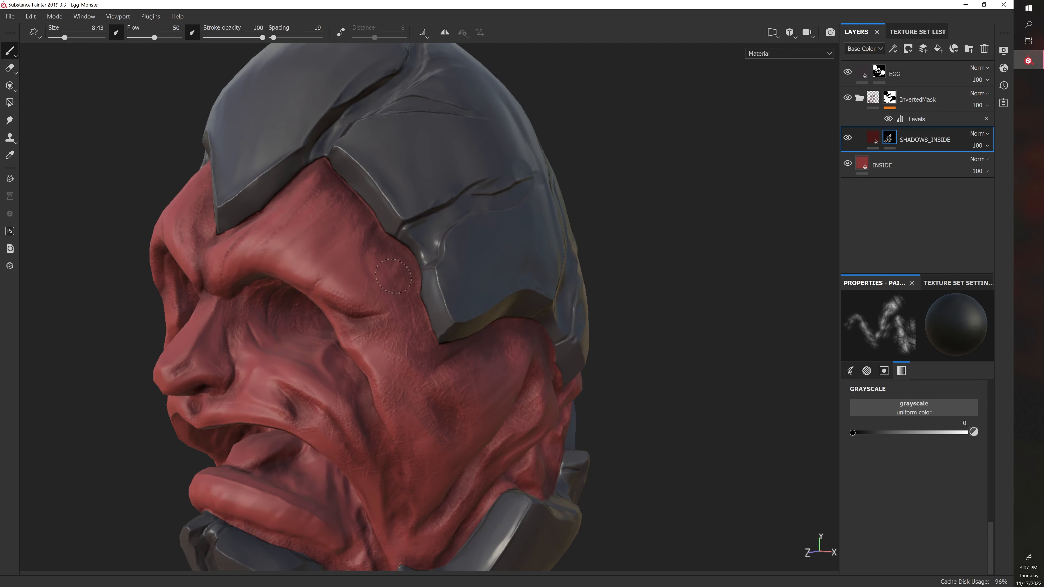
alt+drag(577, 307, 602, 309)
drag(379, 316, 356, 303)
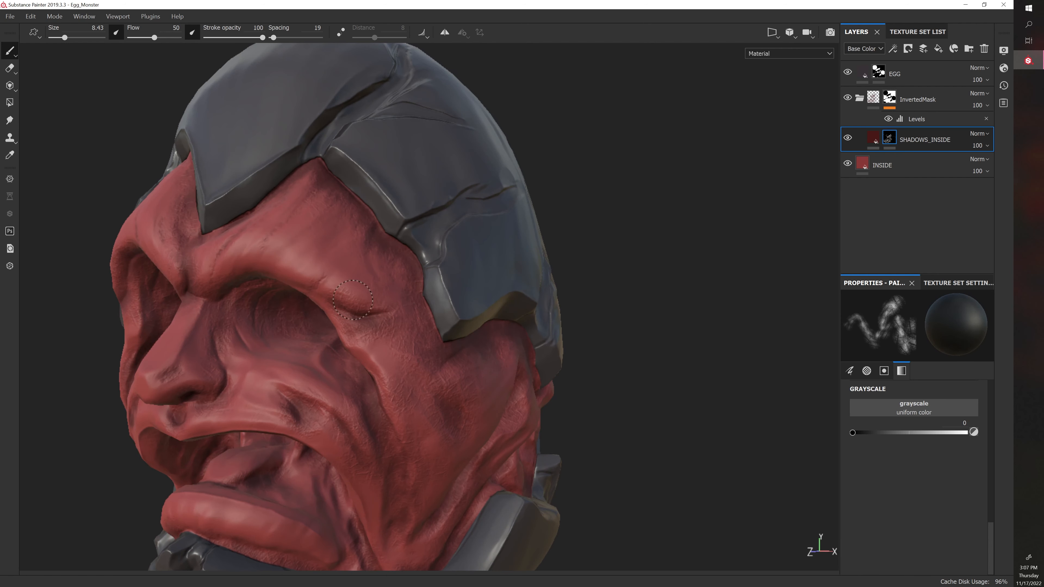
Lighten the temple beside the outer eye corner, below the side shell piece, with brush size 8.43.
alt+drag(561, 308, 596, 310)
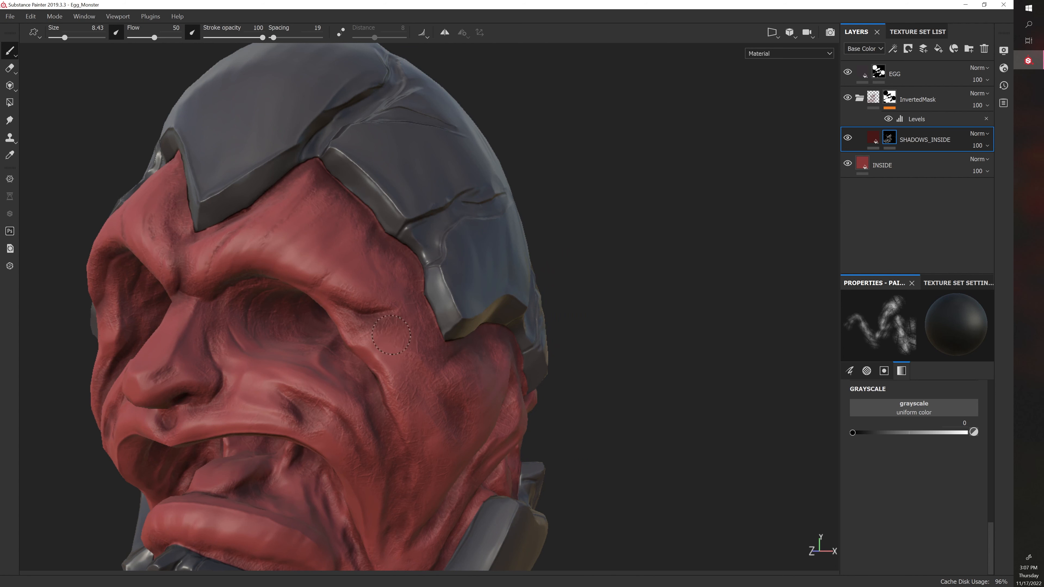
alt+drag(538, 348, 613, 340)
drag(384, 333, 387, 343)
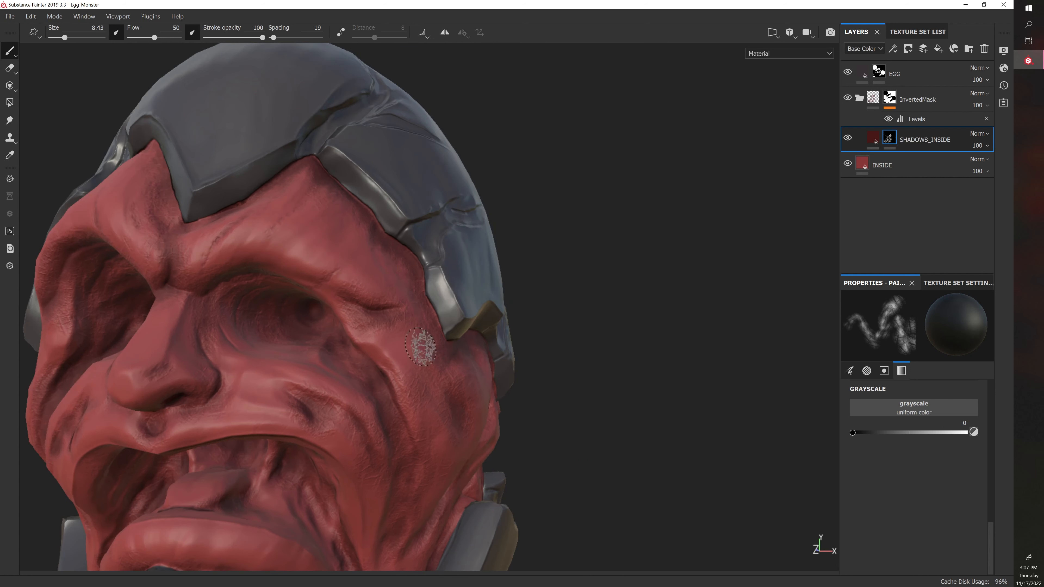
mouse_move(552, 313)
alt+mouse_down()
mouse_move(526, 307)
mouse_move(500, 274)
mouse_move(554, 265)
alt+mouse_up()
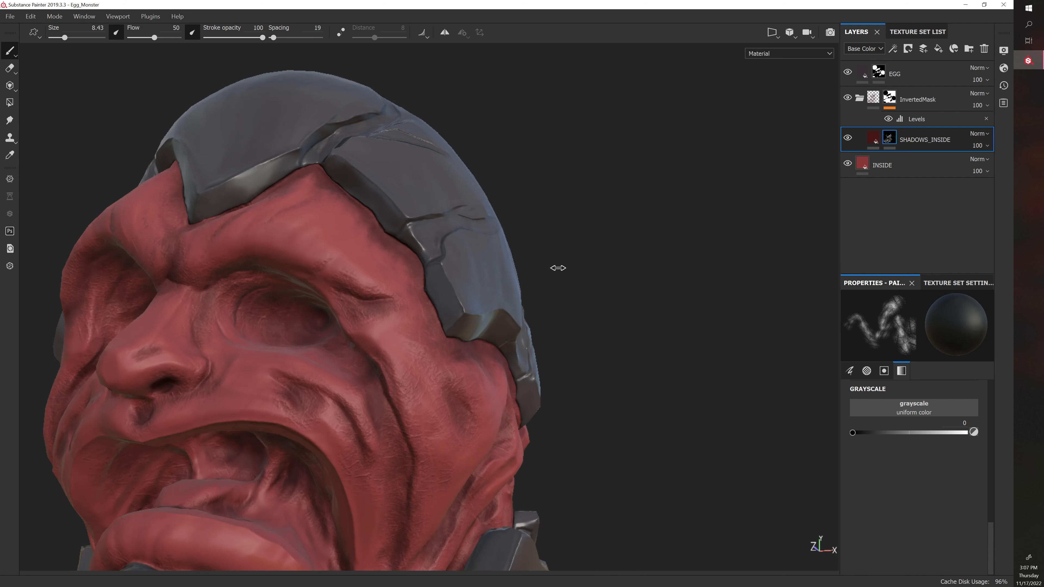
Clean shadow off the inner rim of the eye socket beside the nose bridge, using brush sizes 6.27 and 7.31.
key(bracketleft)
key(bracketleft)
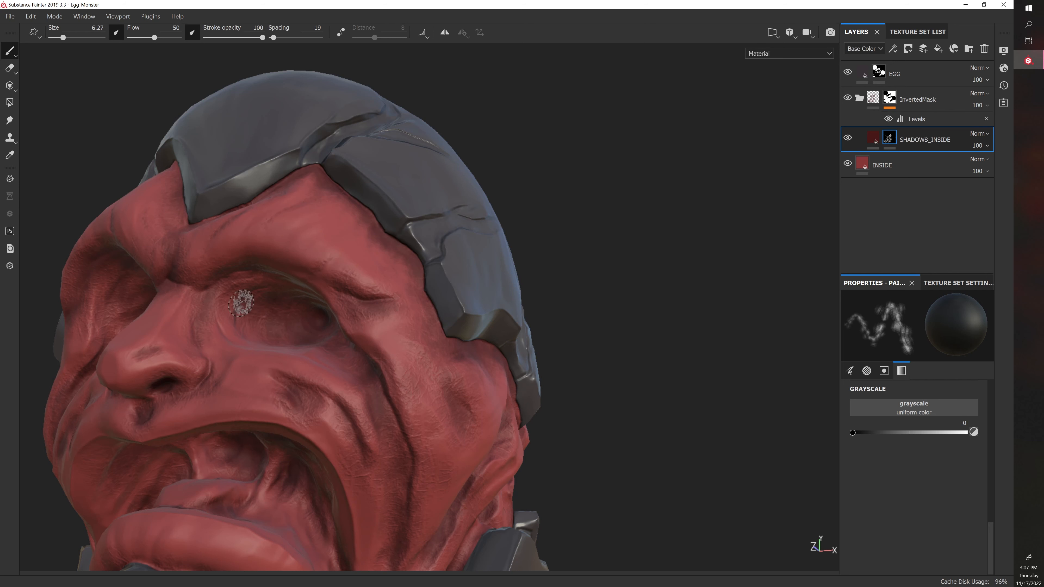
key(bracketleft)
drag(230, 314, 226, 311)
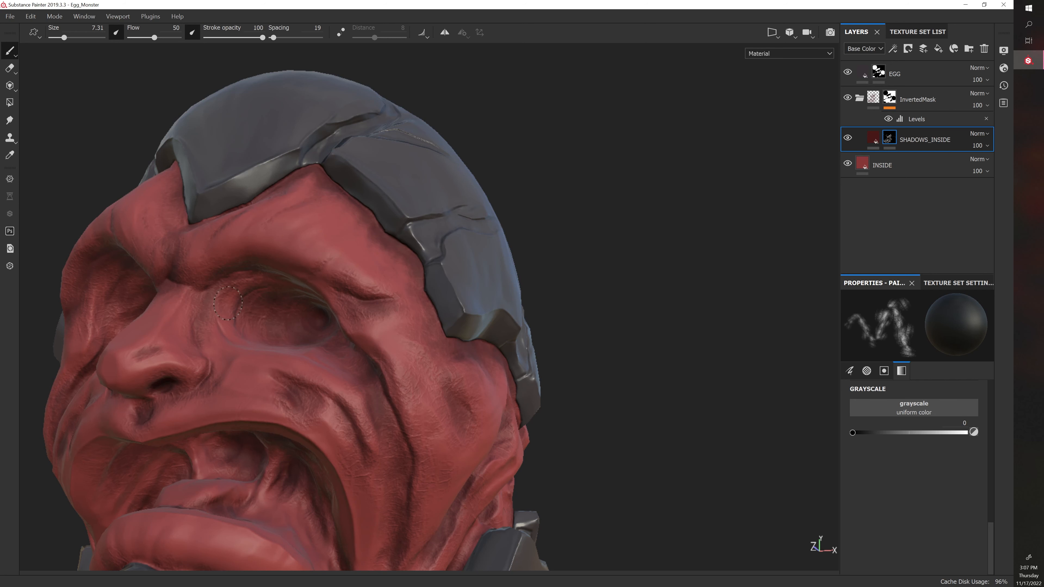
alt+drag(431, 260, 501, 278)
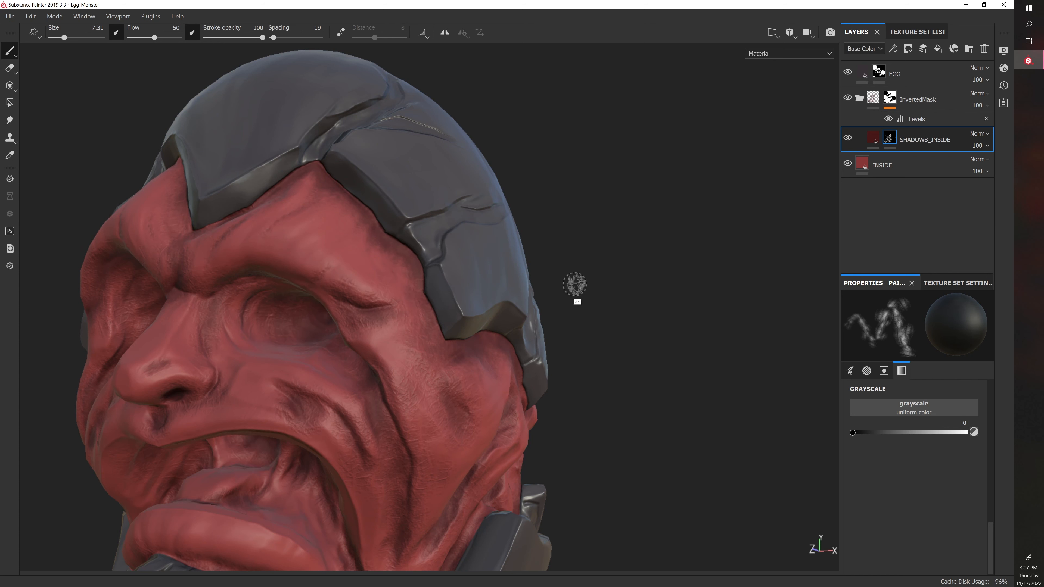
Lighten the raised temple flesh below the shell edge and the upper cheek under the eye socket with brush size 7.31.
alt+drag(571, 285, 493, 287)
alt+drag(572, 365, 443, 357)
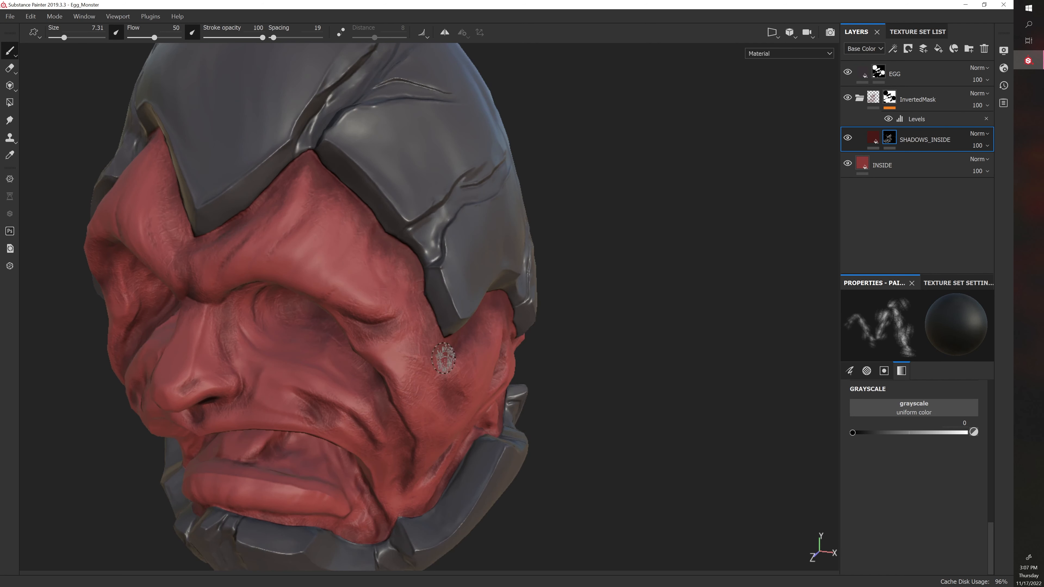
mouse_move(552, 378)
alt+mouse_down()
mouse_move(580, 355)
mouse_move(487, 362)
mouse_move(438, 339)
alt+mouse_up()
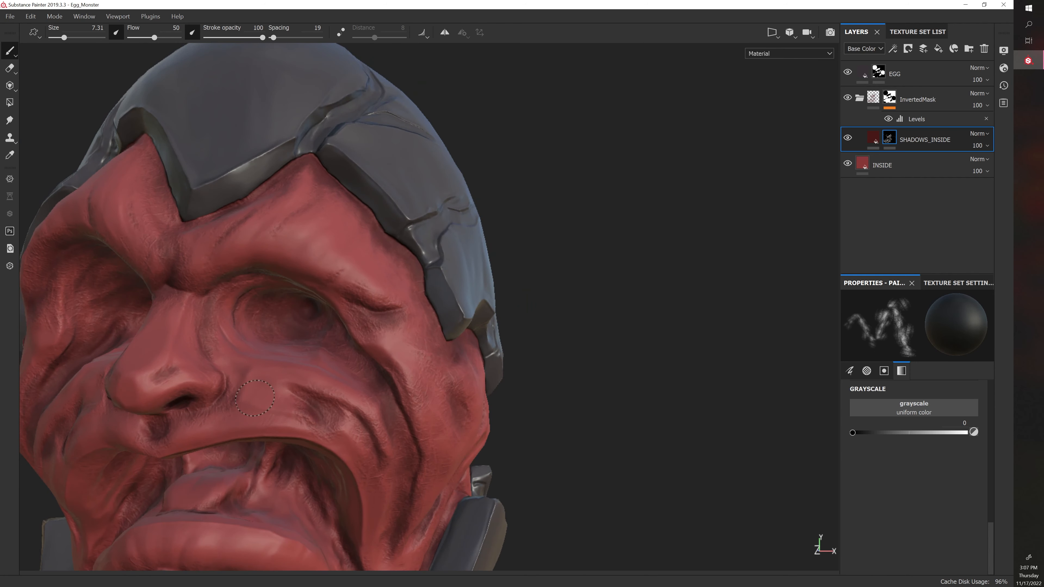
Enlarge the brush to 9.63 and erase shadow from the temple flesh along the side shell edge.
alt+right_drag(310, 397, 246, 362)
mouse_move(202, 319)
alt+mouse_down()
mouse_move(164, 314)
mouse_move(557, 343)
mouse_move(174, 348)
alt+mouse_up()
alt+right_drag(173, 348, 112, 340)
alt+middle_drag(111, 340, 94, 360)
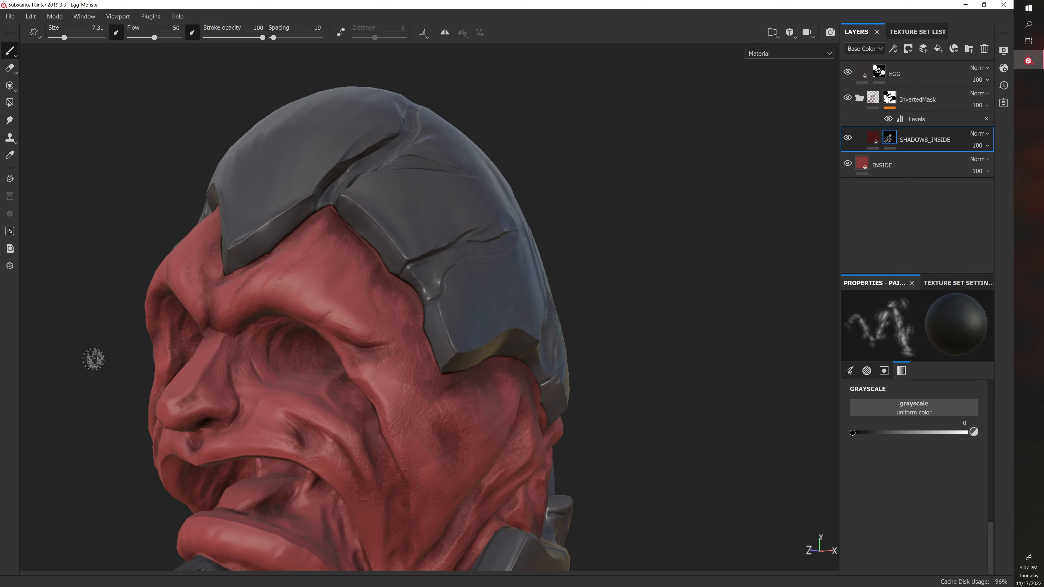
key(bracketright)
key(bracketright)
drag(379, 327, 389, 293)
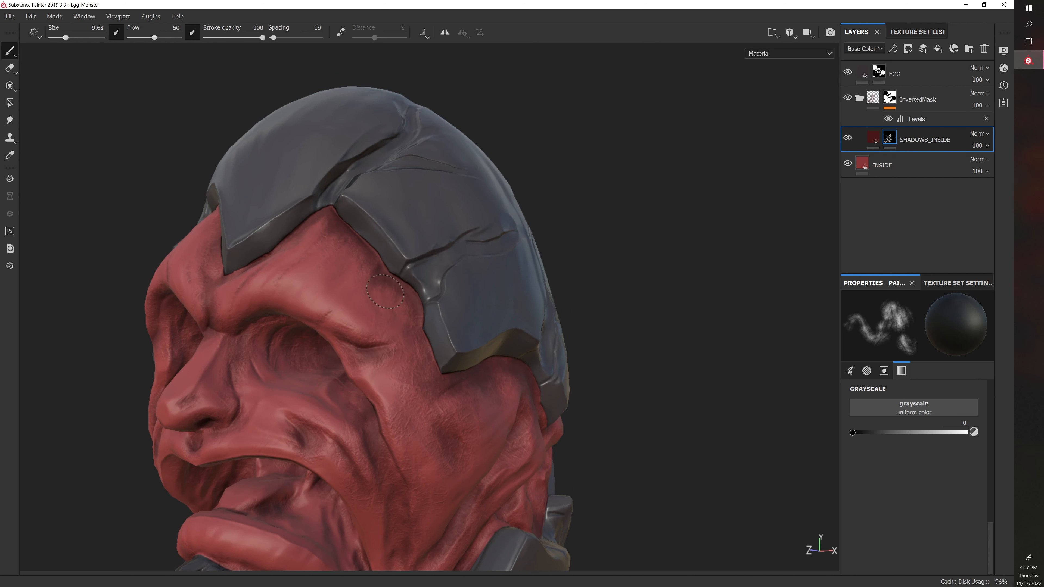
alt+drag(591, 339, 582, 318)
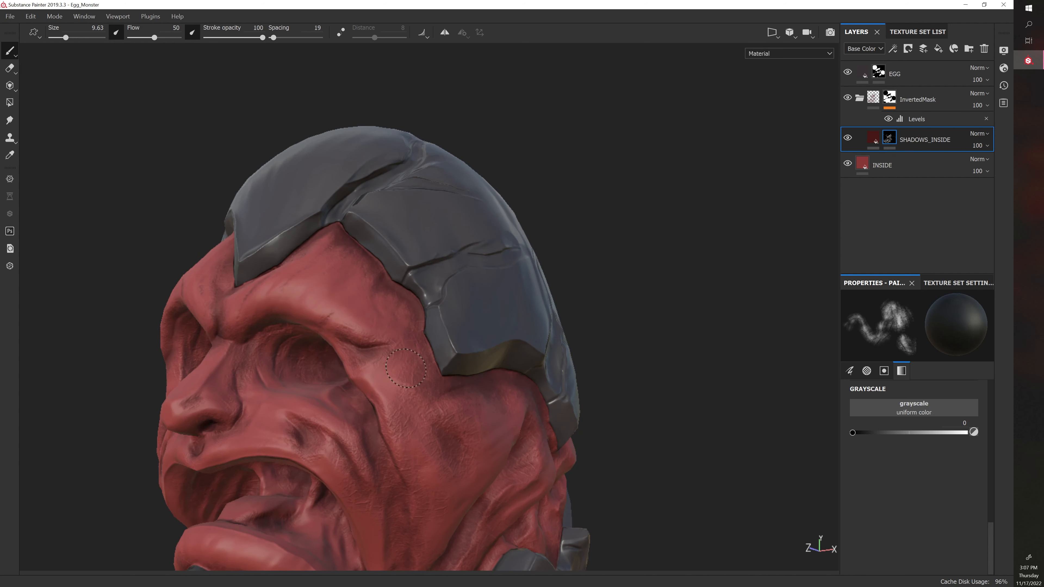
alt+drag(406, 368, 510, 362)
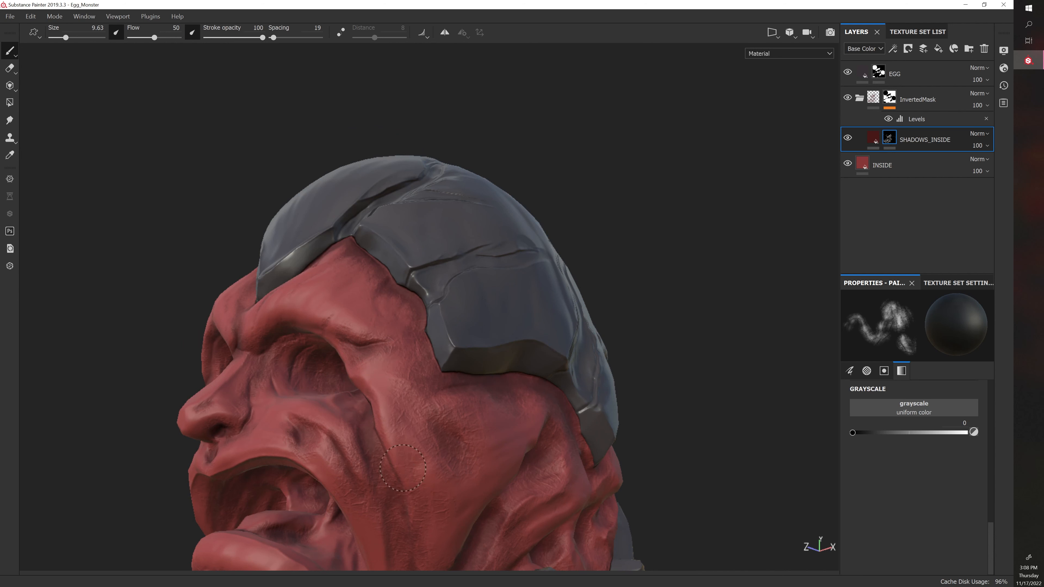
Reduce the brush to 7.31 and lighten the side of the nose and the nose bridge.
mouse_move(547, 361)
alt+mouse_down()
mouse_move(683, 379)
mouse_move(624, 386)
alt+mouse_up()
alt+drag(414, 378, 340, 351)
key(bracketleft)
key(bracketleft)
key(bracketleft)
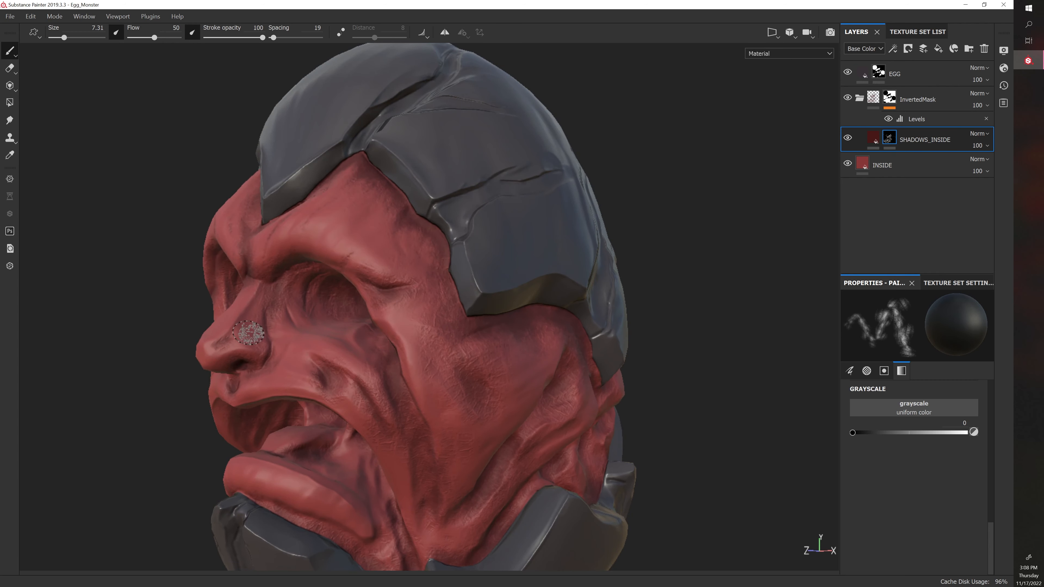
drag(222, 341, 223, 336)
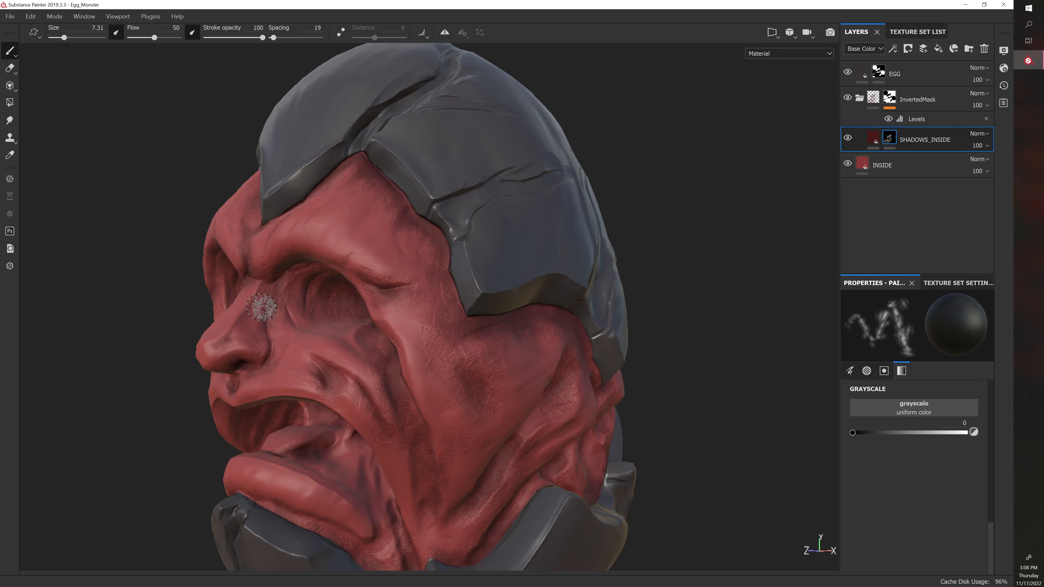
Lighten the raised cheek folds beside the mouth and under the eye socket, using brush sizes 8.43 and 7.31.
key(bracketright)
alt+drag(195, 484, 202, 480)
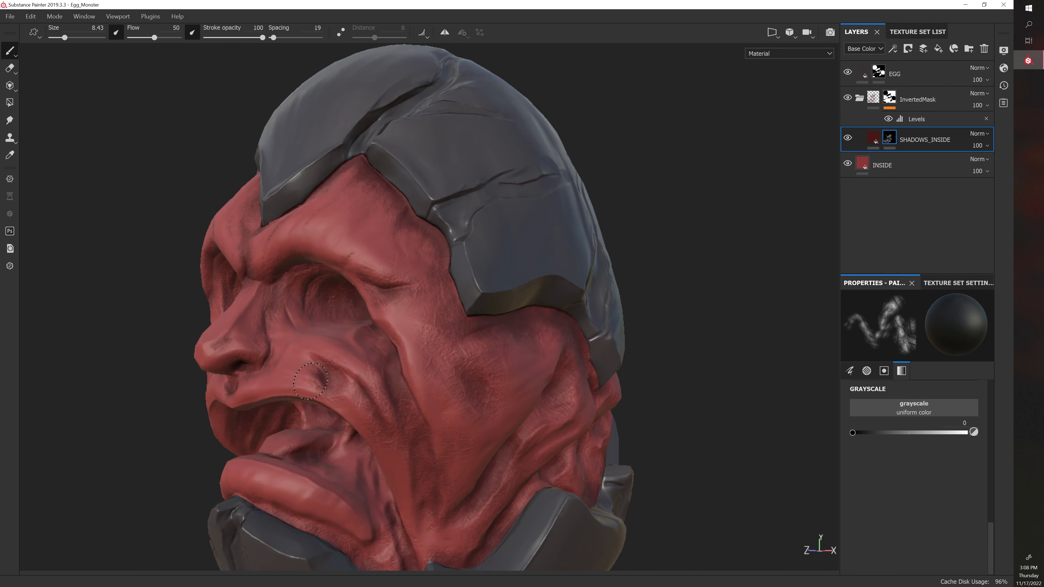
alt+drag(476, 360, 603, 344)
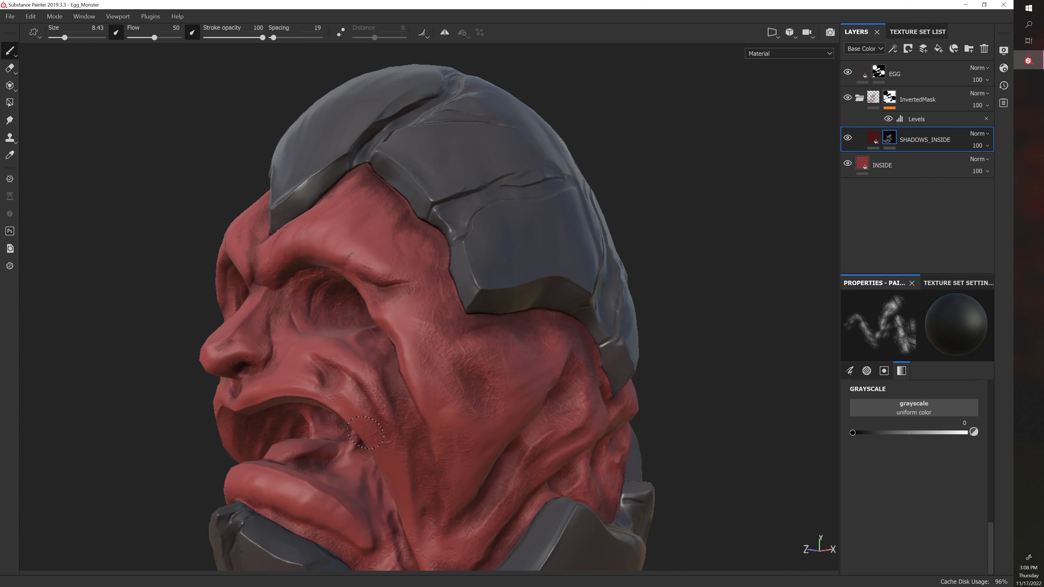
alt+middle_drag(404, 397, 224, 352)
shift+right_drag(224, 352, 339, 355)
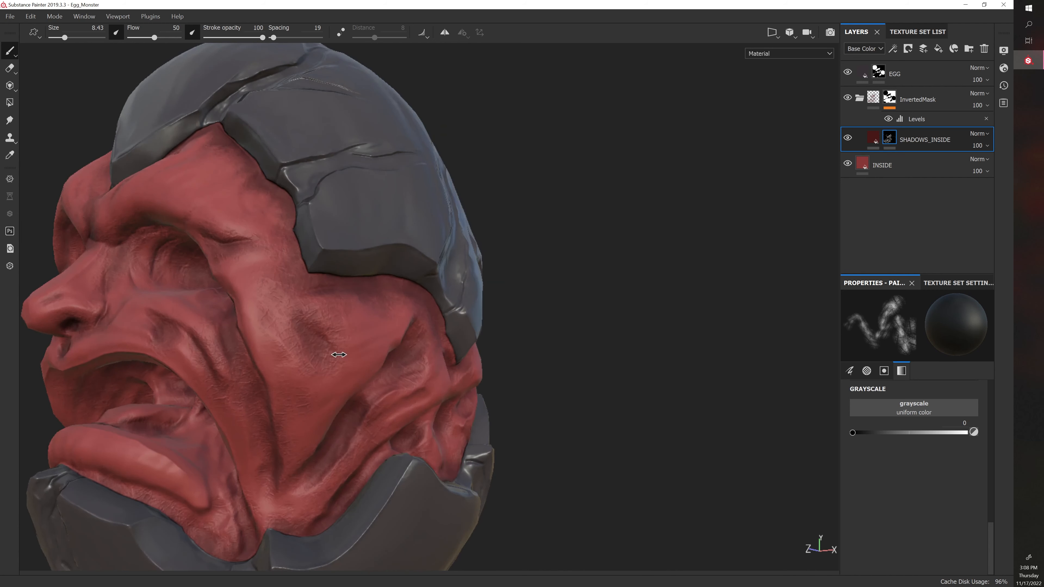
key(bracketleft)
drag(198, 331, 201, 323)
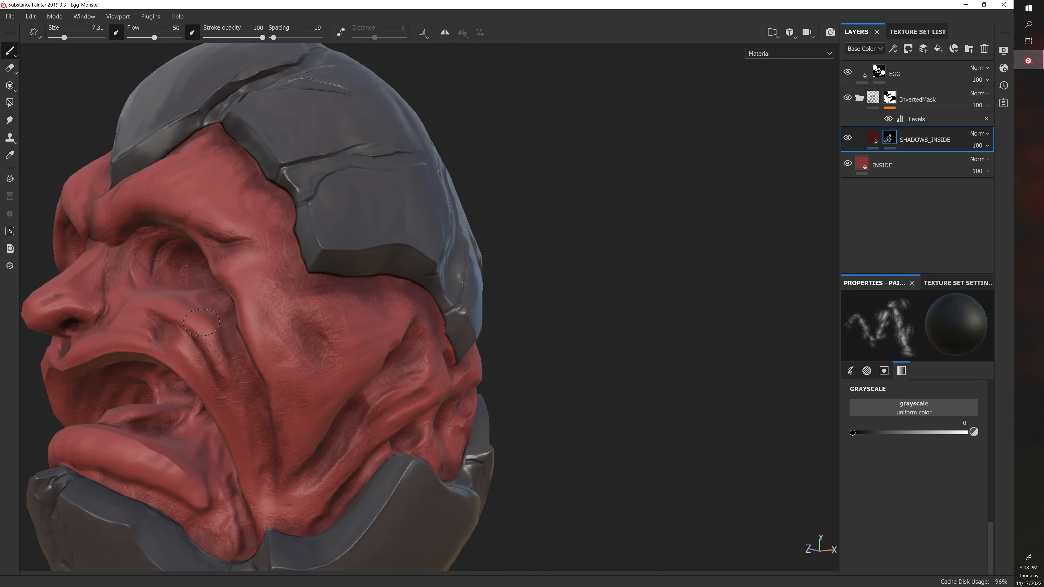
Erase shadow from the broad cheekbone flesh below the side shell piece, using brush sizes 8.43 and 10.91.
key(bracketright)
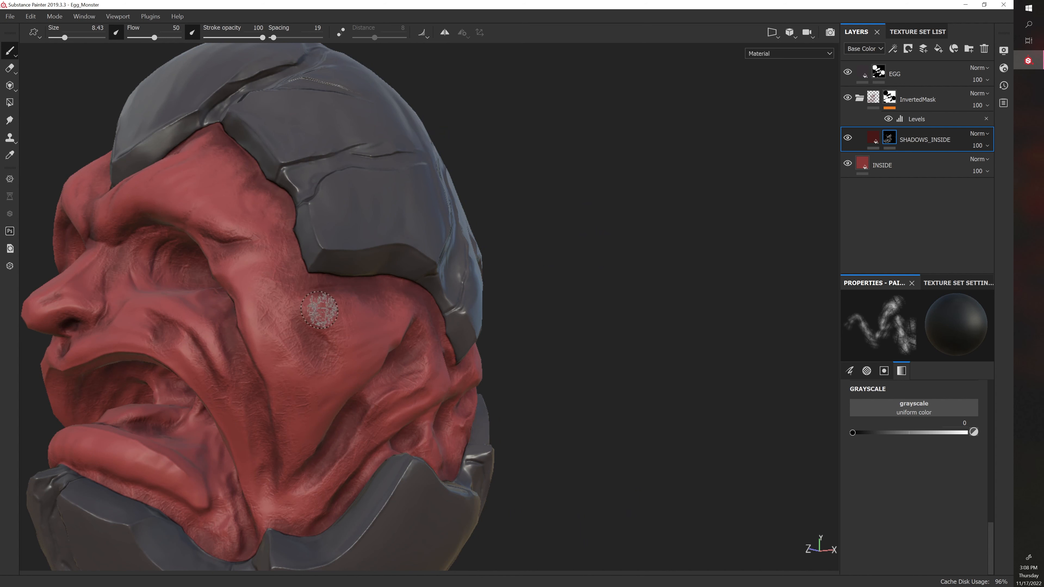
alt+drag(480, 195, 272, 210)
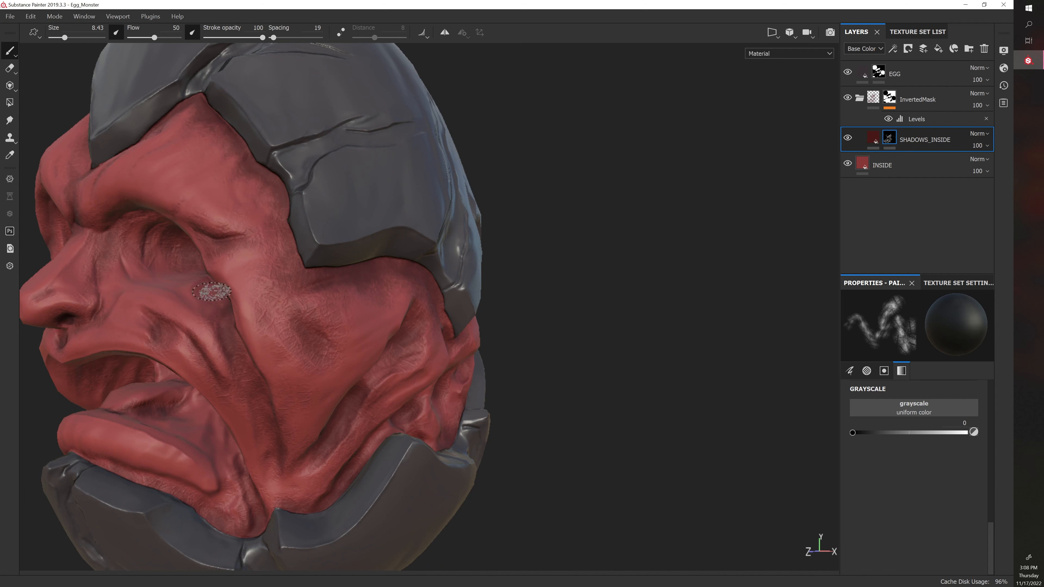
key(bracketright)
key(bracketright)
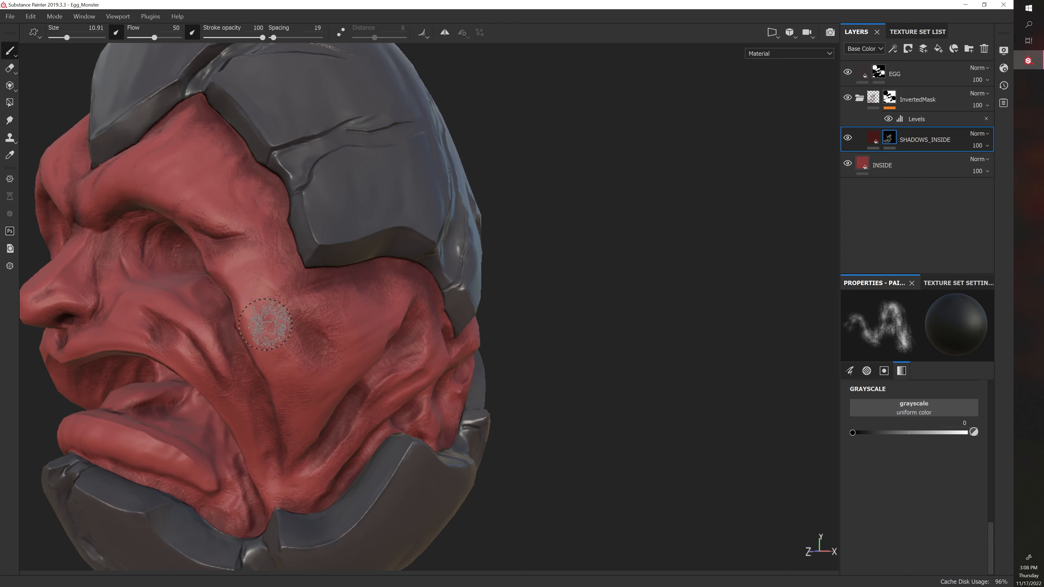
mouse_move(268, 314)
alt+mouse_down()
mouse_move(326, 319)
mouse_move(583, 396)
alt+mouse_up()
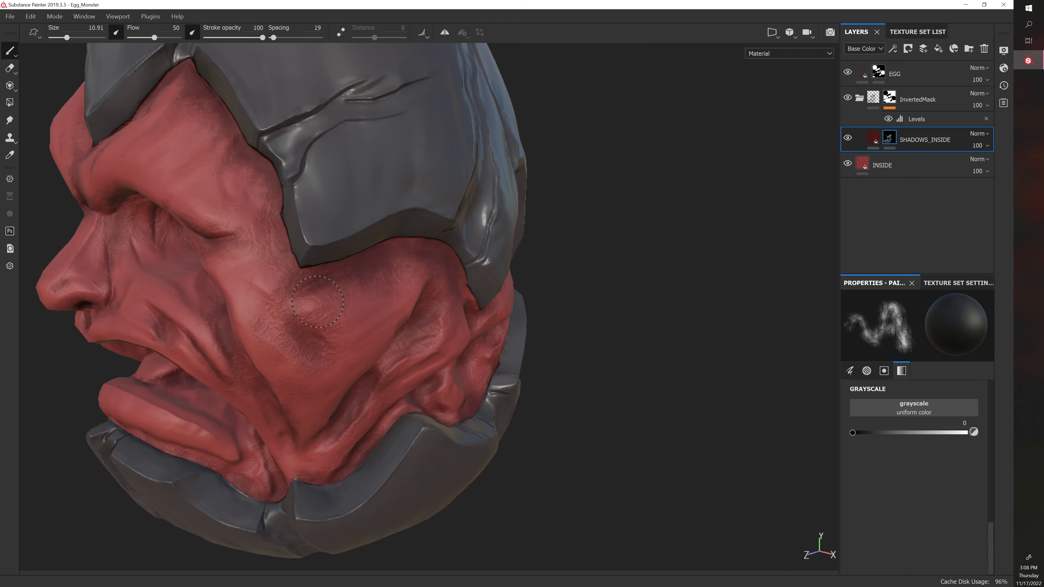
Reduce the brush to 7.31 and lighten the ridges around the cheek hollow and the fold beside the mouth corner.
mouse_move(328, 296)
ctrl+right_down()
mouse_move(337, 291)
mouse_move(317, 287)
mouse_move(324, 291)
ctrl+right_up()
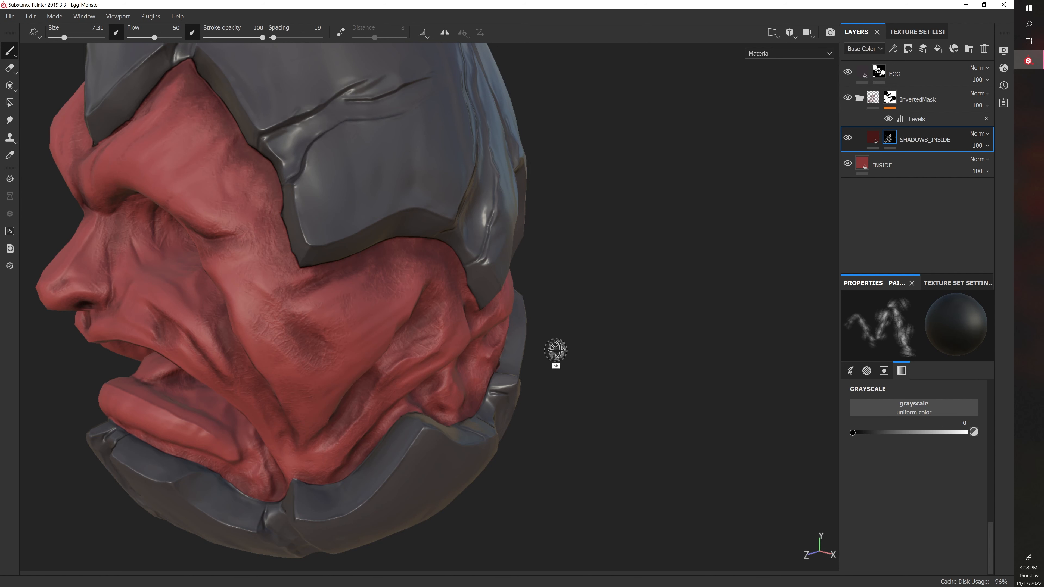
alt+drag(555, 350, 345, 303)
alt+drag(578, 303, 275, 345)
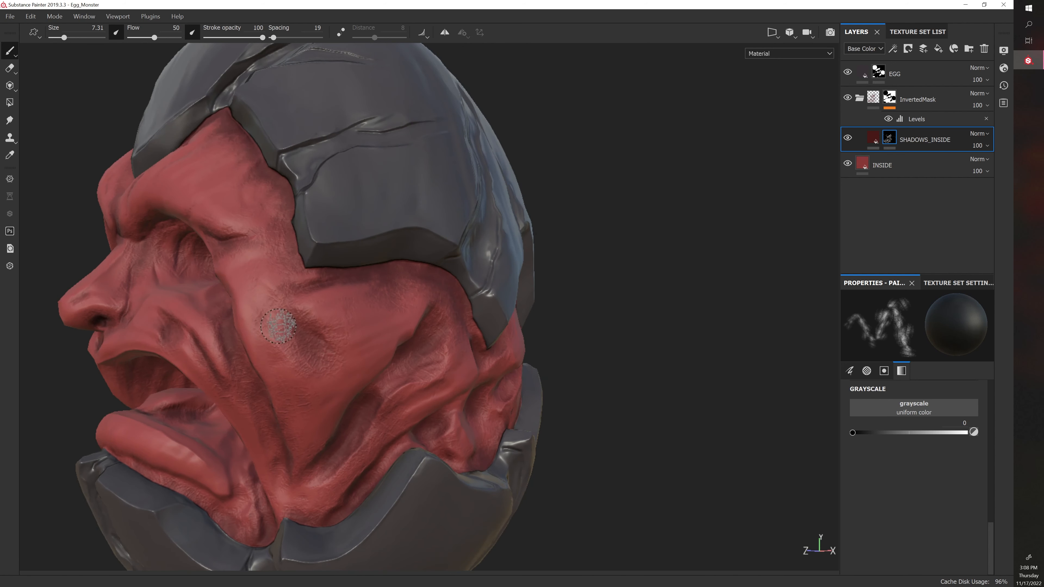
alt+drag(578, 313, 240, 378)
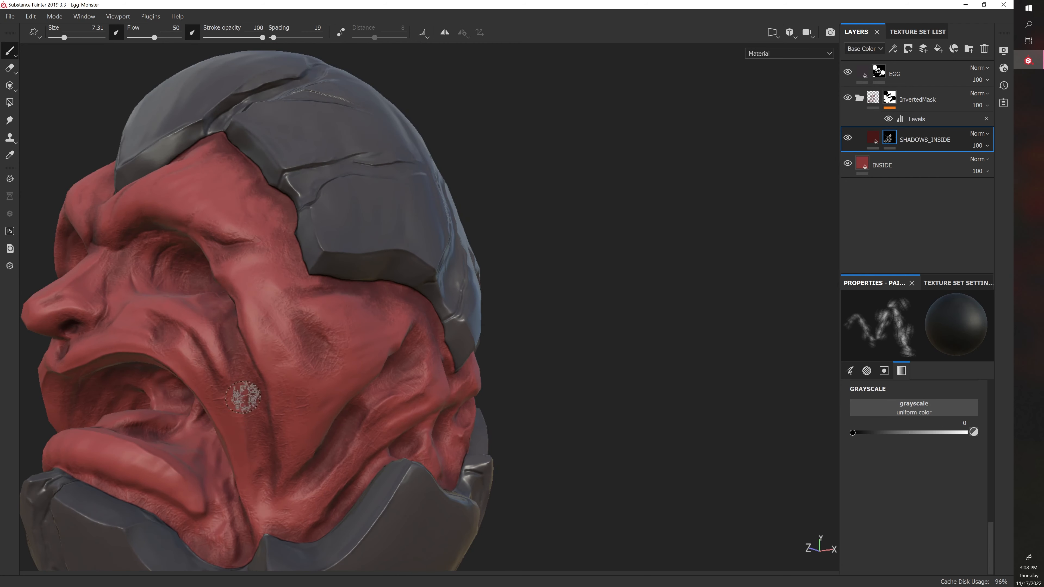
alt+drag(238, 417, 533, 298)
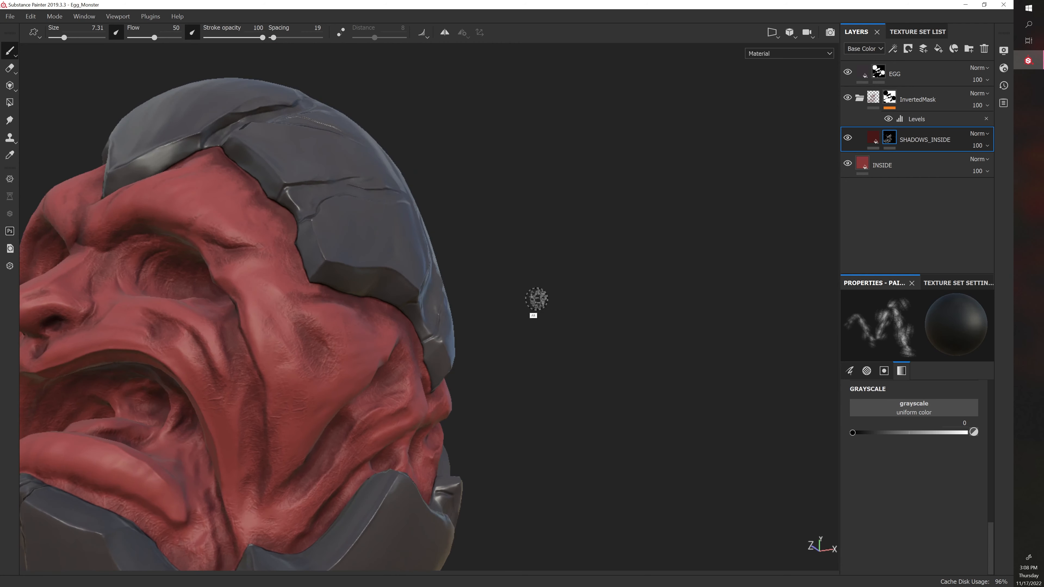
mouse_move(218, 407)
alt+mouse_down()
mouse_move(490, 366)
mouse_move(151, 415)
alt+mouse_up()
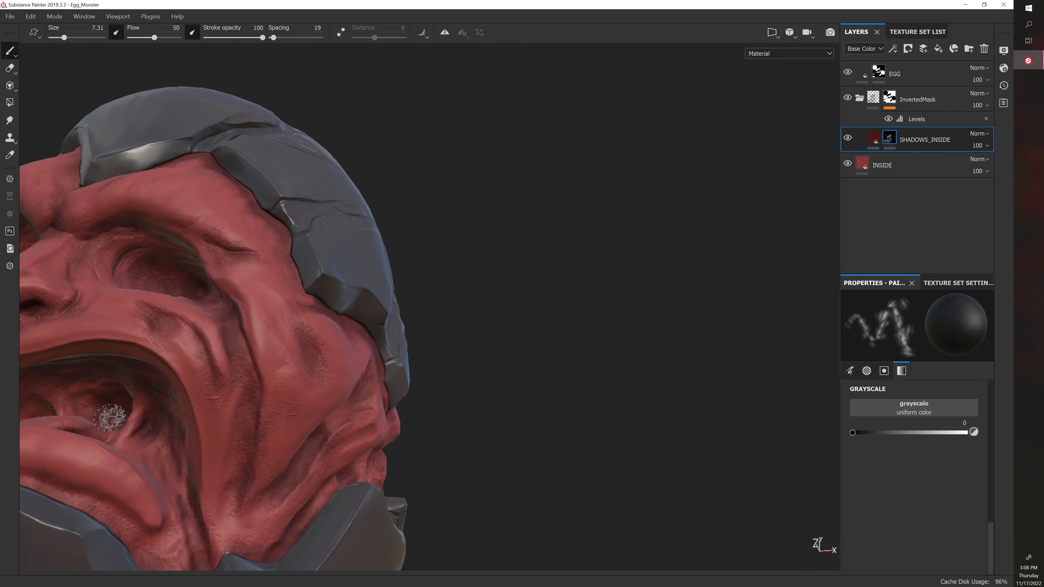
alt+drag(247, 337, 402, 347)
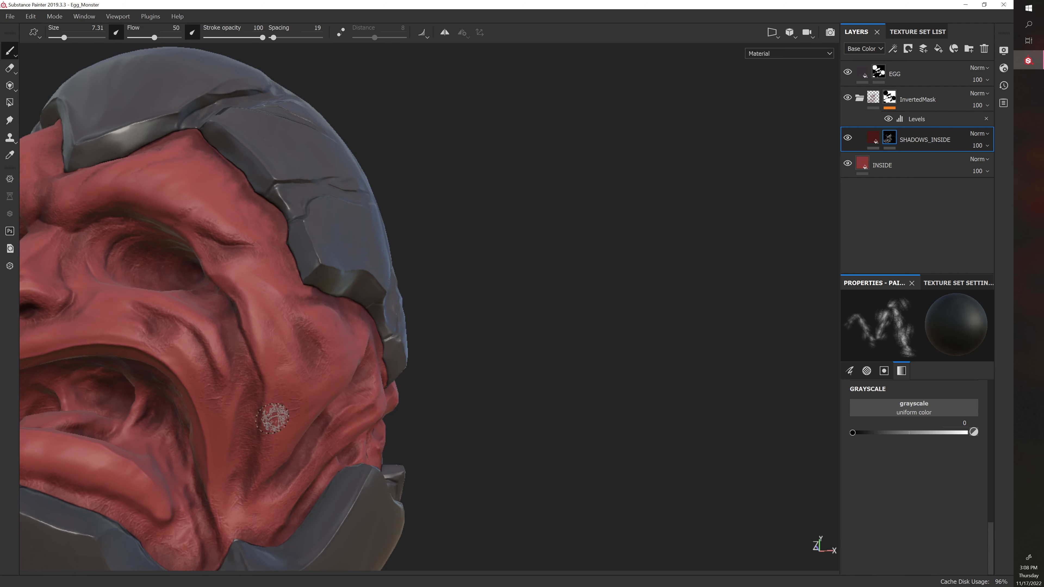
Clean shadow off the raised jaw and rear cheek folds on the side of the head with brush size 7.31.
scroll(587, 380, down, 5)
alt+drag(587, 380, 530, 386)
scroll(566, 380, up, 3)
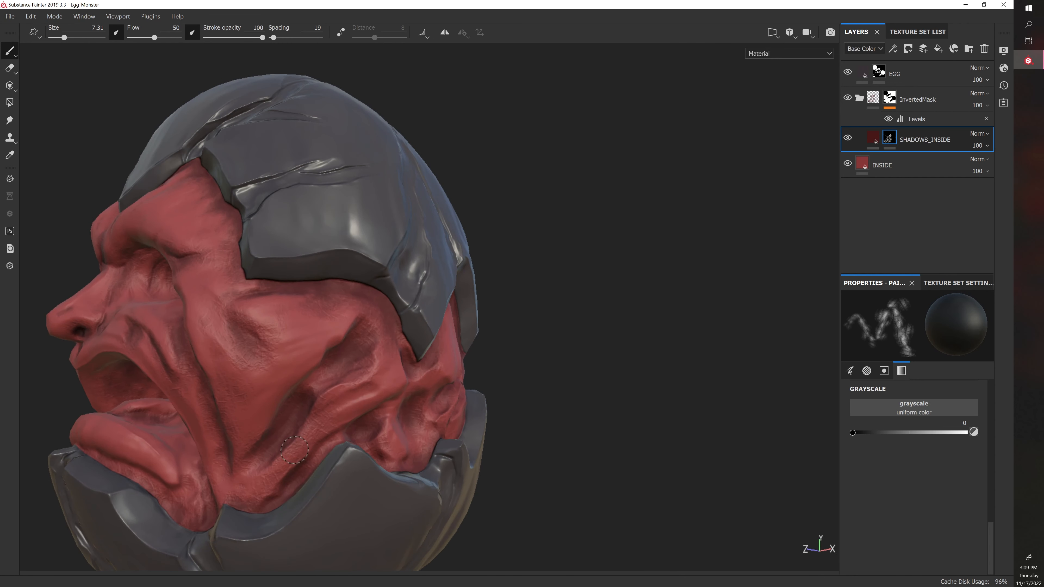
alt+drag(361, 416, 347, 389)
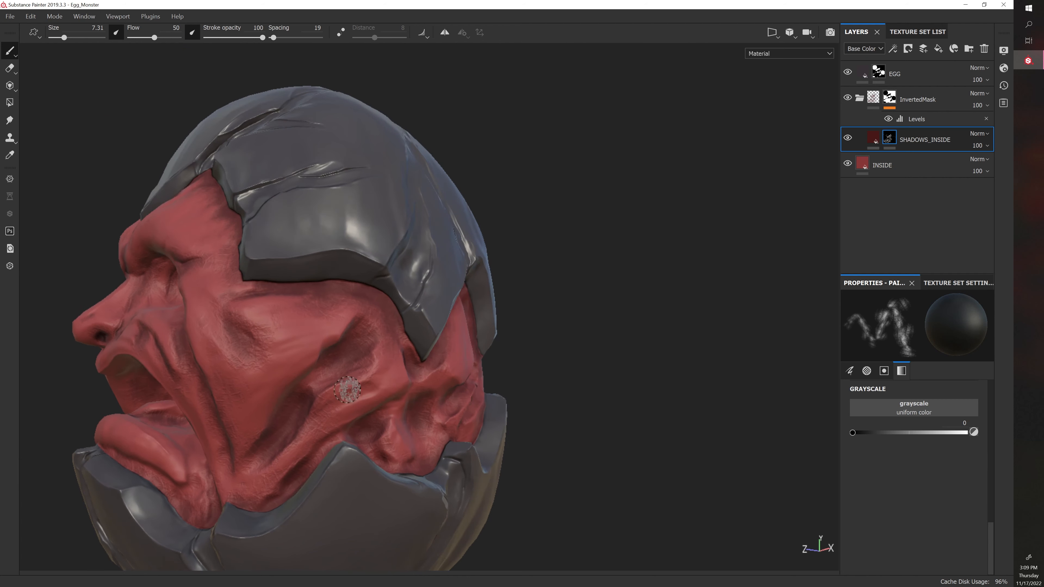
alt+drag(559, 413, 510, 380)
alt+drag(555, 326, 508, 314)
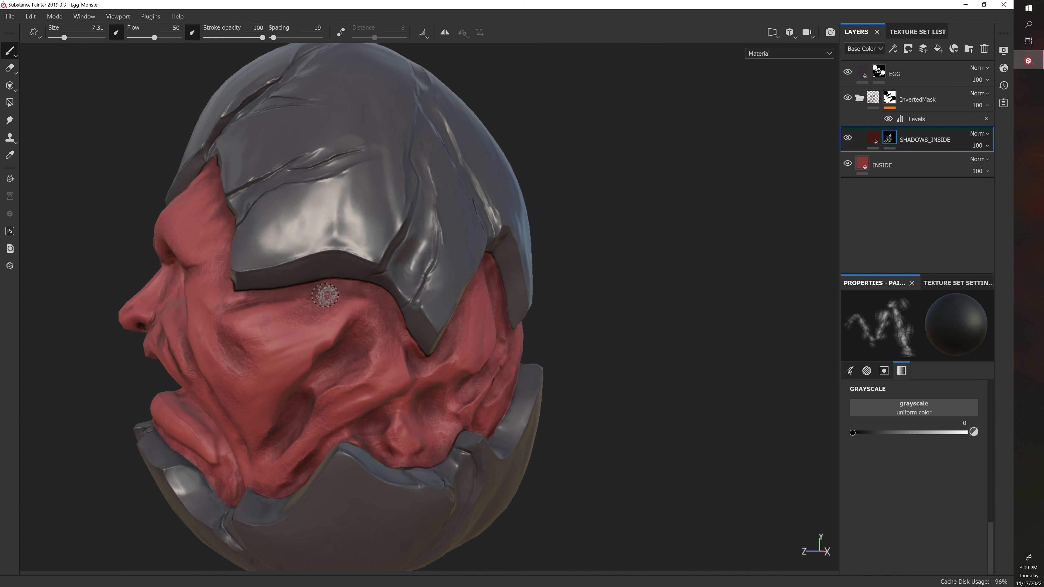
Enlarge the brush to 8.43 and lighten the raised side flesh under the upper shell edge and around the cheek hollows.
ctrl+right_drag(325, 296, 329, 295)
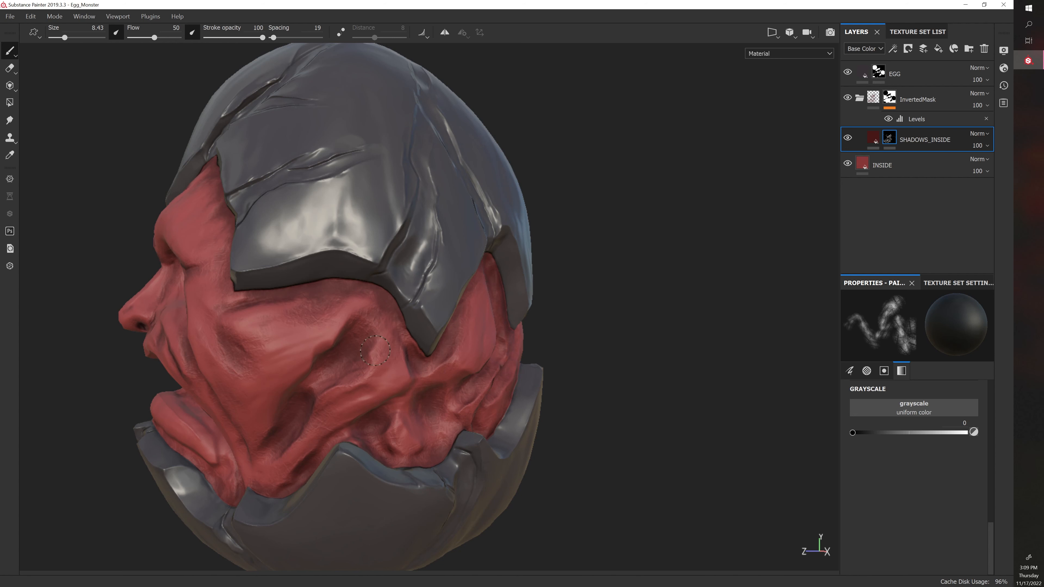
alt+drag(548, 356, 385, 335)
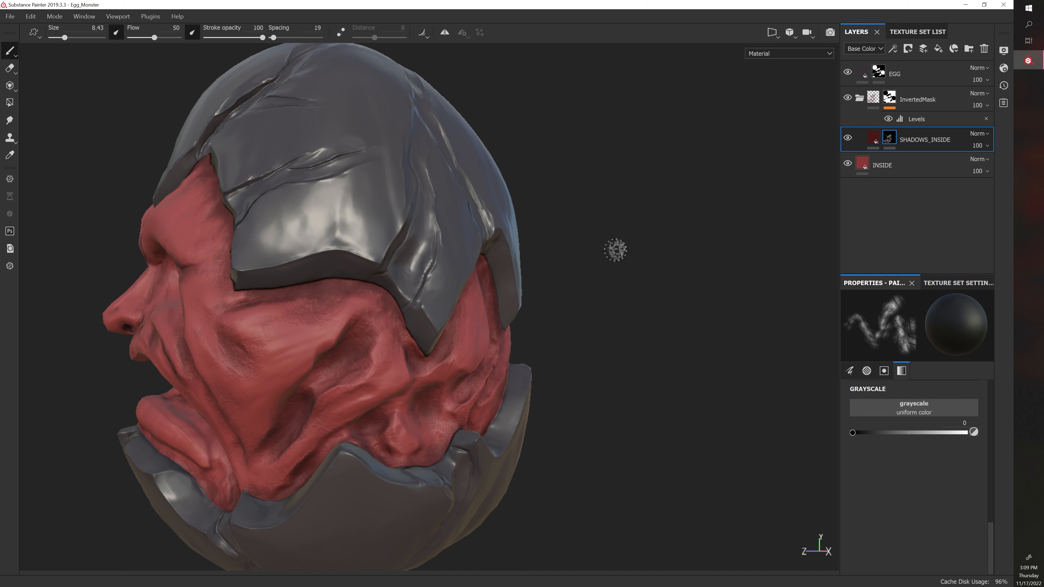
alt+drag(641, 288, 351, 308)
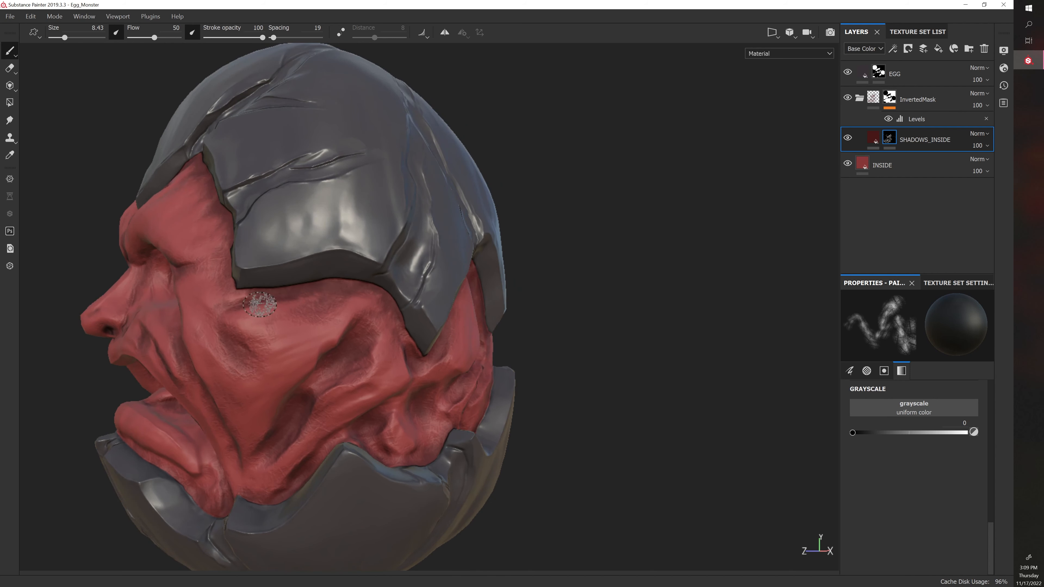
alt+drag(562, 306, 290, 305)
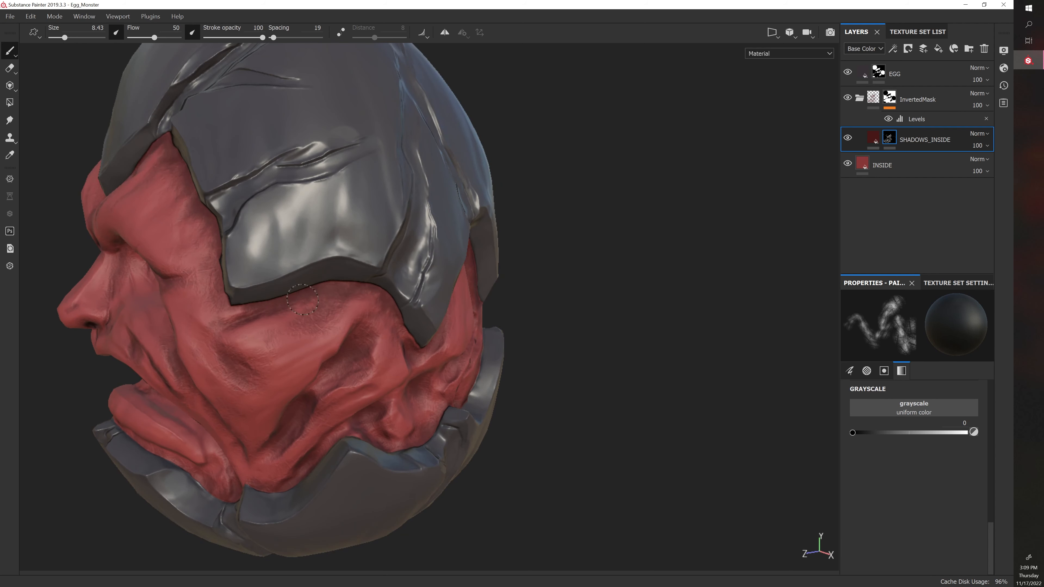
alt+drag(534, 361, 525, 296)
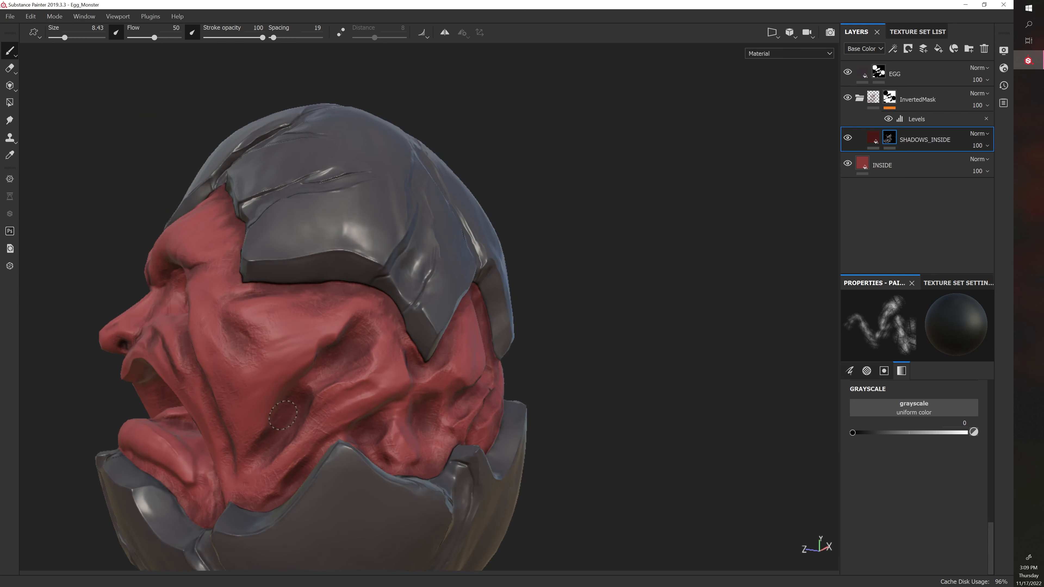
alt+drag(575, 394, 435, 380)
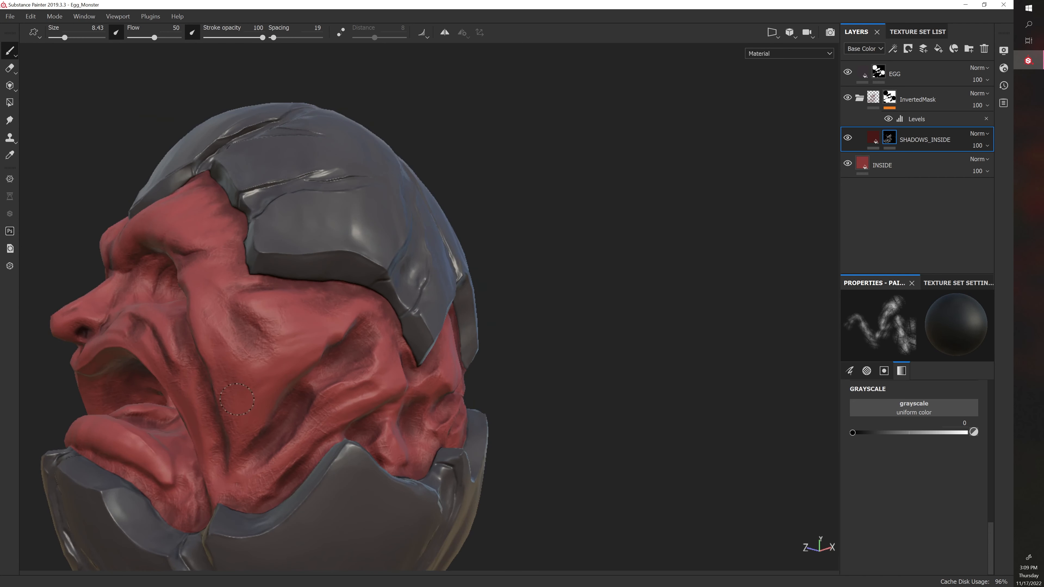
Compare the face from the front with the InvertedMask folder hidden and shown.
alt+drag(238, 378, 474, 388)
mouse_move(482, 391)
alt+right_down()
mouse_move(470, 391)
mouse_move(461, 419)
mouse_move(461, 408)
mouse_move(493, 395)
alt+right_up()
alt+drag(493, 395, 496, 385)
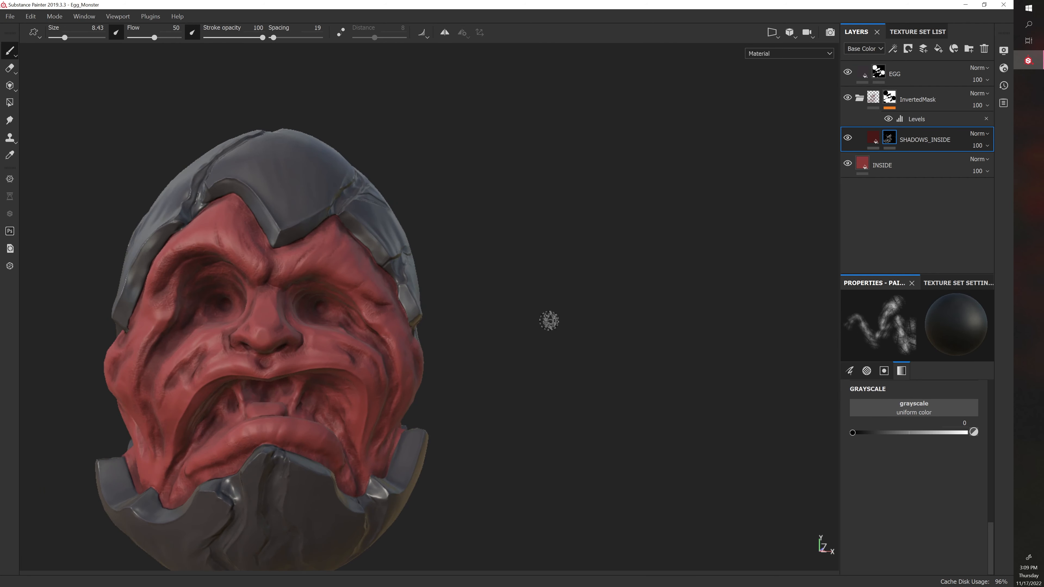
click(844, 99)
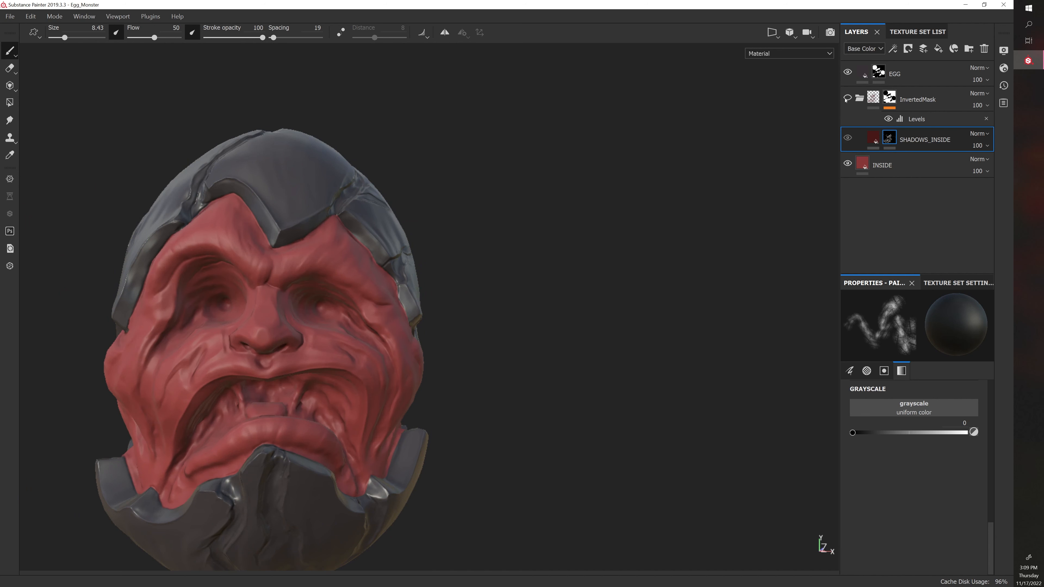
click(845, 99)
click(845, 98)
click(846, 99)
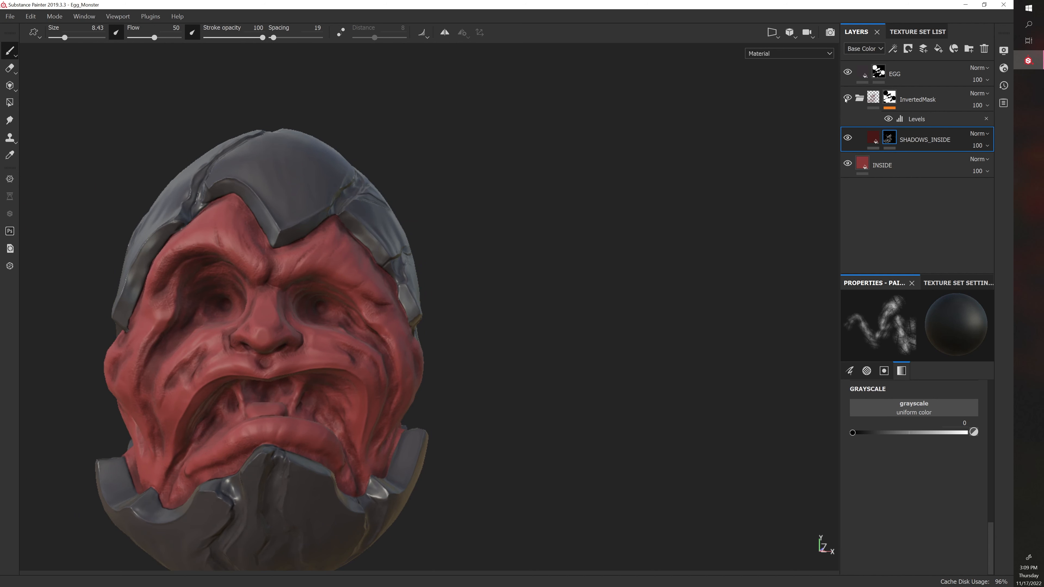
click(846, 98)
click(846, 98)
click(845, 99)
click(846, 100)
Examine the whole egg from farther away while toggling the visibility of the InvertedMask folder and the SHADOWS_INSIDE layer.
alt+right_drag(567, 251, 498, 284)
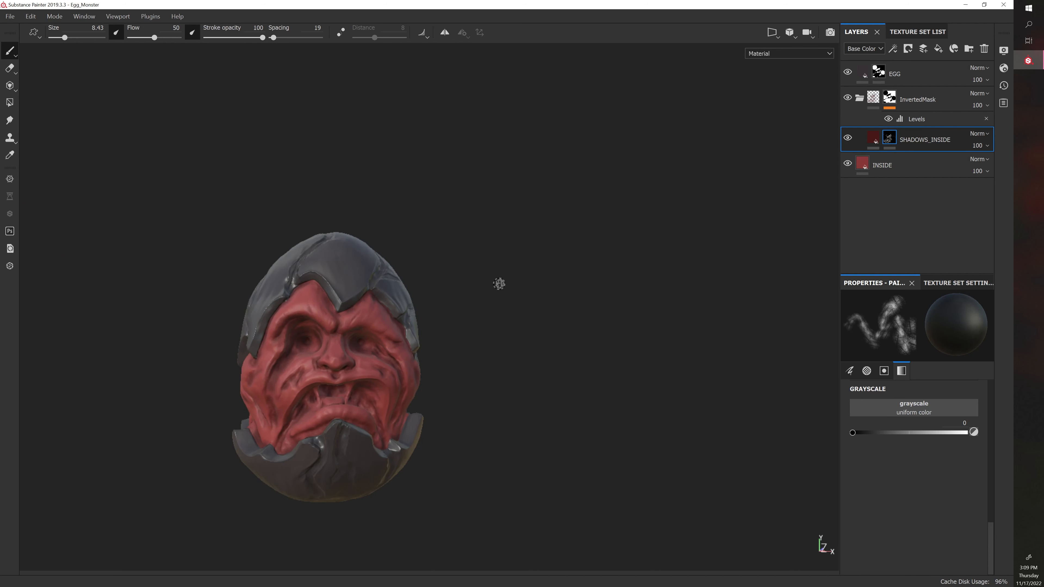
alt+drag(497, 284, 494, 295)
click(846, 99)
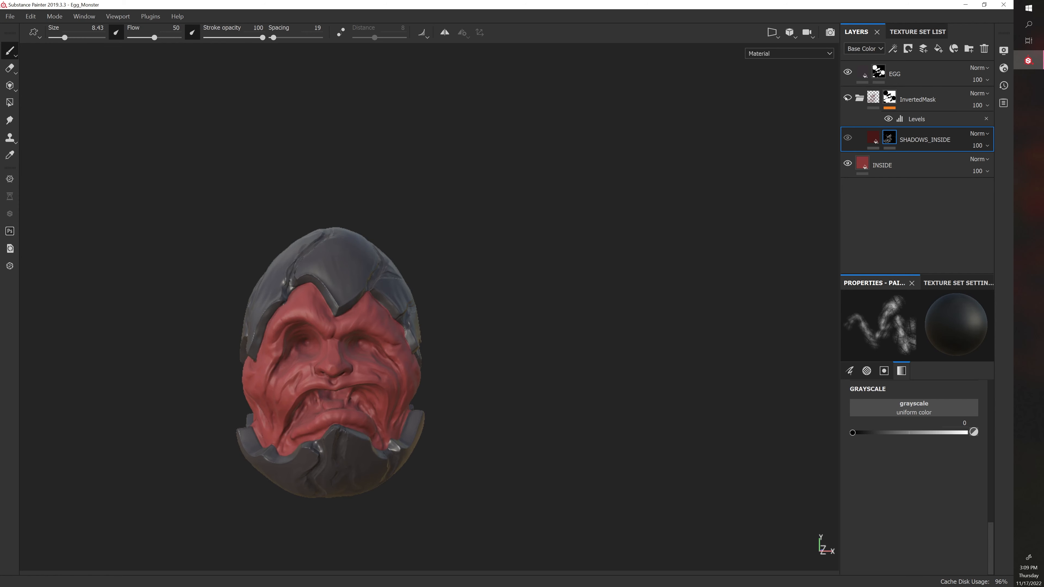
click(846, 99)
click(847, 138)
click(847, 138)
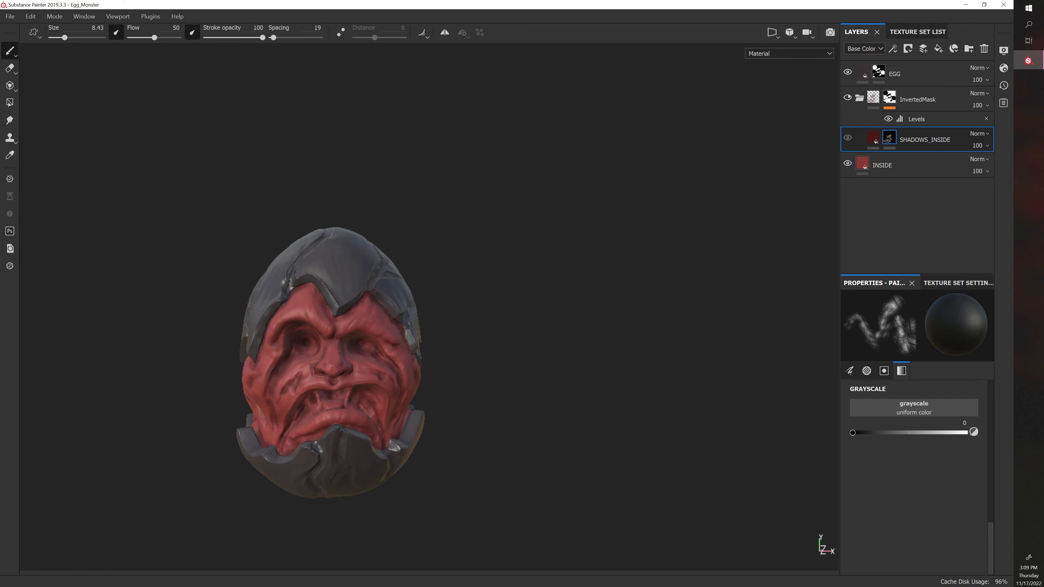
Toggle the SHADOWS_INSIDE layer for comparison, leave it visible, and clean shadow off the raised fold on the outer cheek.
click(847, 137)
click(847, 137)
alt+right_drag(485, 288, 564, 263)
alt+middle_drag(533, 289, 611, 247)
alt+drag(611, 248, 655, 263)
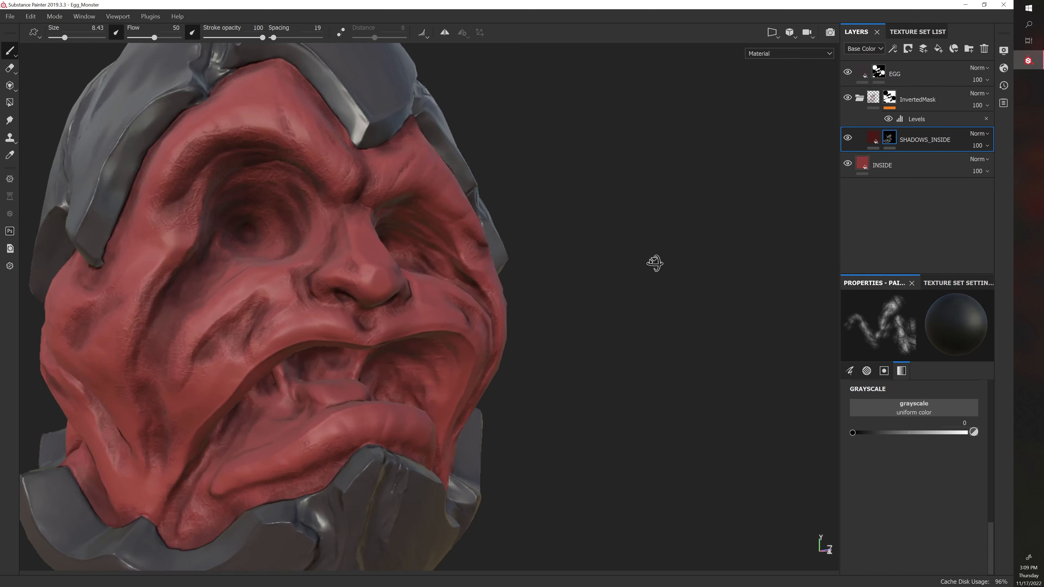
mouse_move(552, 343)
alt+mouse_down()
mouse_move(601, 360)
mouse_move(526, 339)
alt+mouse_up()
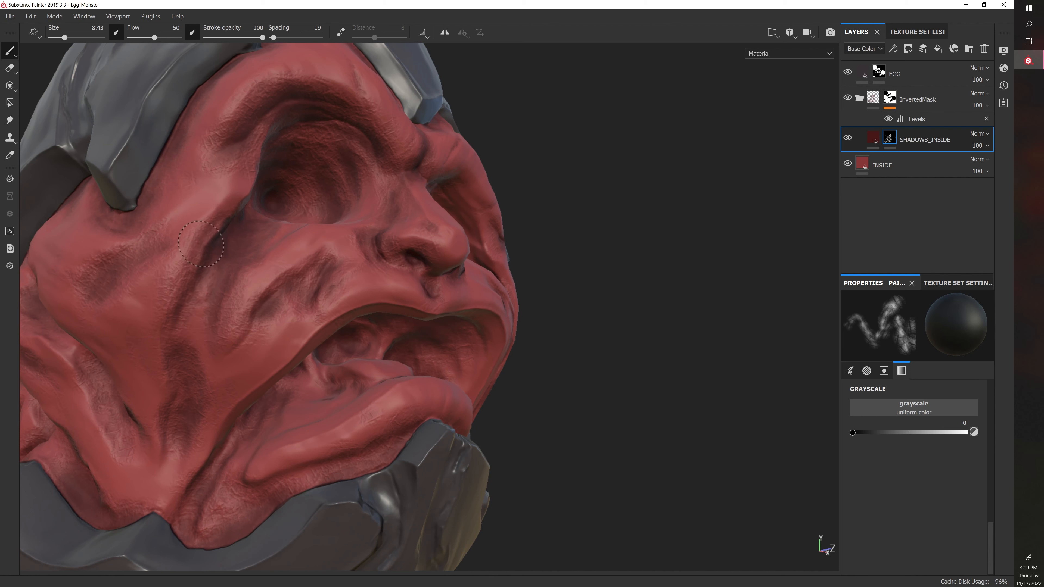
mouse_move(114, 251)
mouse_down()
mouse_move(99, 270)
mouse_move(122, 259)
mouse_up()
Lighten the tongue and raised flesh inside the open mouth with the black mask brush at size 8.43.
alt+right_drag(489, 327, 452, 339)
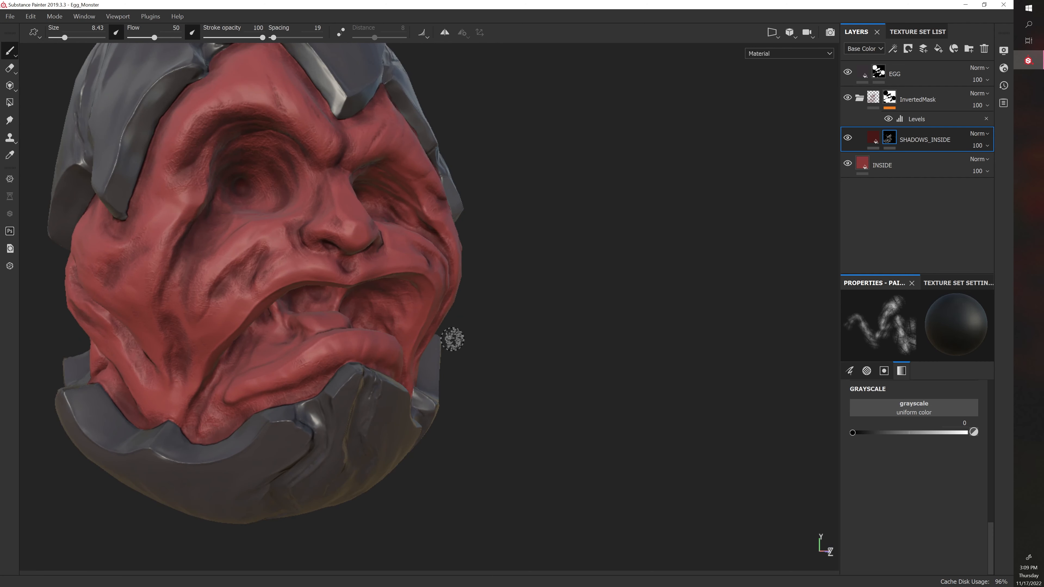
alt+drag(267, 387, 329, 357)
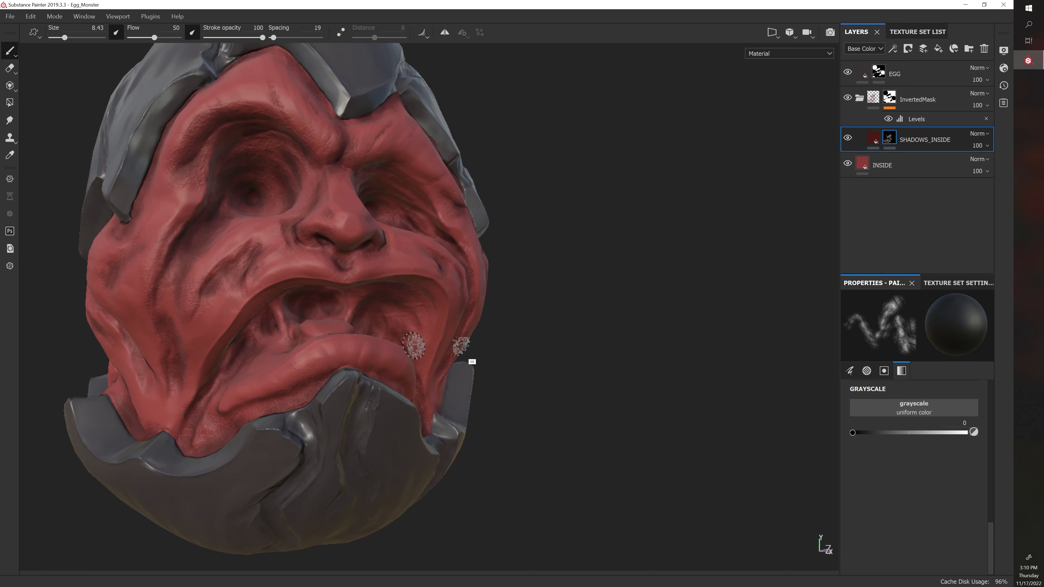
mouse_move(460, 346)
alt+mouse_down()
mouse_move(573, 401)
mouse_move(408, 366)
alt+mouse_up()
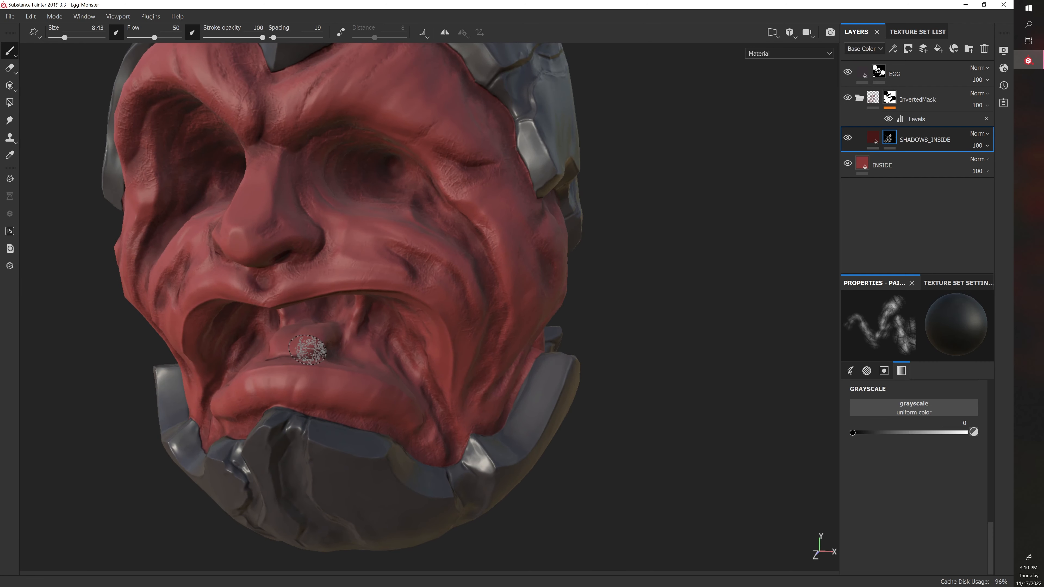
alt+drag(309, 350, 589, 508)
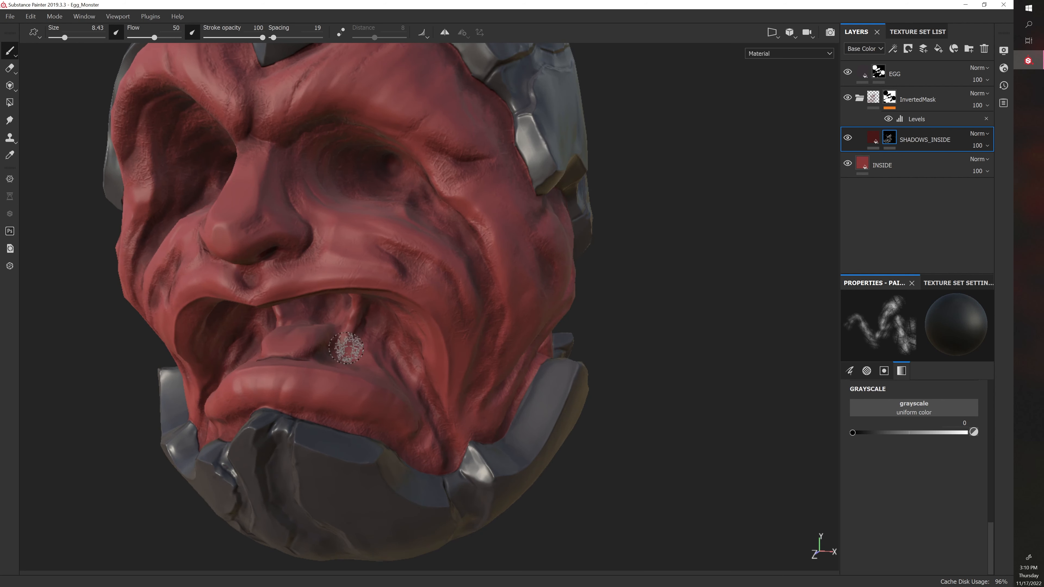
Set the mask grayscale to 1 and paint shadow into the recesses inside the mouth around the tongue.
drag(852, 432, 970, 432)
alt+drag(667, 452, 622, 447)
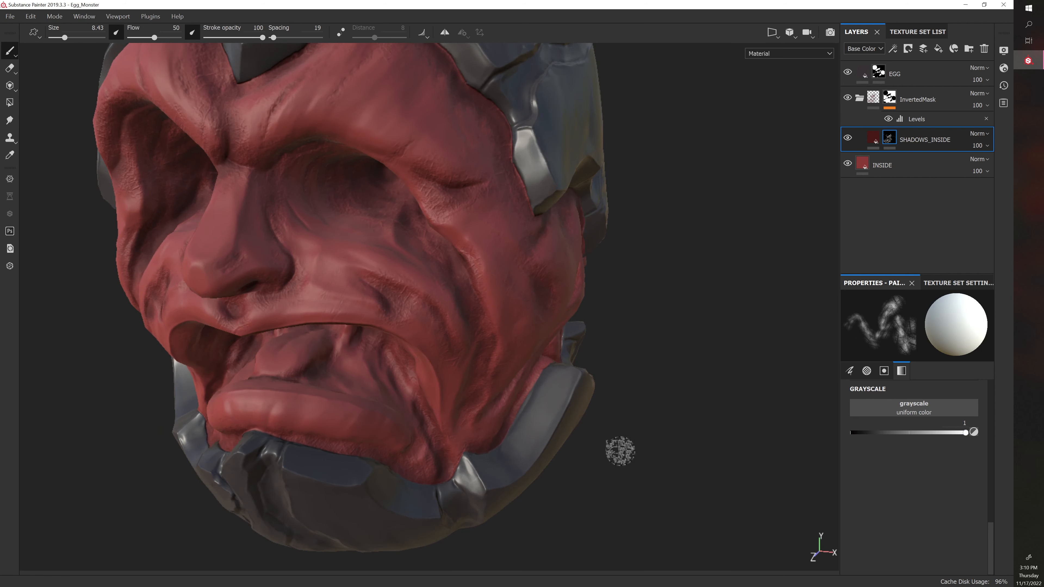
mouse_move(553, 372)
alt+mouse_down()
mouse_move(361, 334)
mouse_move(528, 288)
mouse_move(275, 303)
alt+mouse_up()
alt+drag(475, 282, 312, 319)
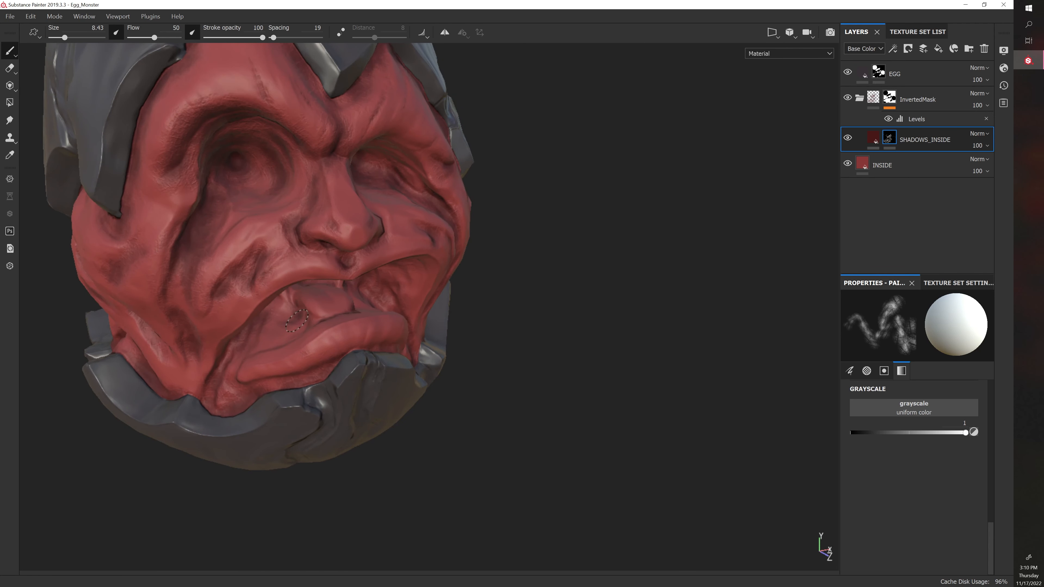
mouse_move(547, 304)
alt+mouse_down()
mouse_move(427, 296)
mouse_move(341, 319)
alt+mouse_up()
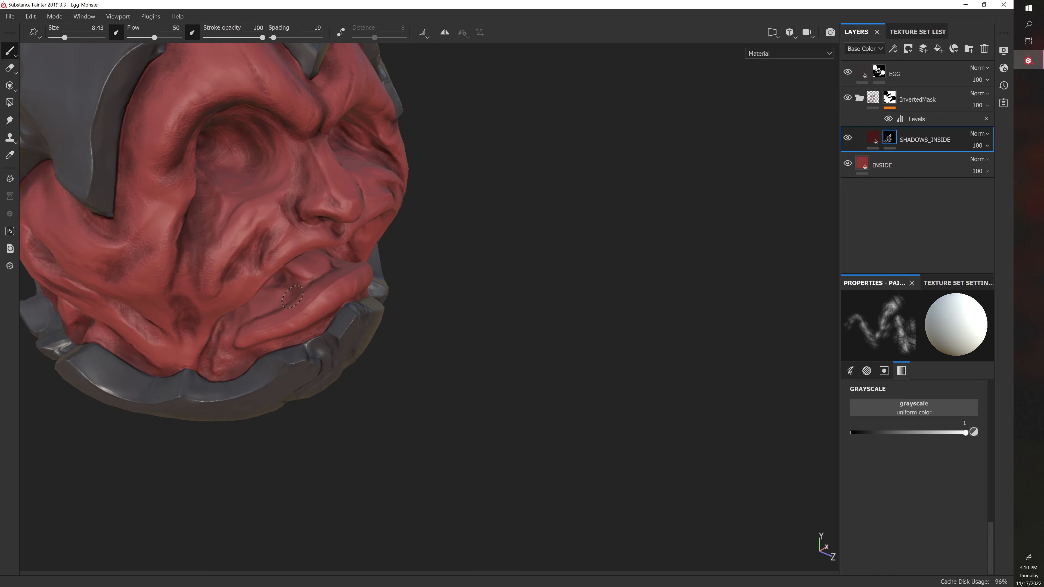
alt+drag(447, 345, 425, 299)
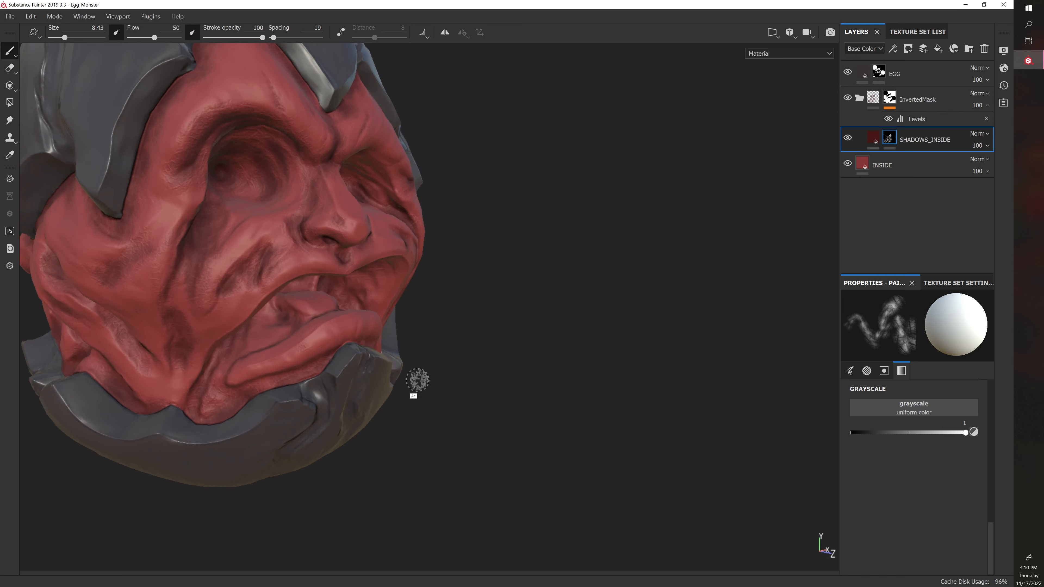
alt+drag(418, 379, 383, 337)
alt+drag(409, 388, 388, 420)
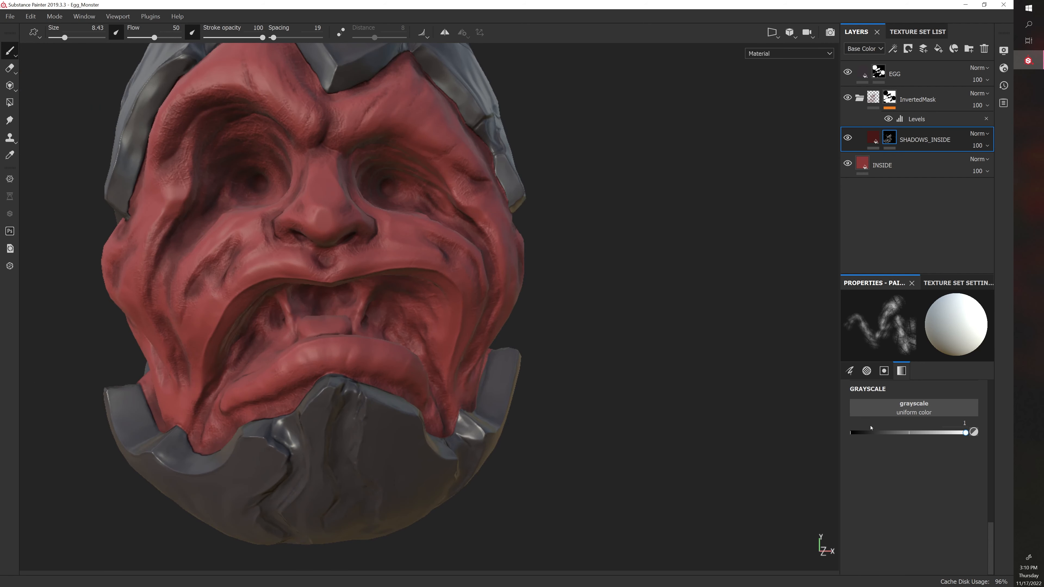
Set the mask grayscale back to 0 and clean excess shadow from the mouth corner, mouth interior and side of the jaw.
drag(964, 432, 831, 429)
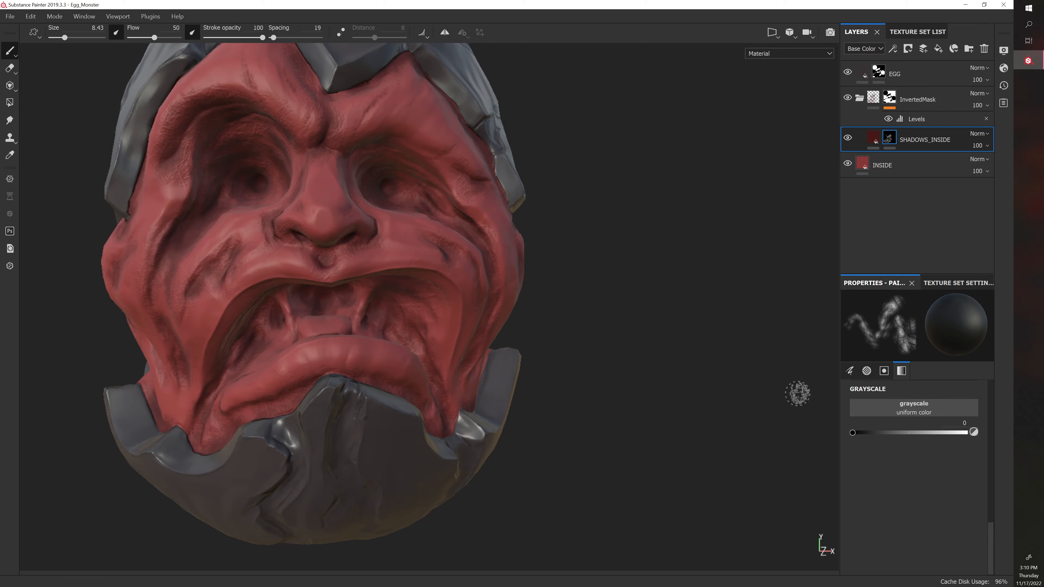
mouse_move(799, 391)
alt+mouse_down()
mouse_move(555, 392)
mouse_move(416, 420)
mouse_move(552, 415)
mouse_move(471, 421)
alt+mouse_up()
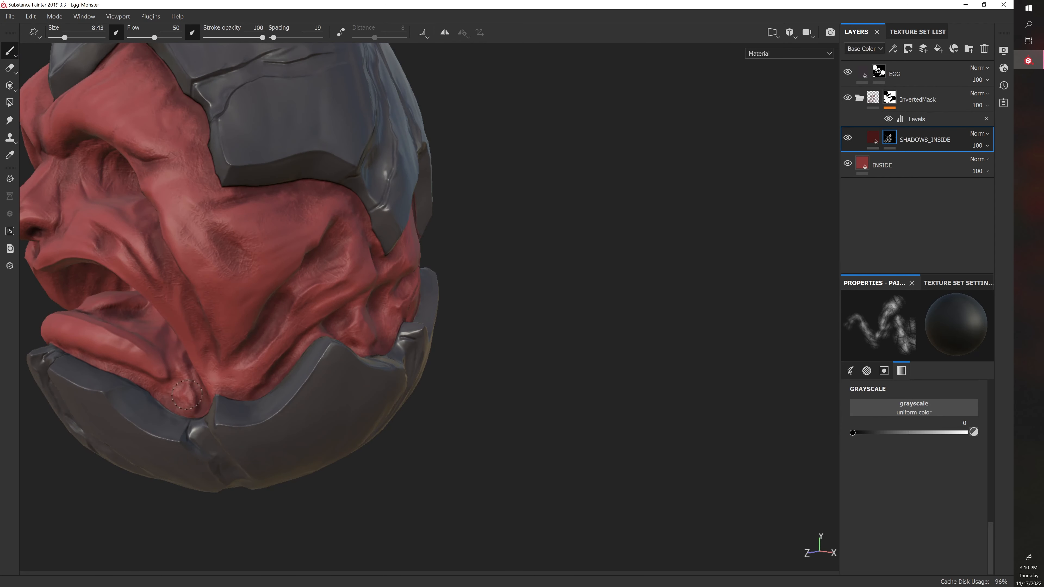
alt+drag(187, 397, 177, 261)
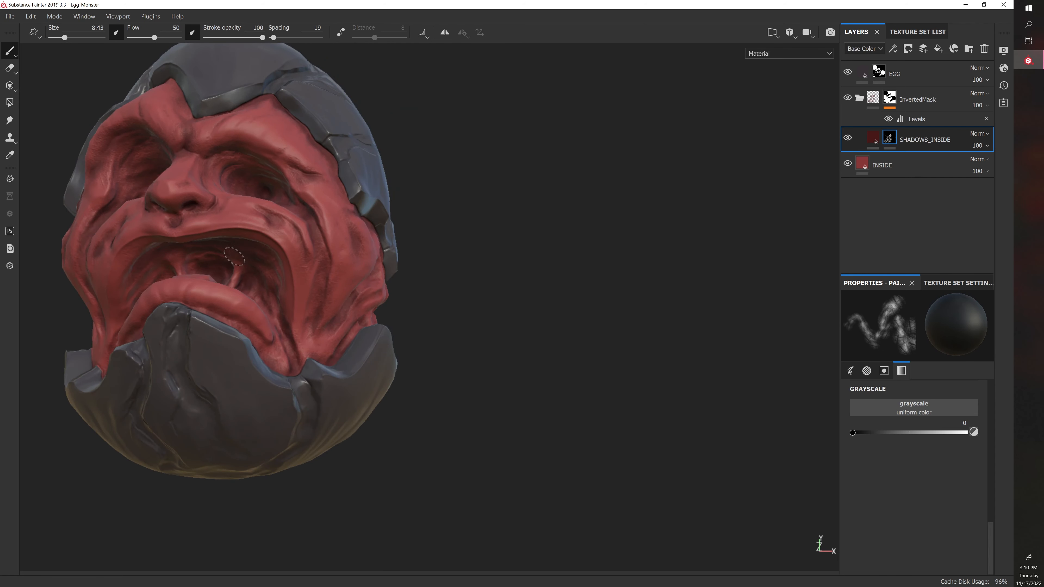
alt+drag(260, 266, 406, 225)
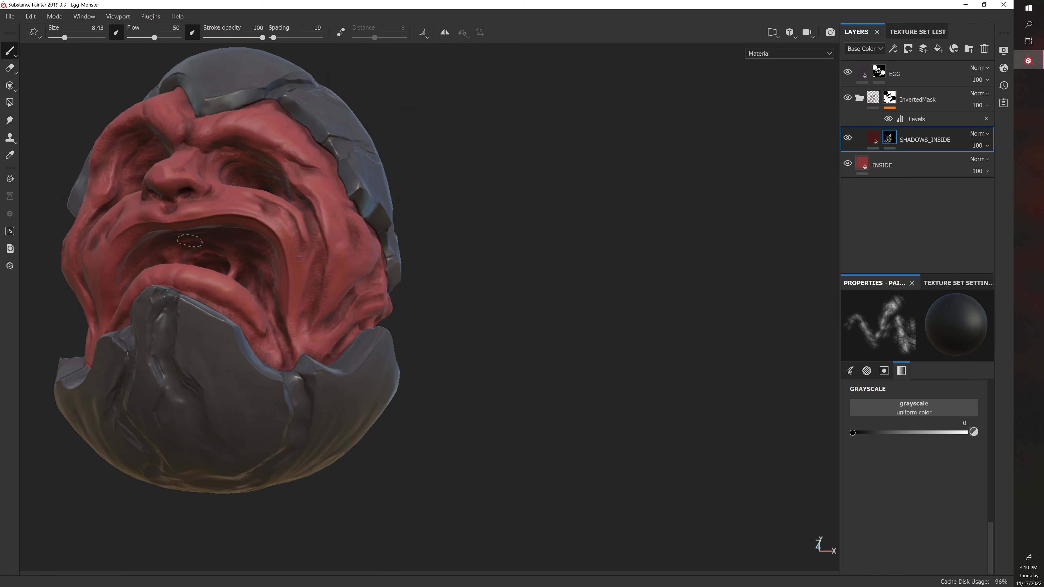
alt+drag(445, 301, 354, 299)
alt+drag(433, 295, 280, 306)
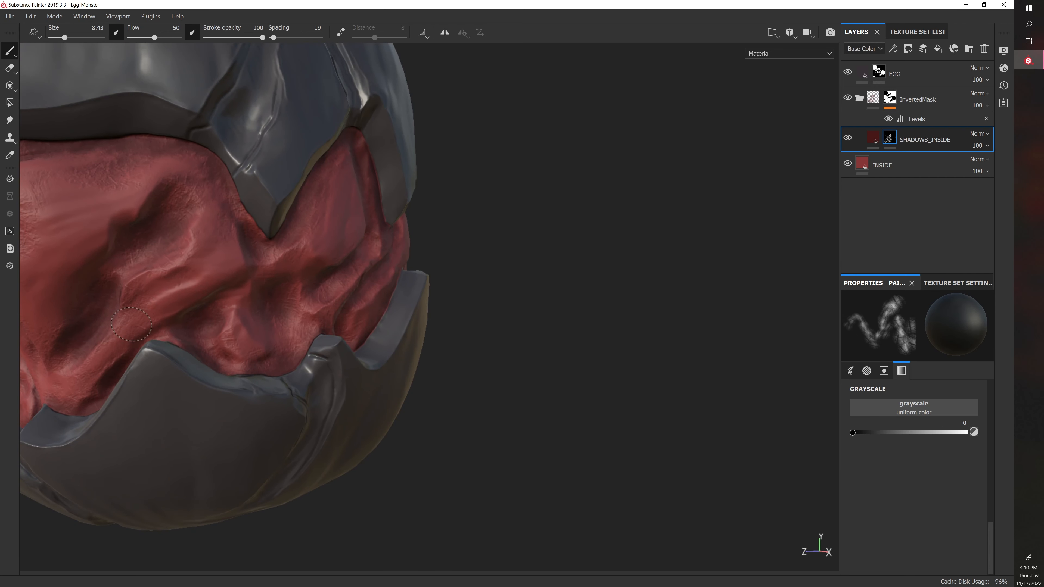
Enlarge the brush to 9.63 and lighten the raised side folds between the upper and lower shell edges.
alt+drag(490, 338, 203, 337)
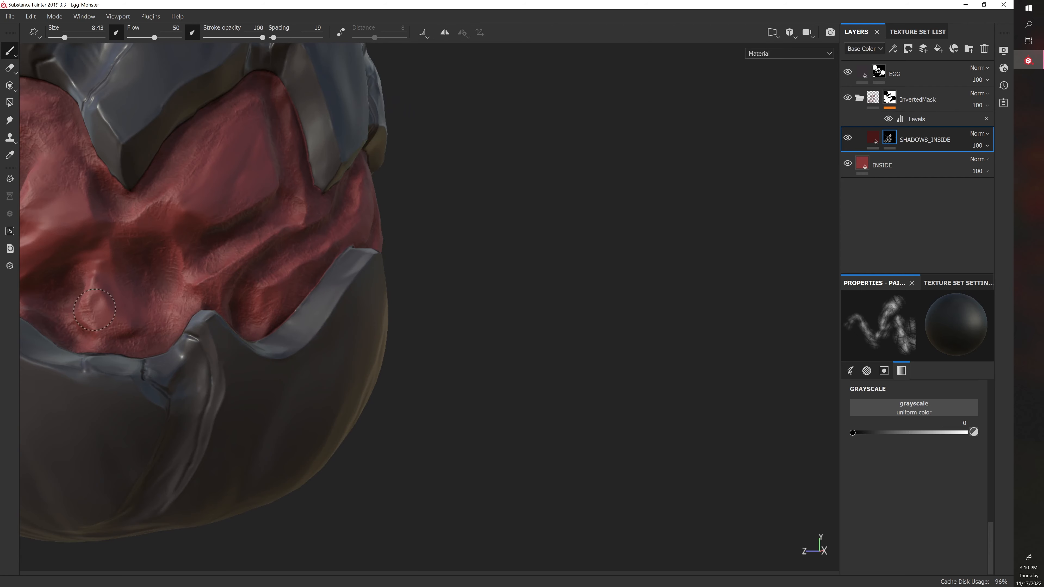
alt+right_drag(153, 345, 254, 290)
alt+middle_drag(254, 289, 242, 359)
shift+right_drag(243, 359, 159, 371)
alt+right_drag(232, 354, 364, 359)
alt+drag(473, 350, 429, 347)
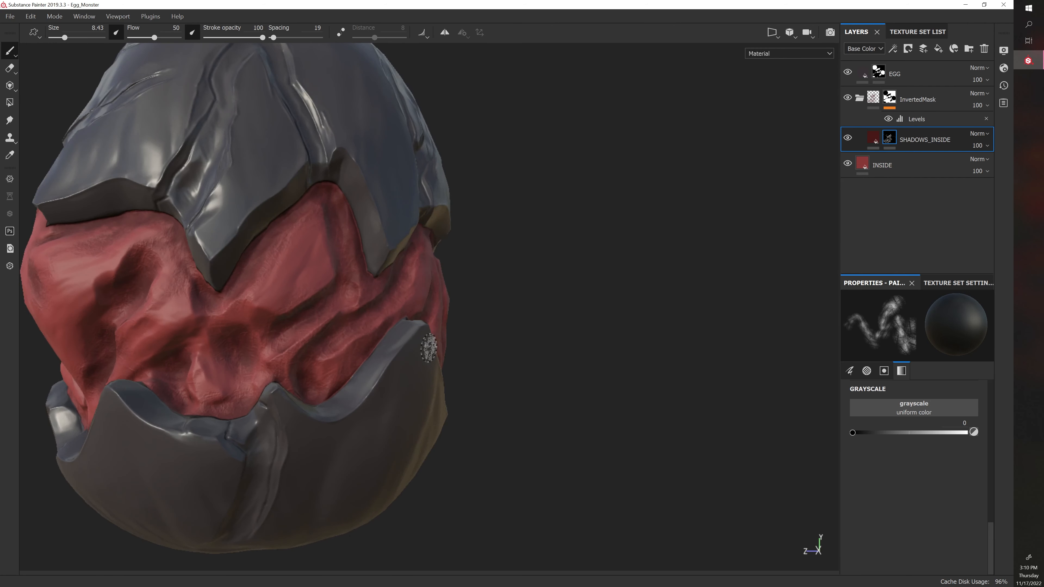
ctrl+right_drag(288, 343, 292, 343)
mouse_move(281, 348)
mouse_down()
mouse_move(273, 362)
mouse_move(288, 359)
mouse_move(279, 364)
mouse_move(284, 334)
mouse_up()
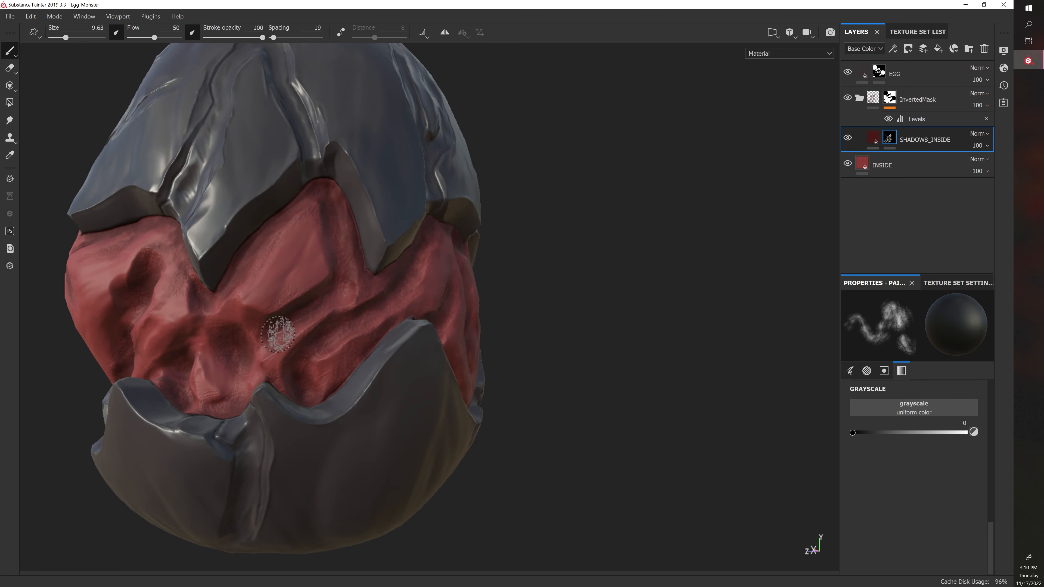
Reduce the brush to 7.31 and lighten the ridges running beneath the pointed upper shell pieces behind the cheek.
ctrl+right_drag(287, 336, 278, 336)
alt+drag(527, 348, 497, 345)
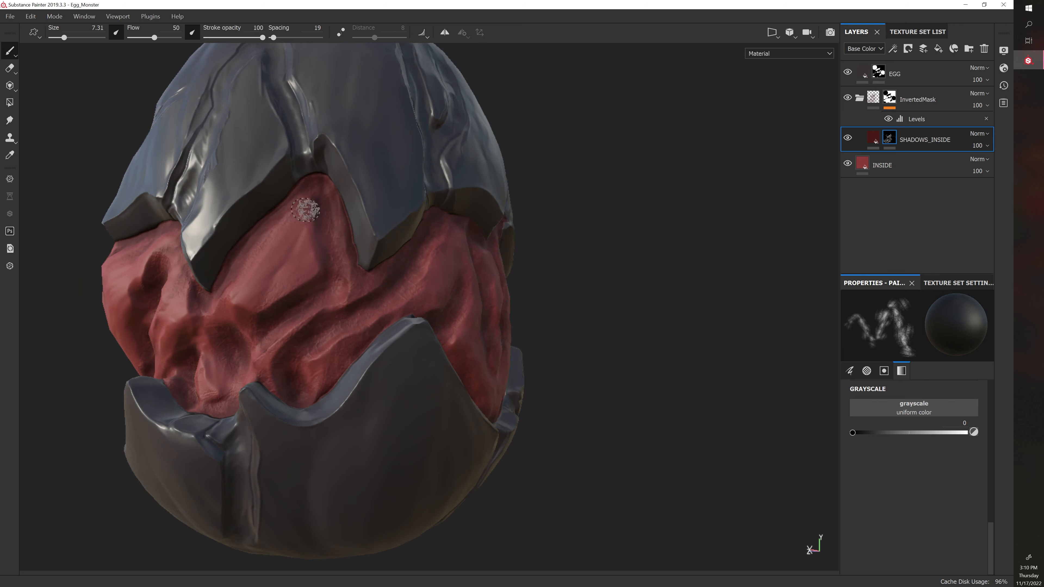
alt+drag(511, 233, 334, 231)
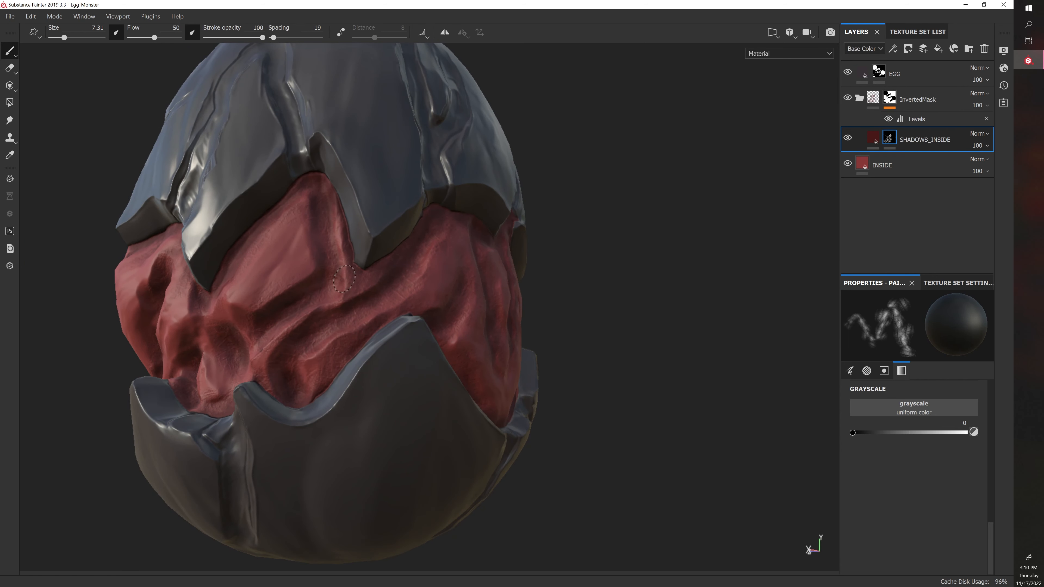
alt+drag(563, 277, 490, 266)
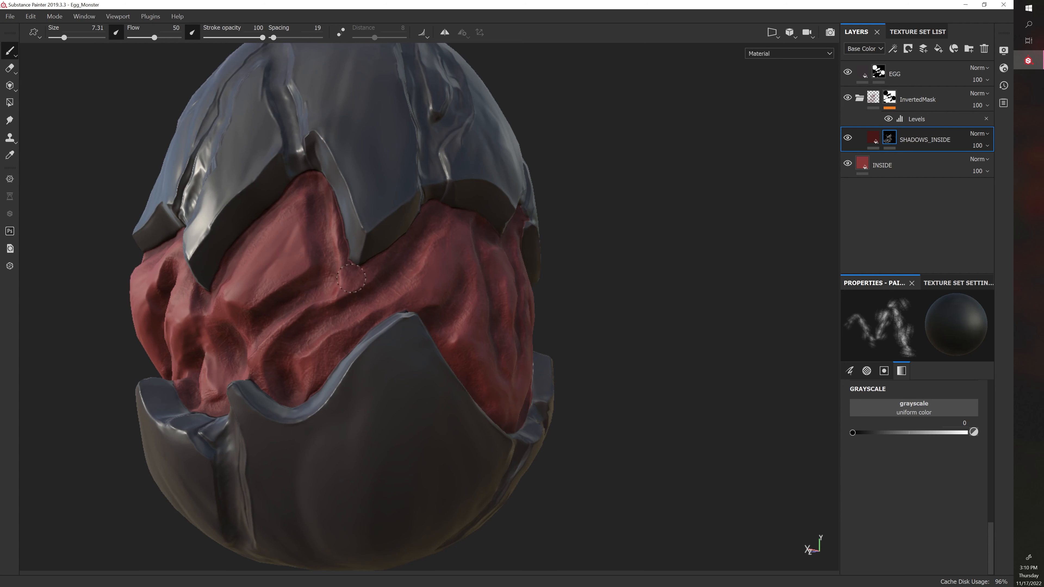
alt+drag(548, 335, 597, 351)
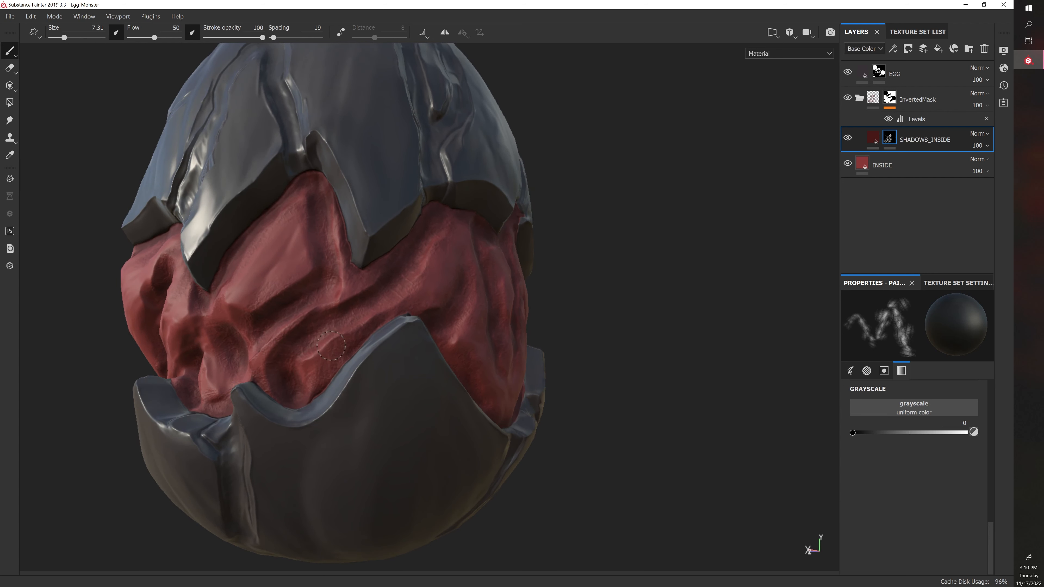
mouse_move(346, 337)
alt+mouse_down()
mouse_move(606, 310)
mouse_move(321, 365)
alt+mouse_up()
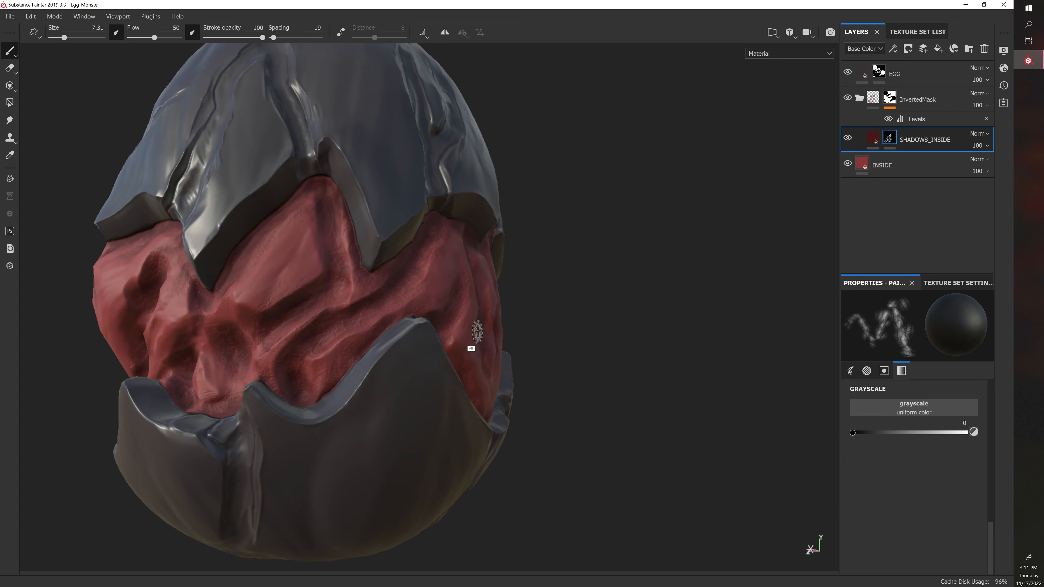
alt+drag(477, 332, 291, 345)
Refine the thin ridges around the side hollows near the lower shell rim with brush sizes 5.31 and 6.27.
key(bracketleft)
key(bracketleft)
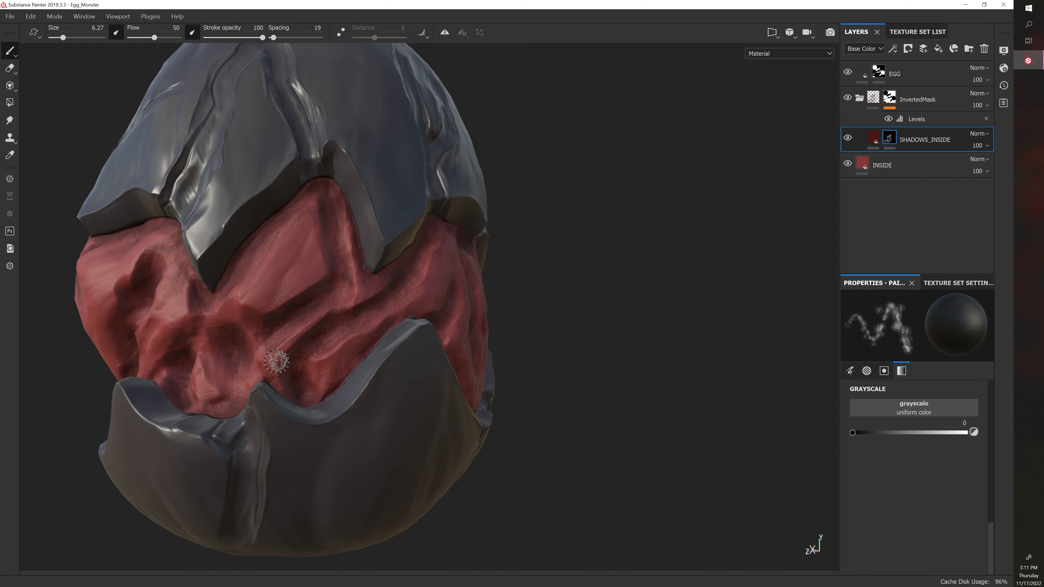
alt+drag(369, 327, 298, 345)
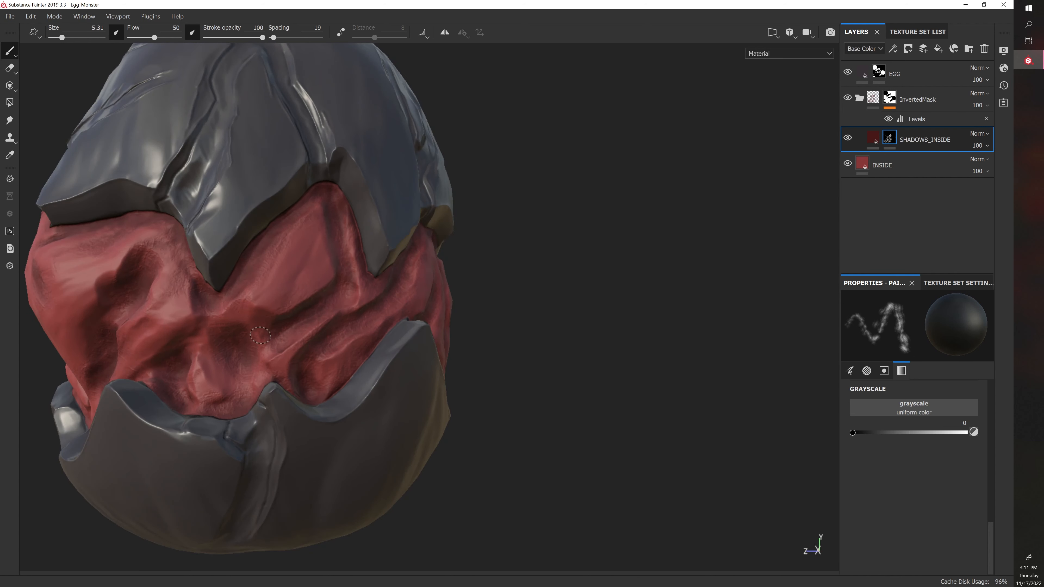
alt+drag(371, 310, 491, 307)
key(bracketright)
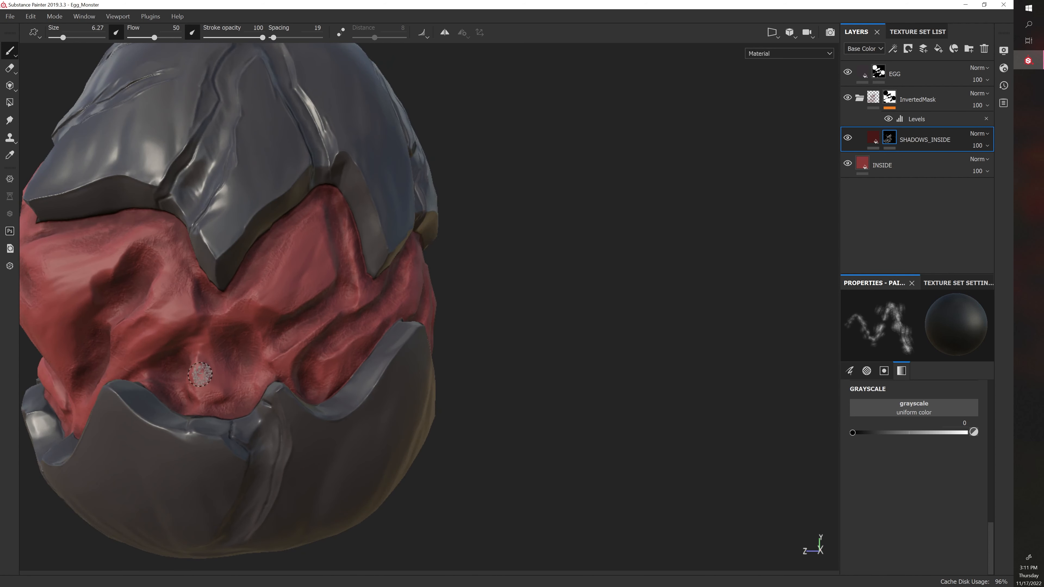
alt+drag(164, 389, 384, 380)
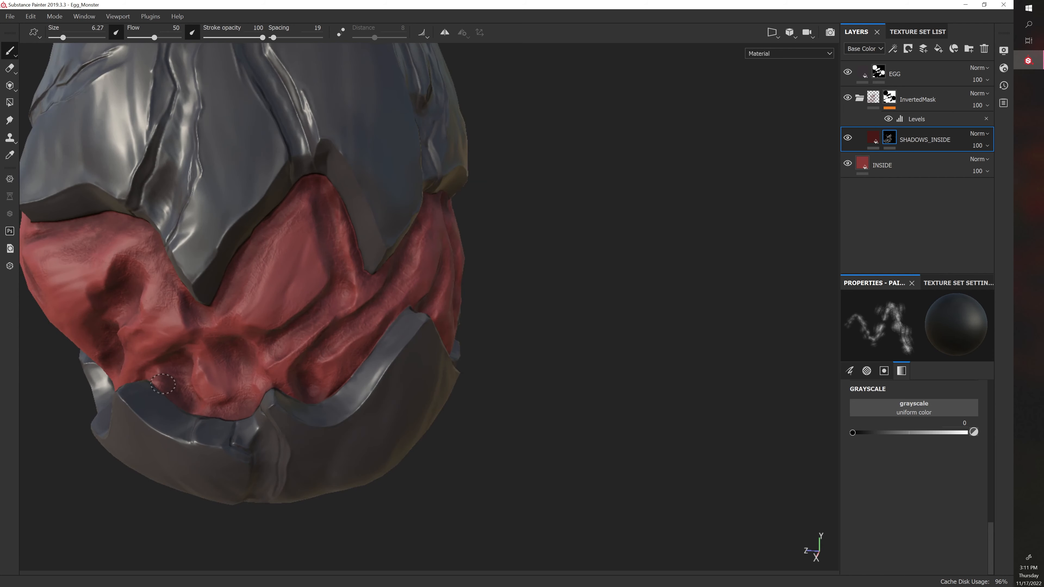
Rotate the lighting, enlarge the brush to 8.43, and lighten the diagonal folds above the lower shell's rear peak.
alt+drag(442, 325, 437, 348)
mouse_move(495, 347)
shift+right_down()
mouse_move(473, 335)
mouse_move(513, 354)
mouse_move(479, 331)
shift+right_up()
key(bracketright)
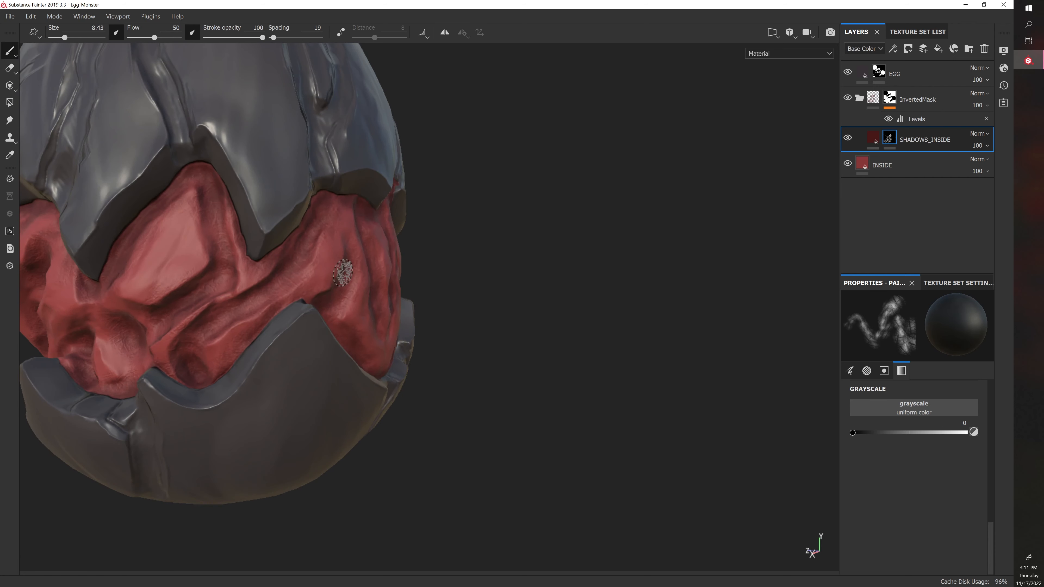
alt+drag(411, 276, 457, 278)
drag(201, 311, 177, 334)
alt+drag(437, 347, 396, 344)
drag(223, 343, 216, 338)
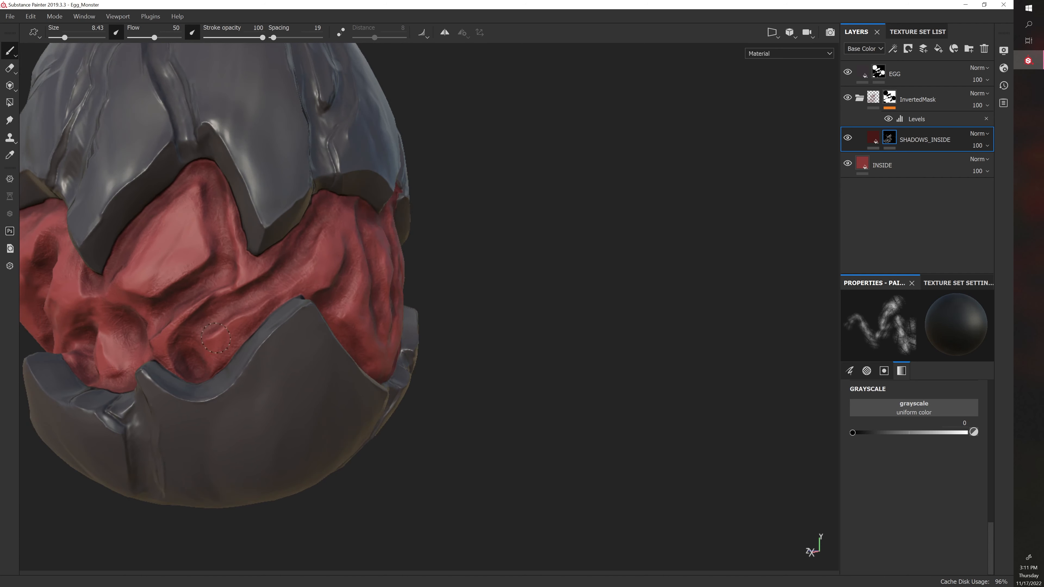
alt+drag(427, 324, 250, 315)
alt+drag(506, 333, 464, 328)
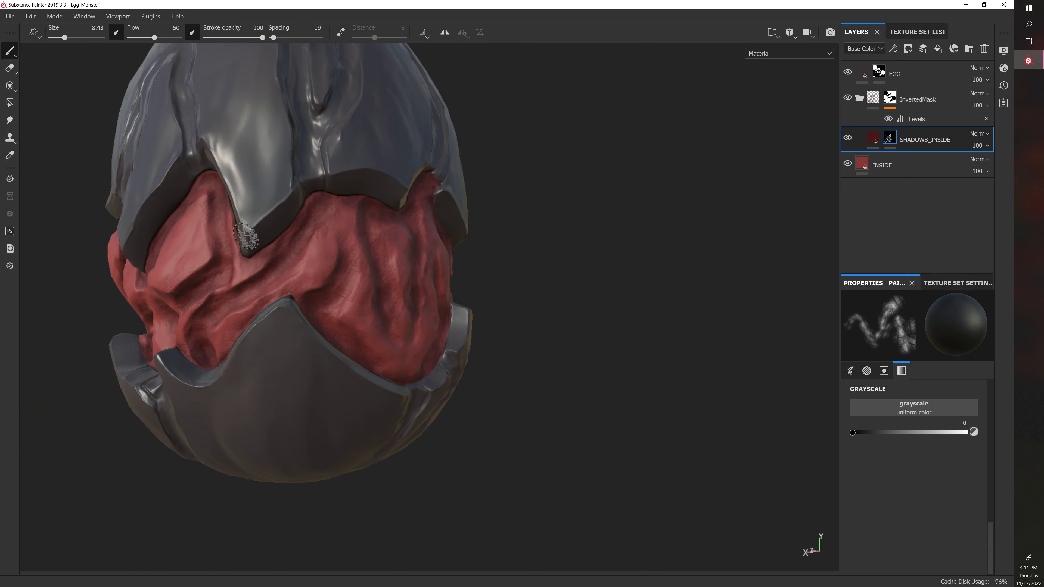
Reduce the brush to 6.27 and clean shadow off the narrow fold beside the pointed upper shell tip.
key(bracketleft)
key(bracketleft)
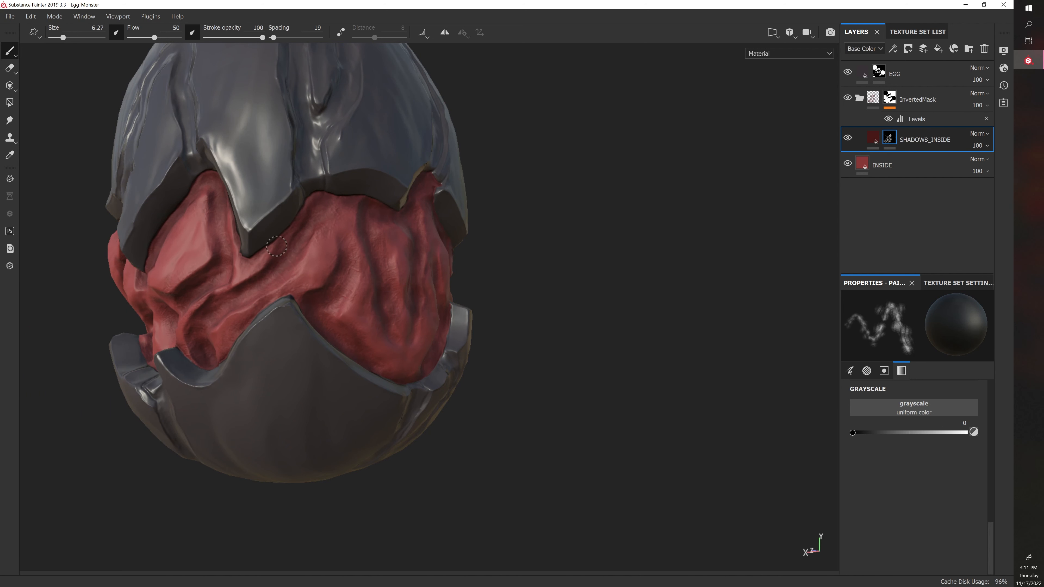
alt+drag(537, 413, 472, 416)
Enlarge the brush to 8.43 and lighten the broad diagonal fold above the lower shell's rear peak, dipping briefly to 7.31.
key(bracketright)
key(bracketright)
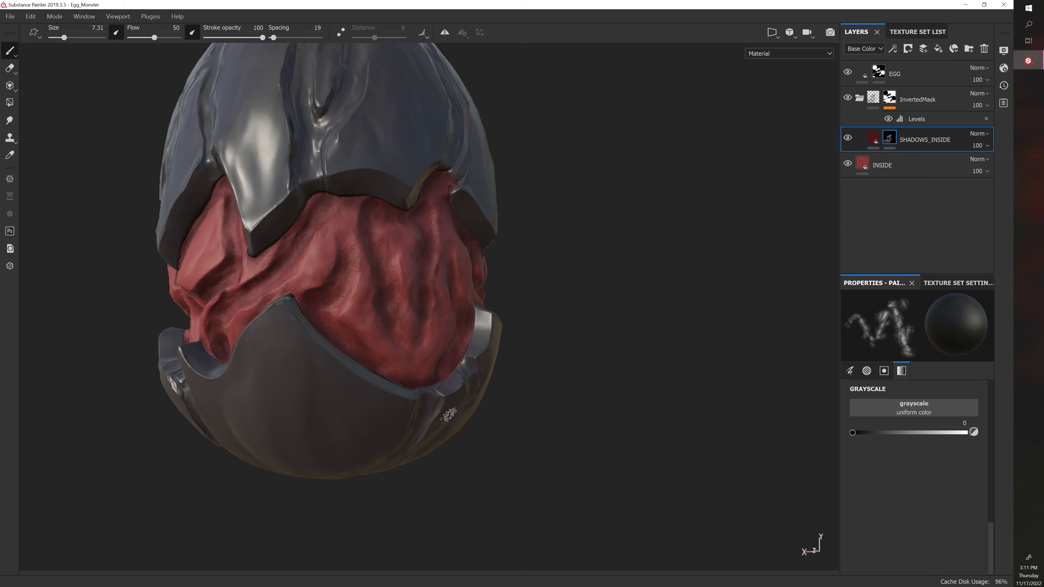
alt+right_drag(449, 416, 482, 390)
alt+middle_drag(481, 390, 475, 357)
alt+right_drag(475, 356, 495, 390)
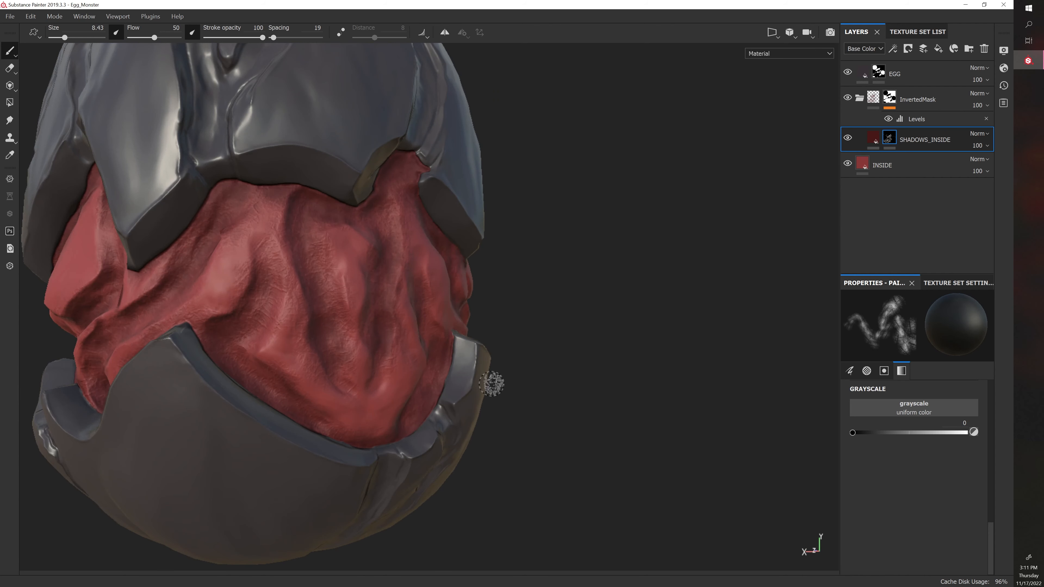
drag(251, 190, 227, 246)
key(bracketleft)
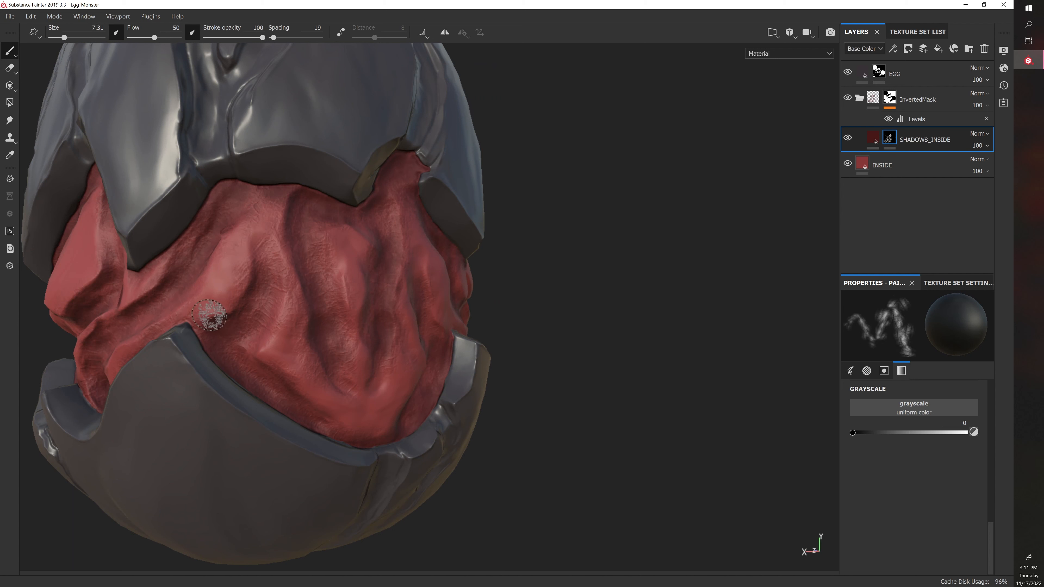
key(bracketright)
drag(286, 307, 288, 315)
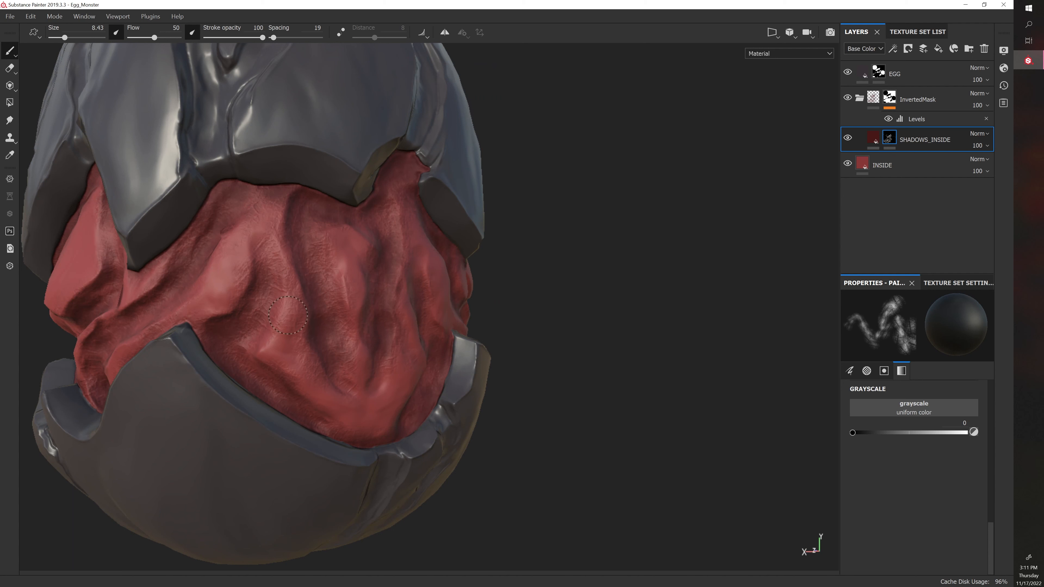
Lighten the upper ends of the vertical folds beneath the notched upper shell rim with the 8.43 brush.
alt+drag(538, 385, 428, 322)
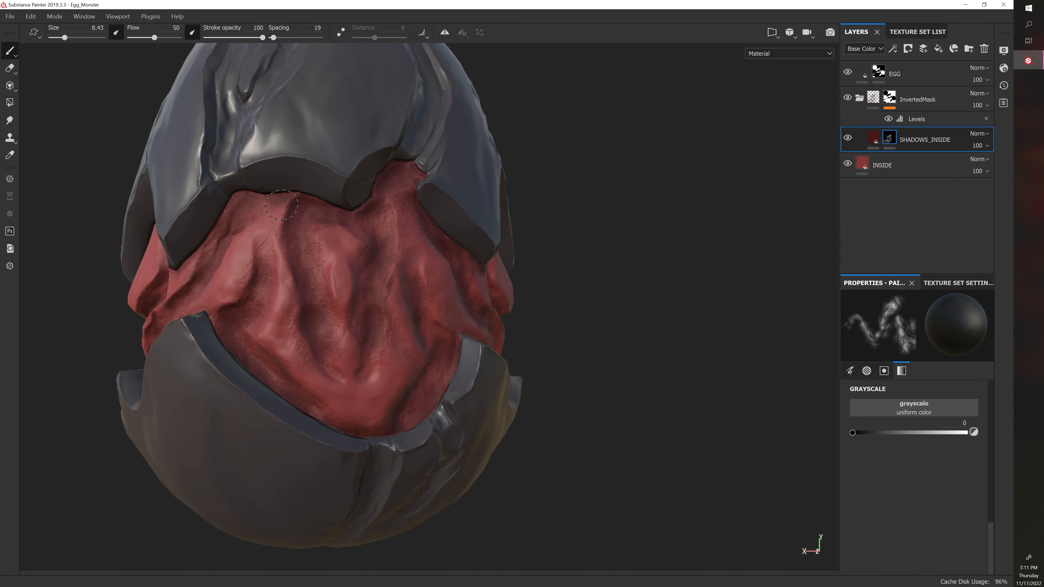
alt+drag(461, 282, 527, 330)
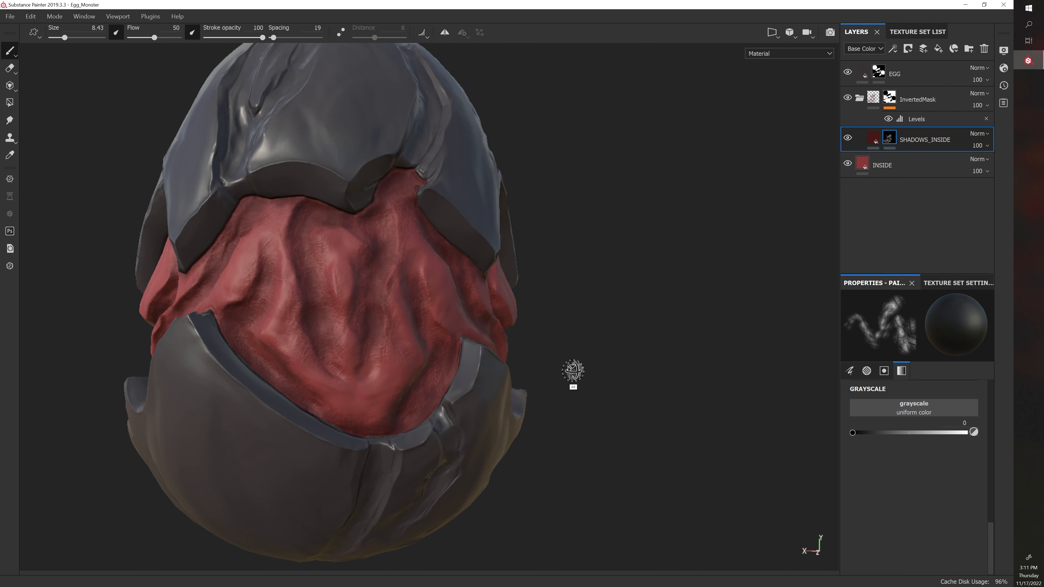
alt+drag(570, 373, 458, 322)
alt+drag(419, 252, 582, 322)
scroll(538, 331, up, 2)
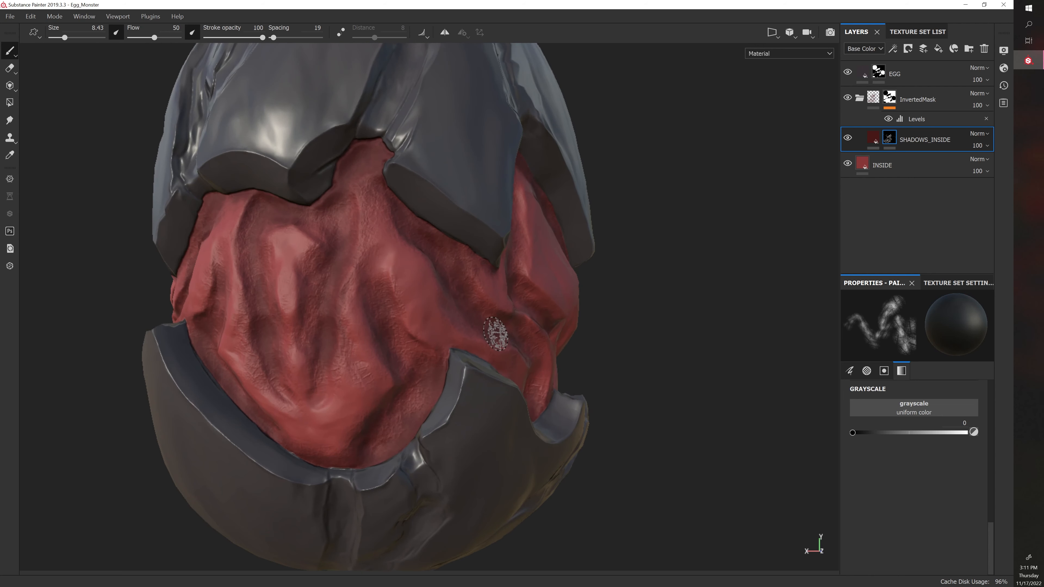
Reduce the brush to 7.31 and clean shadow off the central vertical ridge in the wide flesh opening.
key(bracketleft)
key(bracketleft)
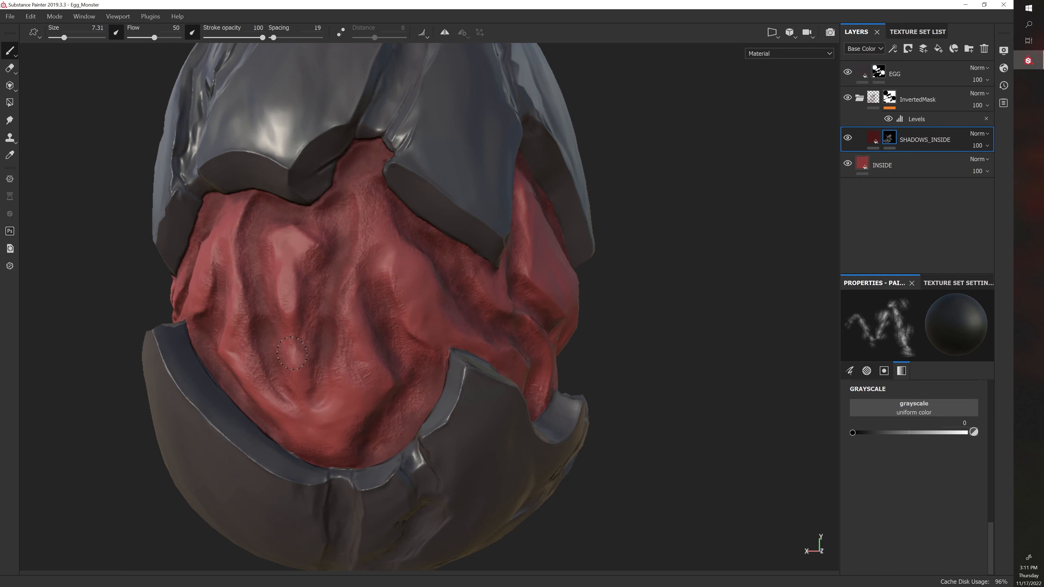
alt+drag(660, 337, 444, 295)
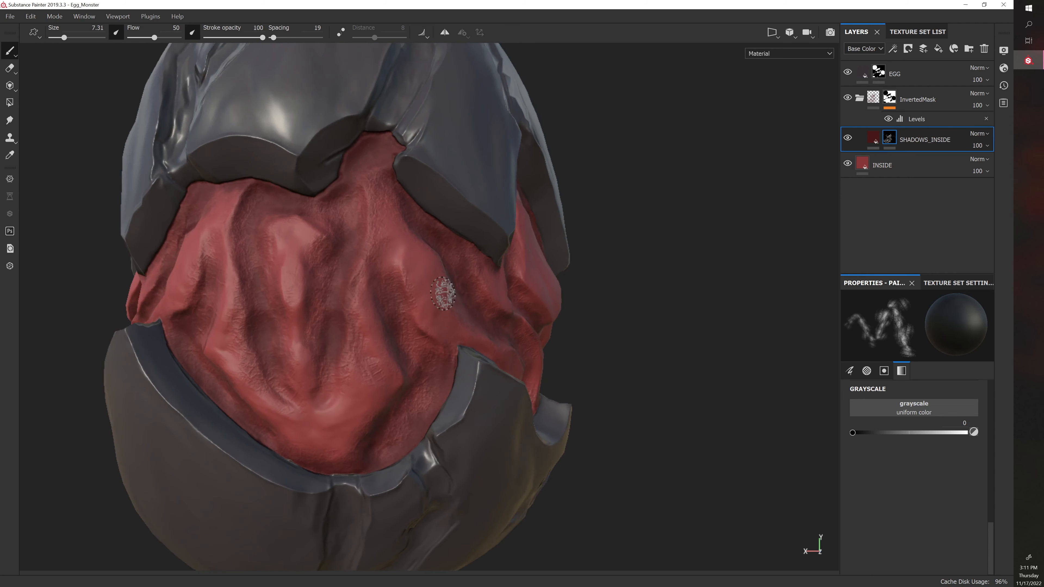
alt+drag(372, 286, 414, 247)
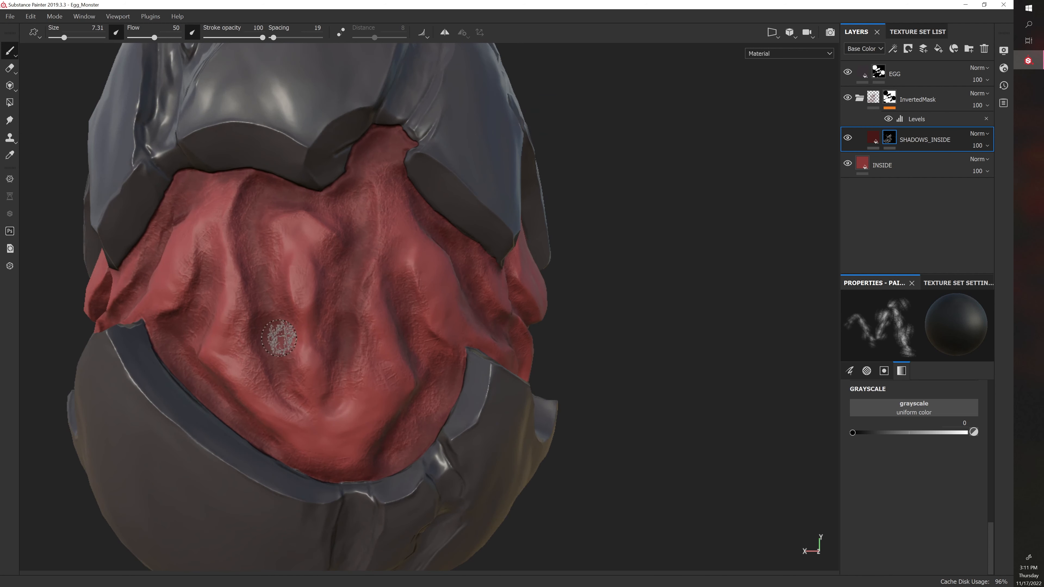
Reduce the brush to 5.31 and refine the thin ridges on both sides of the central vertical fold.
key(bracketleft)
key(bracketleft)
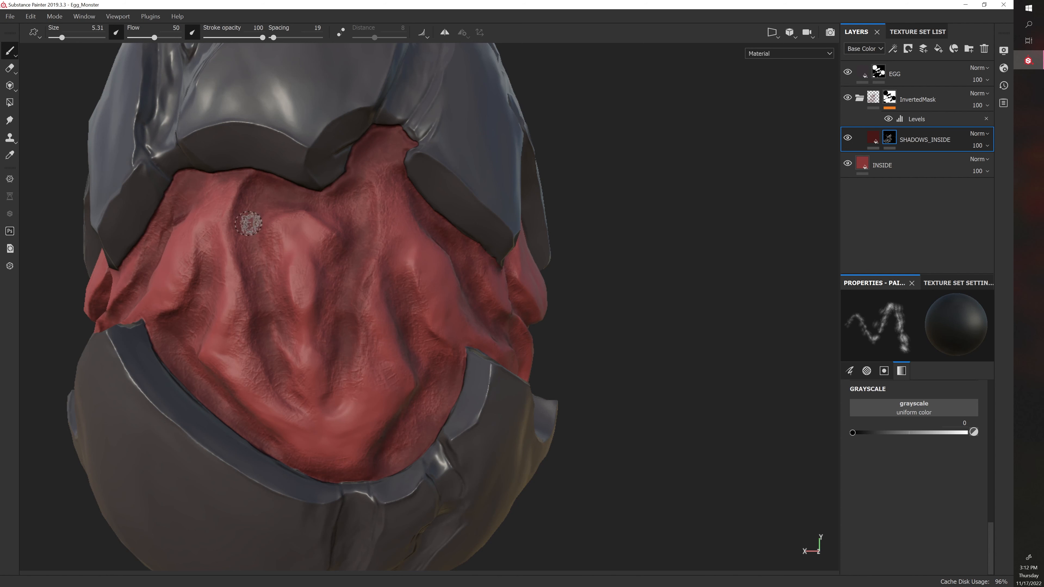
alt+drag(468, 262, 646, 319)
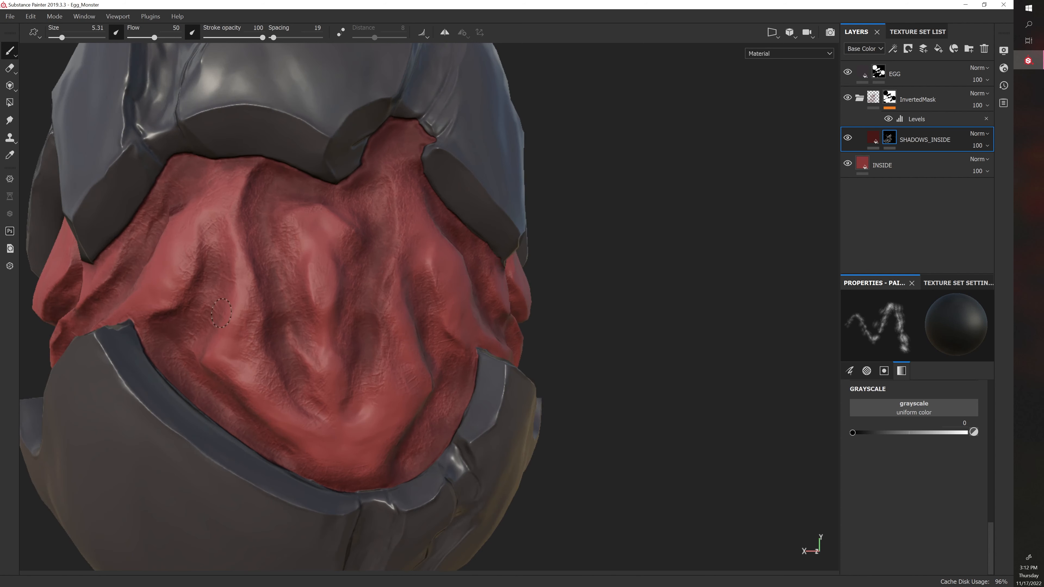
alt+drag(588, 265, 513, 271)
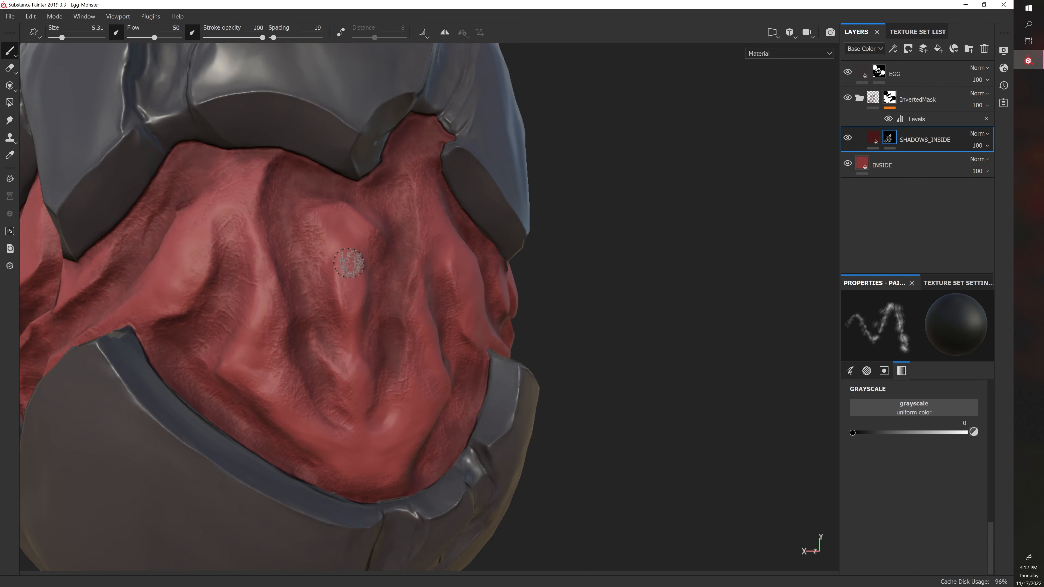
Enlarge the brush to 6.27 and soften the shadow edges around the central fold and its neighbouring hollows.
alt+drag(349, 263, 326, 340)
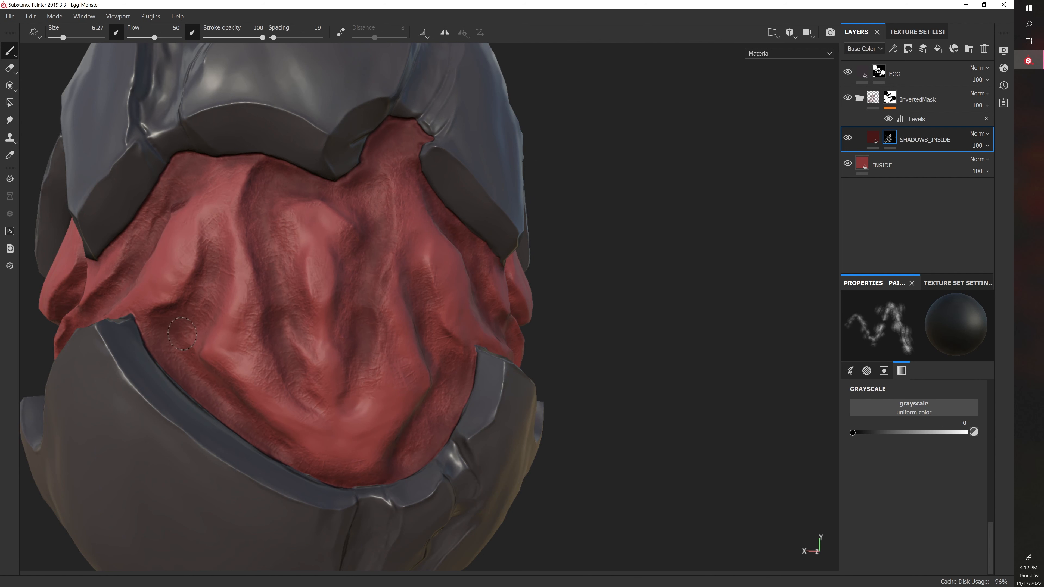
mouse_move(208, 334)
alt+mouse_down()
mouse_move(279, 333)
mouse_move(197, 346)
alt+mouse_up()
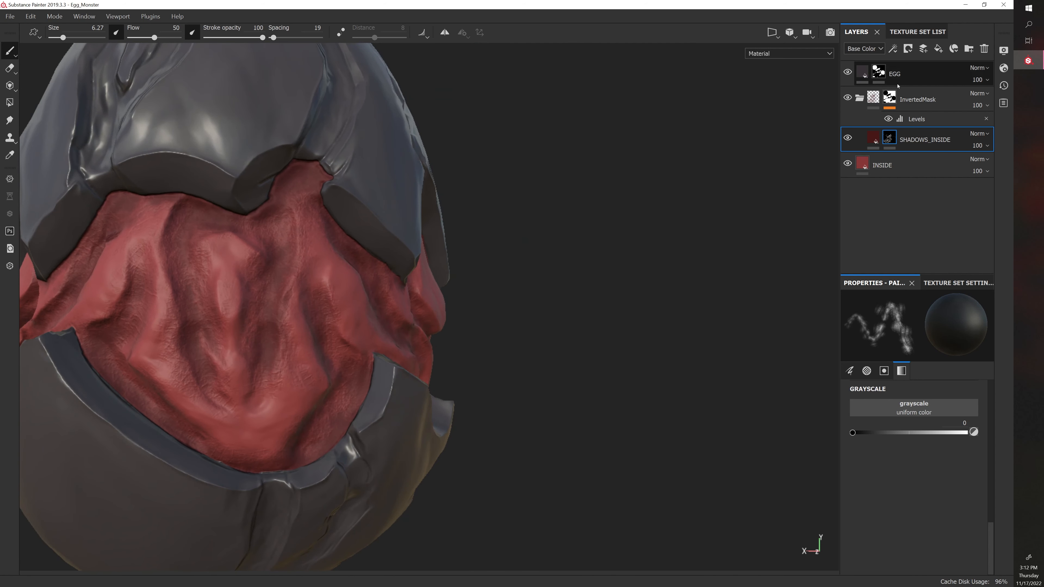
alt+drag(437, 364, 493, 372)
alt+drag(588, 398, 489, 383)
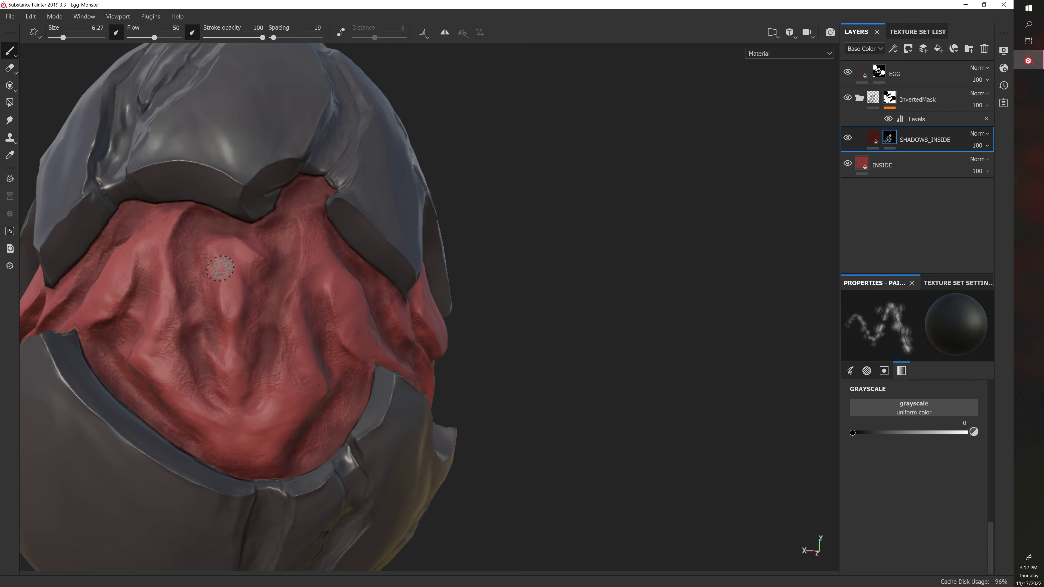
alt+drag(249, 246, 349, 271)
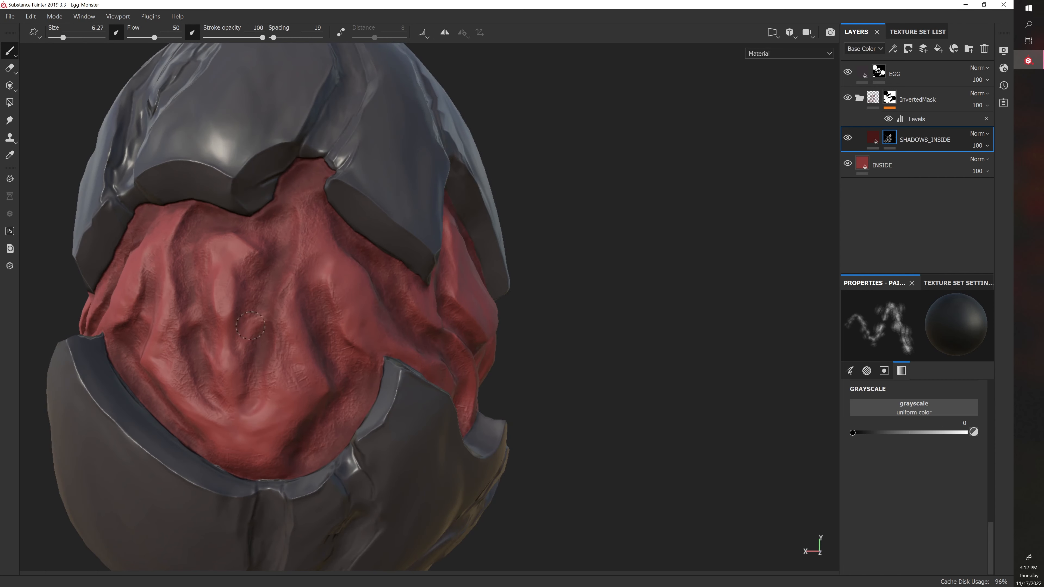
alt+drag(412, 315, 327, 297)
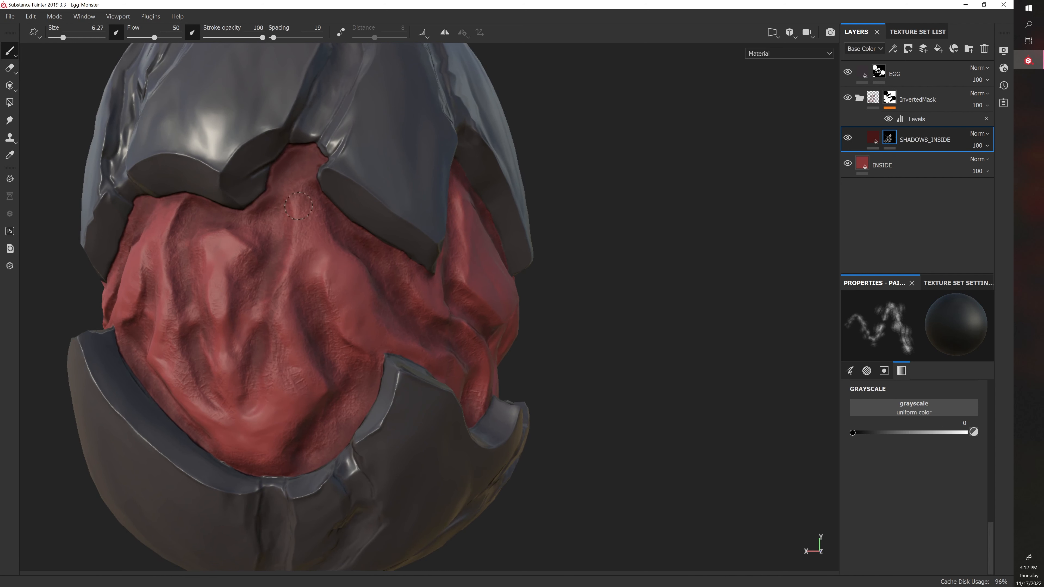
Lighten the flesh strip rising into the upper shell gap and the hollow beside its descending ridge.
alt+drag(298, 205, 251, 210)
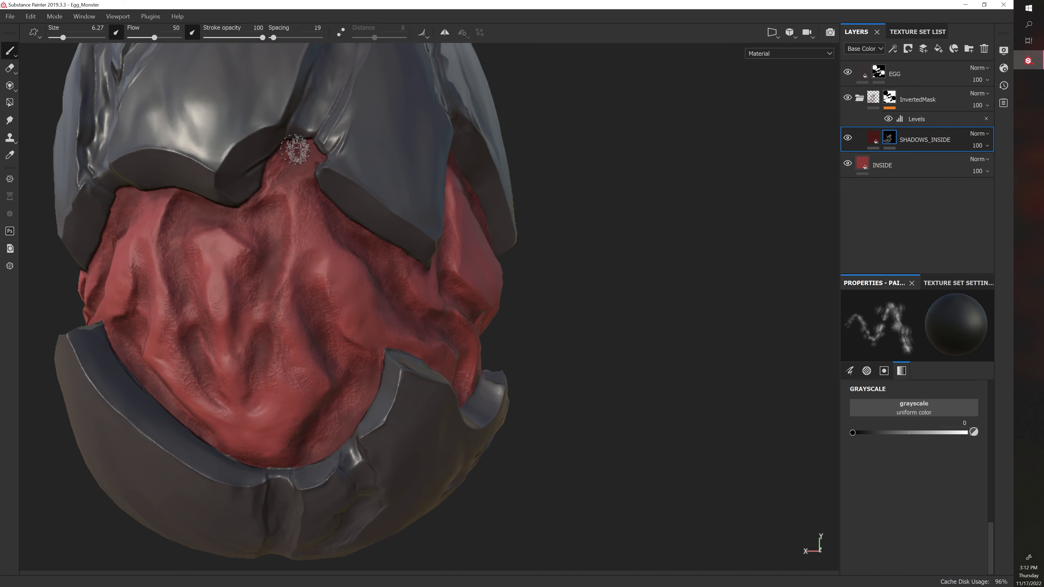
mouse_move(295, 149)
alt+right_down()
mouse_move(293, 187)
mouse_move(268, 202)
alt+right_up()
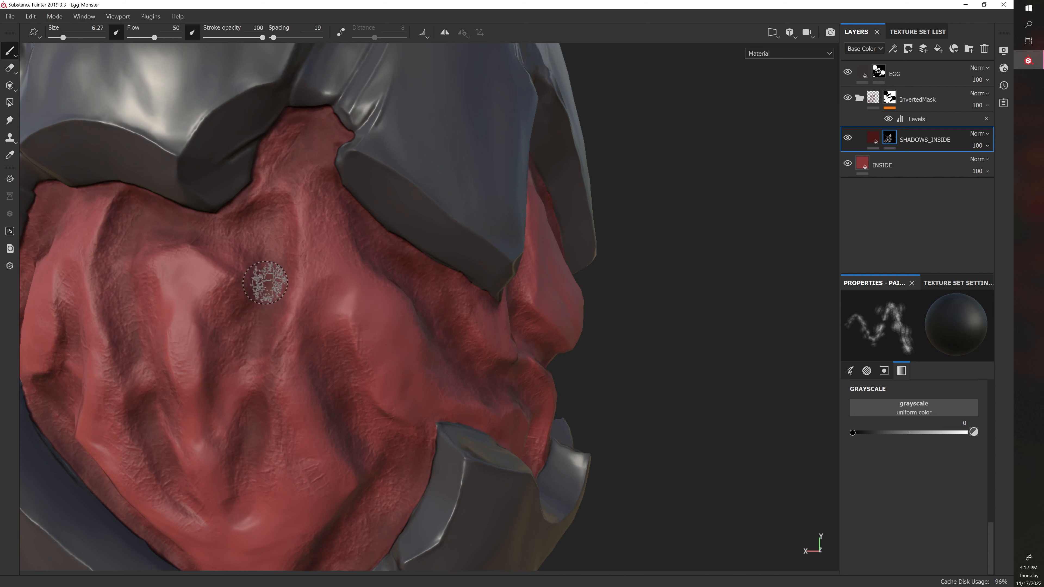
click(269, 292)
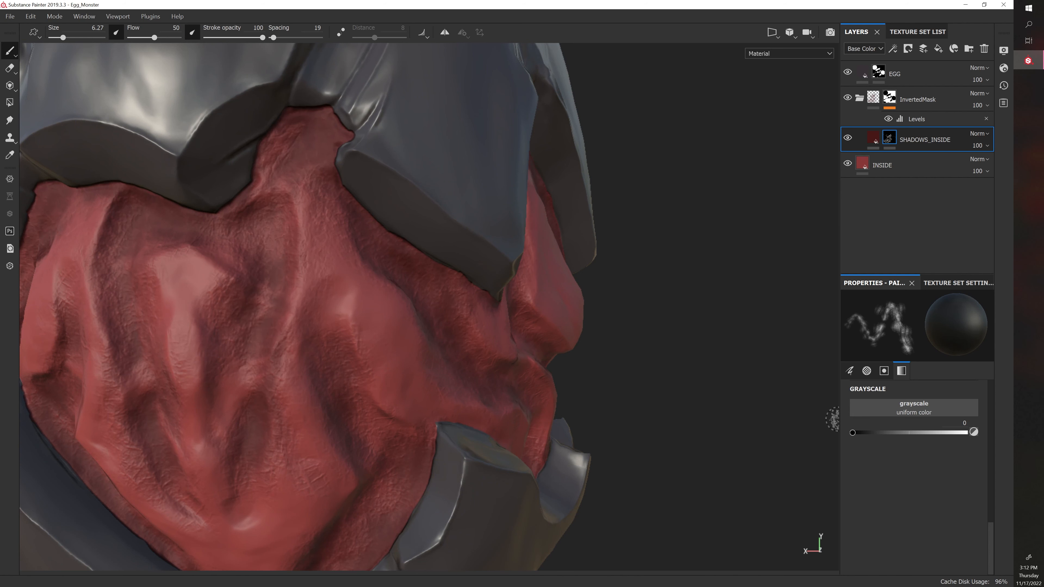
mouse_move(529, 327)
alt+mouse_down()
mouse_move(660, 343)
mouse_move(617, 337)
alt+mouse_up()
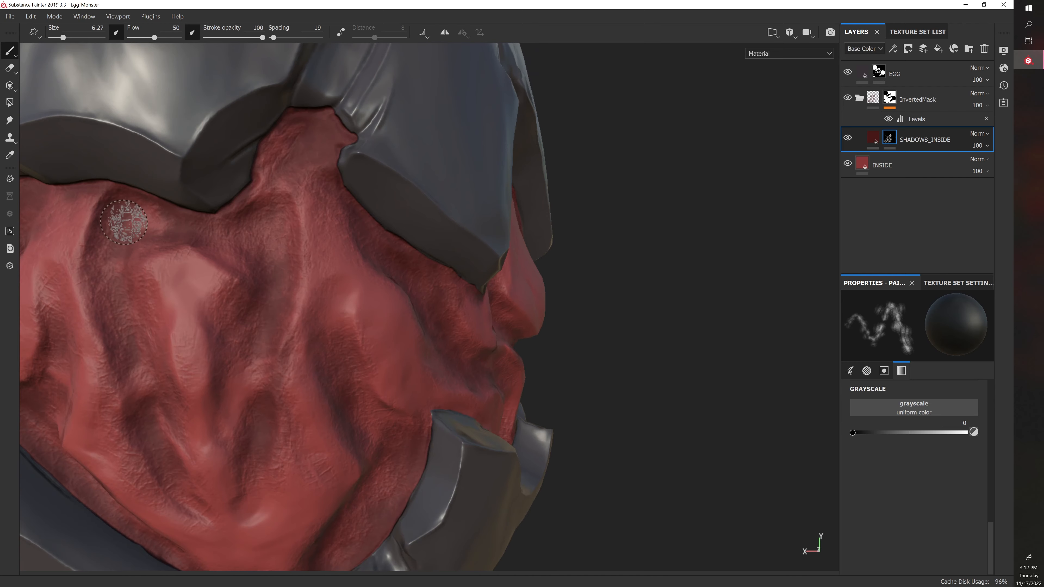
Rotate the lighting and refine the ridge descending from the upper shell gap with the 6.27 brush.
alt+drag(122, 215, 188, 290)
mouse_move(189, 290)
shift+right_down()
mouse_move(214, 290)
mouse_move(174, 291)
mouse_move(194, 297)
shift+right_up()
mouse_move(193, 297)
alt+mouse_down()
mouse_move(181, 291)
mouse_move(277, 290)
alt+mouse_up()
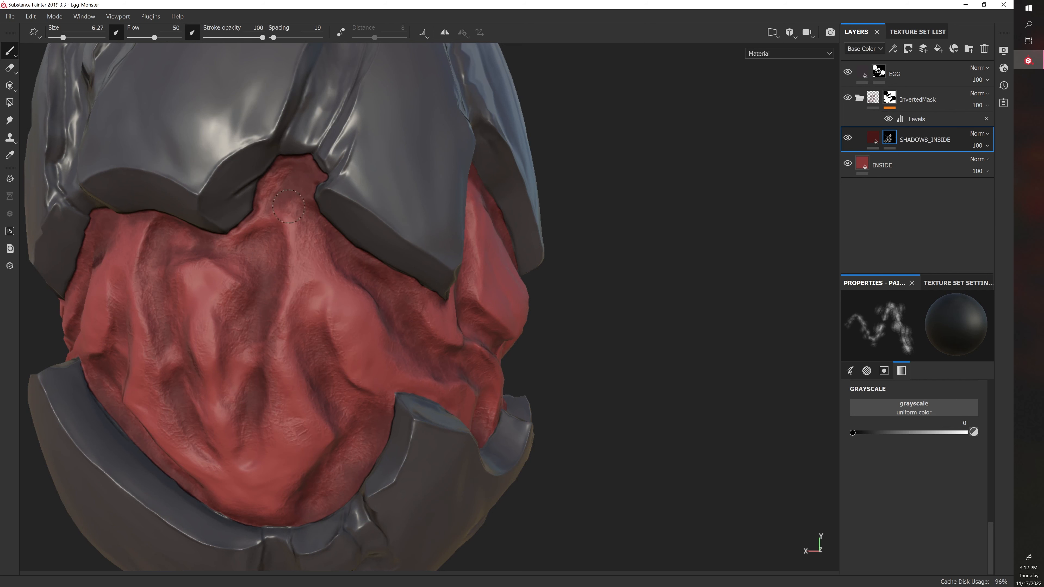
alt+drag(547, 239, 593, 235)
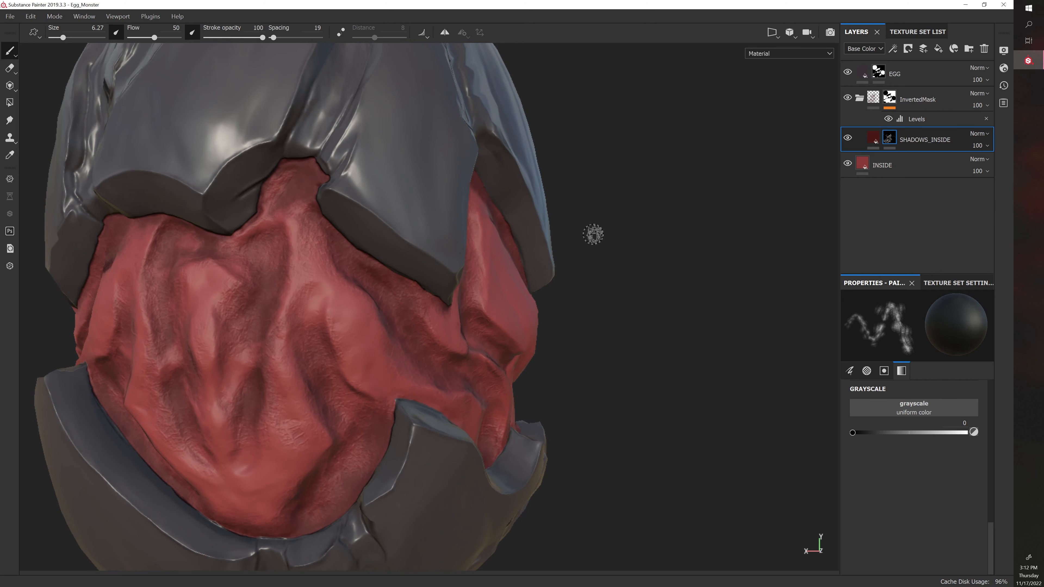
alt+drag(622, 412, 669, 413)
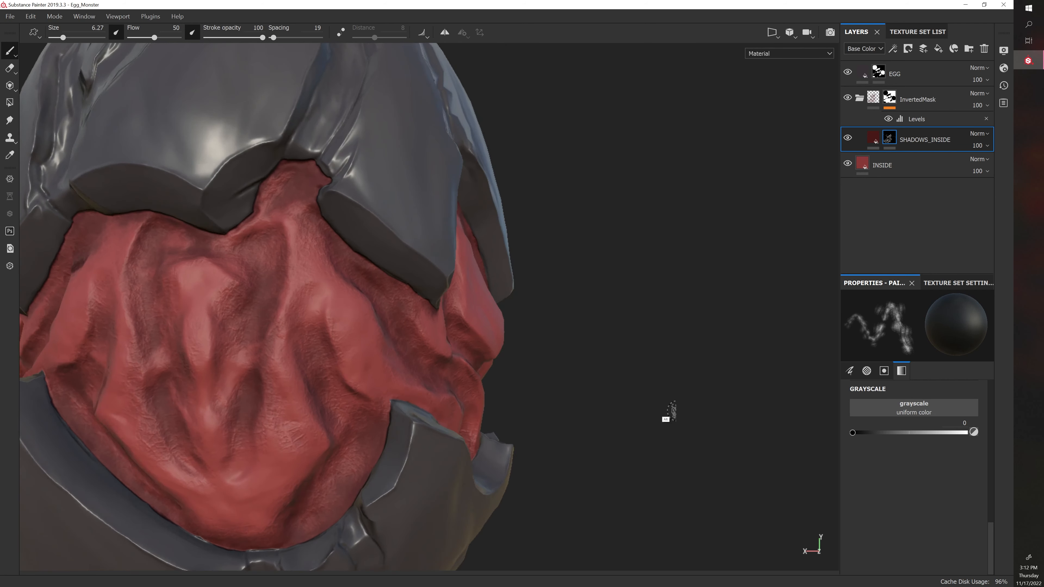
mouse_move(589, 378)
alt+mouse_down()
mouse_move(445, 294)
mouse_move(542, 261)
alt+mouse_up()
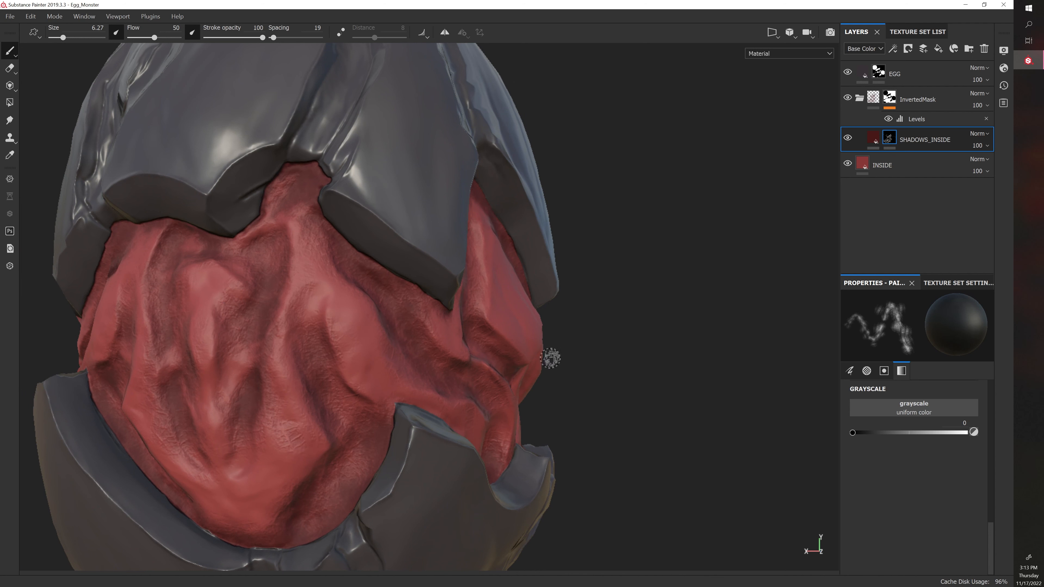
alt+drag(563, 406, 620, 405)
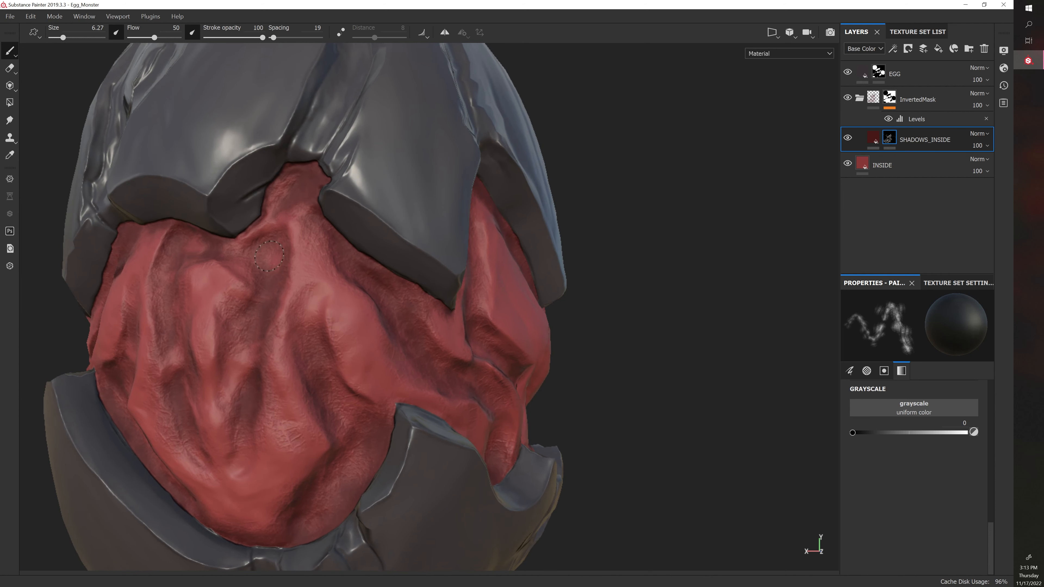
alt+drag(596, 300, 393, 255)
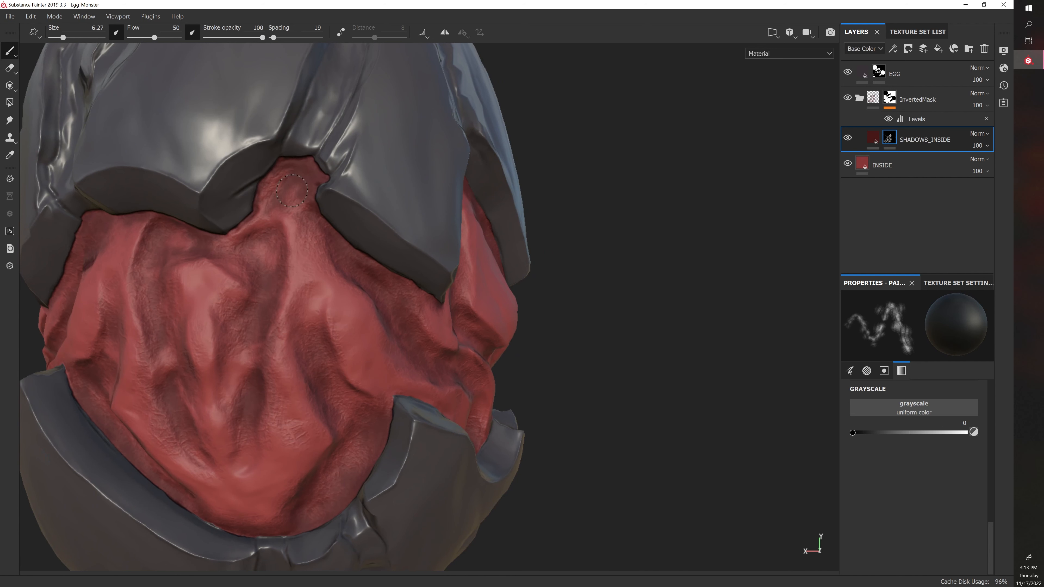
alt+drag(564, 296, 569, 293)
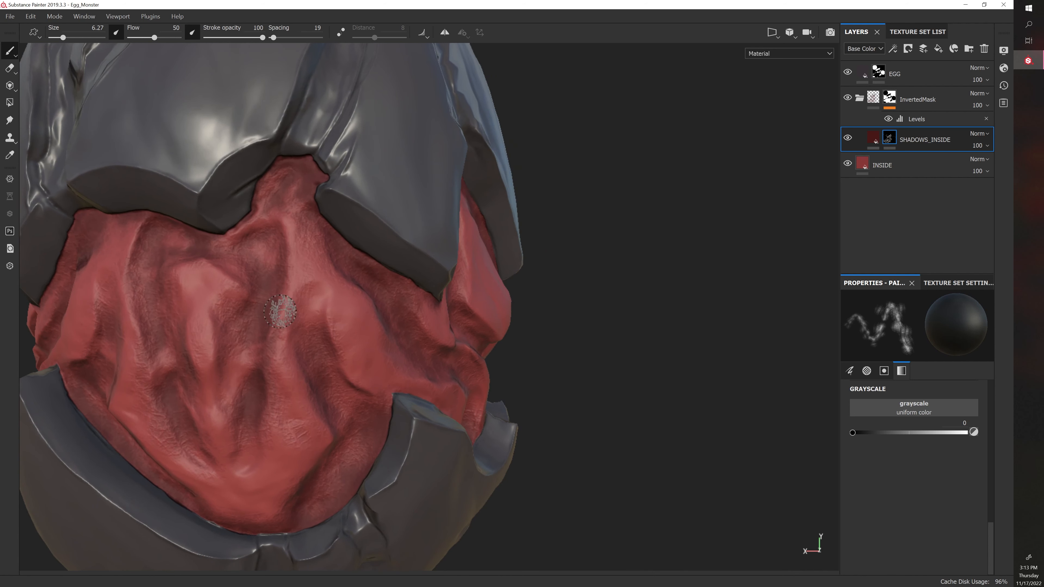
Enlarge the brush to 7.31 and blend shadow edges on the lower folds and side recess above the lower shell rim.
key(bracketright)
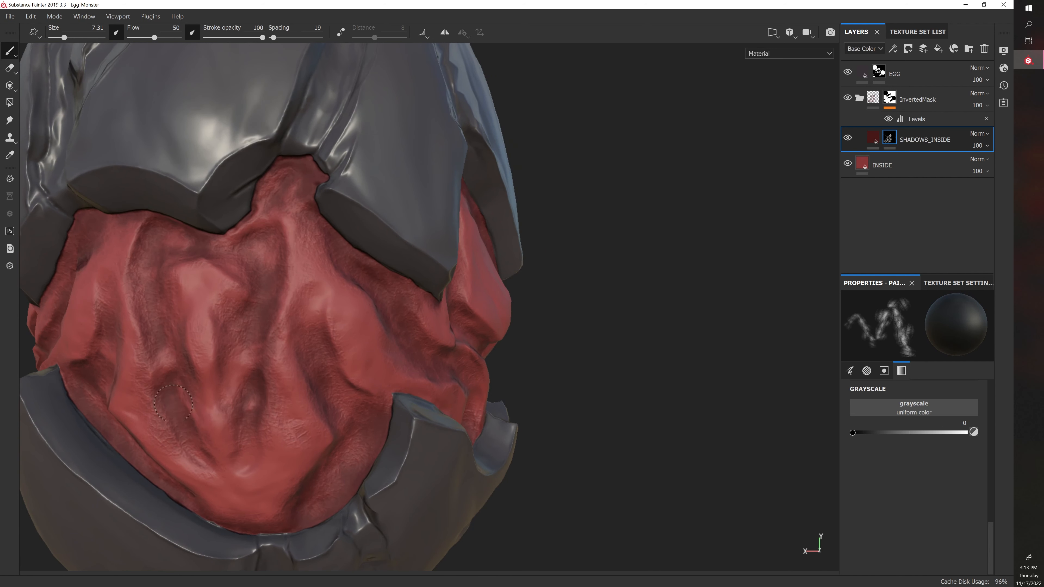
alt+drag(331, 242, 542, 263)
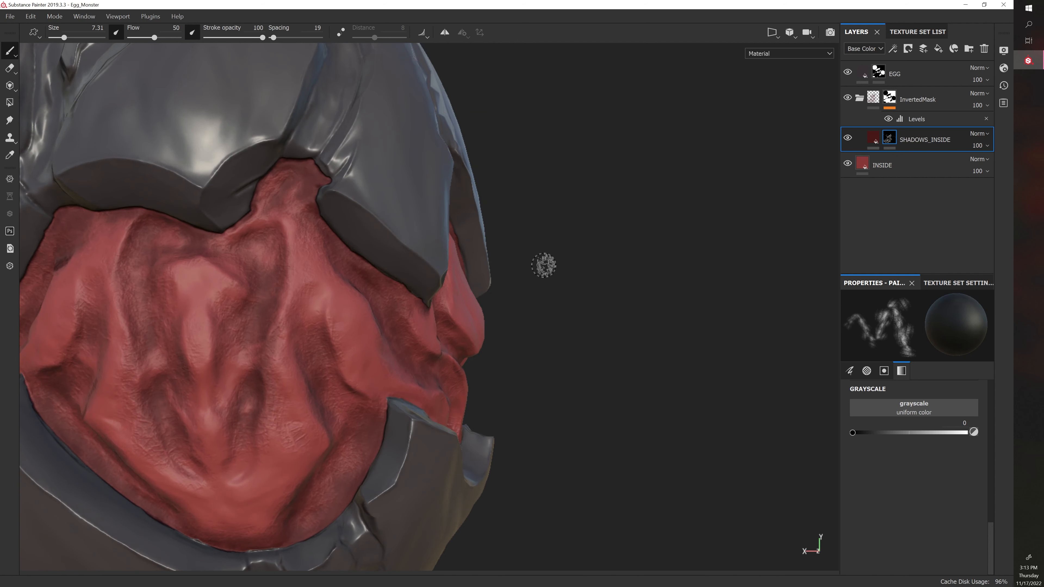
mouse_move(429, 320)
alt+mouse_down()
mouse_move(517, 326)
mouse_move(489, 345)
alt+mouse_up()
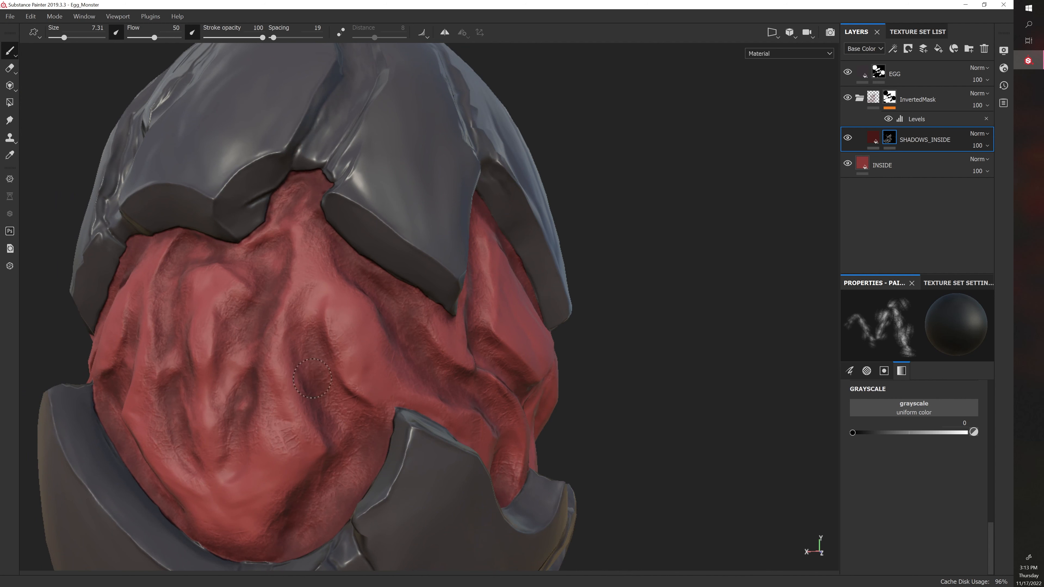
alt+drag(497, 345, 380, 442)
alt+drag(539, 449, 571, 417)
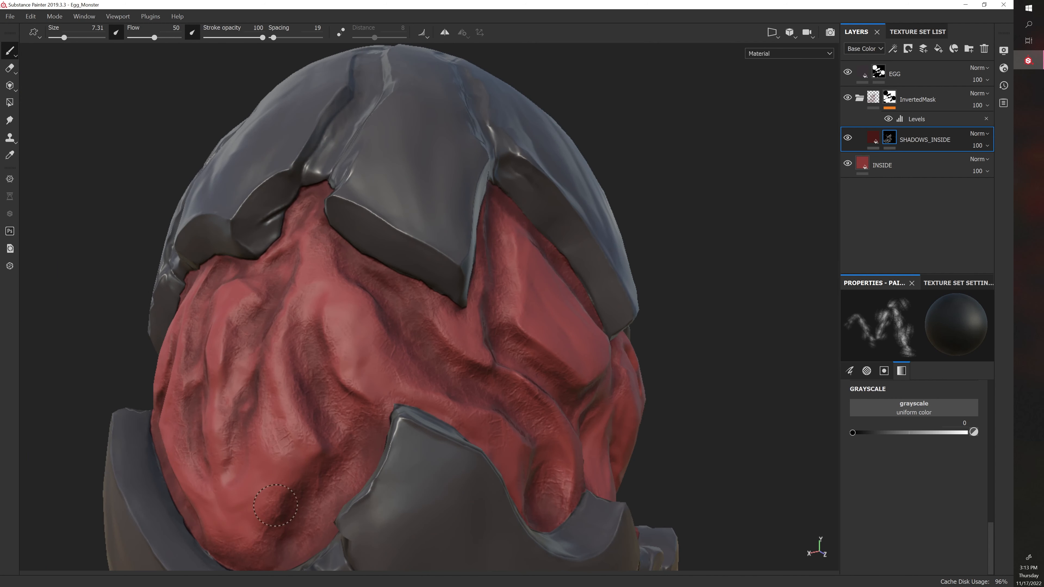
alt+drag(263, 508, 286, 430)
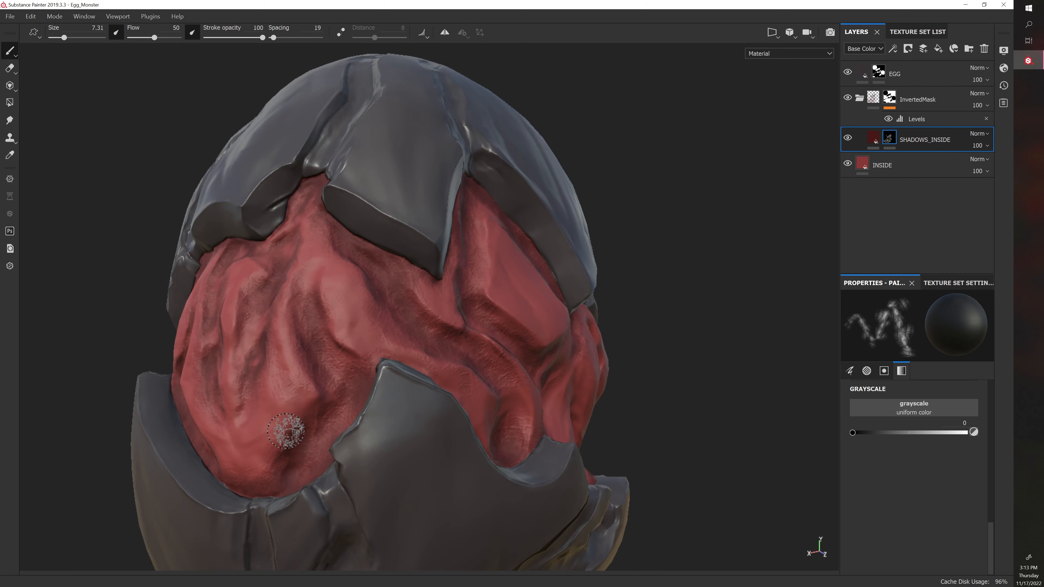
alt+drag(344, 414, 354, 362)
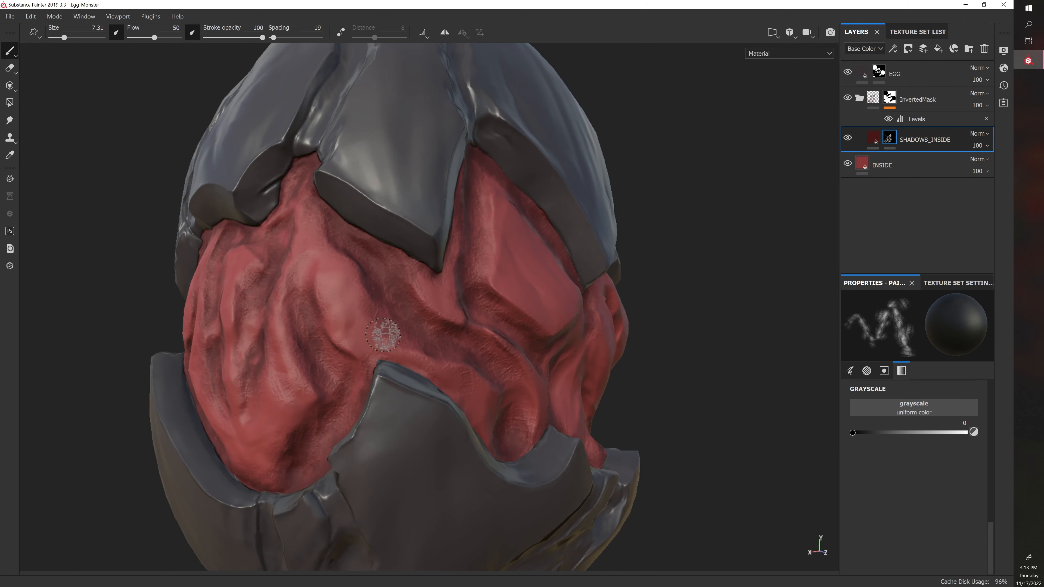
Reduce the brush to 6.27 and soften the shadow edges on the folds above the lower shell's peak.
alt+drag(376, 269, 377, 237)
key(bracketleft)
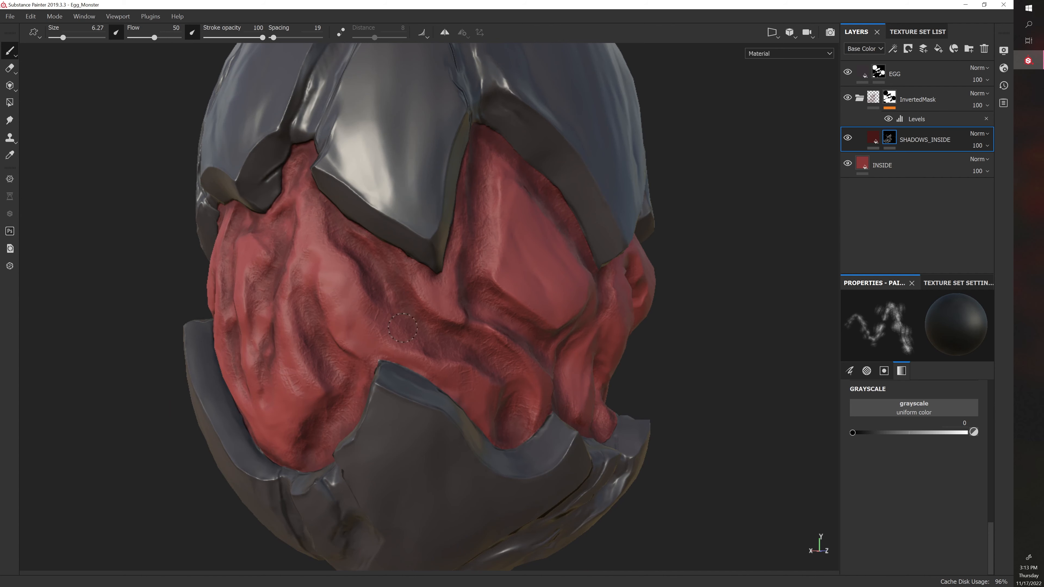
alt+drag(402, 327, 407, 337)
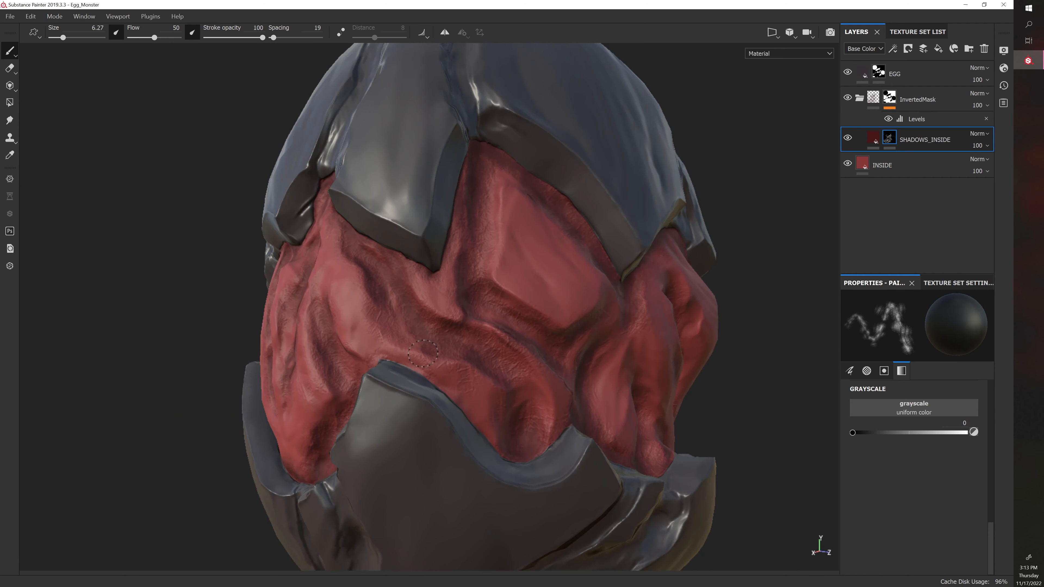
alt+drag(455, 364, 458, 315)
mouse_move(458, 242)
alt+mouse_down()
mouse_move(496, 310)
mouse_move(529, 314)
alt+mouse_up()
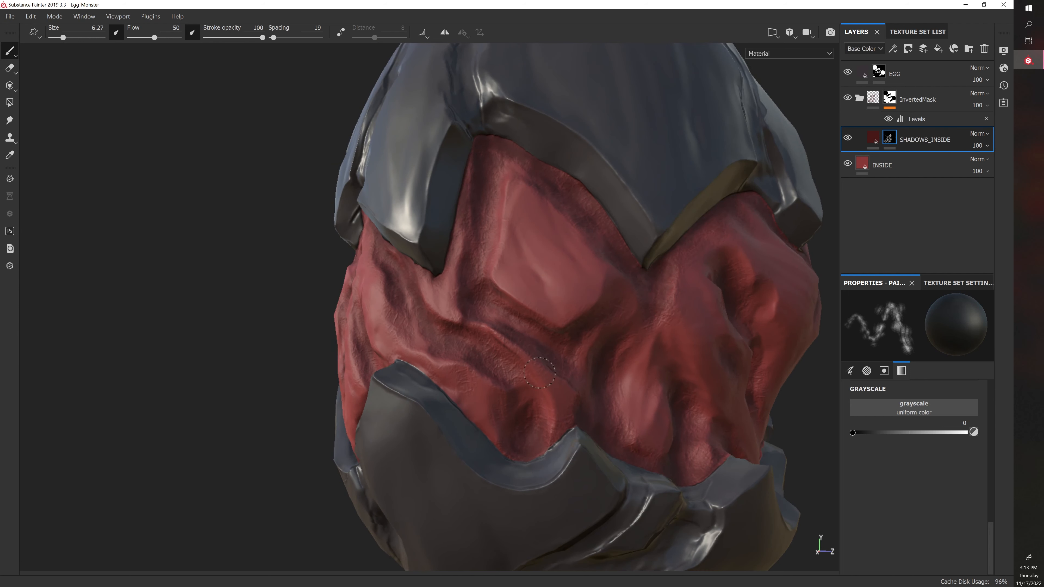
alt+drag(552, 385, 508, 380)
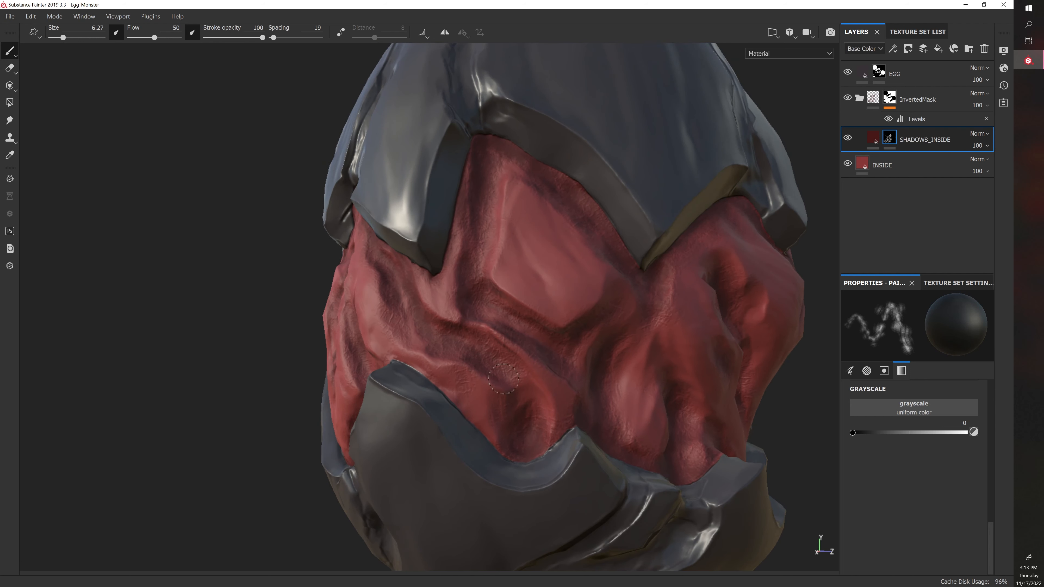
Blend the shadows around the smooth raised facet and below the upper shell's pointed tip with the 6.27 brush.
alt+drag(581, 362, 496, 401)
alt+drag(373, 401, 421, 197)
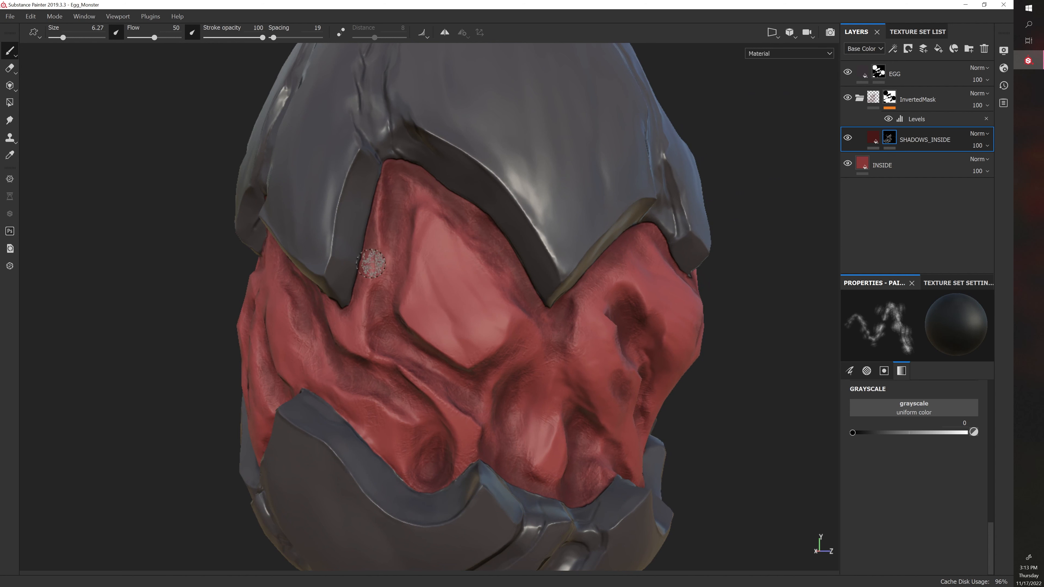
alt+drag(400, 354, 334, 323)
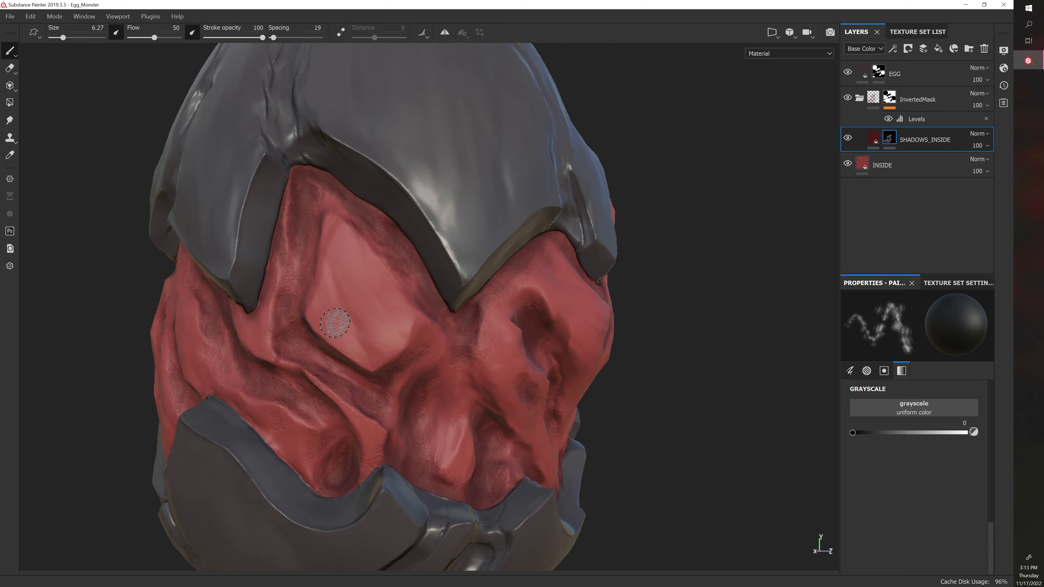
alt+drag(674, 427, 637, 419)
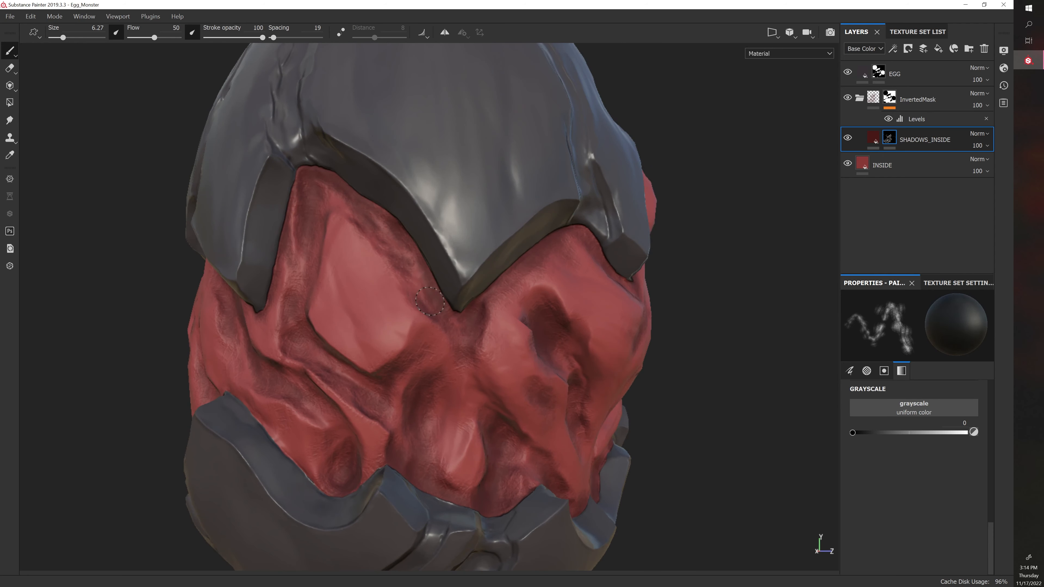
alt+drag(667, 399, 629, 355)
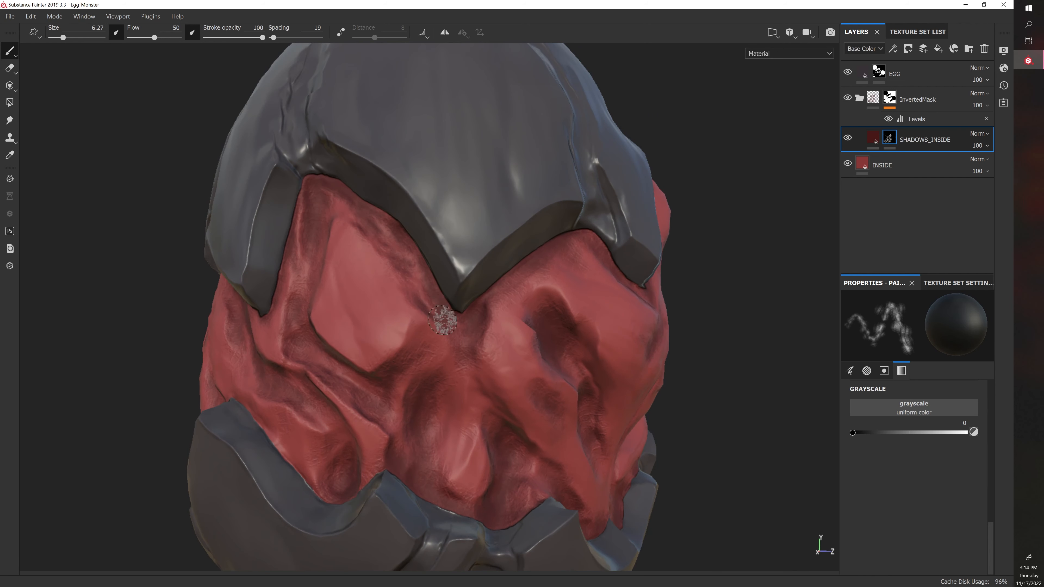
alt+drag(408, 349, 491, 342)
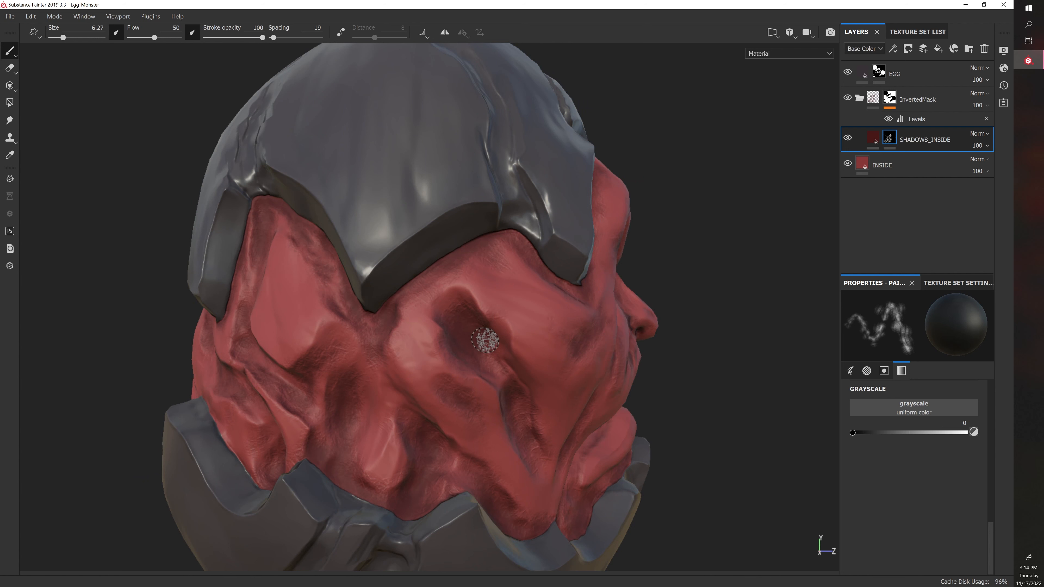
Enlarge the brush to 7.31 and soften the shadows in the deep hollow and creases on the side of the head.
key(bracketright)
alt+drag(703, 410, 636, 363)
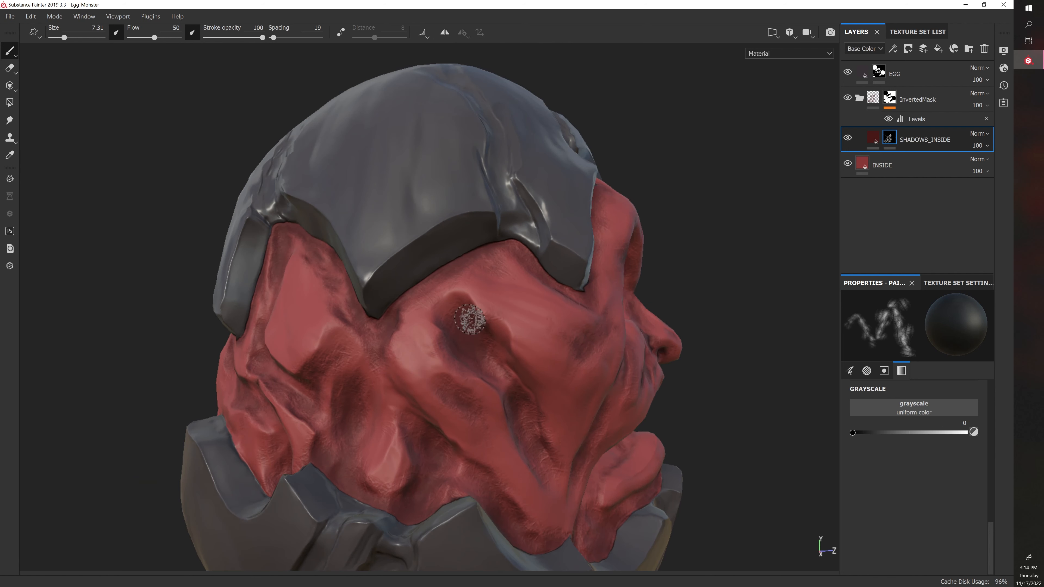
drag(500, 378, 466, 350)
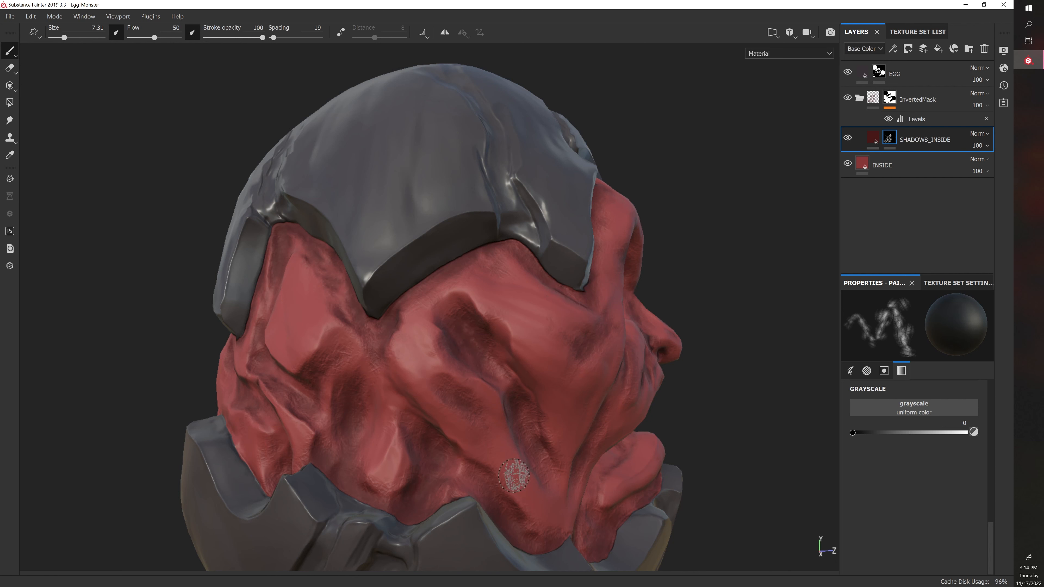
mouse_move(492, 357)
mouse_down()
mouse_move(468, 331)
mouse_move(474, 352)
mouse_up()
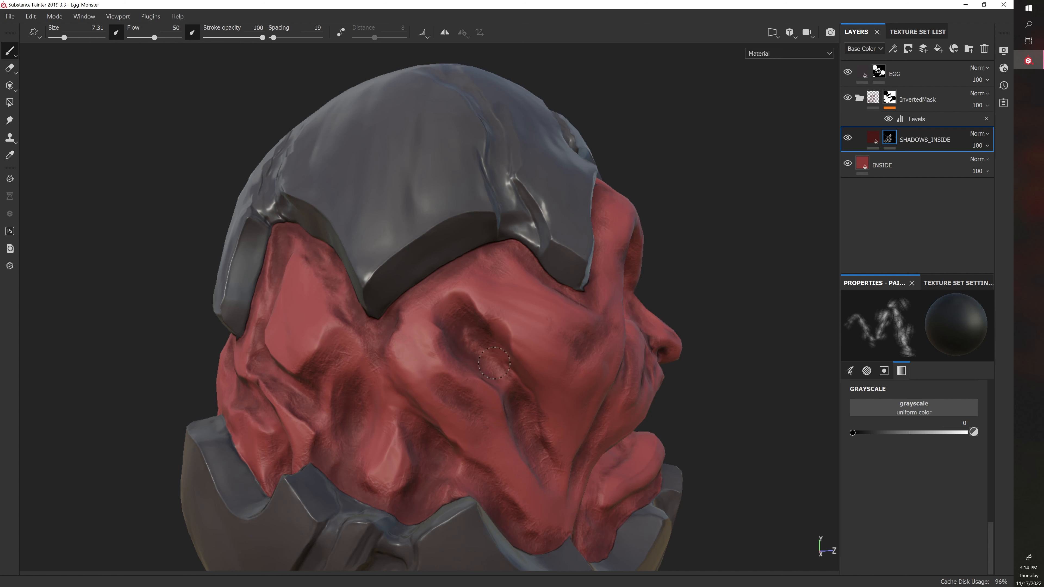
alt+drag(688, 435, 540, 384)
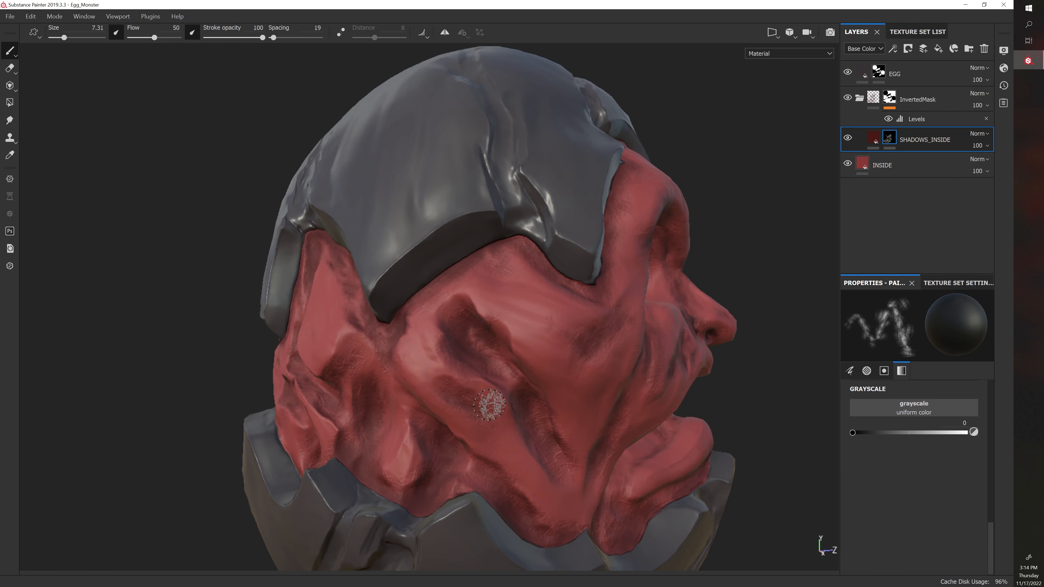
alt+drag(489, 405, 403, 497)
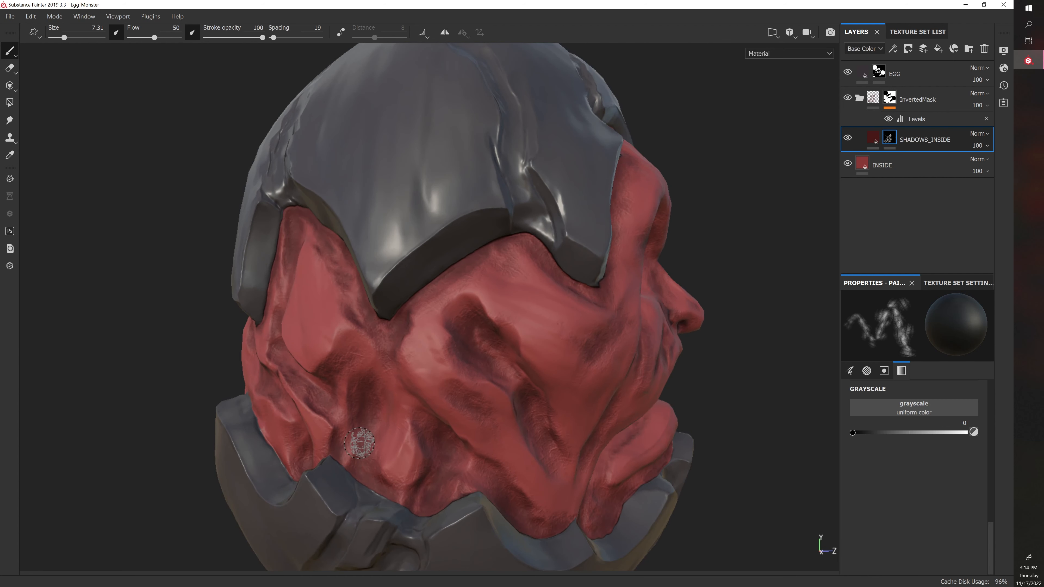
Inspect the flesh shading around the whole egg and save the project.
alt+right_drag(360, 444, 372, 506)
alt+drag(410, 434, 613, 393)
alt+right_drag(606, 395, 513, 405)
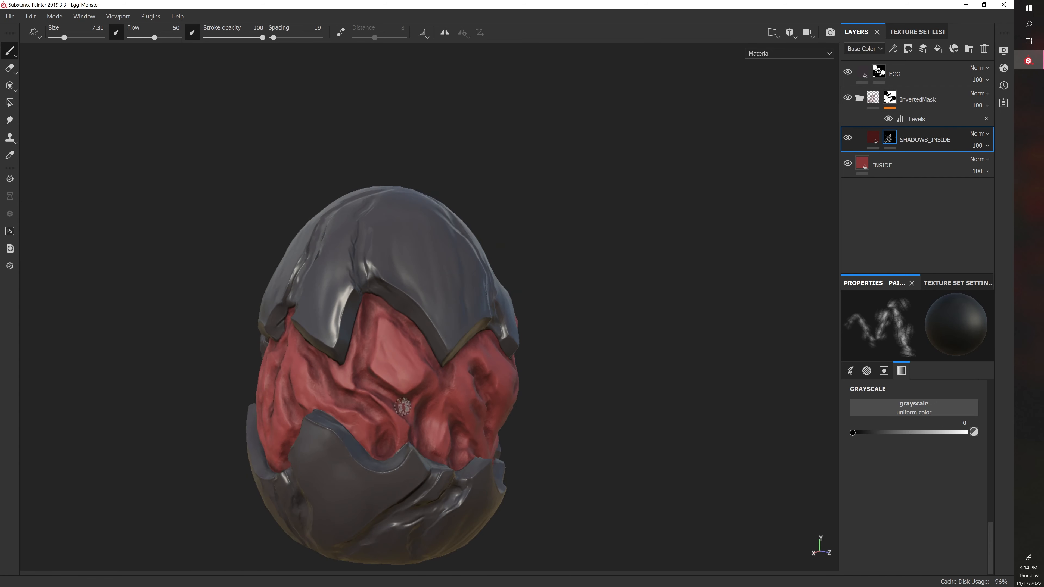
alt+drag(403, 406, 554, 408)
shift+right_drag(554, 408, 536, 406)
alt+drag(536, 406, 508, 415)
alt+right_drag(508, 415, 372, 412)
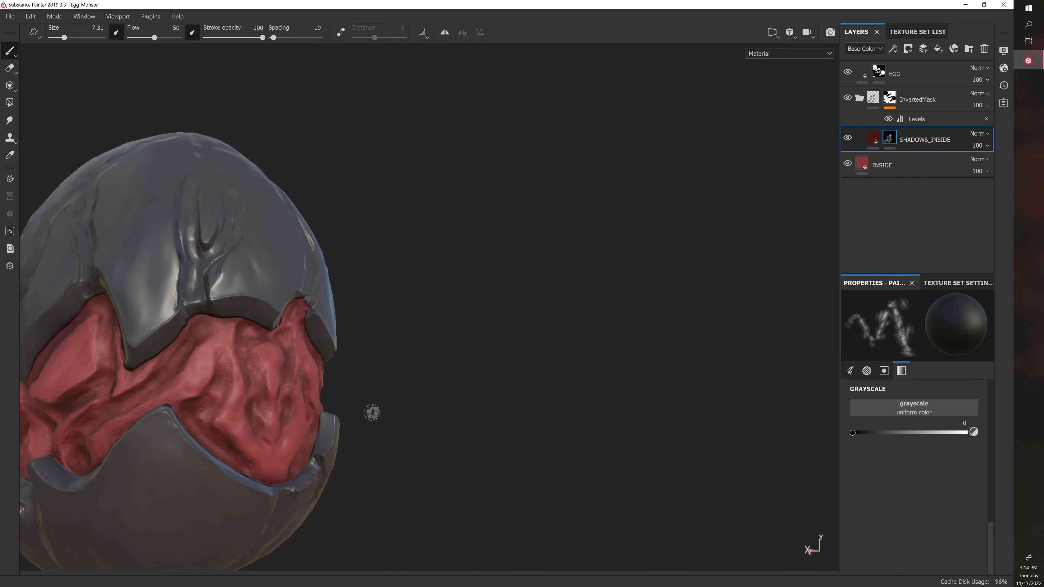
alt+drag(372, 412, 394, 427)
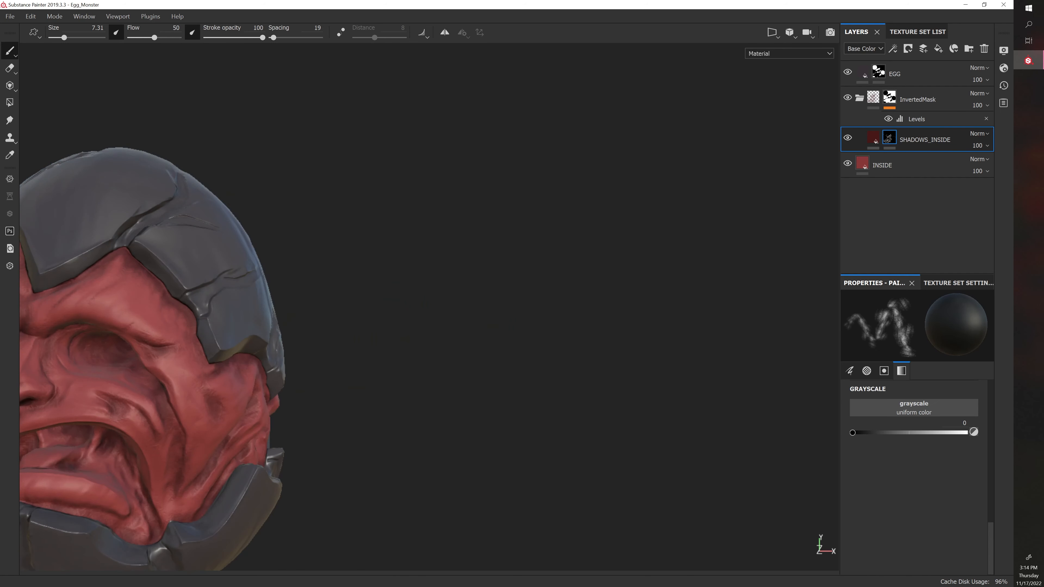
alt+right_drag(394, 428, 349, 408)
alt+middle_drag(349, 408, 422, 402)
key(ctrl+s)
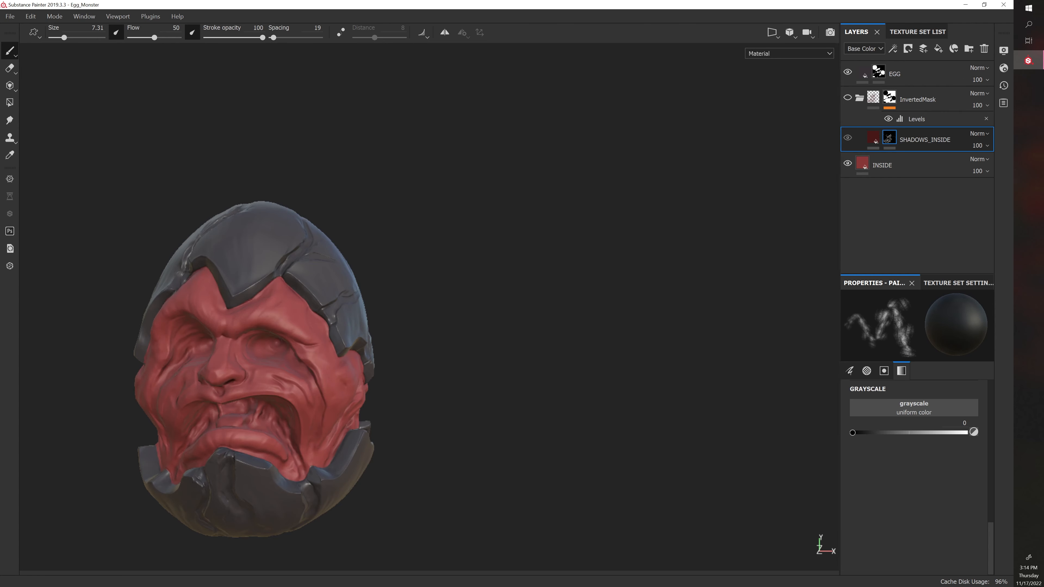
Compare the flesh with the InvertedMask folder hidden and shown, from the back and the face side, leaving the folder visible.
alt+drag(556, 243, 610, 262)
alt+drag(433, 290, 609, 258)
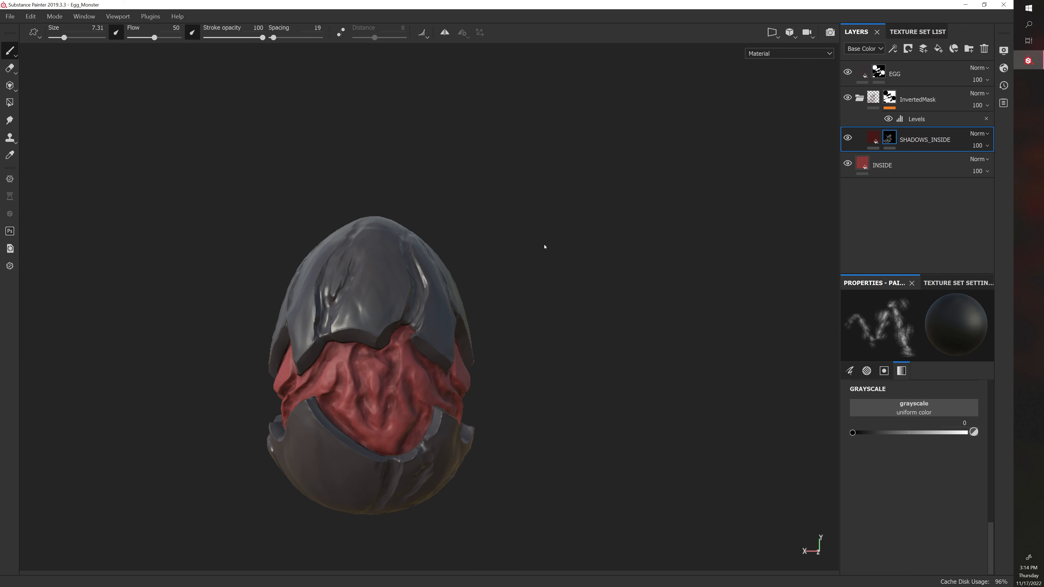
alt+drag(544, 246, 758, 227)
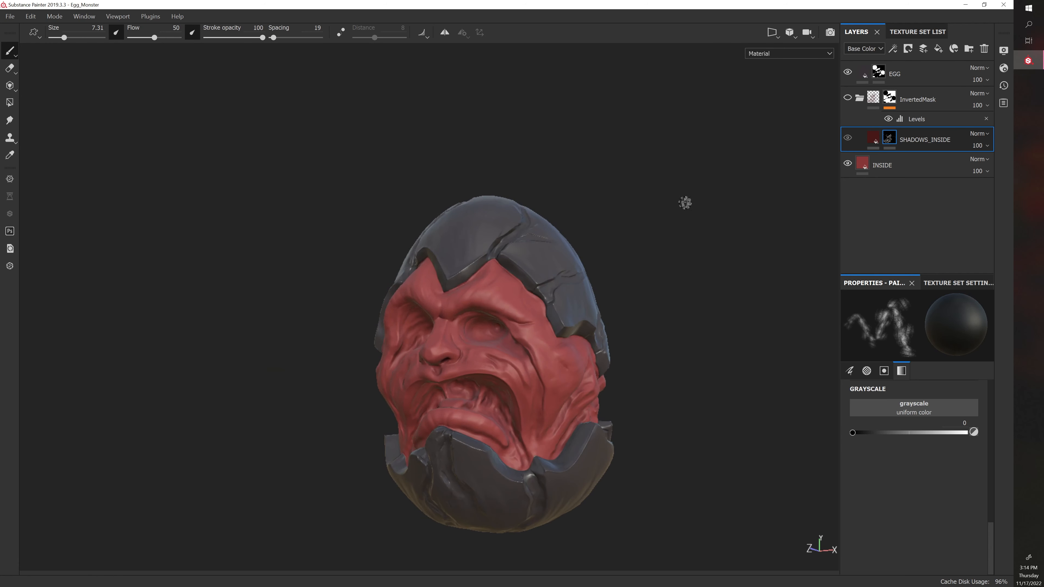
alt+drag(685, 203, 633, 226)
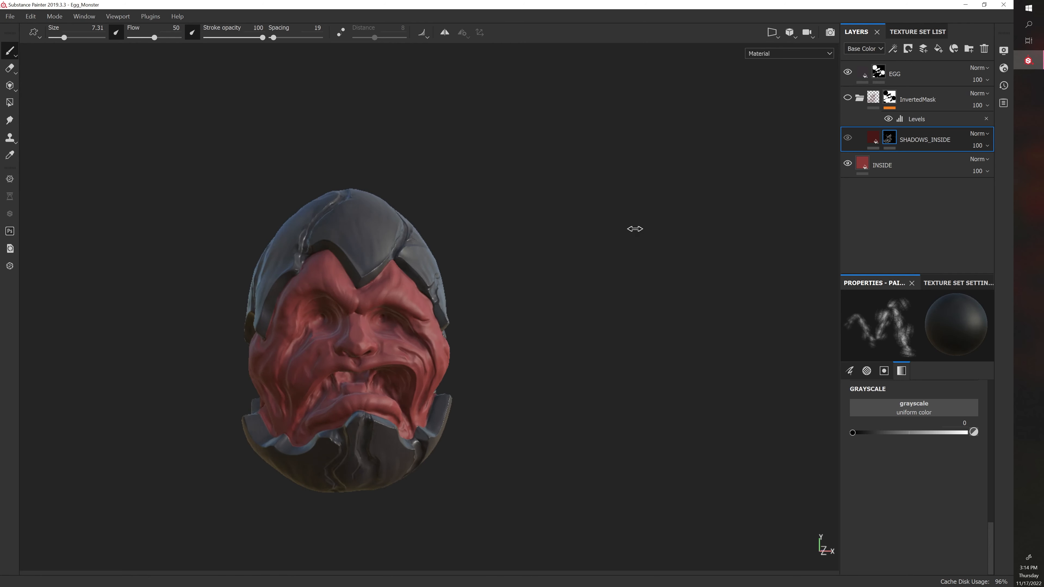
click(845, 99)
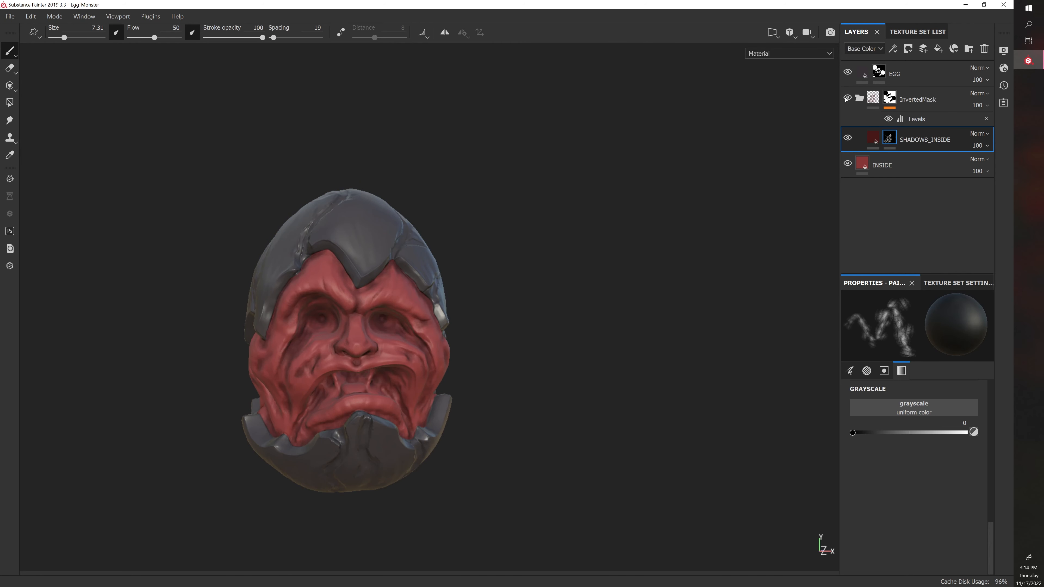
click(846, 99)
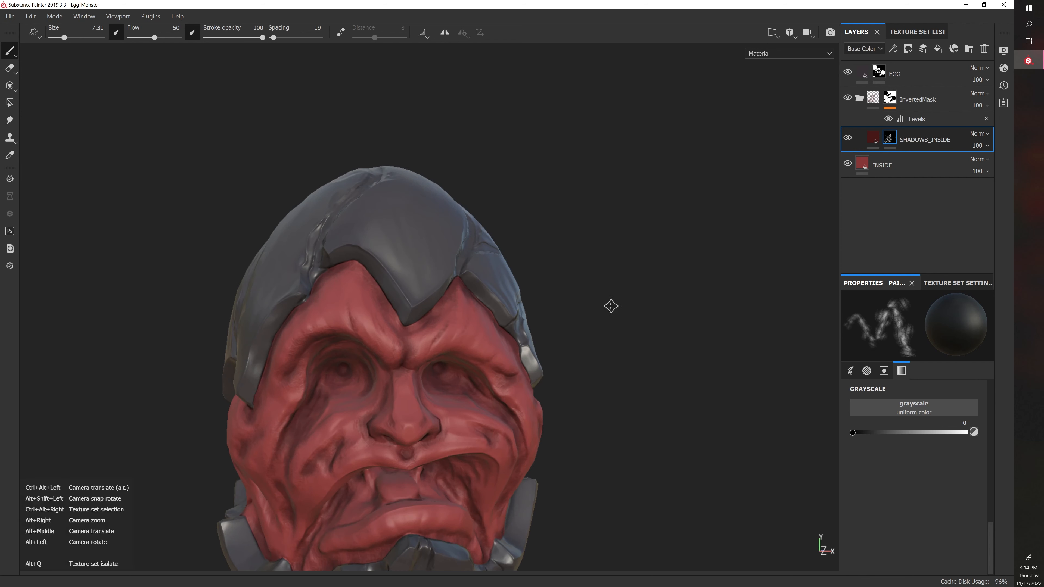
Toggle the INSIDE and SHADOWS_INSIDE layers off and on to examine each layer's contribution to the monster's face.
alt+middle_drag(610, 306, 564, 210)
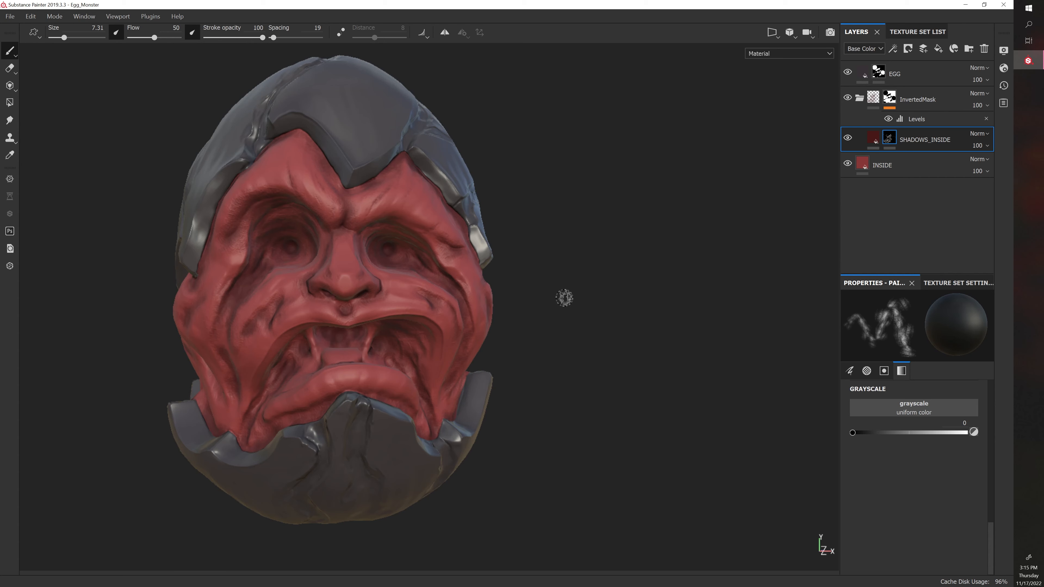
mouse_move(564, 298)
alt+mouse_down()
mouse_move(617, 296)
mouse_move(564, 292)
alt+mouse_up()
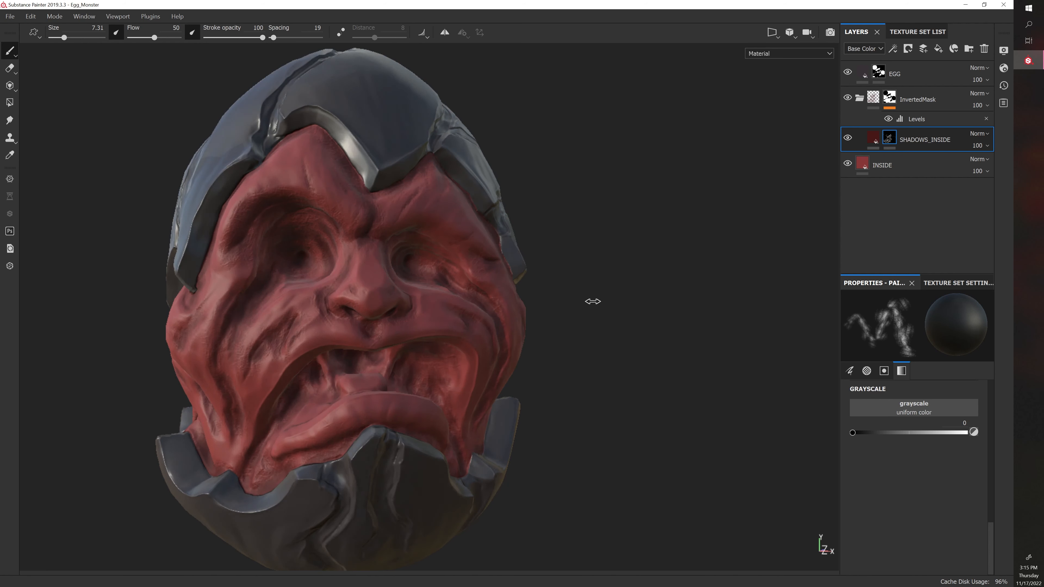
click(847, 164)
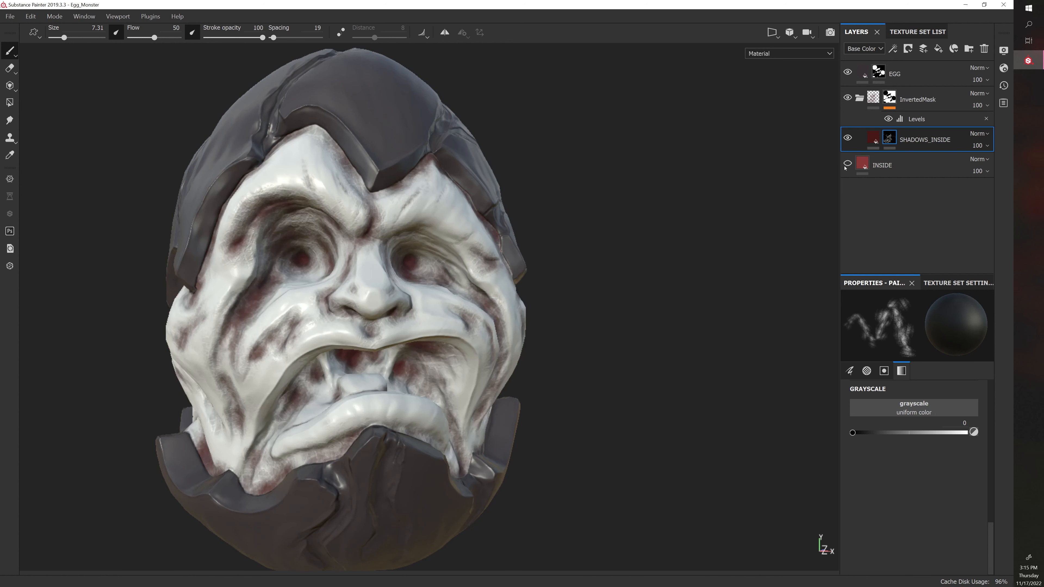
click(846, 164)
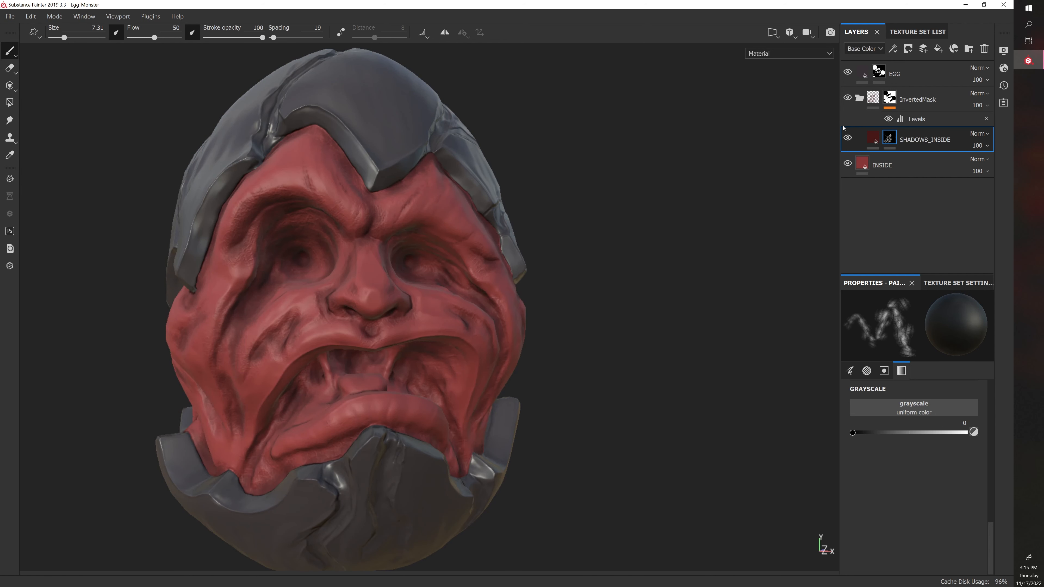
click(849, 139)
click(849, 139)
click(849, 139)
alt+right_drag(655, 227, 620, 219)
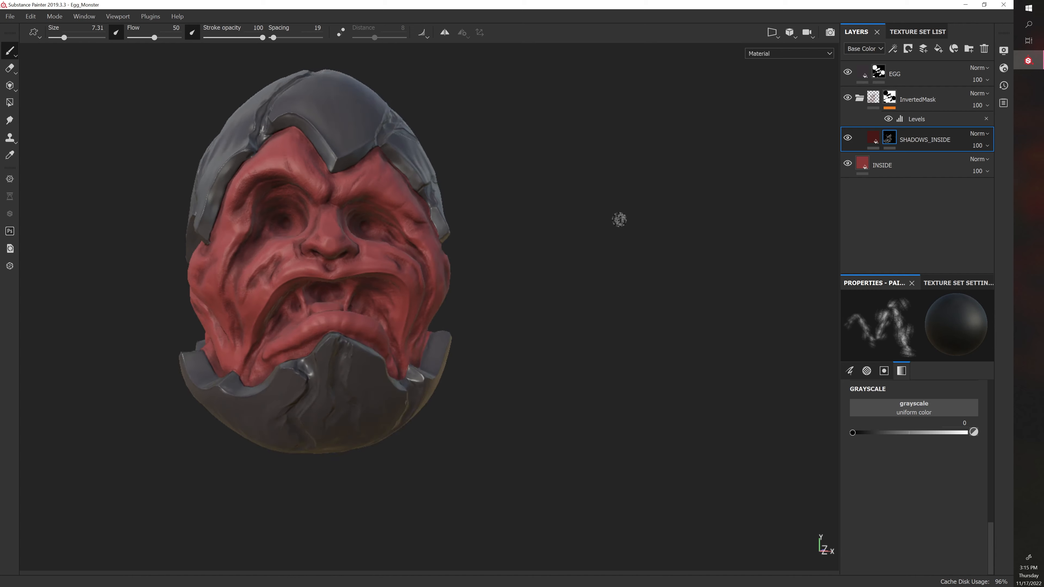
alt+drag(619, 220, 554, 256)
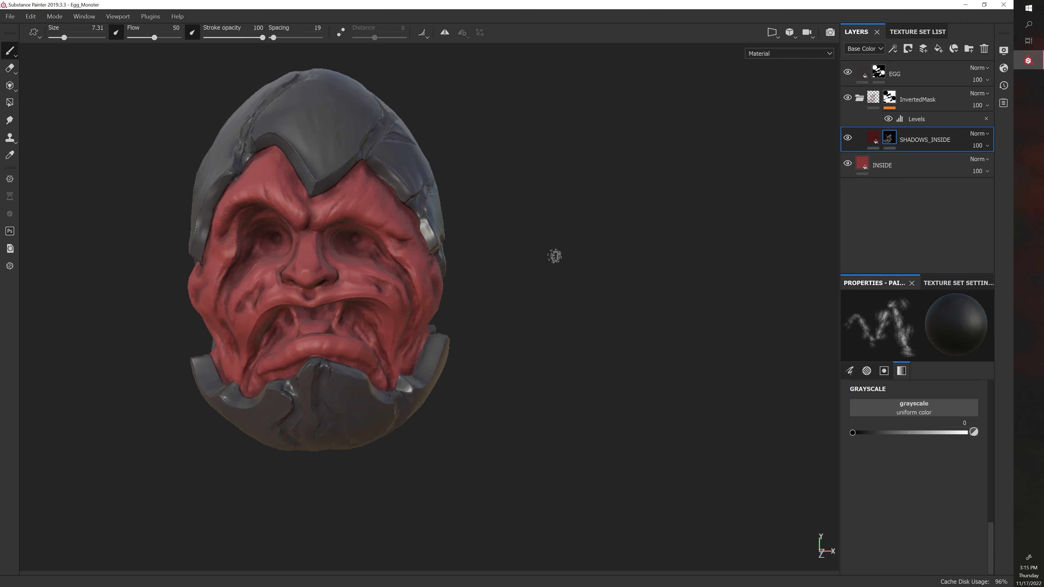